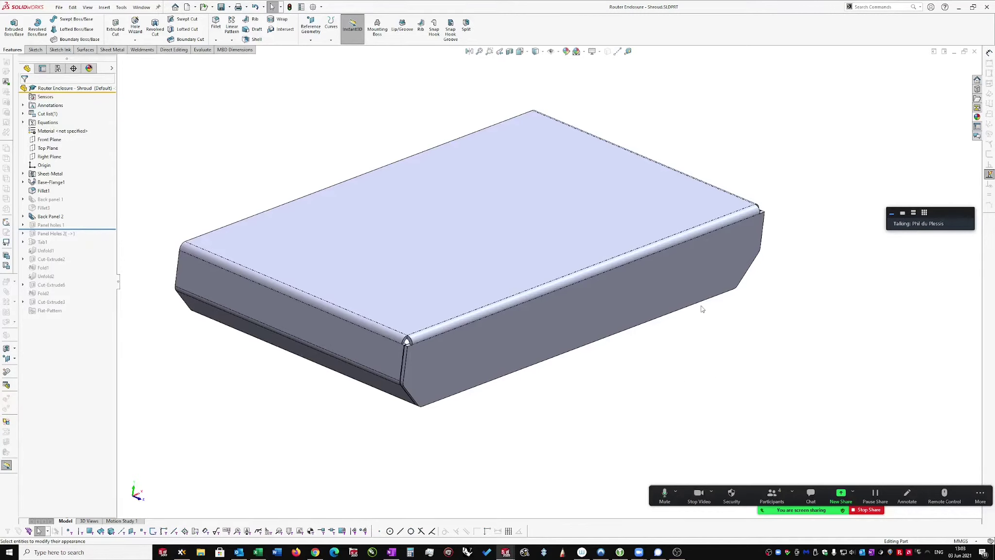
Switch from the shroud part to the Router Enclosure assembly document.
key("ctrl+Tab")
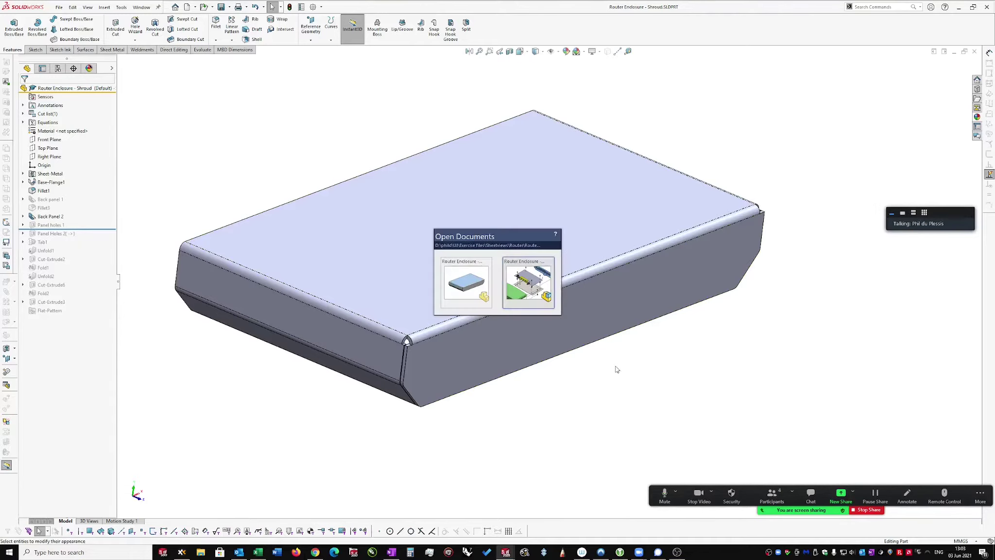
key("ctrl+Tab")
key("ctrl+Tab")
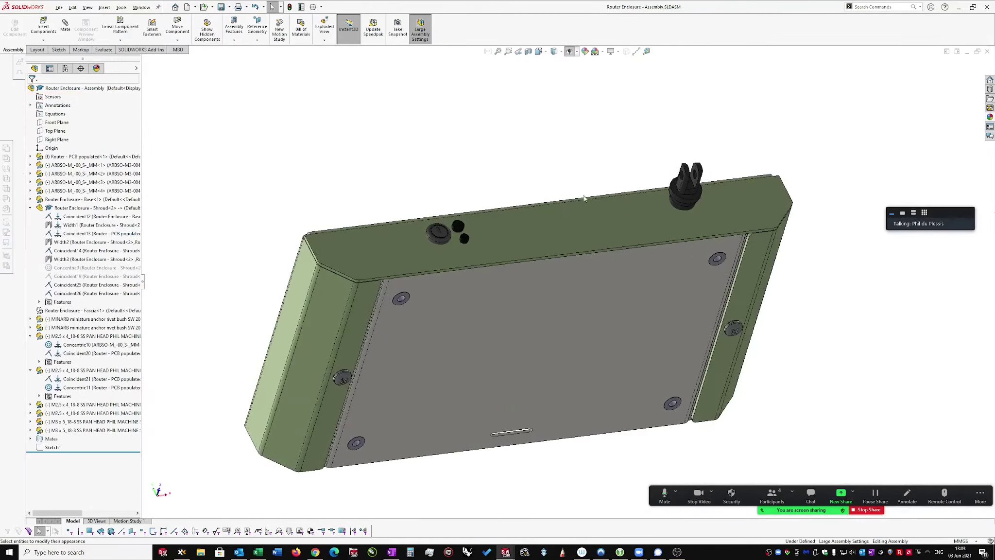
Examine the router enclosure assembly from the back, the underside and the open front, including its screws, circuit board and base.
middle_click_drag(584, 162, 660, 192)
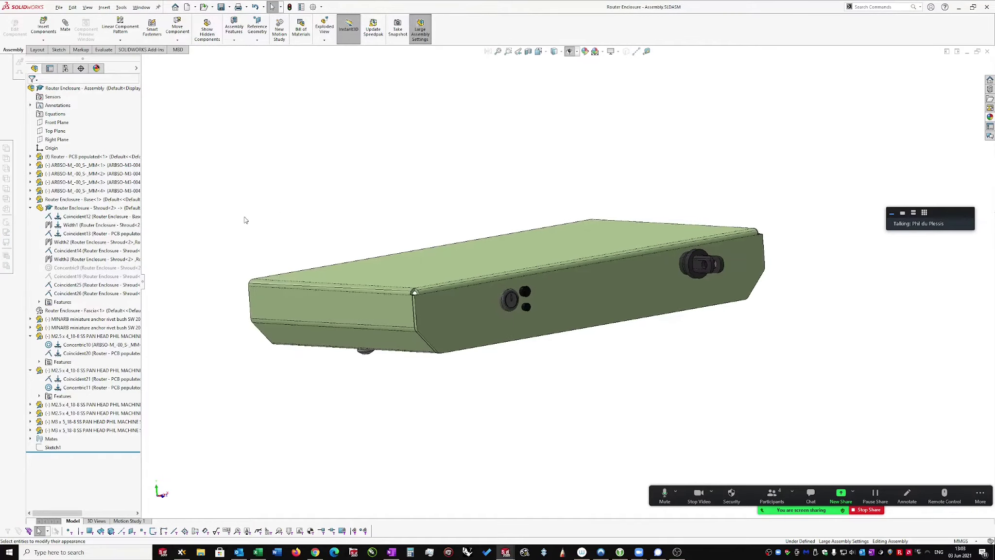
middle_click_drag(686, 386, 658, 365)
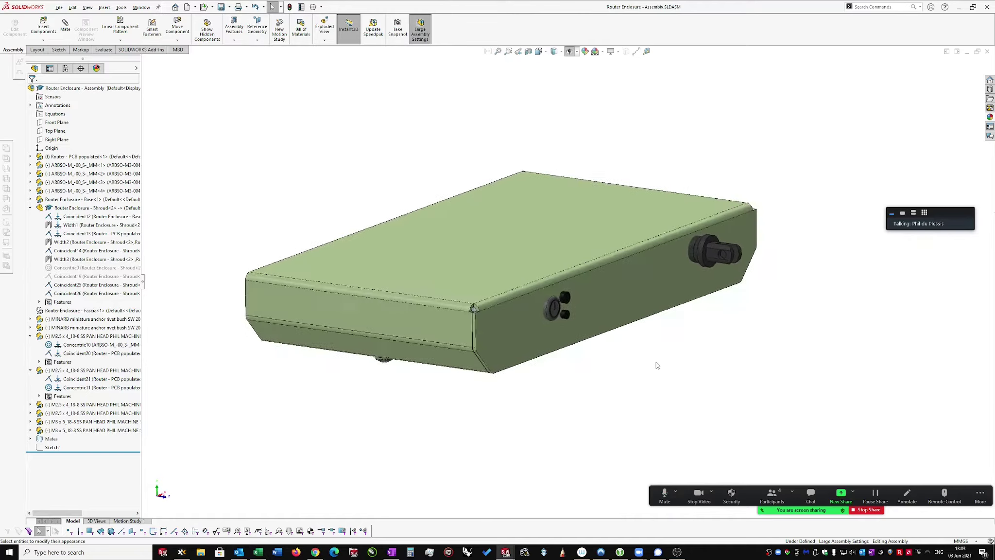
middle_click_drag(473, 395, 611, 197)
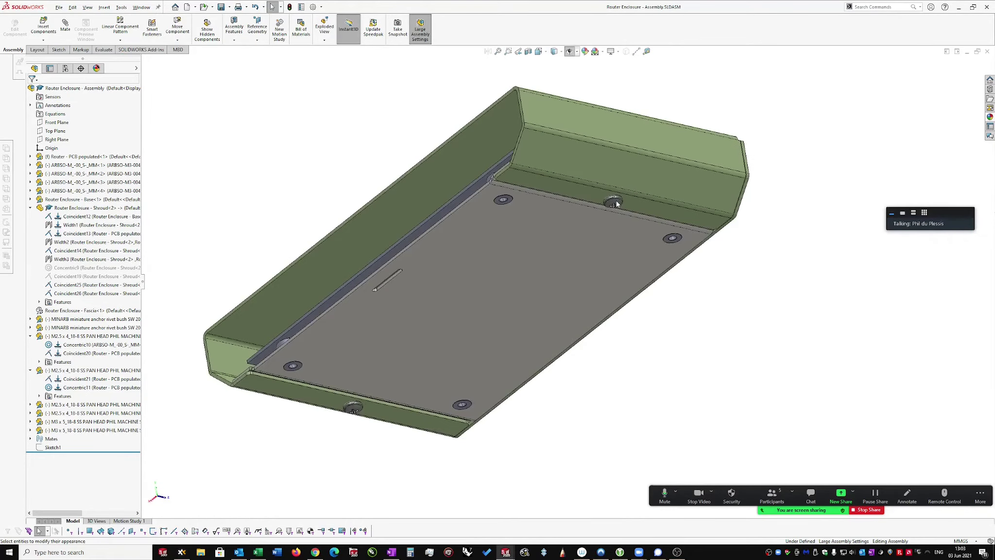
left_click(614, 202)
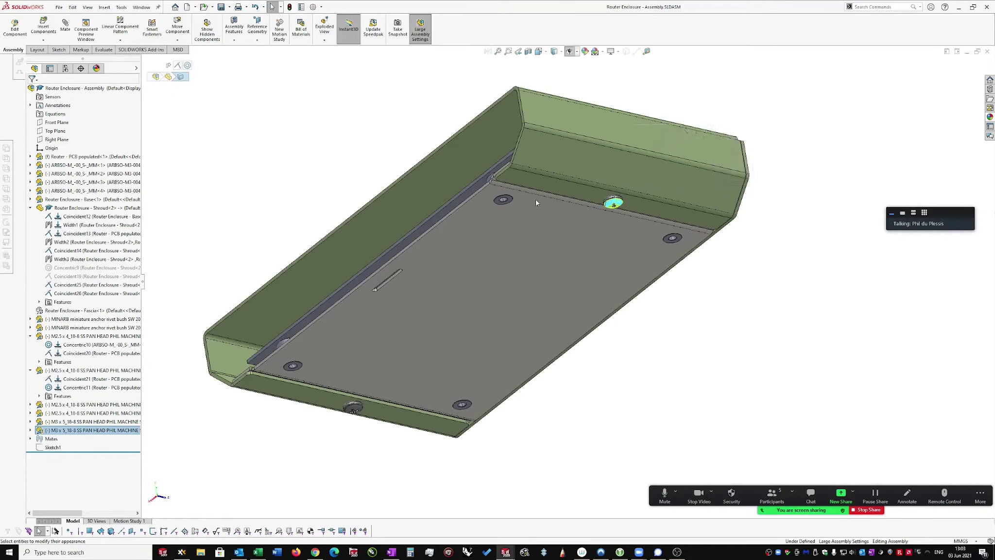
middle_click_drag(560, 194, 442, 327)
left_click(427, 271)
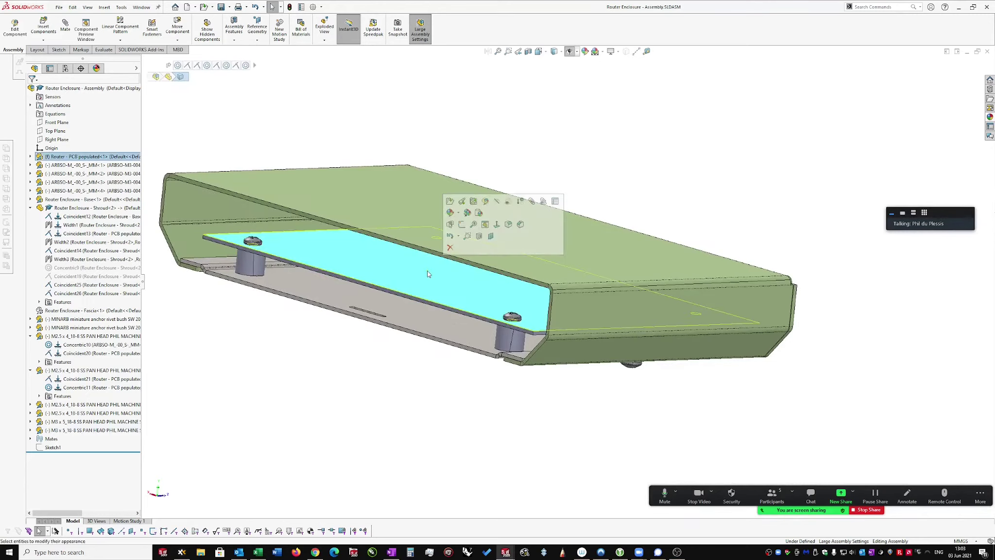
middle_click_drag(440, 280, 439, 322)
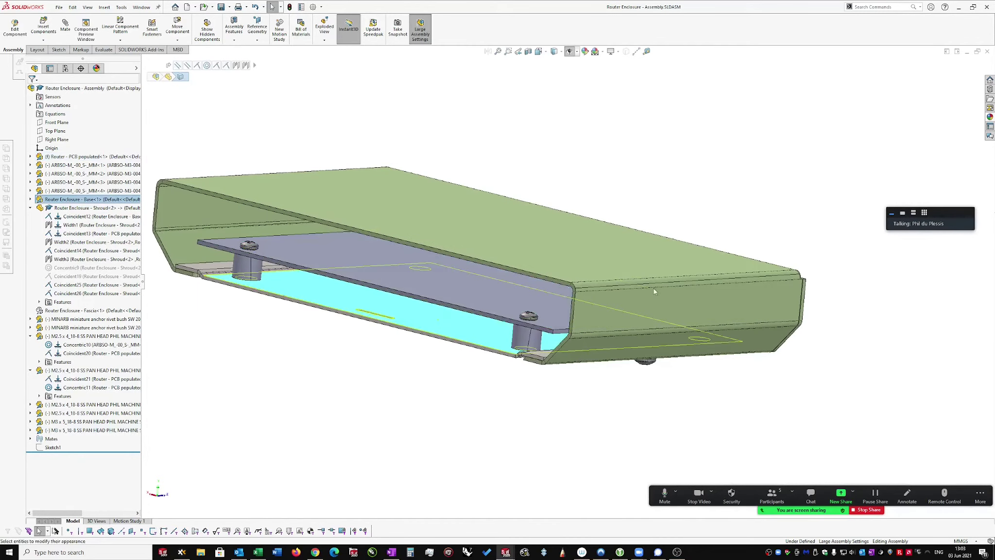
left_click(678, 297)
left_click(853, 281)
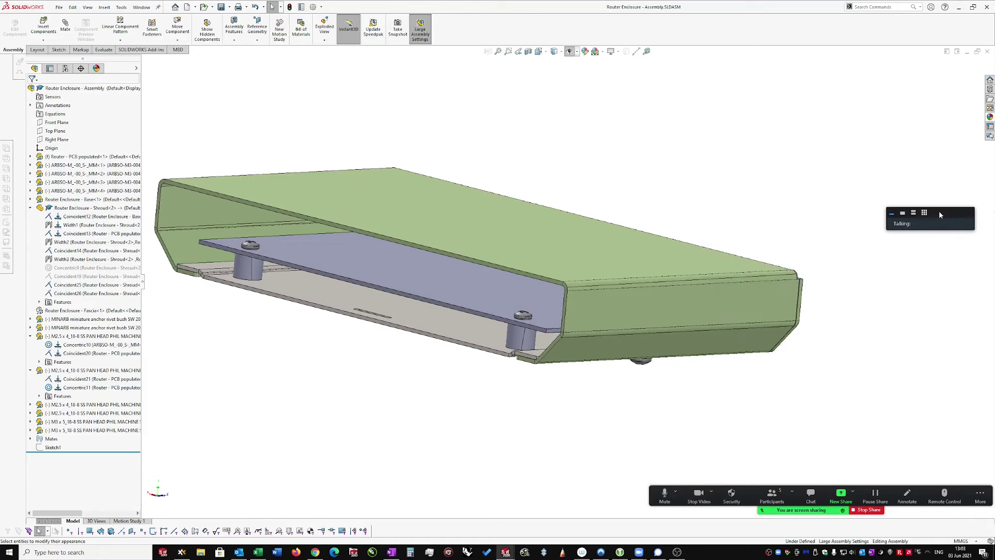
left_click_drag(939, 213, 947, 210)
middle_click_drag(579, 372, 738, 369)
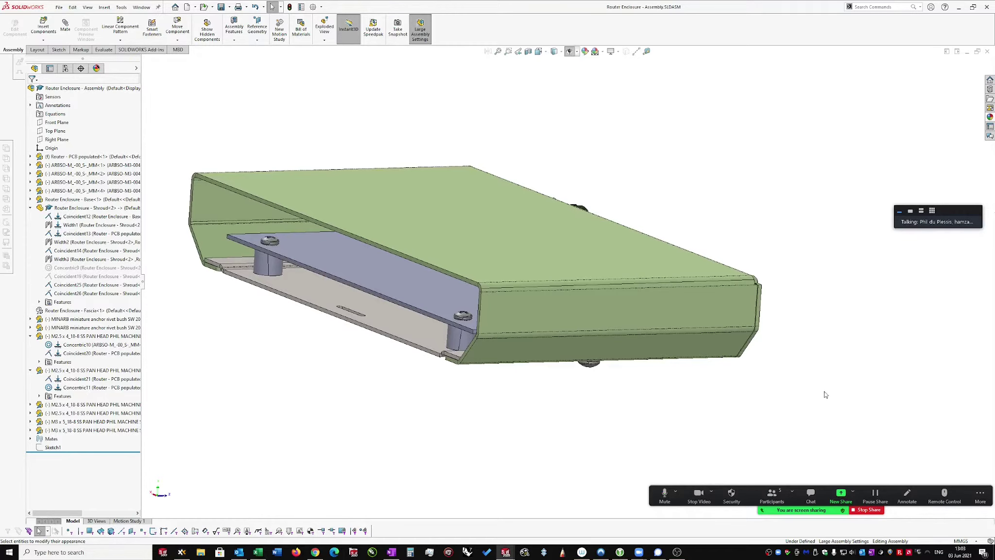
middle_click_drag(808, 384, 538, 341)
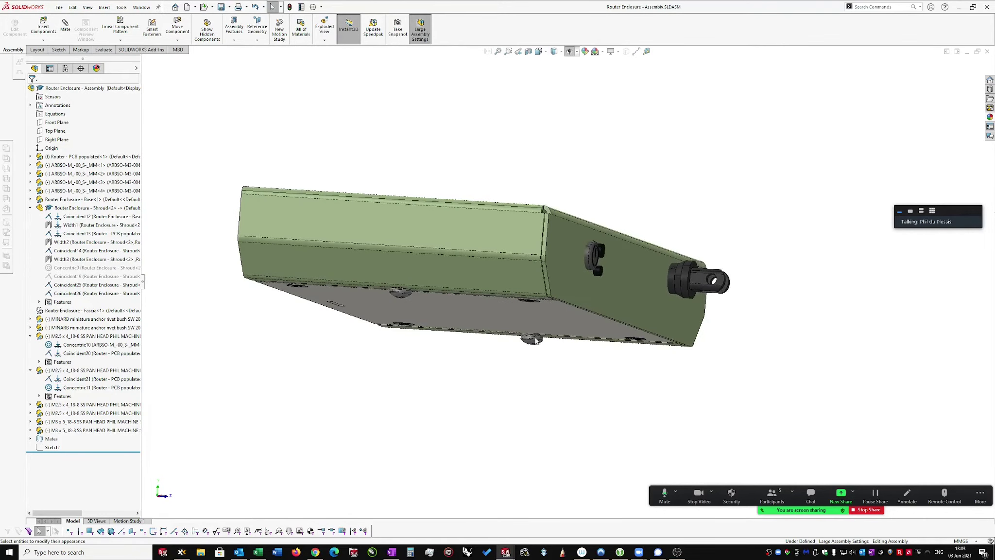
Hide the last four pan head machine screws in the assembly, two M2.5 x 4 and two M3 x 5.
left_click(67, 430)
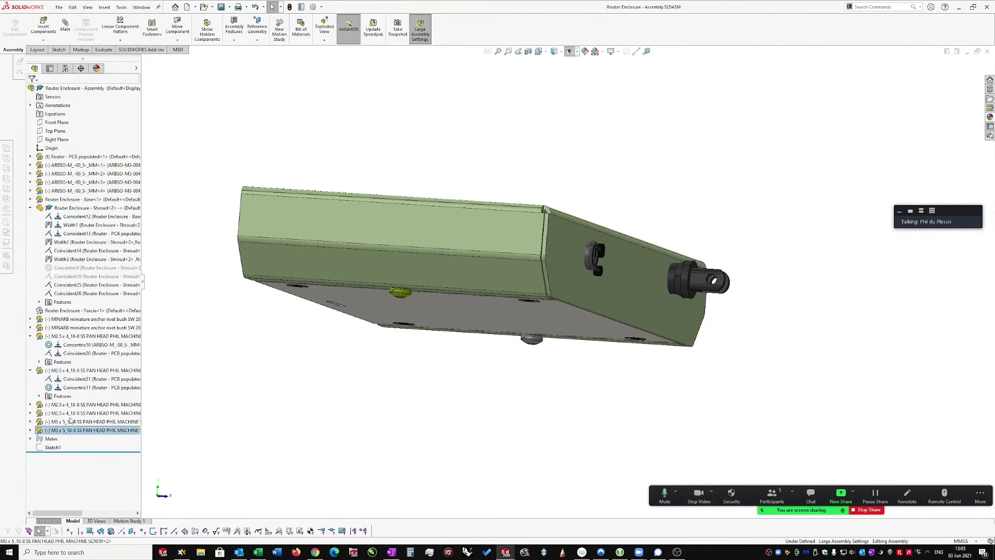
left_click(70, 405, "shift")
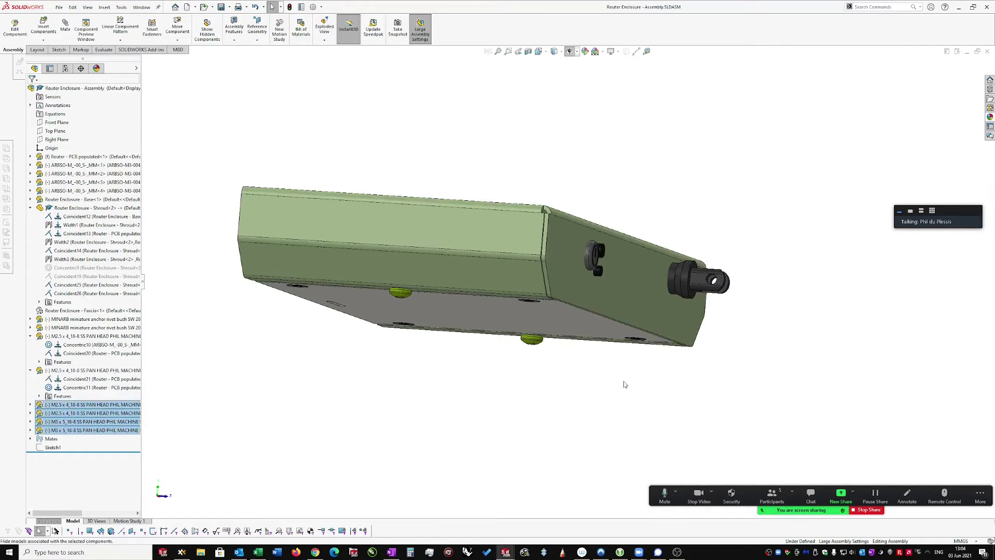
Open the shroud's Back Panel 2 edge flange for editing in the assembly context from its back face.
middle_click_drag(603, 351, 629, 267)
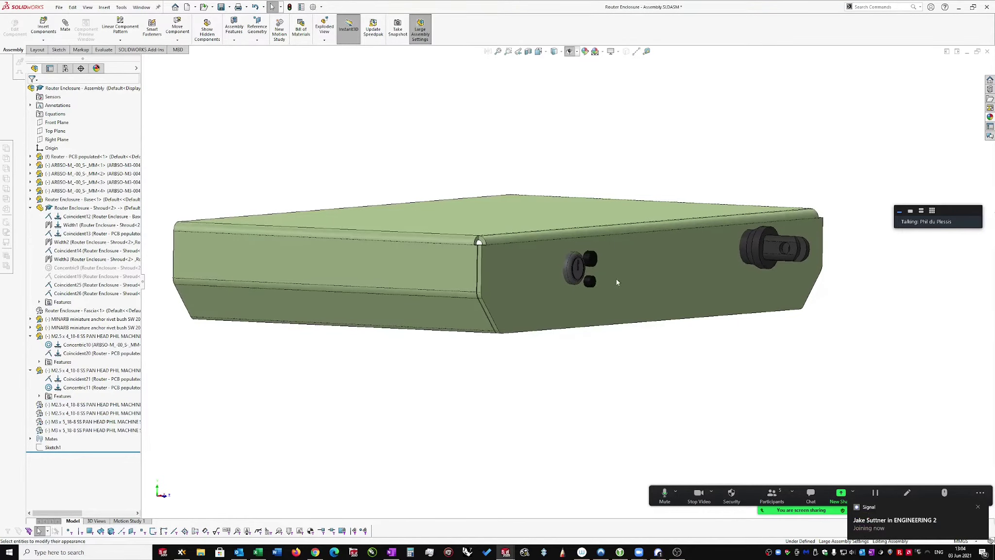
left_click(630, 268)
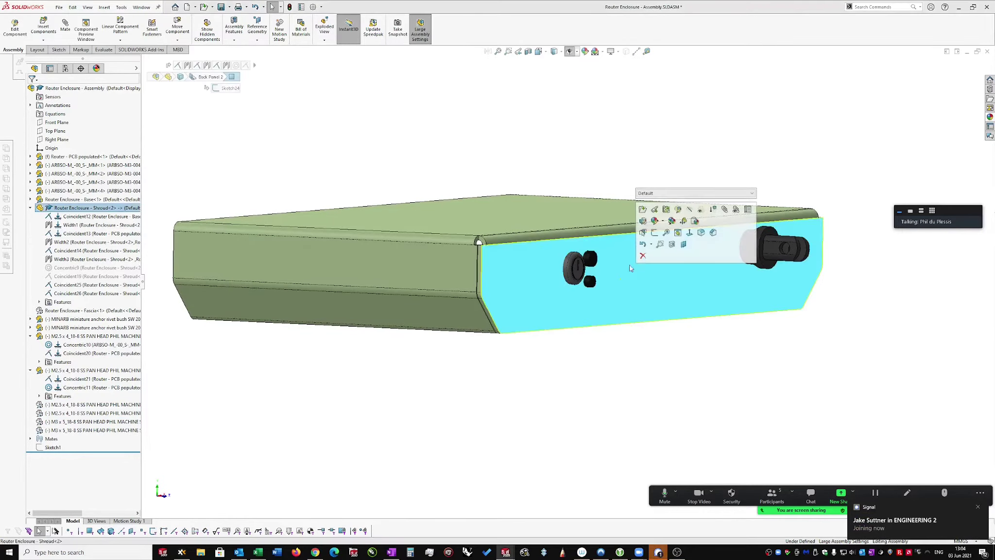
left_click(558, 174)
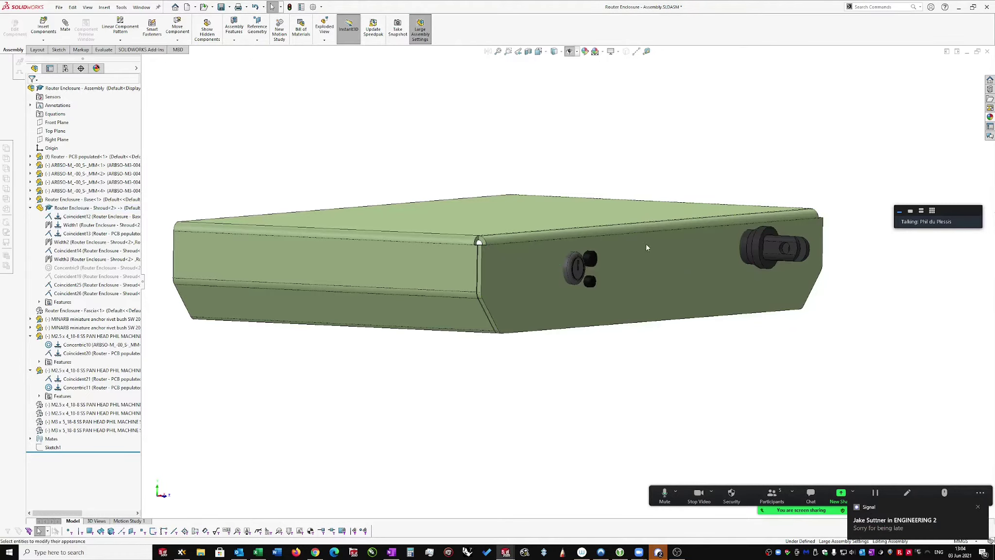
middle_click_drag(565, 349, 647, 286)
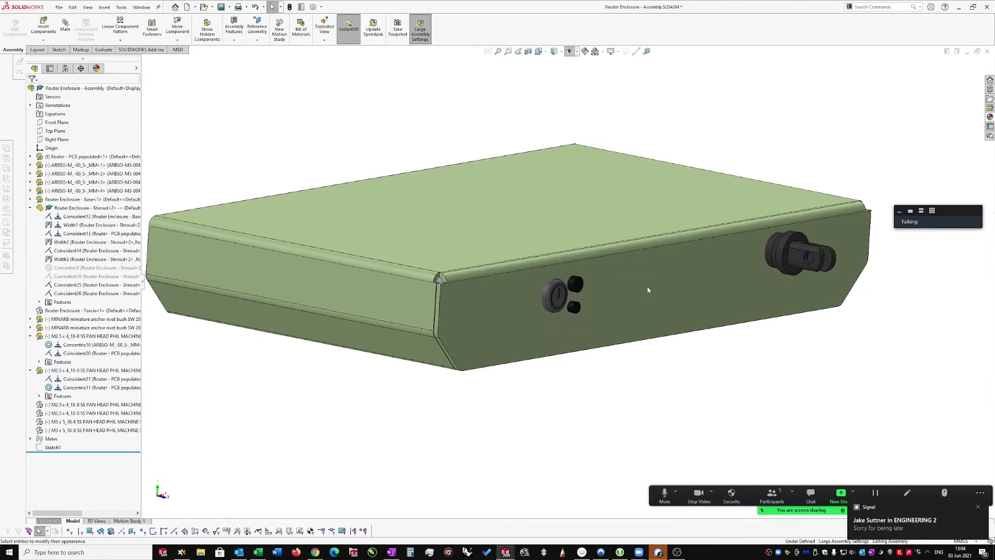
left_click(647, 287)
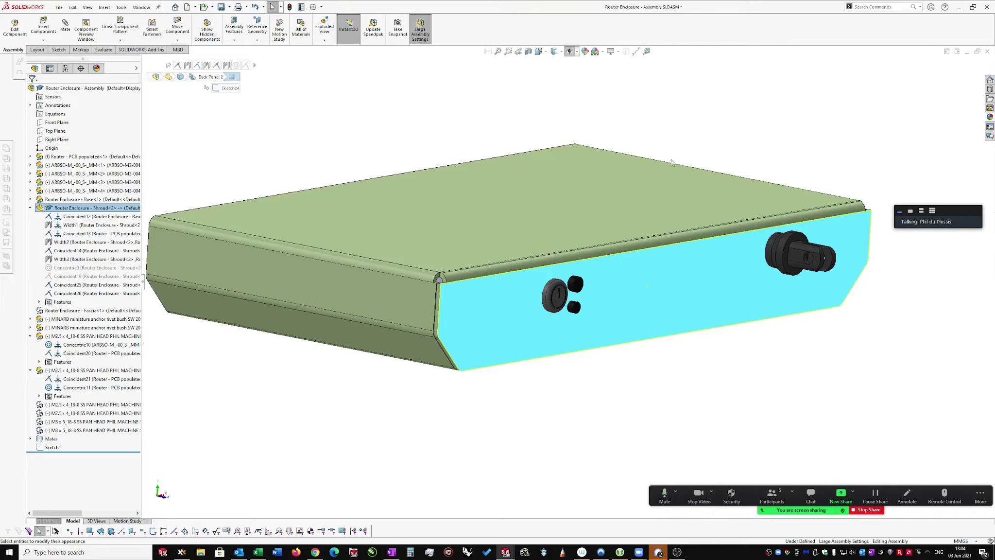
left_click(726, 129)
left_click(636, 294)
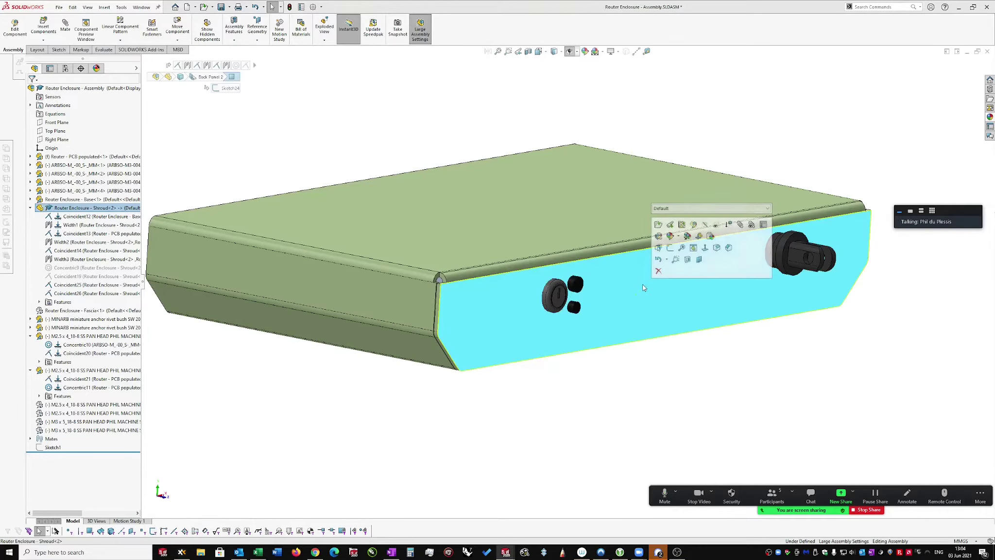
left_click_drag(644, 287, 570, 296)
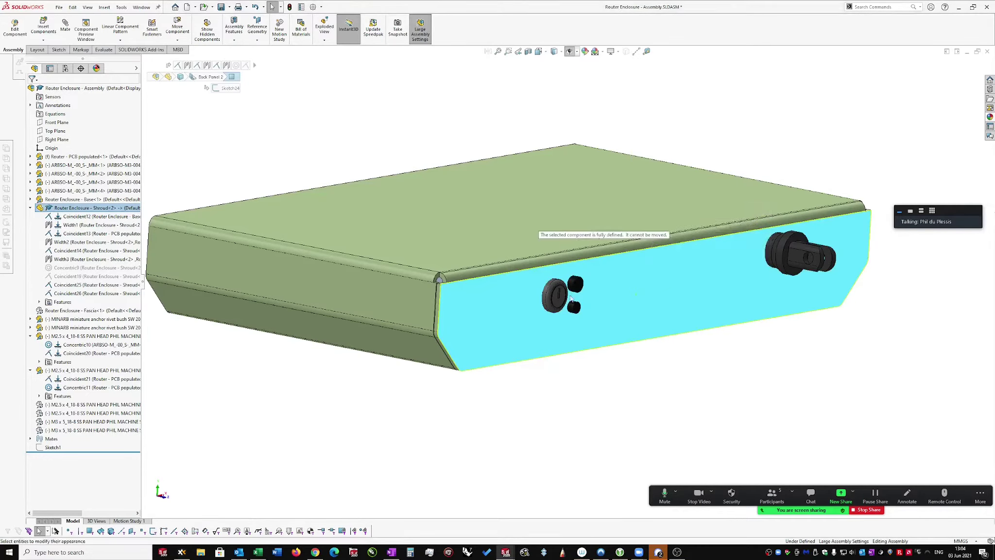
right_click(621, 288)
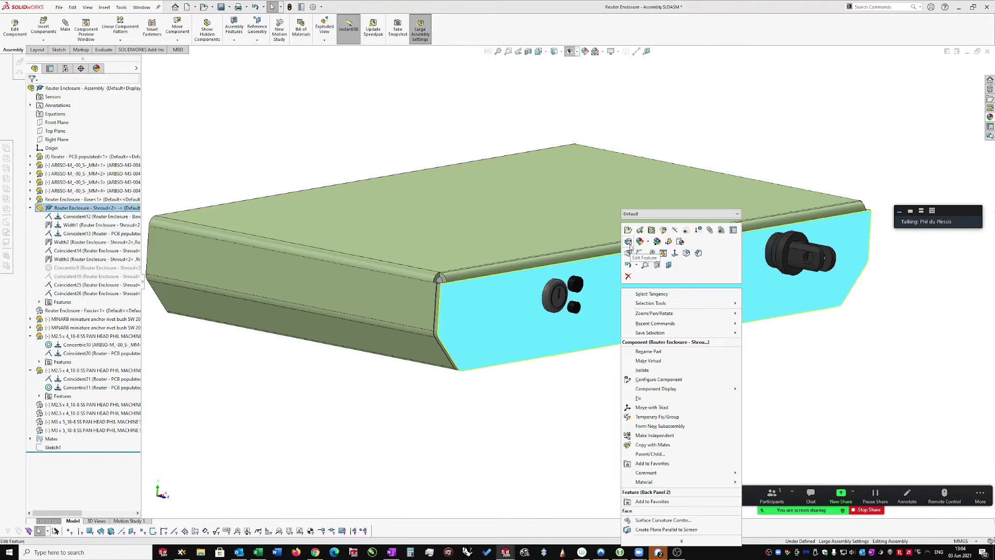
left_click(628, 242)
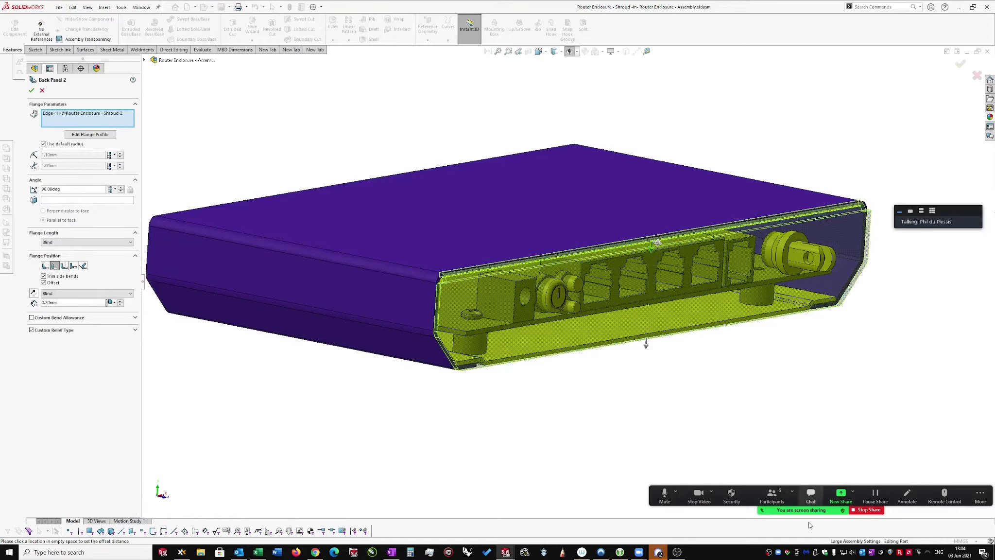
Expand the meeting's participant thumbnails and look through who is attending.
left_click(793, 492)
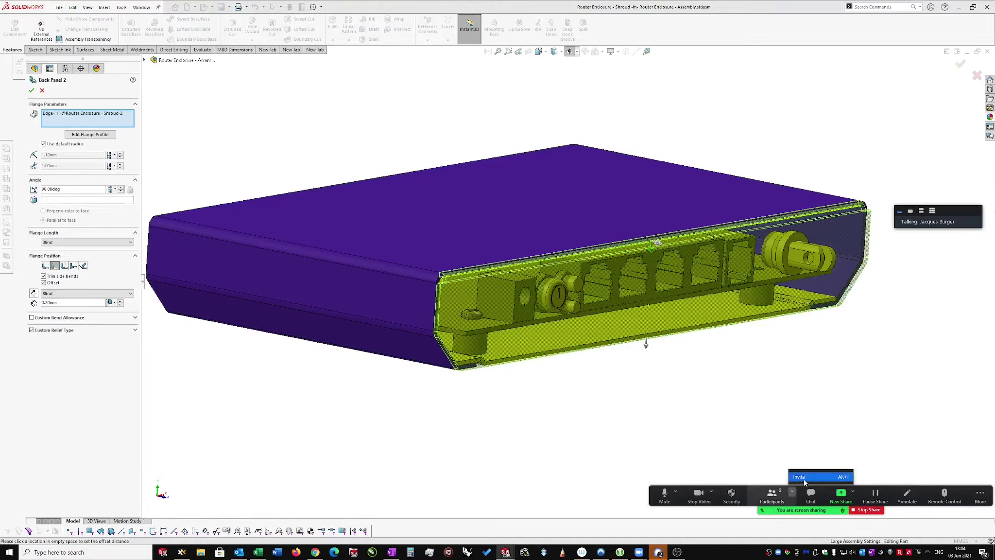
left_click(806, 447)
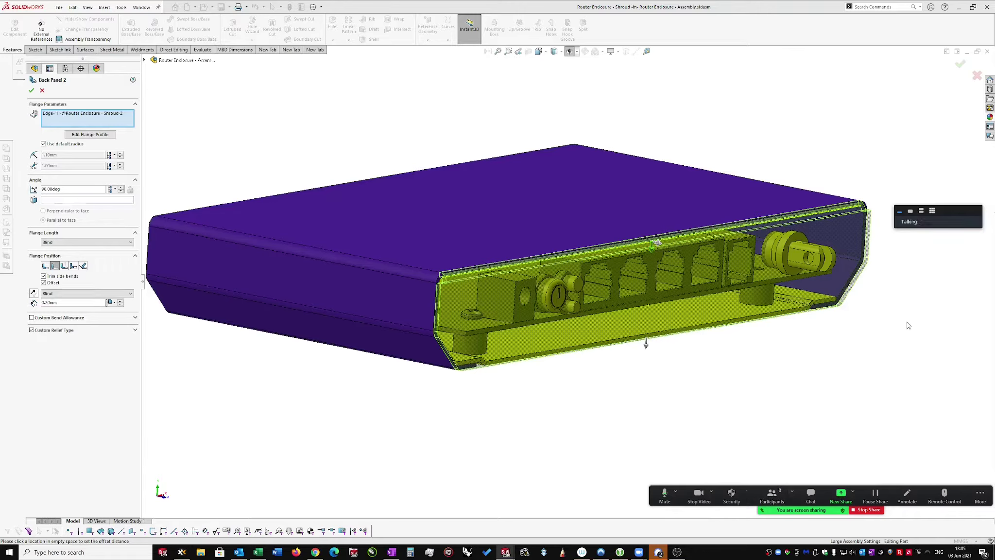
left_click(912, 213)
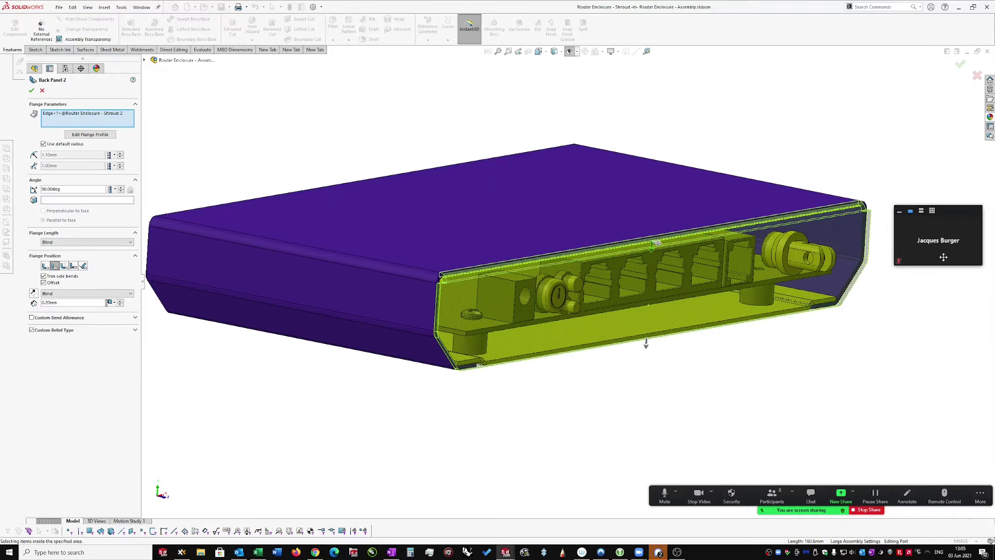
left_click(922, 211)
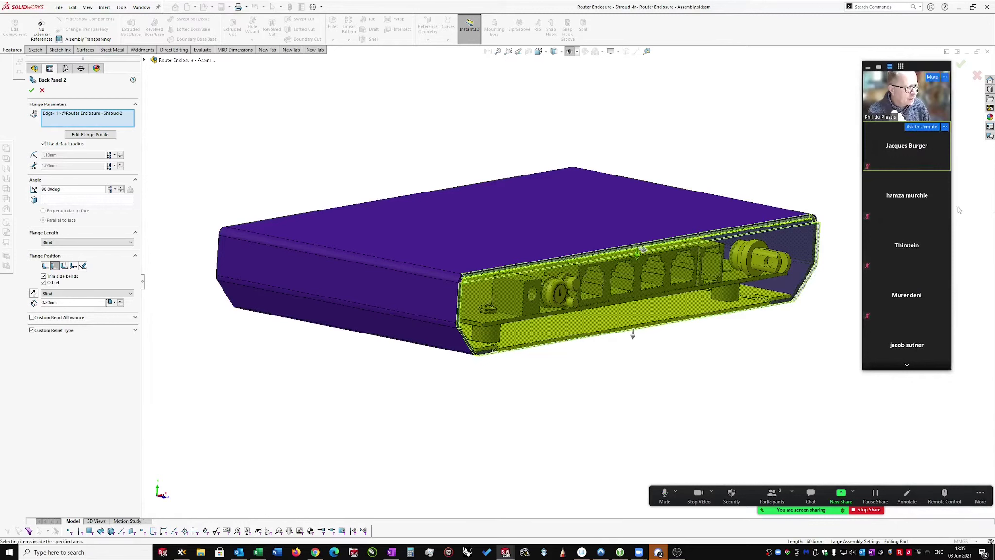
left_click(908, 366)
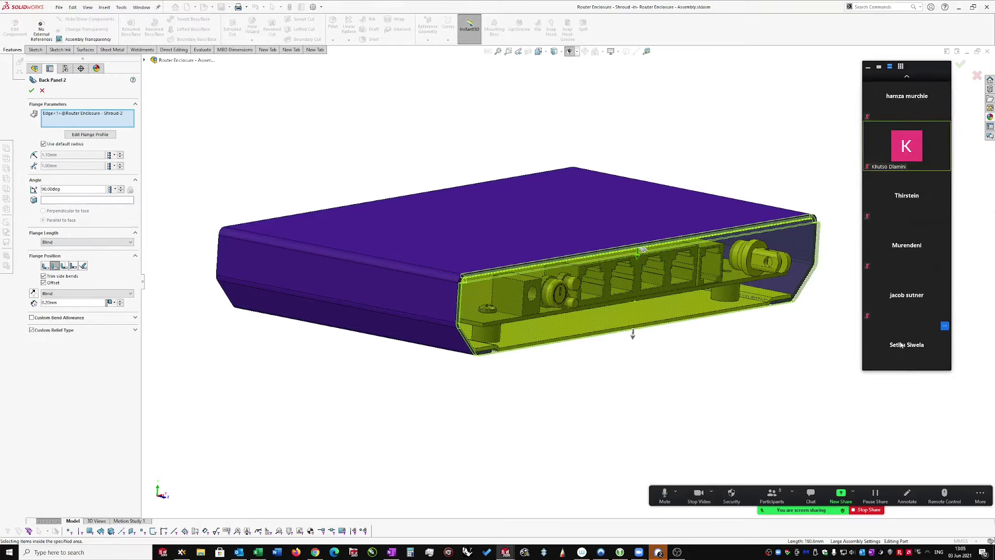
Switch to the Excel class register, enter p for 03 Jun in T6, T16, T12 and T8, and minimize the workbook.
left_click(260, 555)
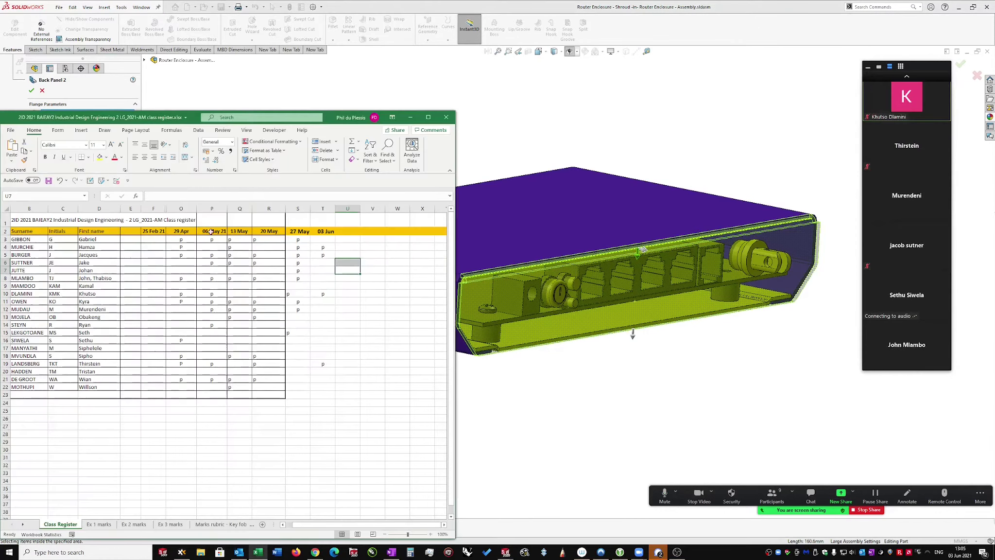
left_click(325, 262)
type("p")
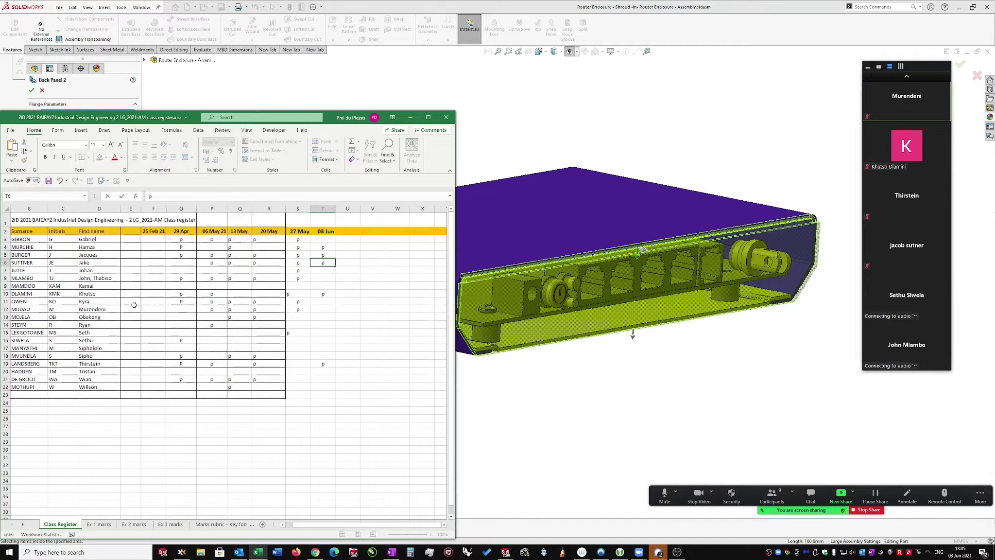
left_click(325, 341)
type("p")
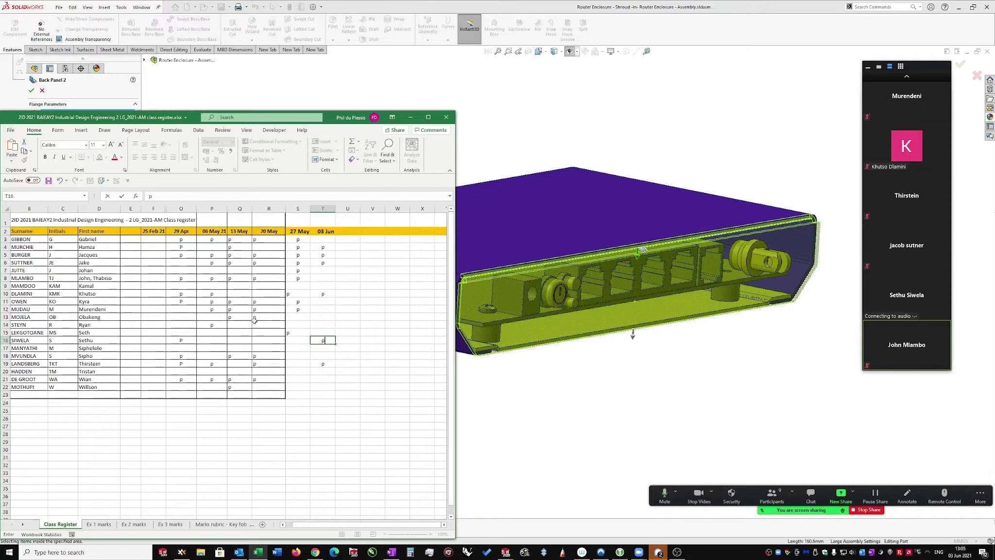
left_click(325, 309)
type("p")
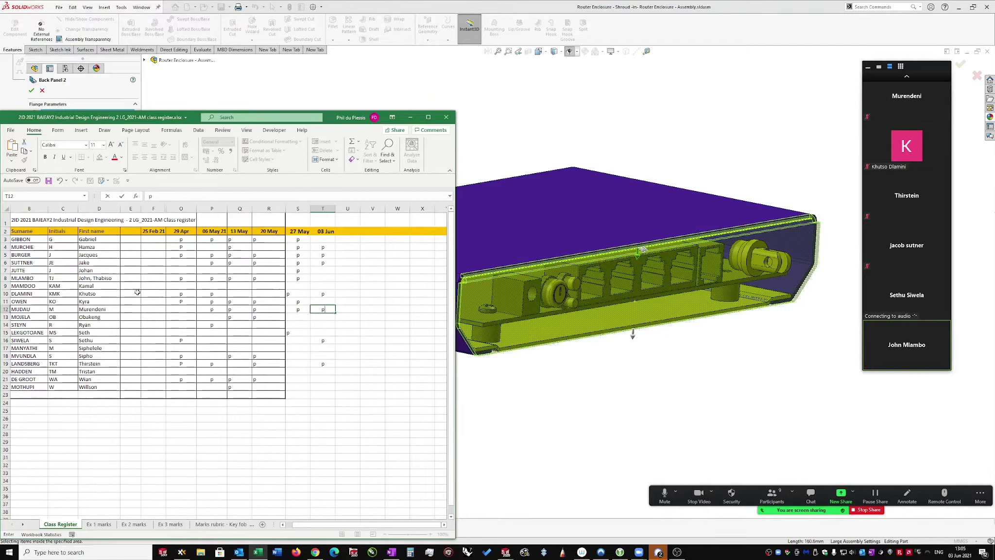
left_click(329, 279)
type("p")
left_click(410, 117)
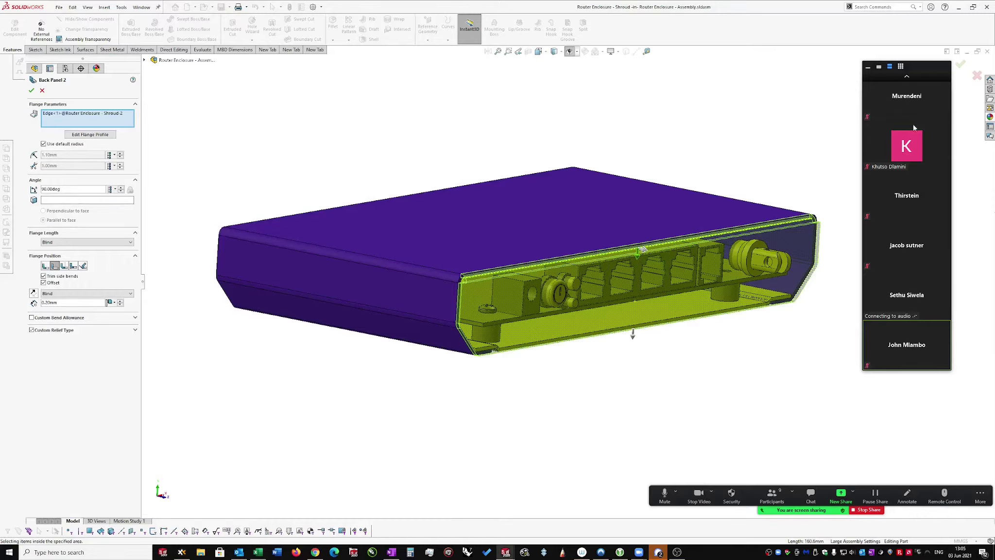
Check the meeting's participant thumbnails once more and collapse them to the compact speaker bar.
left_click(907, 77)
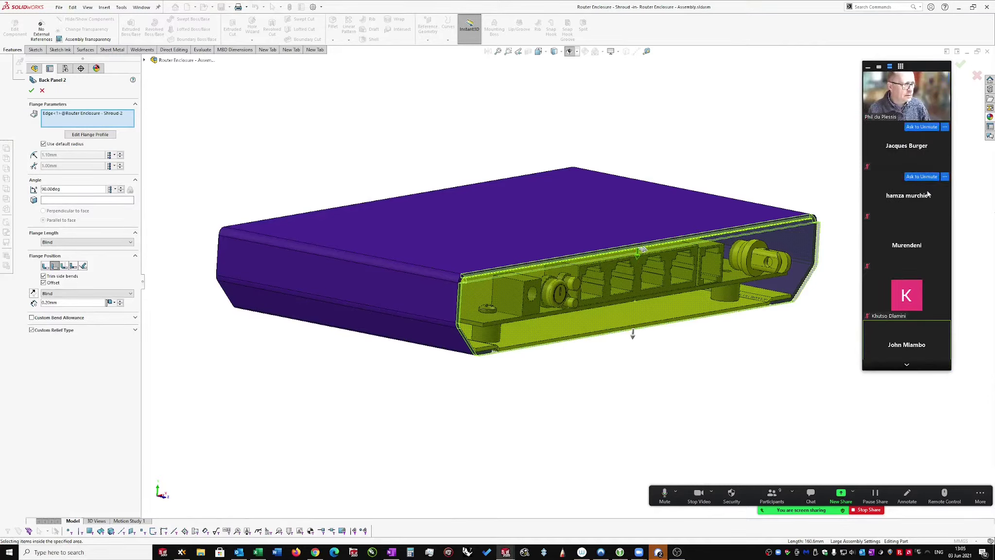
left_click(907, 366)
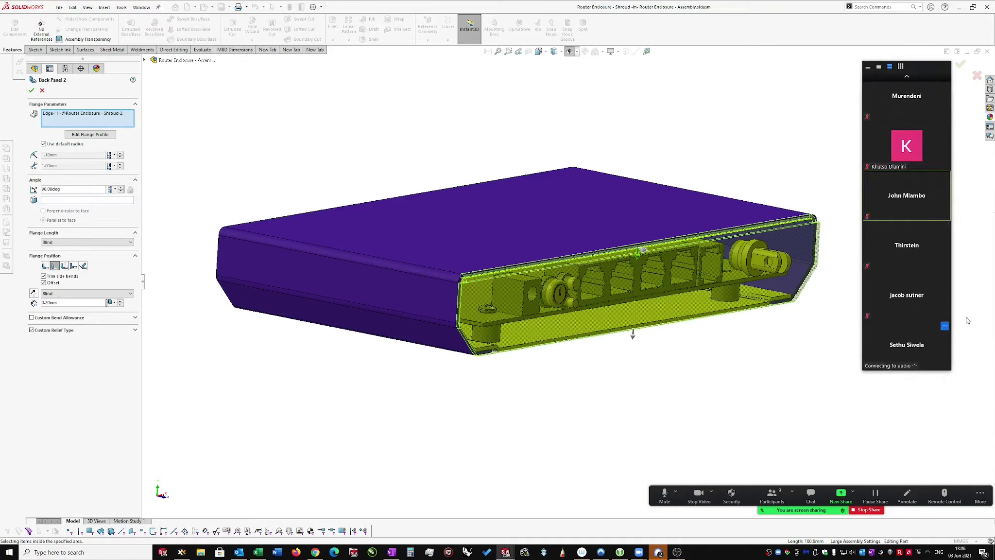
left_click(869, 68)
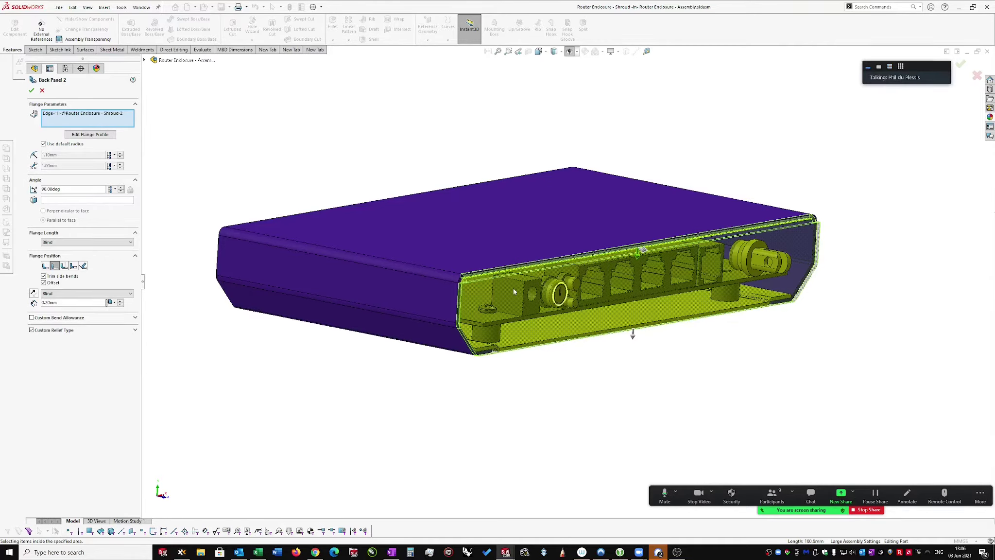
Close the Back Panel 2 flange settings without changes and return from the shroud to editing the assembly.
left_click(41, 91)
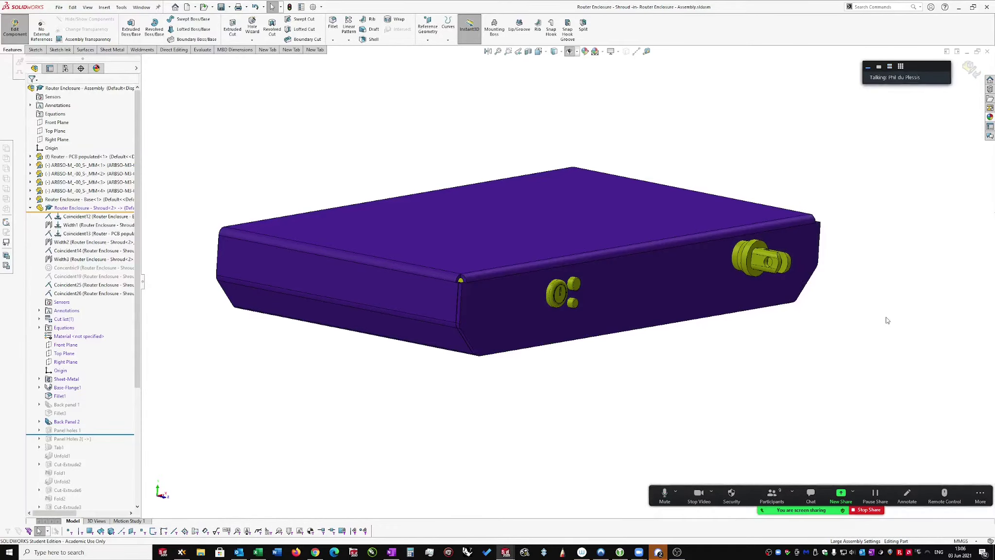
middle_click_drag(875, 322, 734, 348)
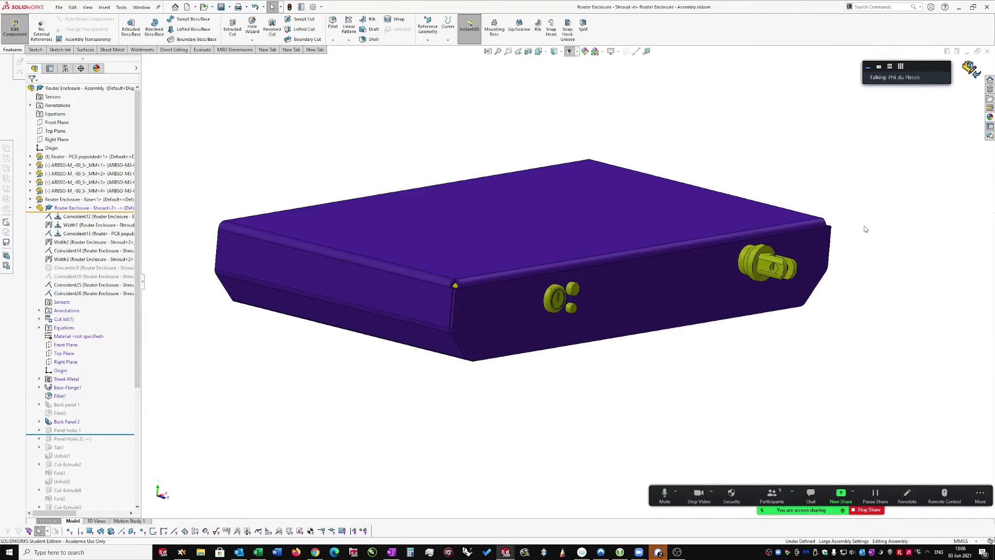
left_click(969, 68)
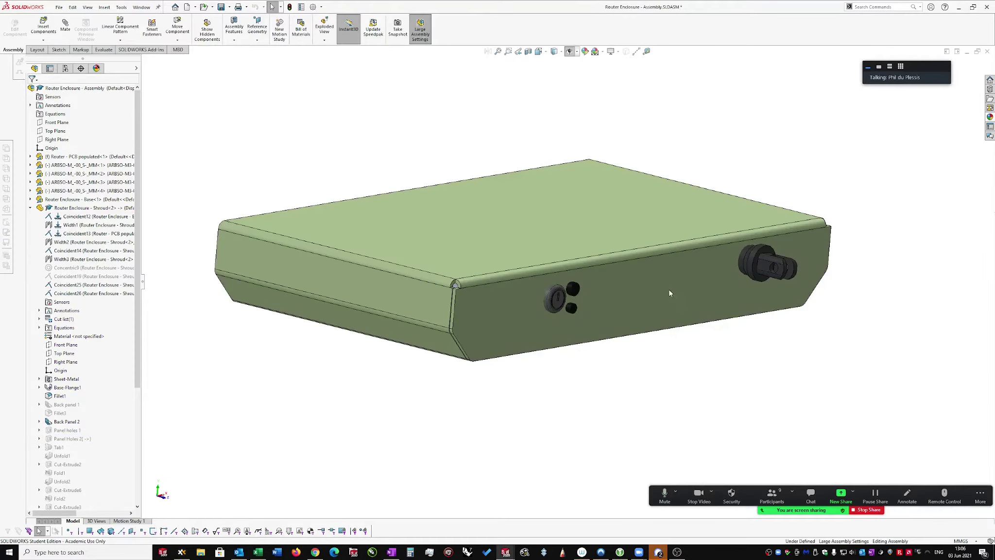
Reopen the shroud's Back Panel 2 edge flange from its back face, check its settings and close it.
left_click(666, 287)
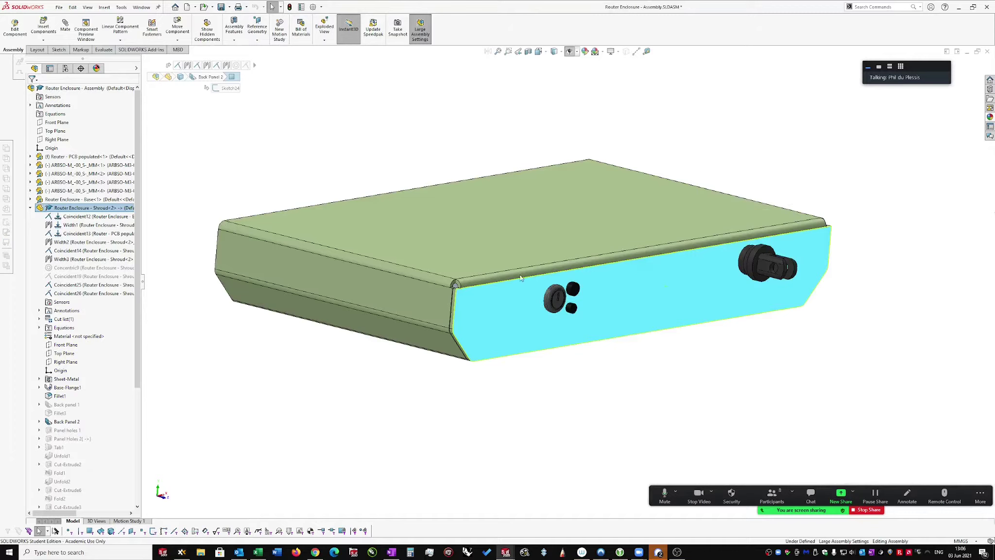
right_click(640, 283)
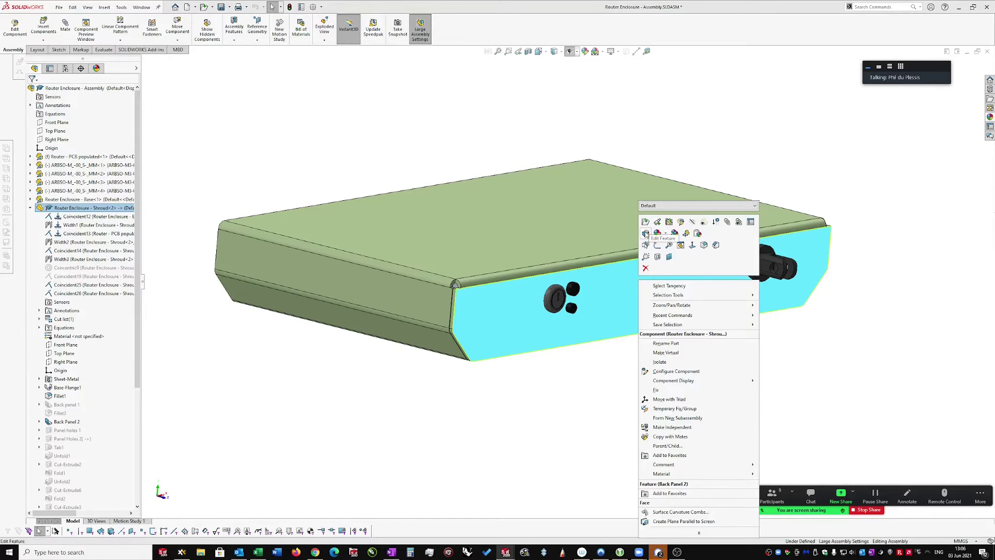
left_click(646, 234)
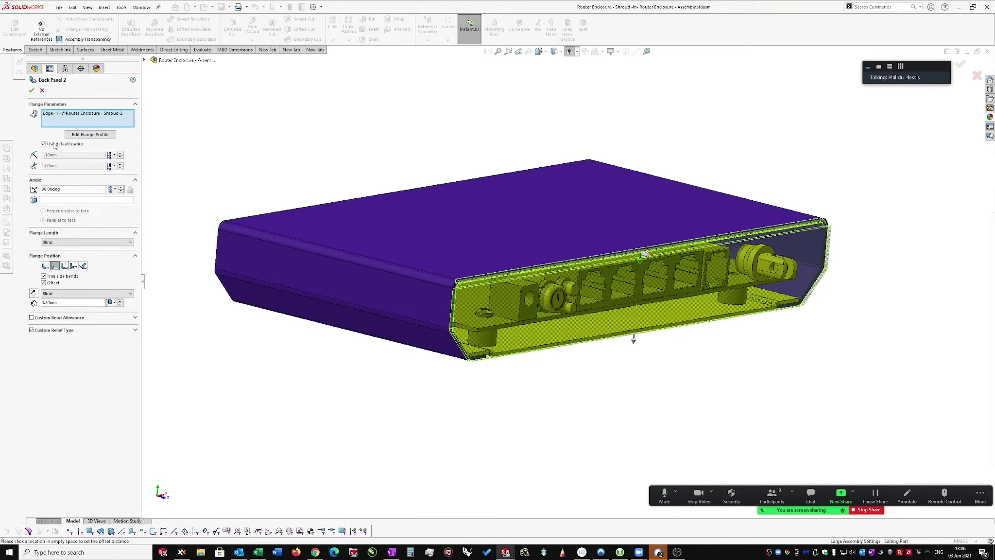
right_click(607, 317)
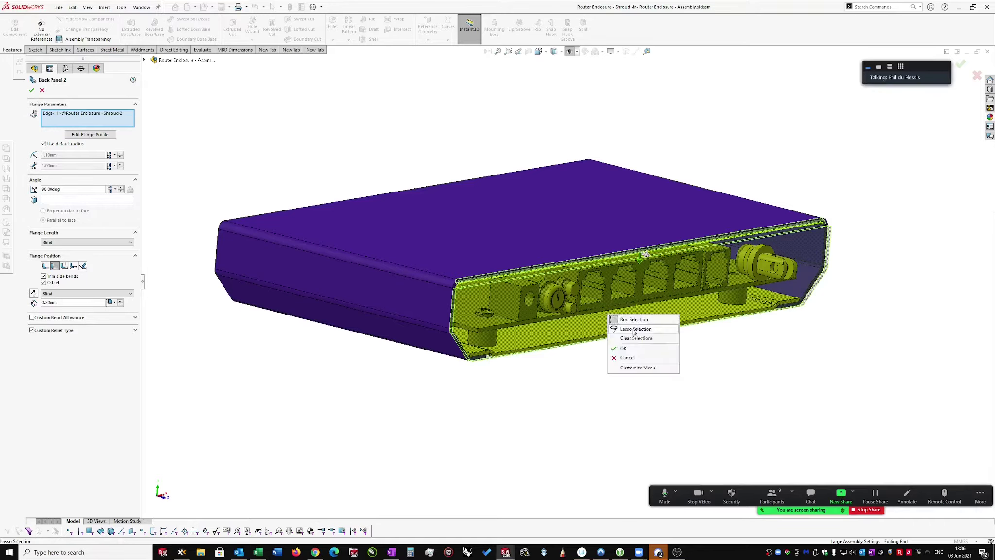
key("Escape")
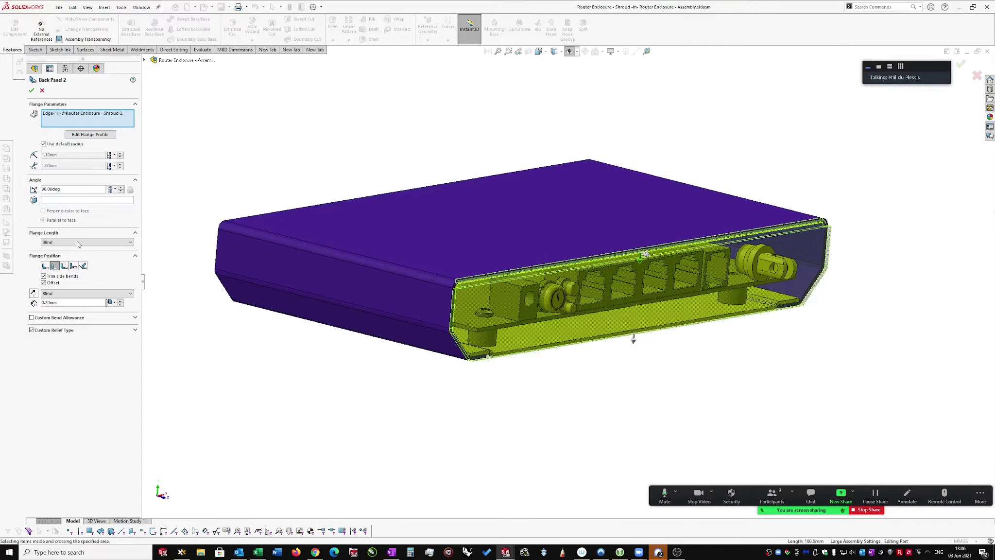
left_click(41, 91)
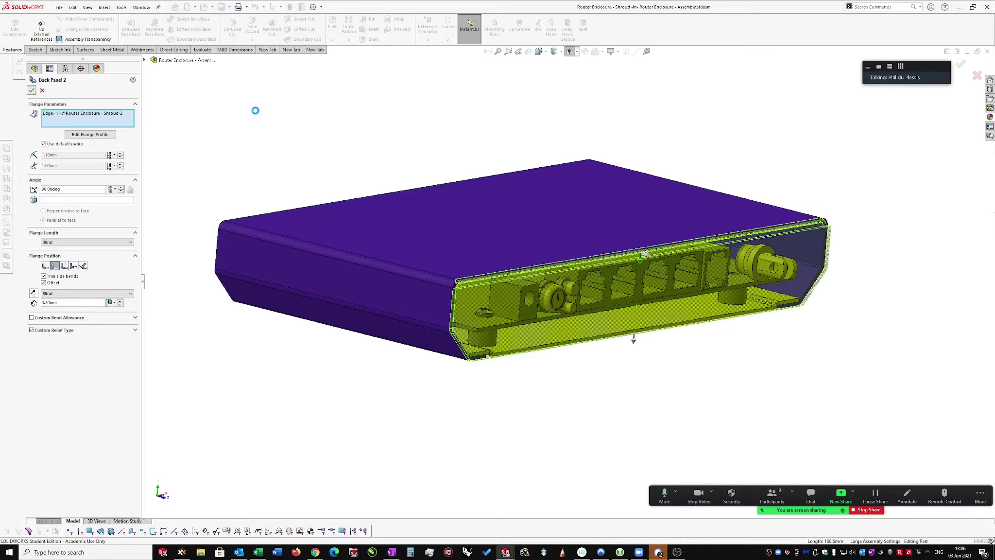
middle_click_drag(383, 173, 507, 335)
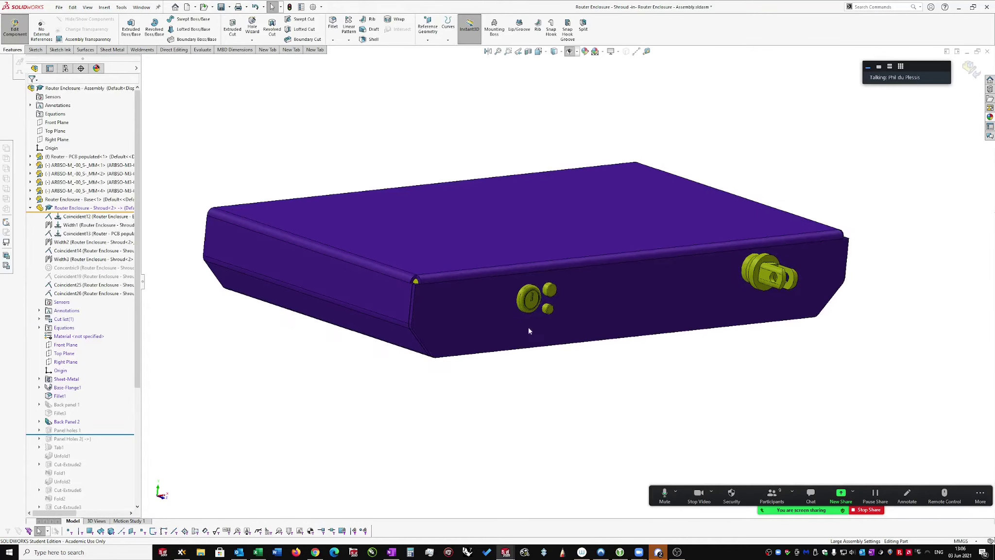
Start a sketch on the outer face of the shroud's back panel in the assembly context.
left_click(628, 303)
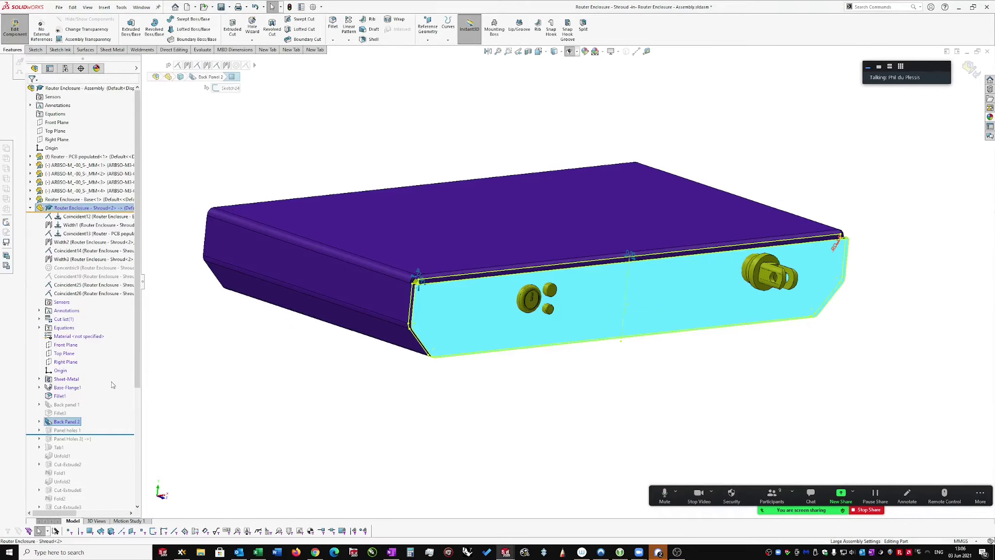
mouse_move(49, 210)
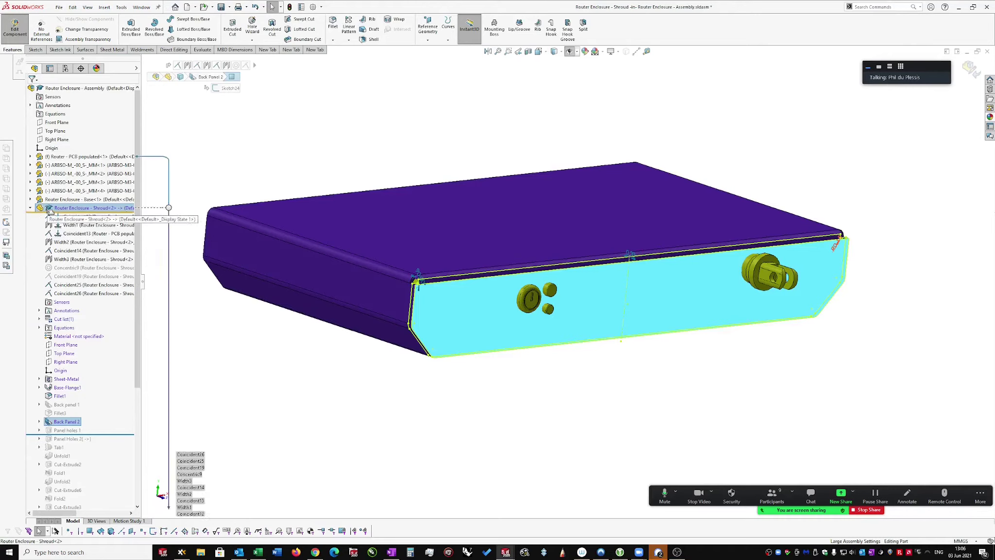
mouse_move(88, 440)
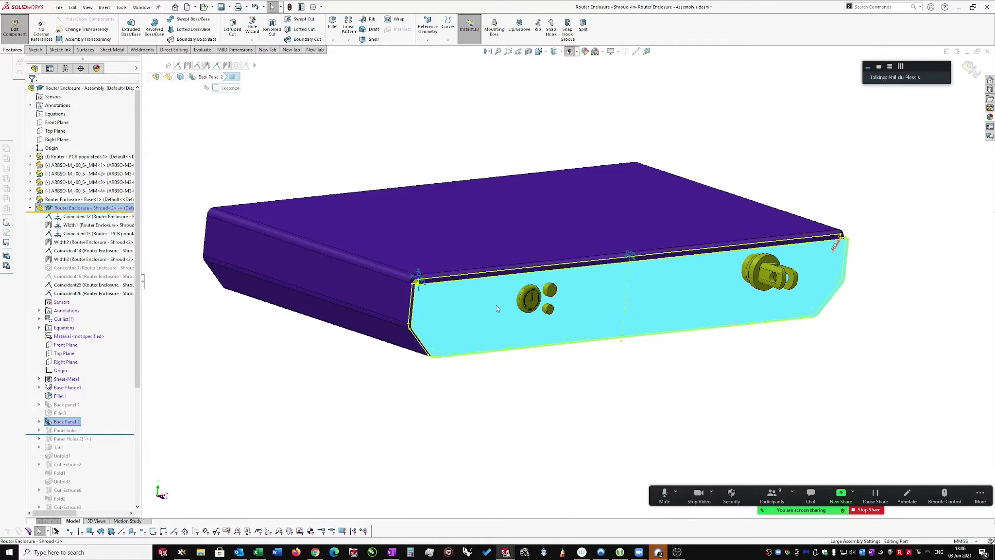
left_click(413, 392)
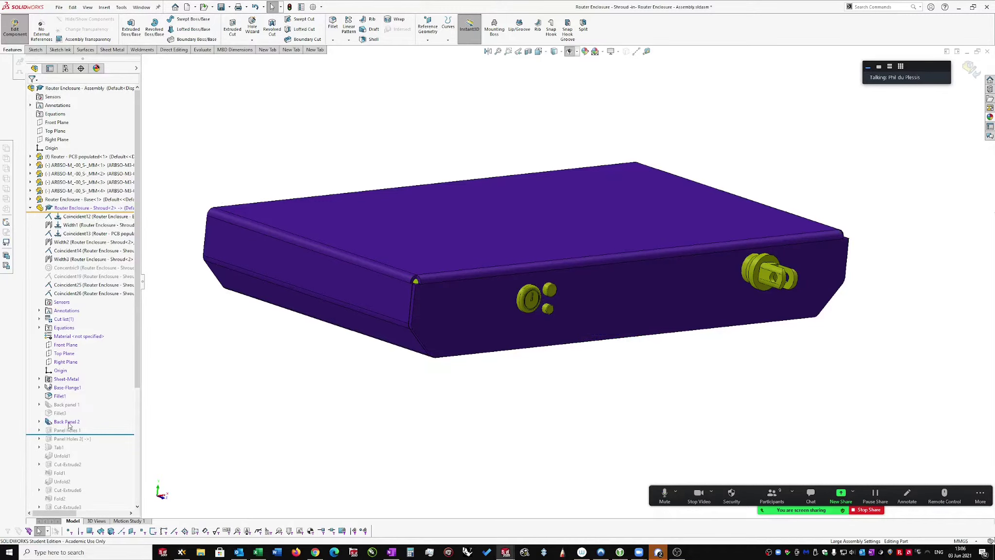
left_click(460, 314)
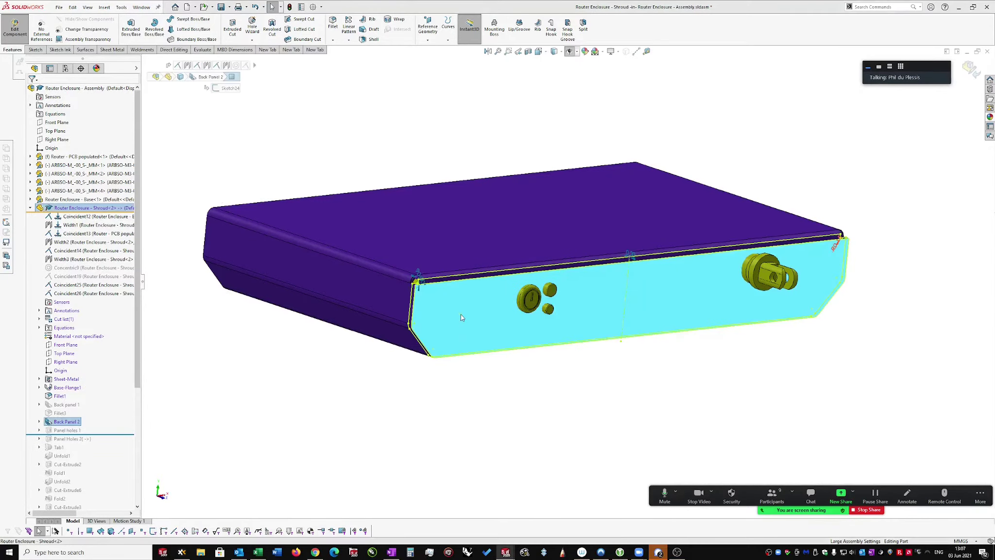
right_click(461, 309)
left_click(480, 229)
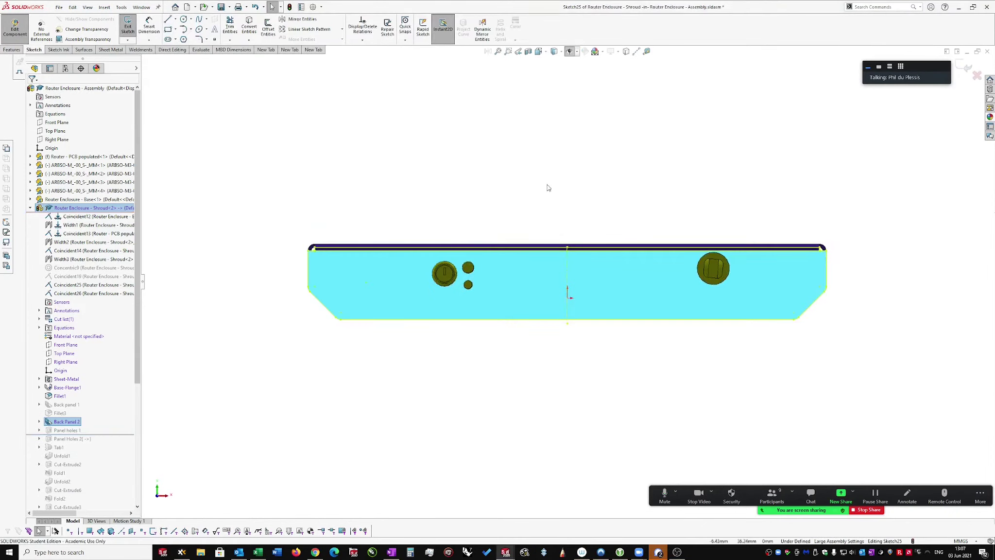
left_click(554, 52)
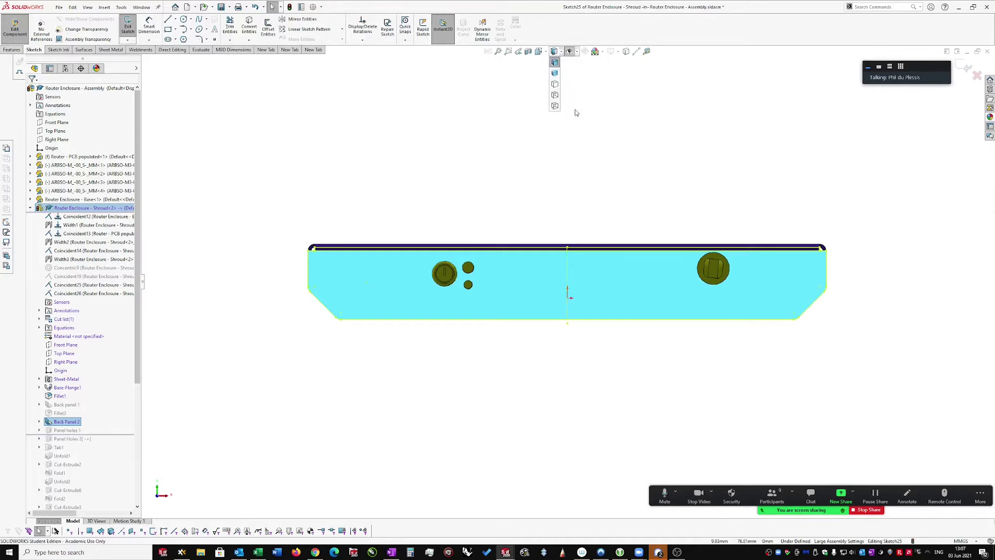
right_click(666, 289)
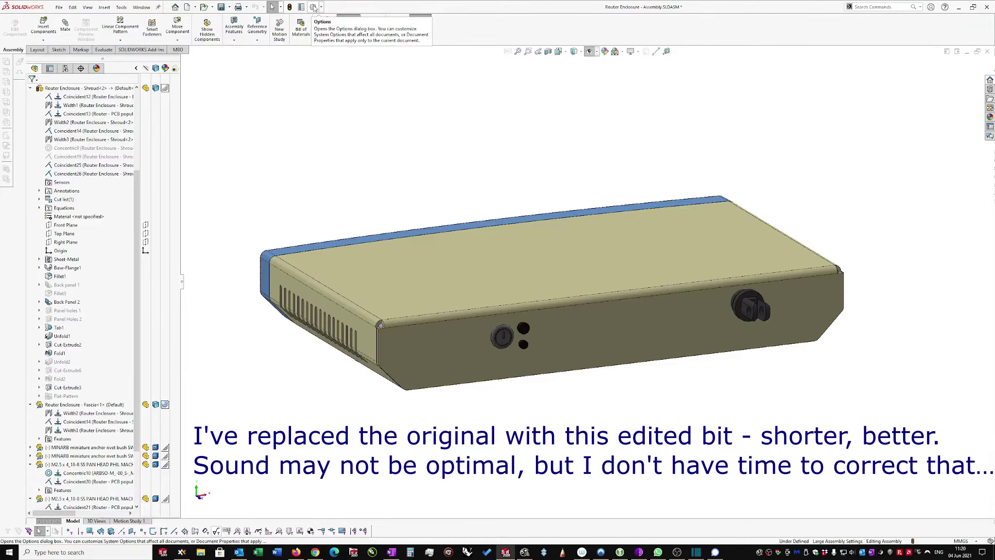
Make sure hidden-edge selection is allowed in both wireframe/HLV and HLR/shaded modes in the system's Selection options.
left_click(314, 7)
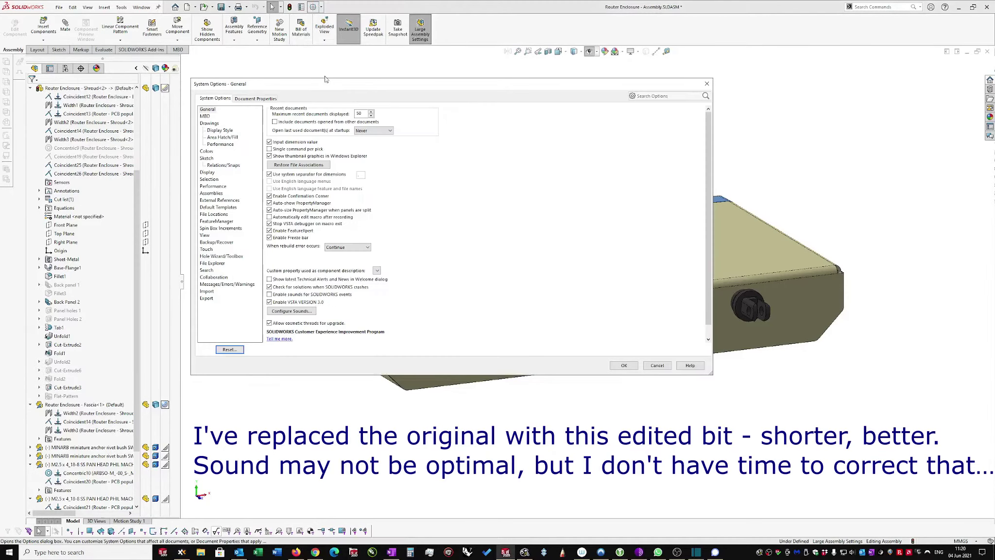
left_click_drag(333, 89, 438, 92)
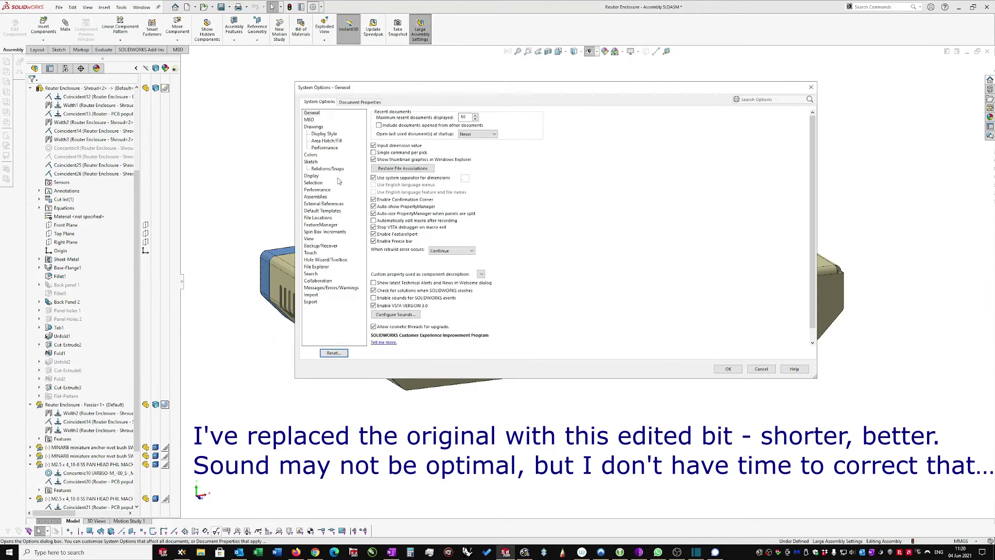
left_click(313, 182)
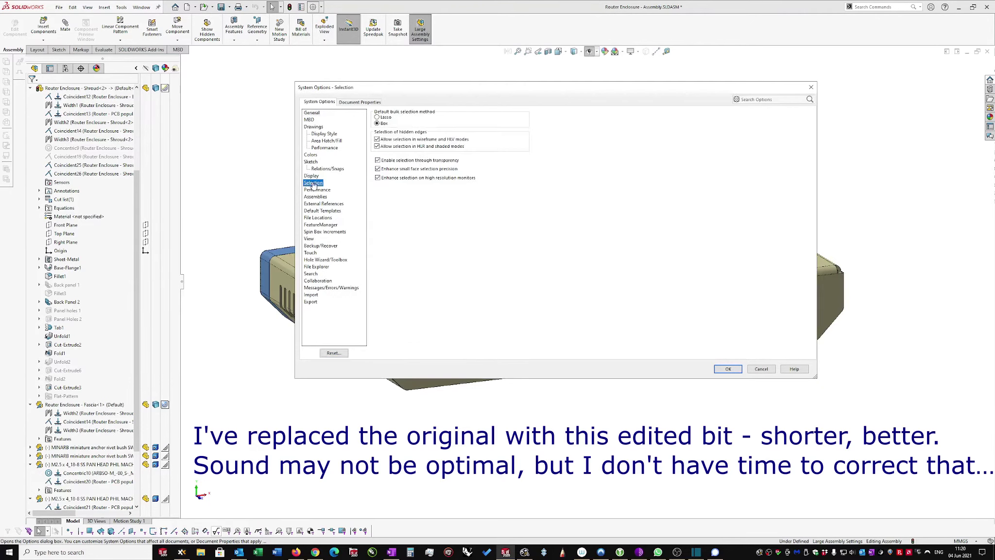
left_click(377, 146)
left_click(376, 139)
left_click(377, 146)
left_click(377, 140)
left_click(728, 370)
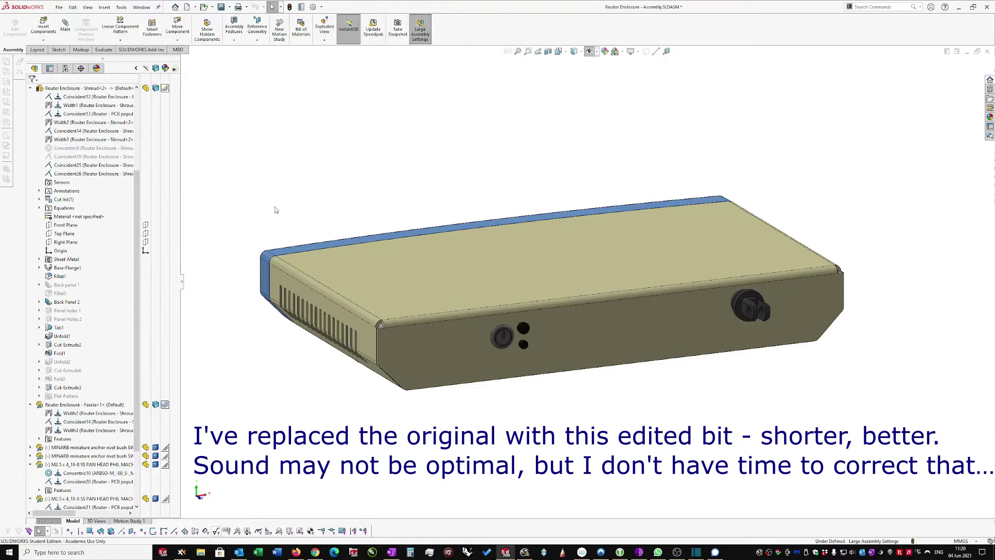
Set the shroud component's display style to Hidden Lines Removed.
left_click(437, 255)
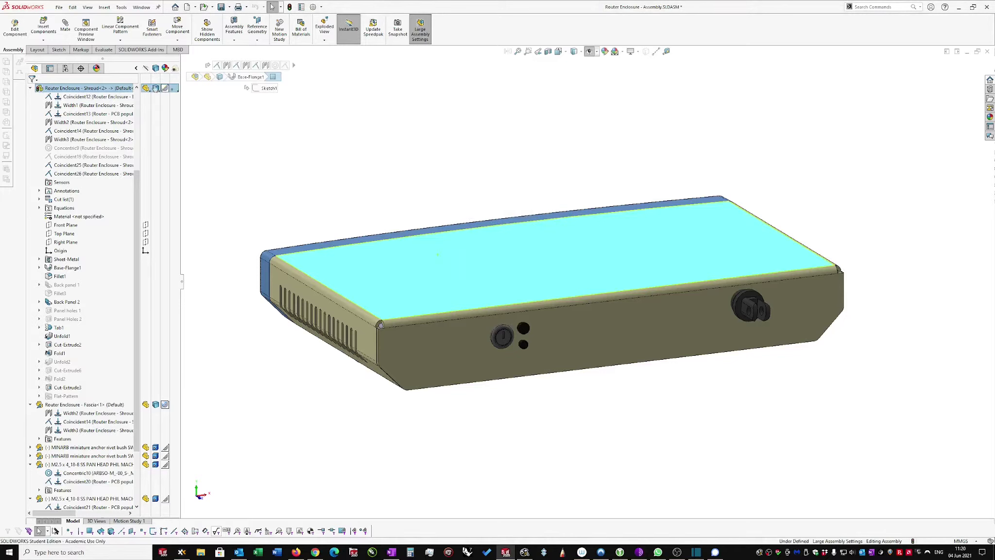
left_click(155, 88)
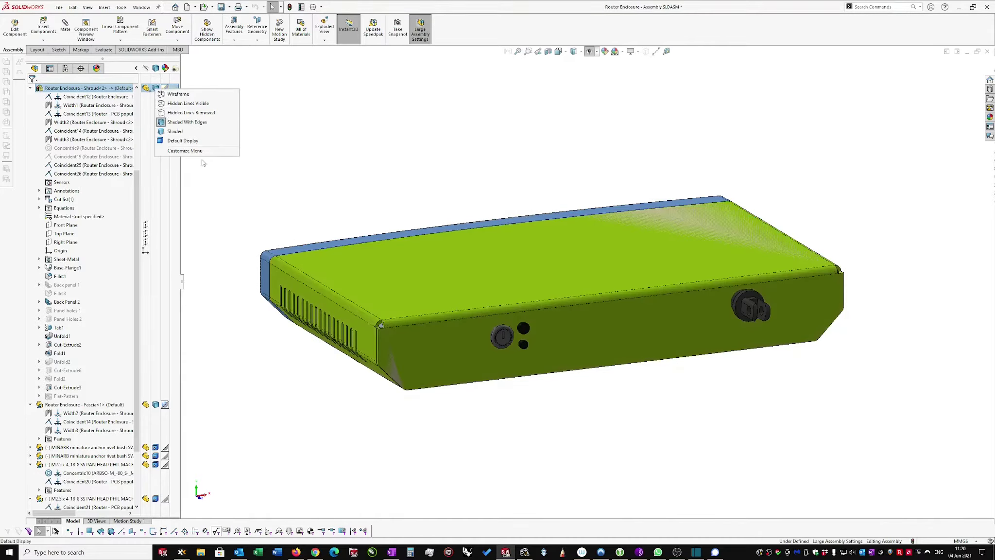
left_click(162, 112)
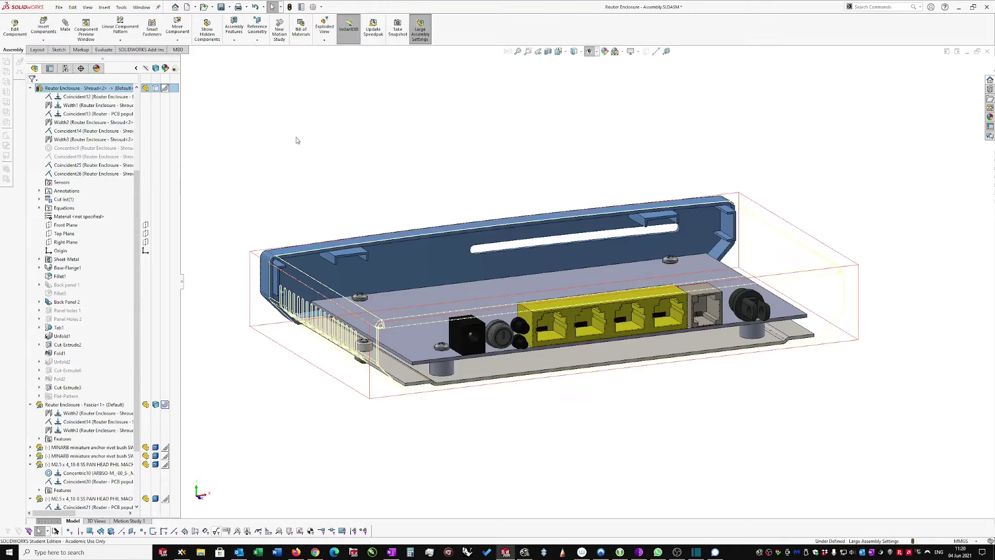
left_click(395, 190)
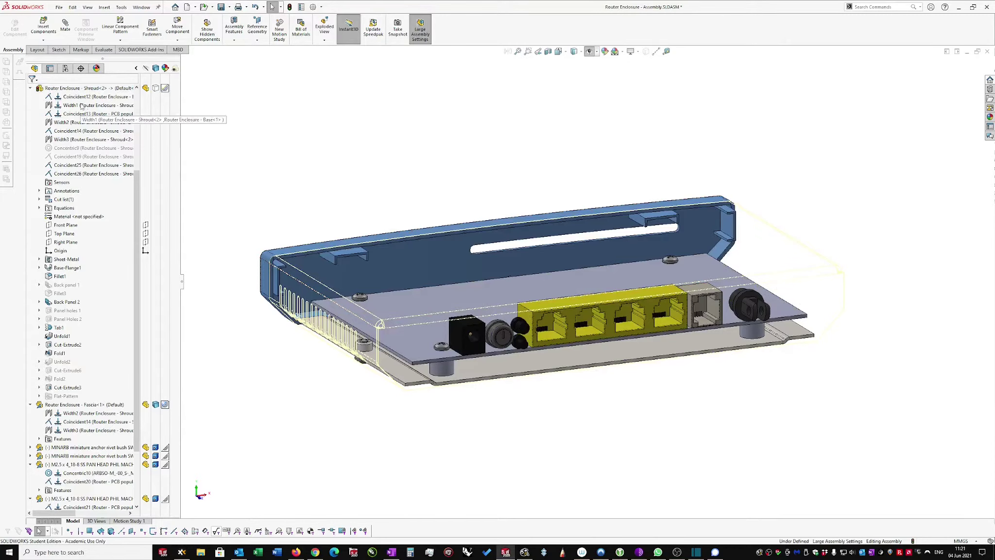
Open the shroud part for editing in the assembly context, with the rear connectors in close view.
left_click(73, 88)
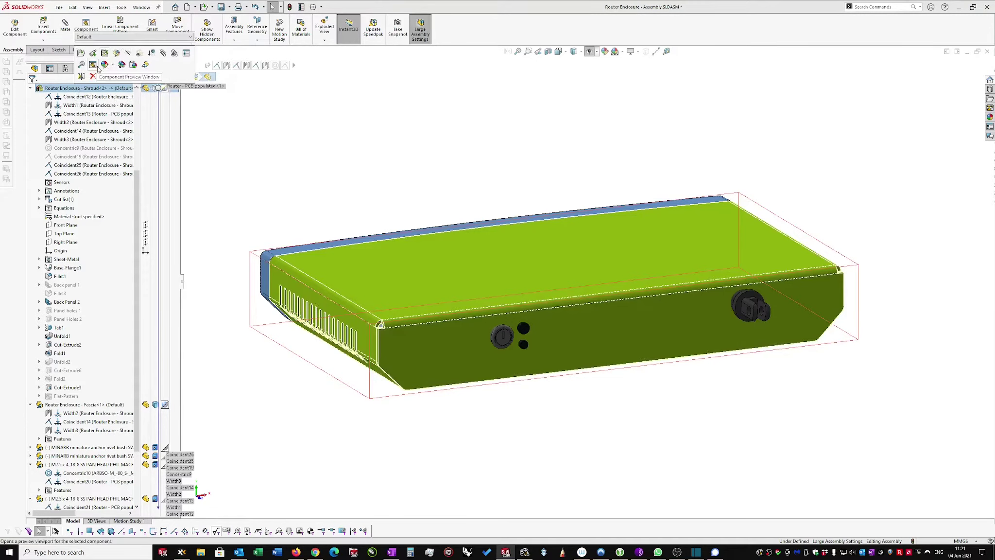
left_click(116, 54)
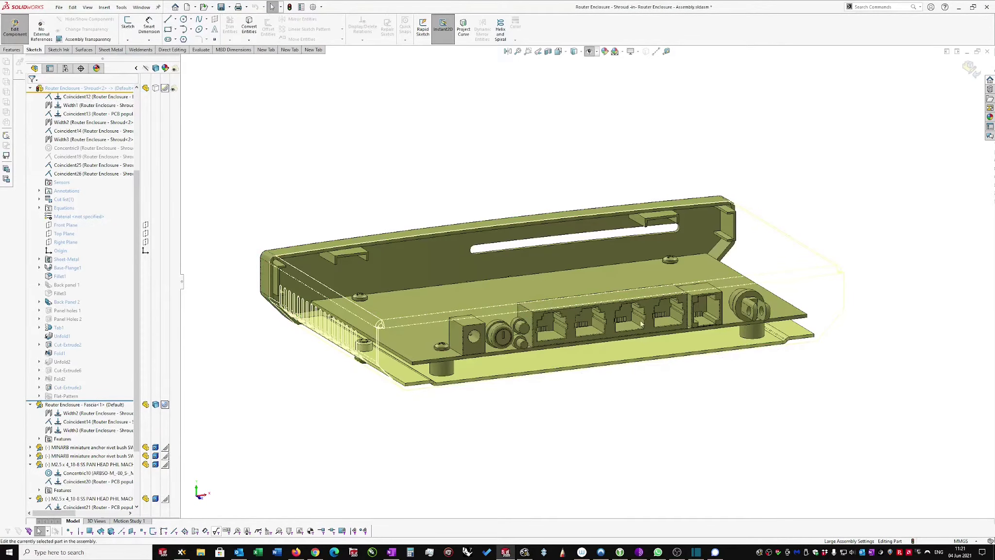
scroll(539, 283, "down", 3)
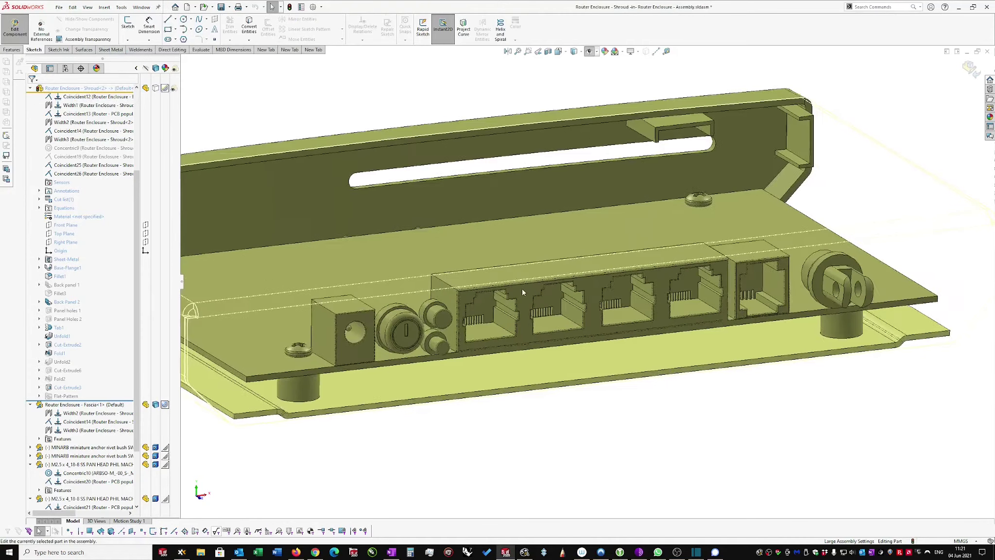
scroll(523, 292, "down", 2)
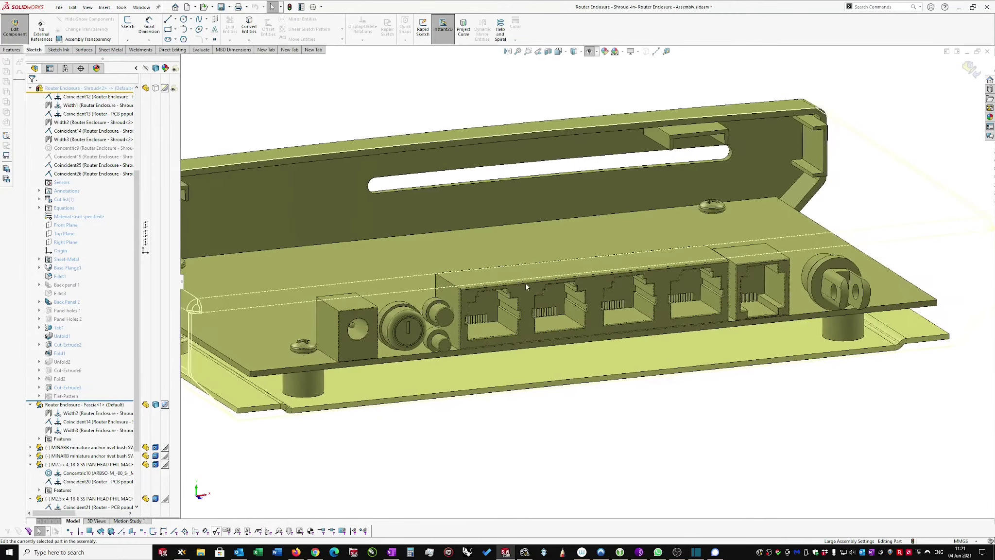
scroll(505, 286, "up", 1)
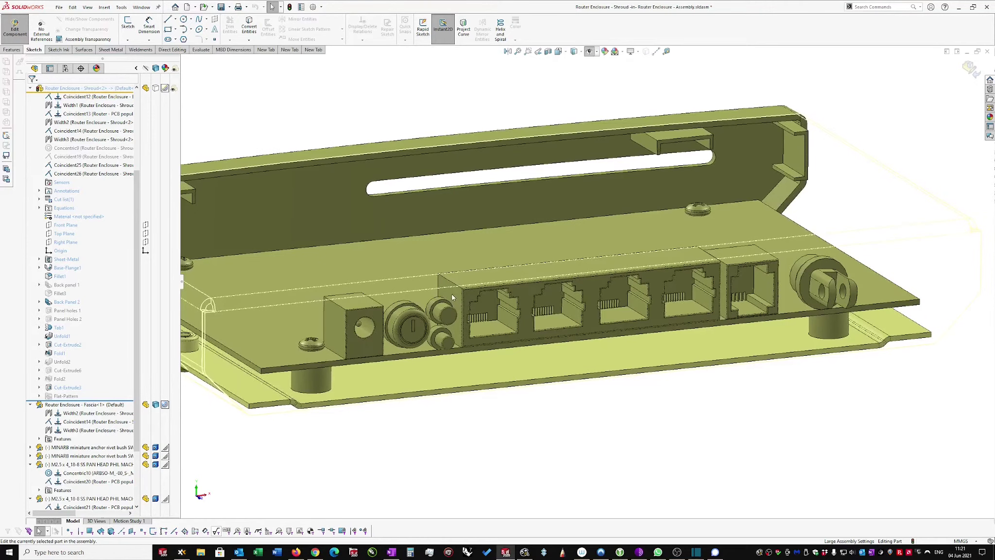
Start a new sketch on the shroud's back panel face and clear the face selection.
left_click(296, 316)
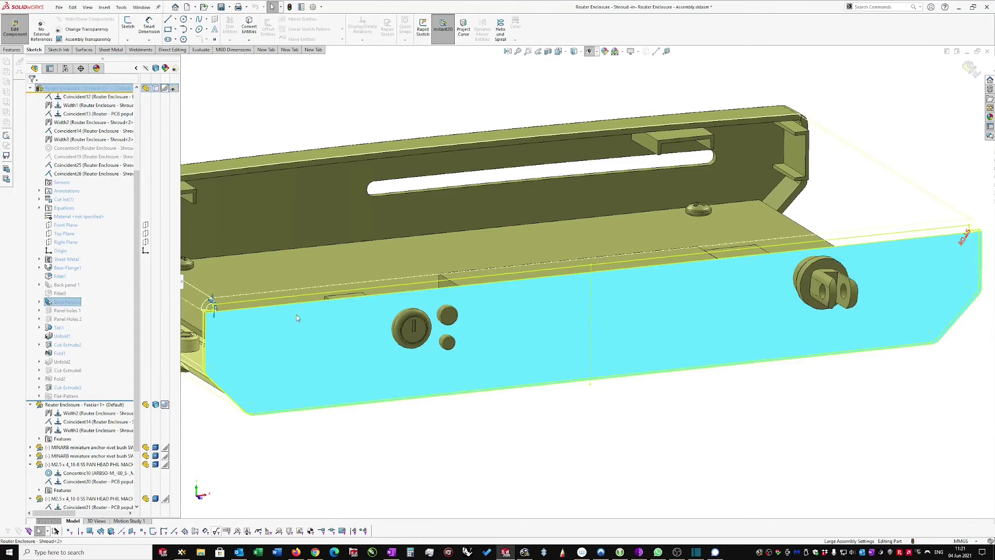
left_click(328, 315)
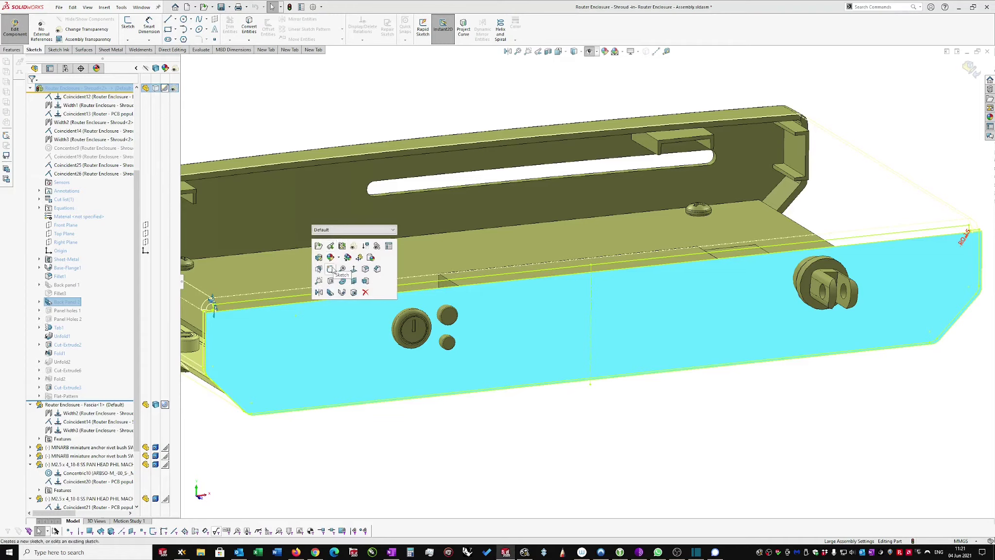
left_click(331, 270)
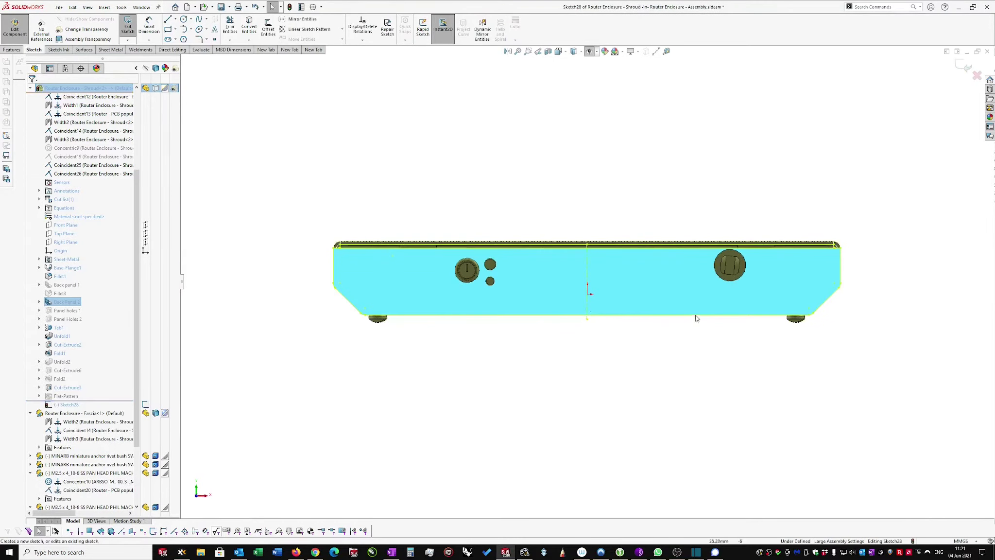
left_click(556, 215)
scroll(580, 271, "down", 4)
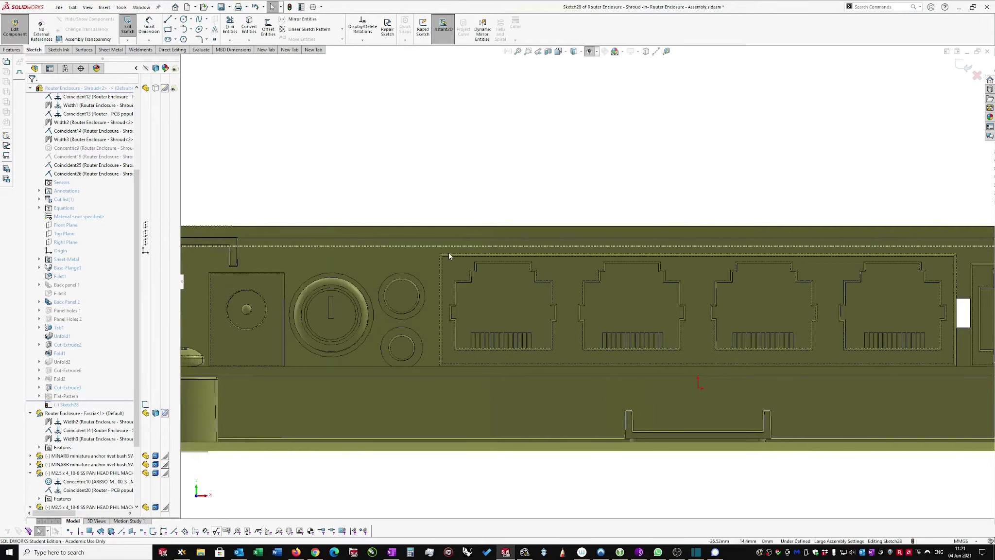
Select the upper outline edge of the four-port Ethernet connector block hidden behind the shroud's back panel.
scroll(449, 254, "down", 2)
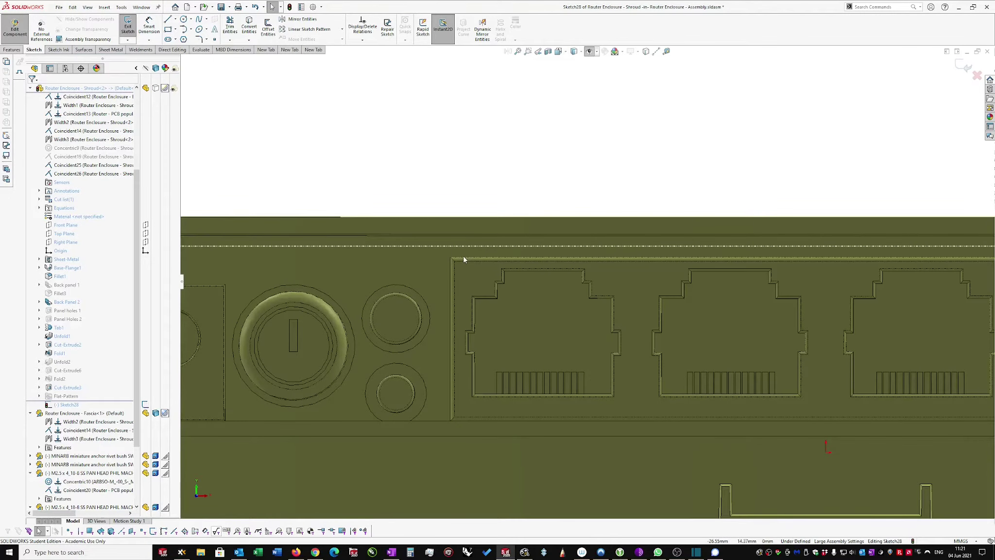
left_click(463, 256)
left_click(492, 175)
left_click(468, 255)
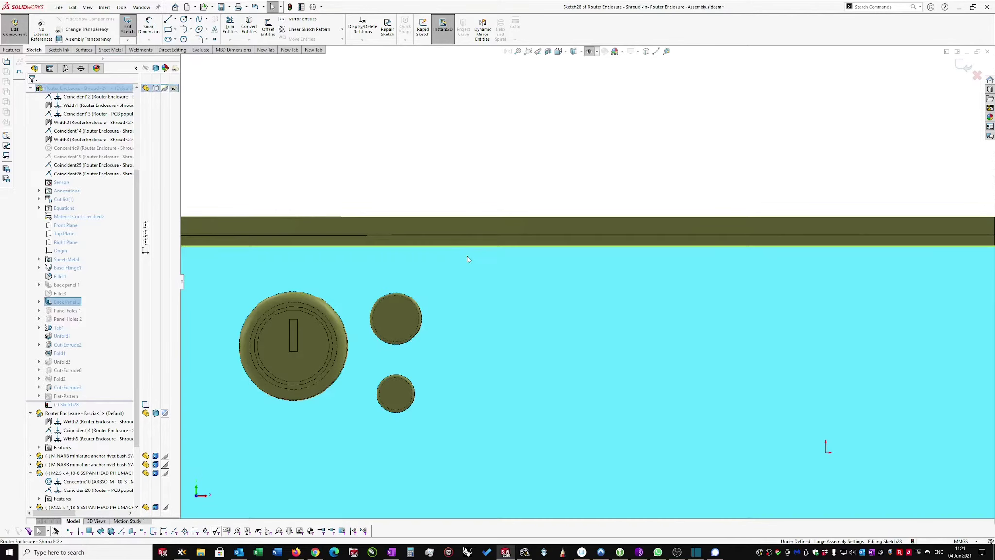
left_click(487, 205)
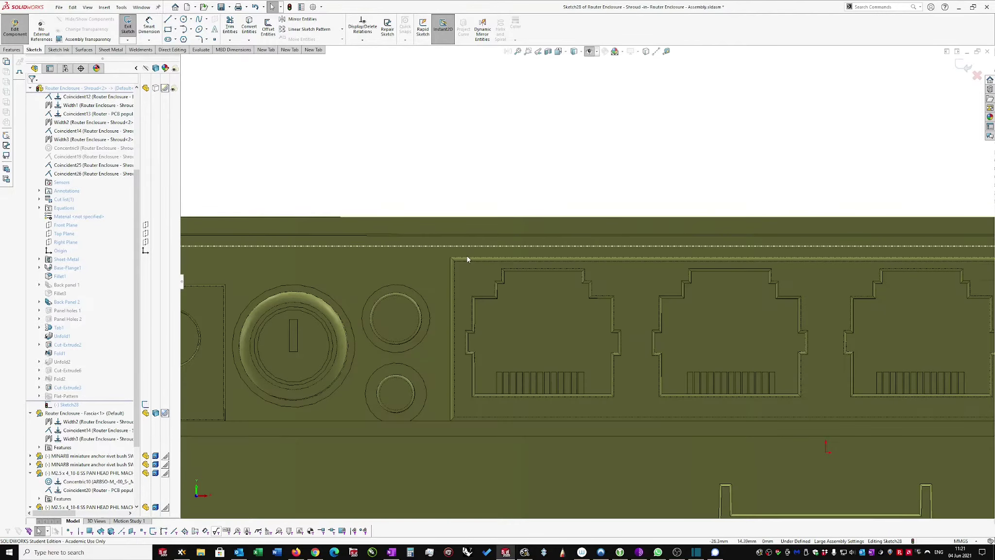
left_click(467, 255)
left_click(496, 181)
left_click(476, 256)
left_click(482, 203)
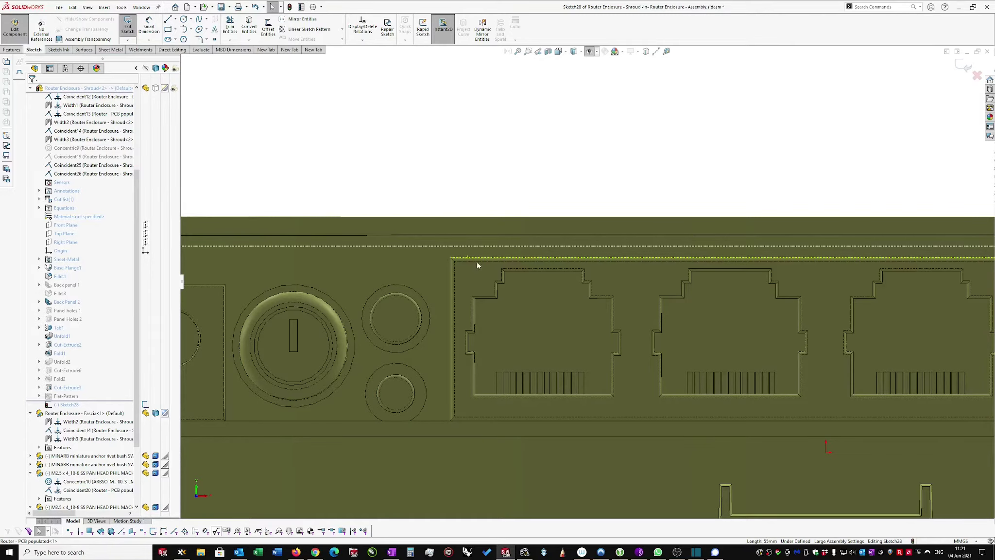
Add the remaining two side edges and the lower edge of the four-port connector block's front outline to the selection.
scroll(477, 267, "down", 3)
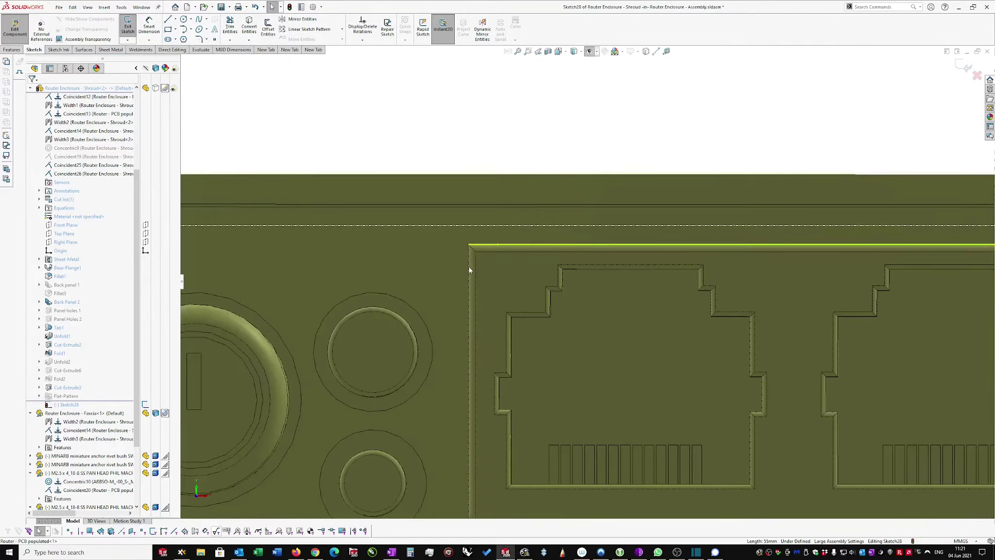
left_click(469, 271, "ctrl")
scroll(471, 254, "up", 3)
scroll(565, 398, "down", 5)
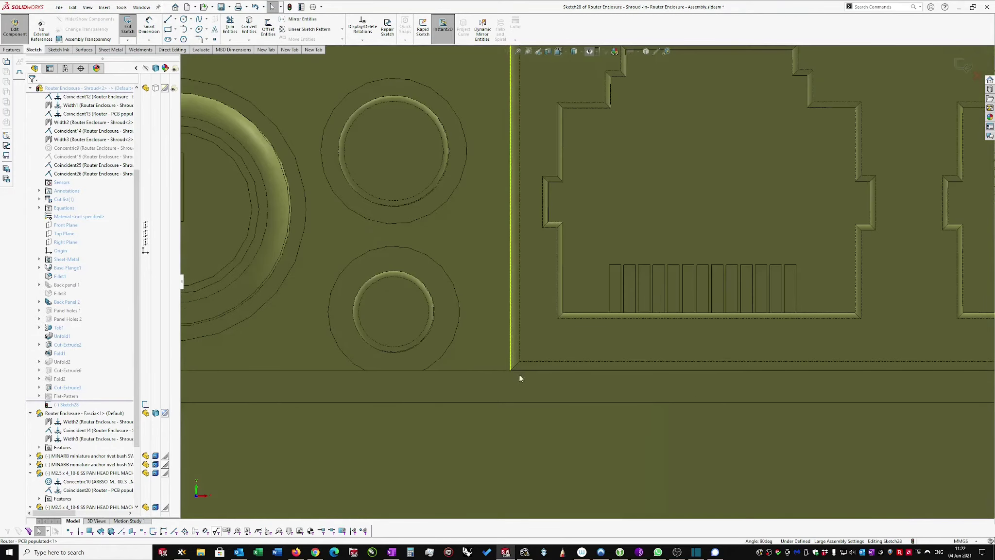
left_click(520, 369, "ctrl")
scroll(520, 372, "up", 1)
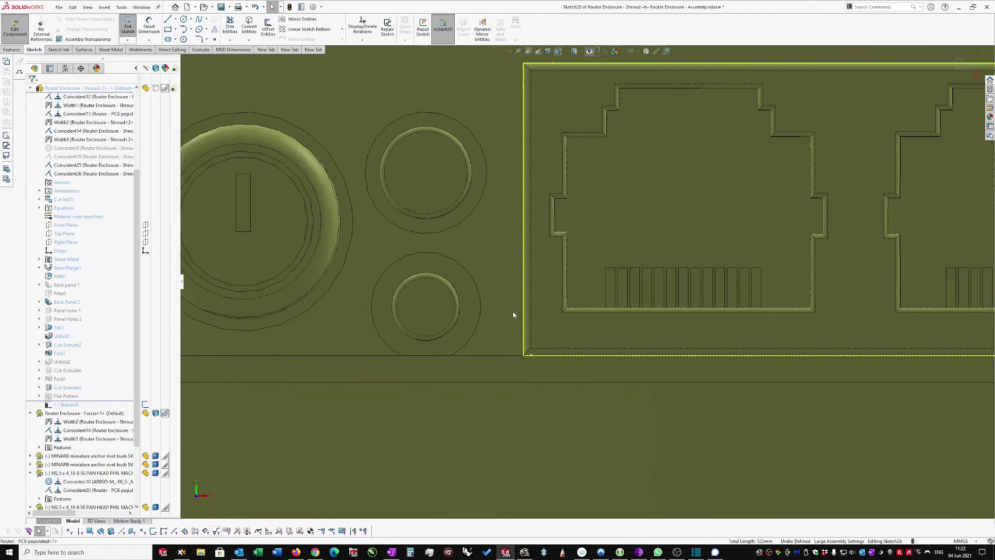
middle_click_drag(526, 311, 539, 312)
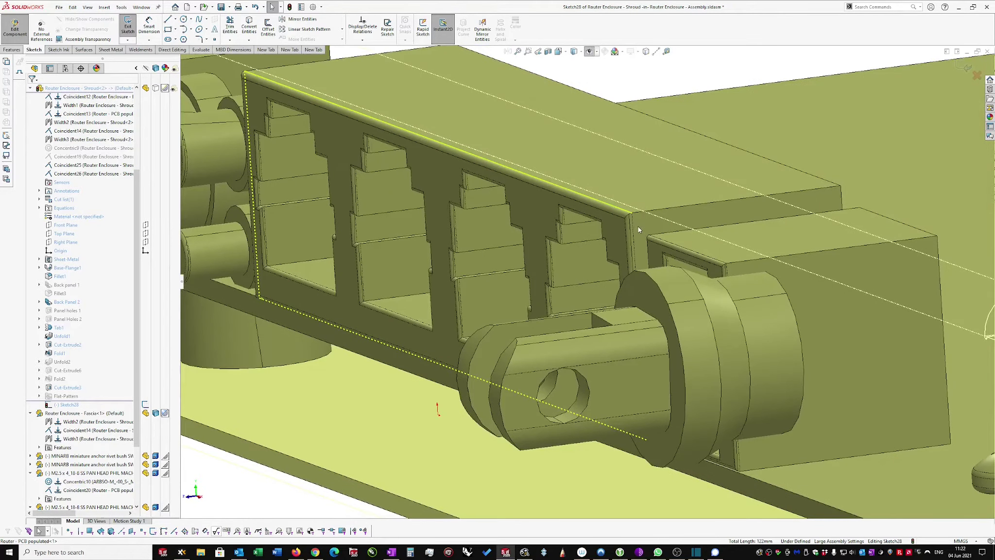
left_click(632, 235, "ctrl")
scroll(626, 222, "up", 3)
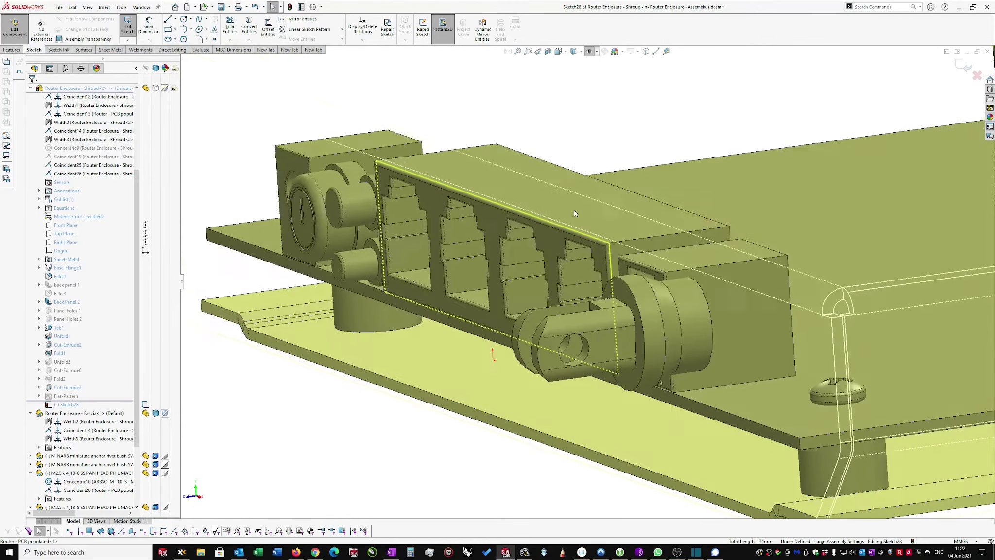
Offset the selected four-port block outline outward by 0.15 mm in the back panel sketch.
scroll(574, 210, "down", 3)
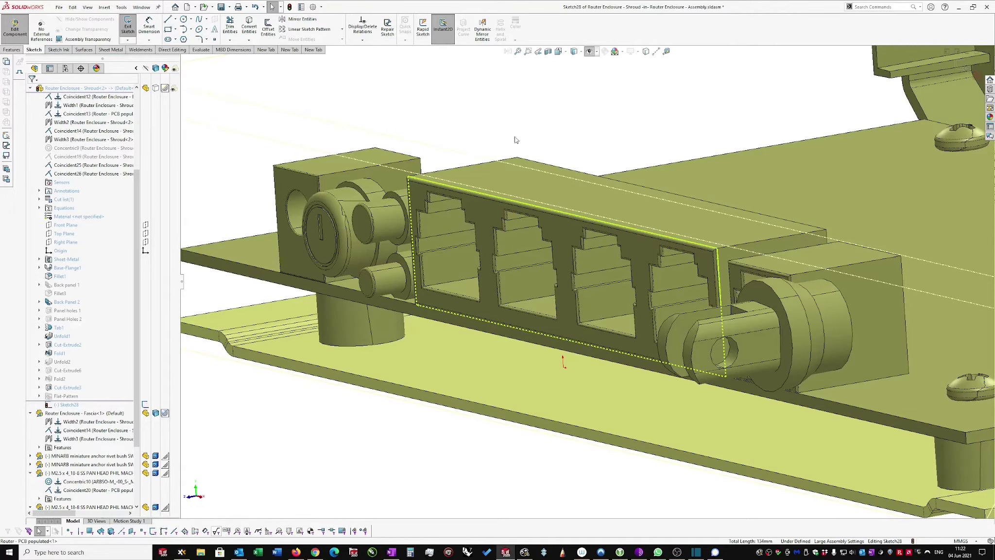
middle_click_drag(560, 103, 314, 423)
right_click_drag(313, 423, 350, 461)
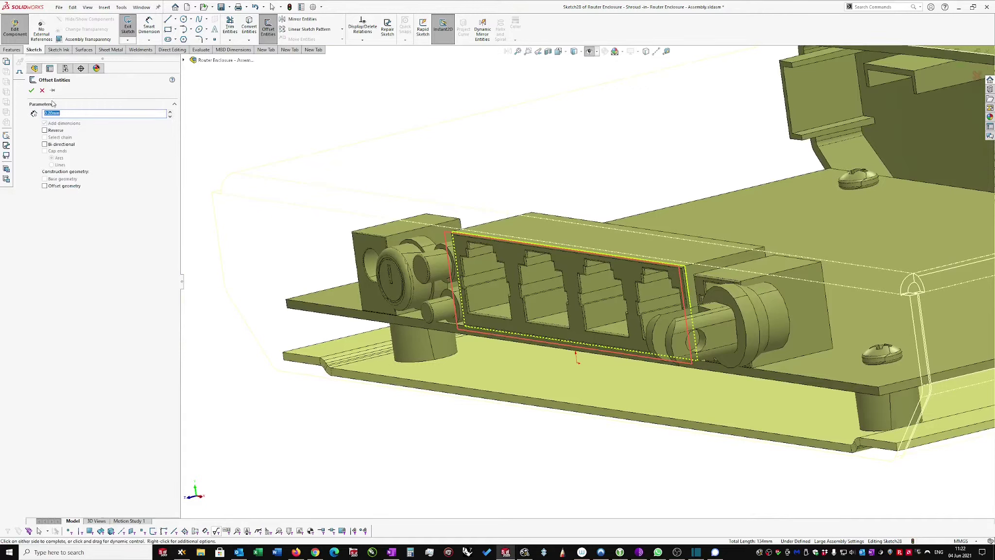
type(".15")
key("Return")
left_click(31, 90)
scroll(455, 214, "down", 2)
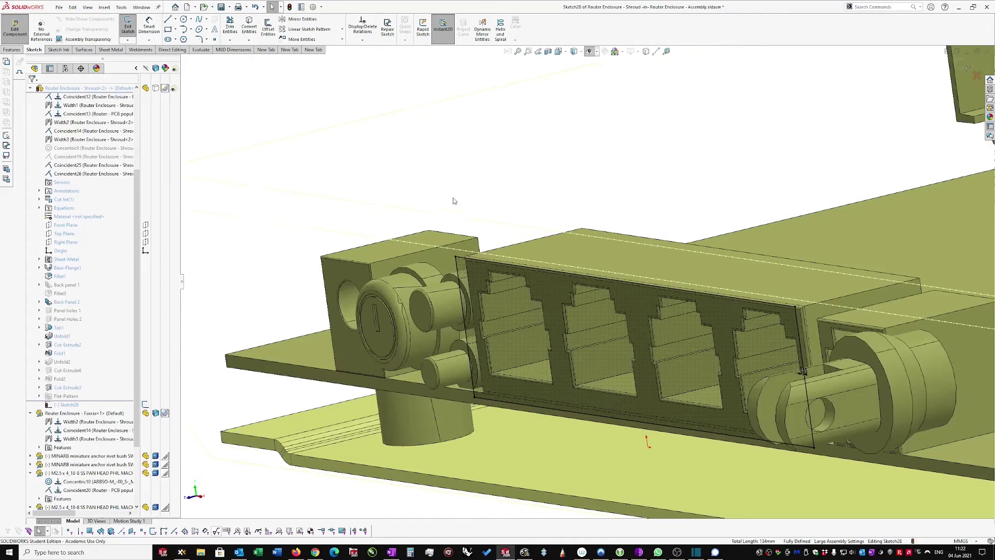
Offset the circular edge of the upper small round connector by 0.15 mm in the sketch.
scroll(456, 305, "down", 1)
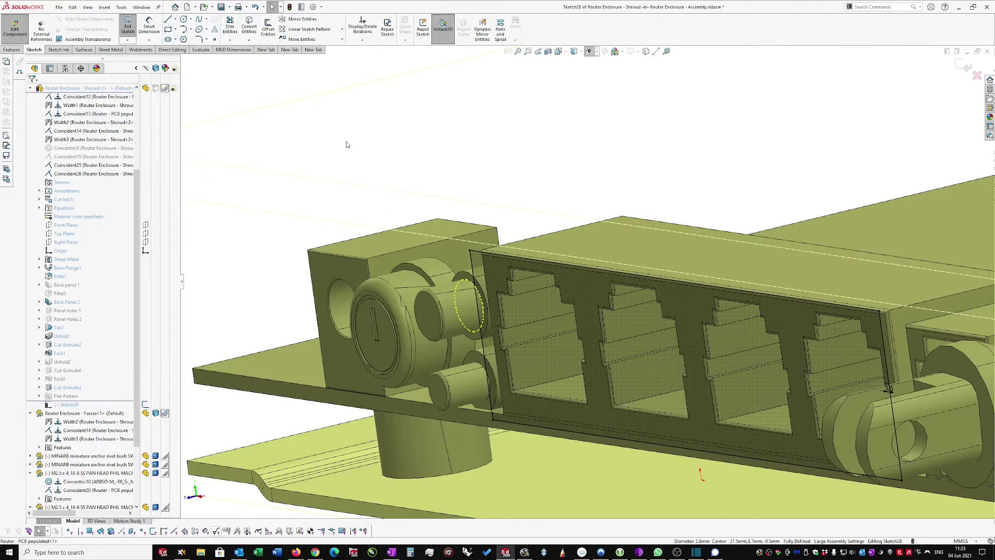
key("z")
right_click_drag(247, 87, 298, 121)
left_click(839, 370)
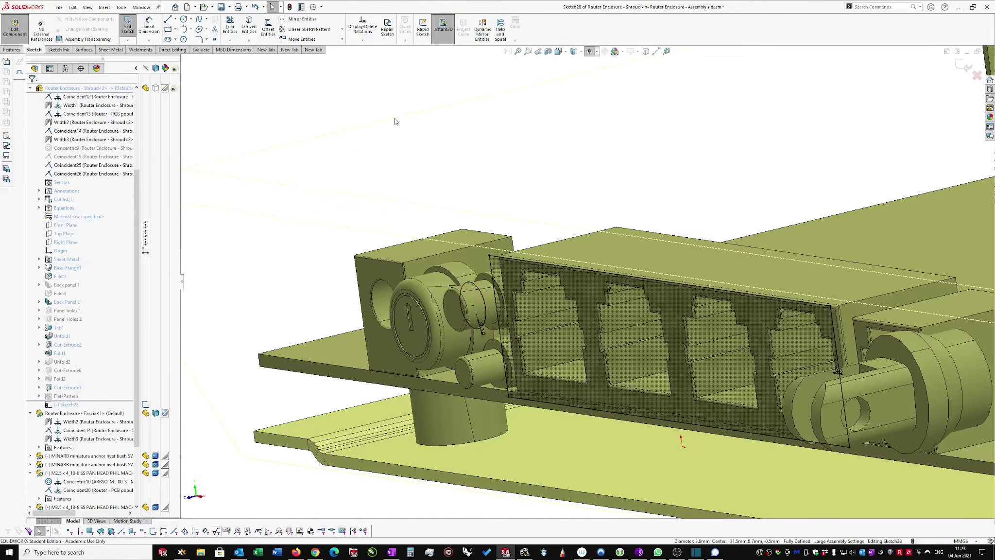
Offset the circular edge of the large round connector by 0.15 mm in the sketch.
middle_click_drag(406, 302, 443, 298, "ctrl")
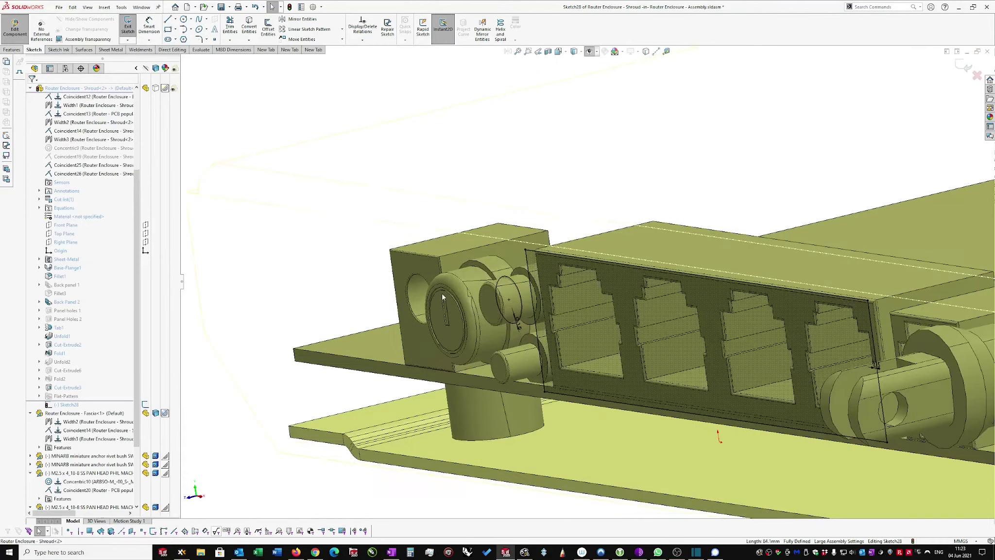
left_click(481, 269)
right_click_drag(243, 97, 292, 129)
left_click(31, 90)
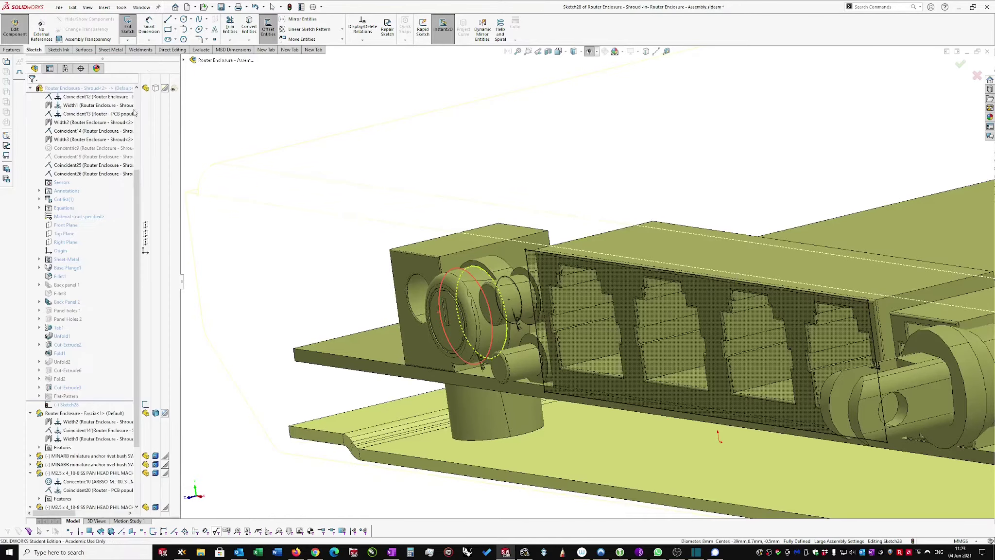
Try to select the front outline edges of the rectangular power jack behind the back panel without a selection filter.
scroll(446, 234, "down", 2)
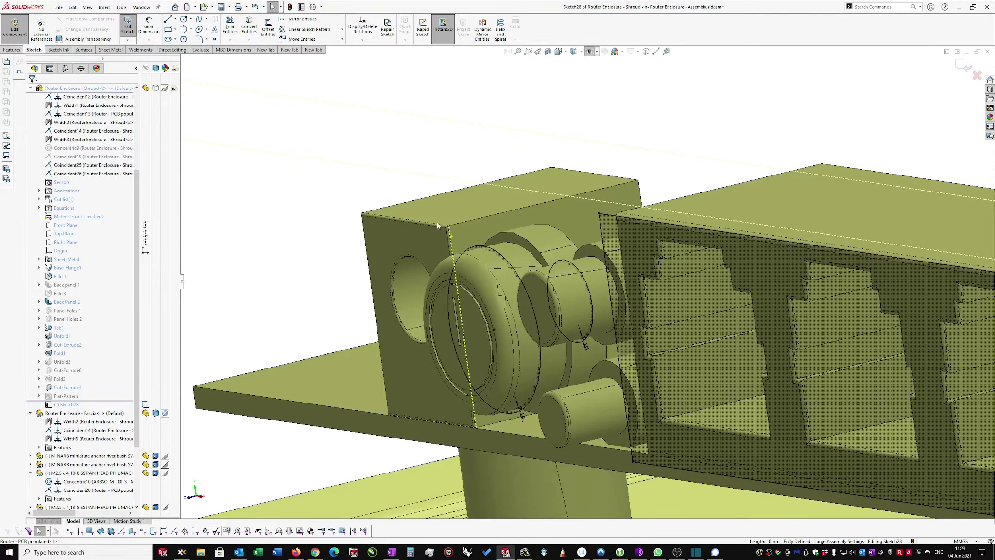
left_click(436, 224)
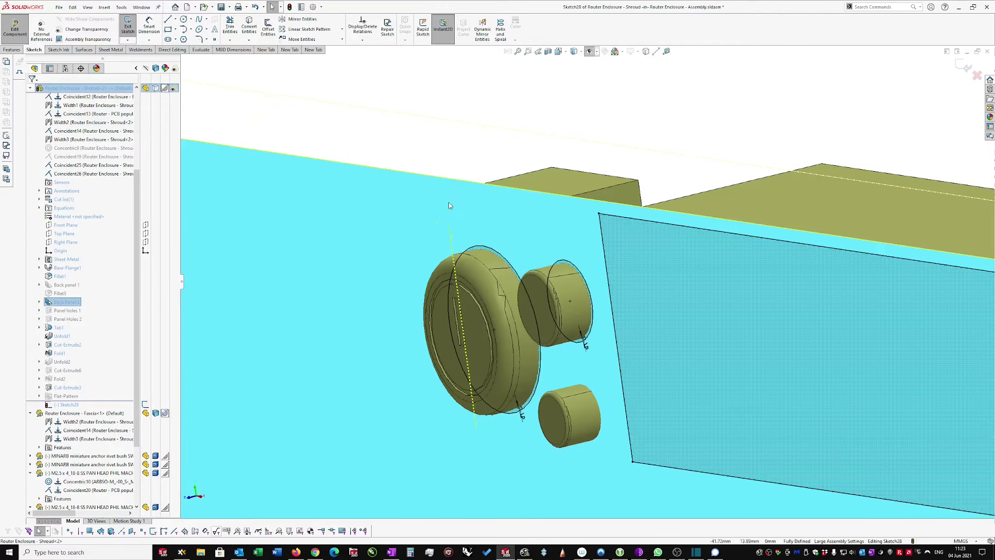
left_click(452, 242)
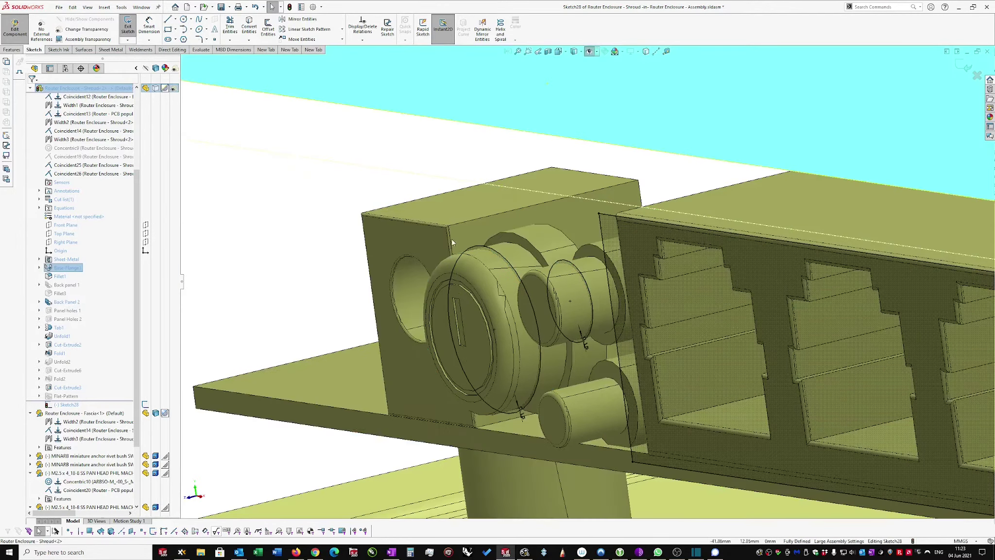
scroll(344, 215, "up", 5)
left_click(300, 140)
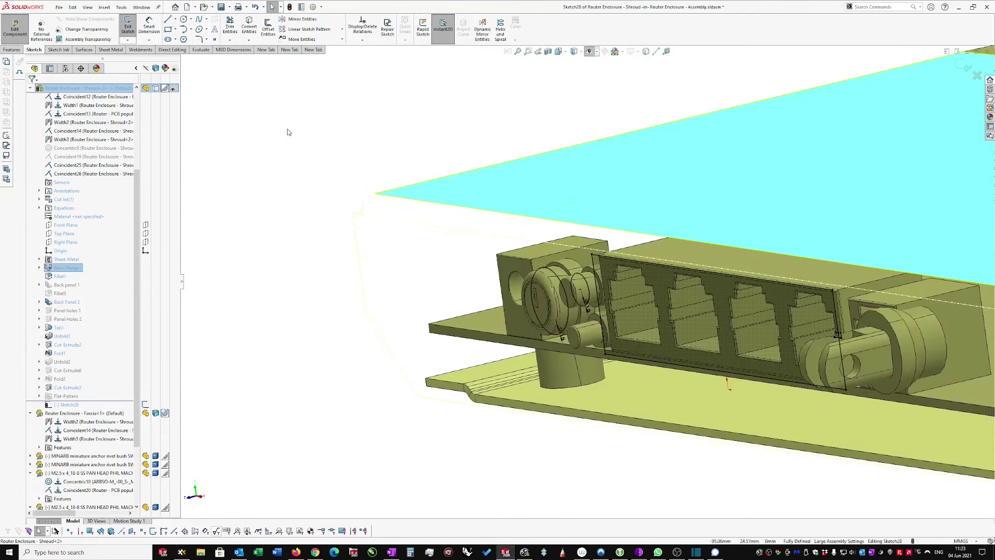
scroll(452, 243, "down", 5)
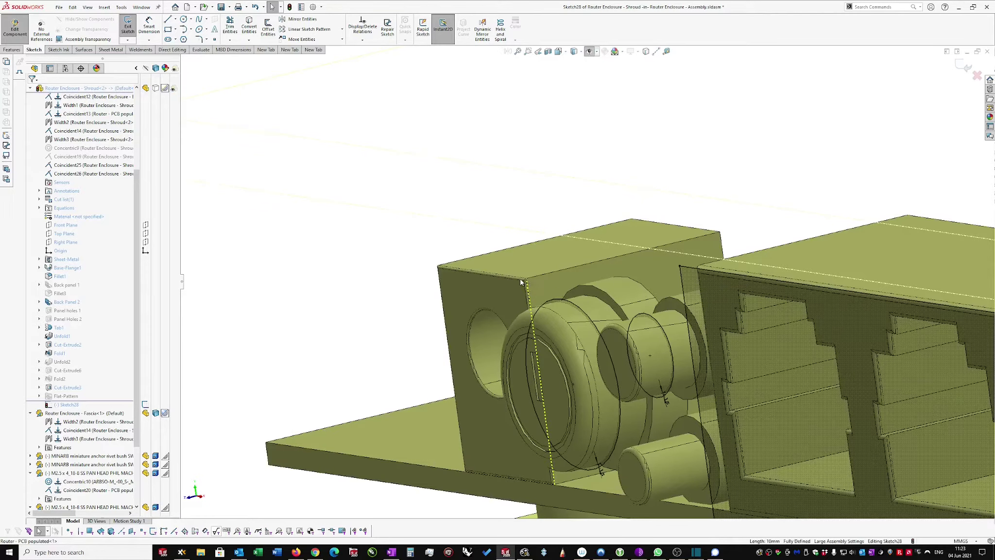
left_click(518, 278)
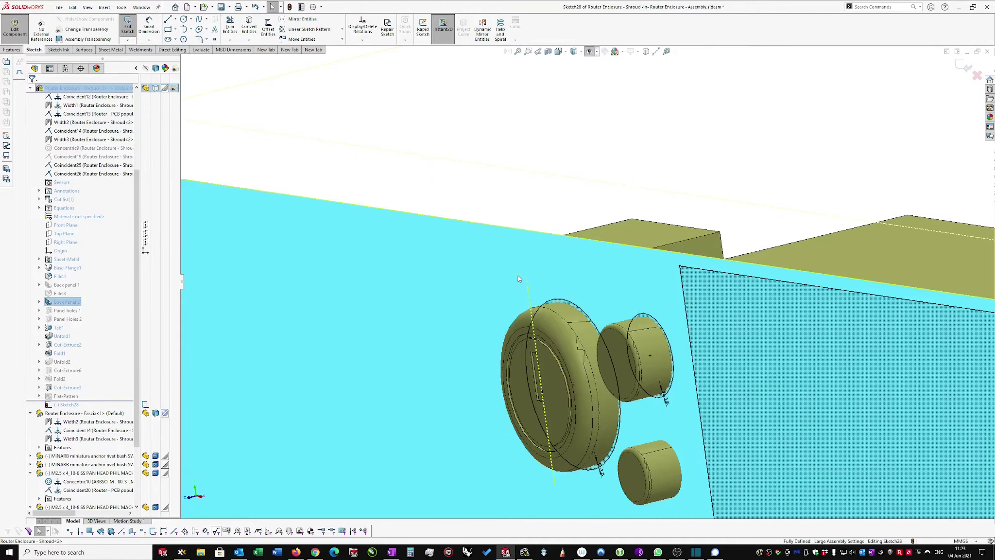
scroll(484, 274, "down", 5)
scroll(472, 273, "up", 6)
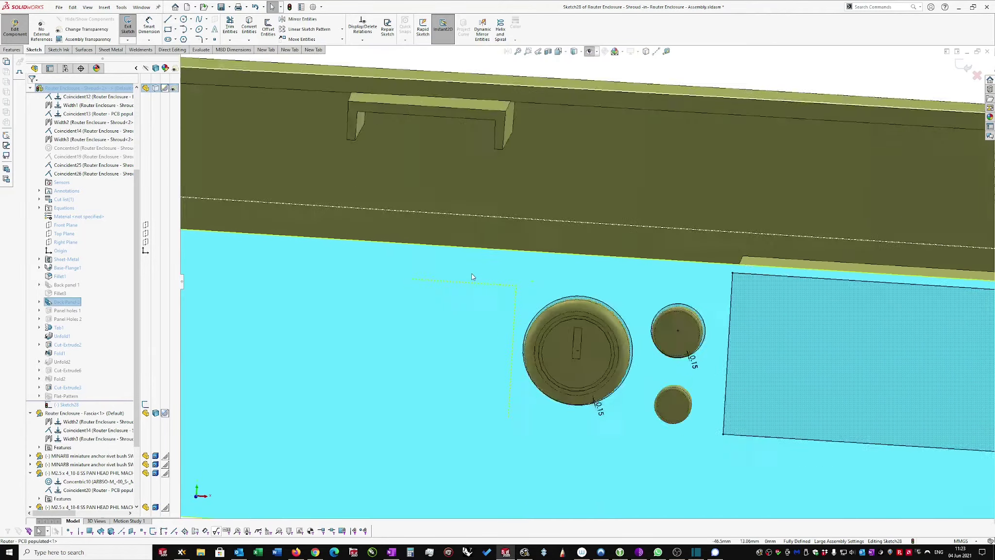
middle_click_drag(469, 300, 479, 361)
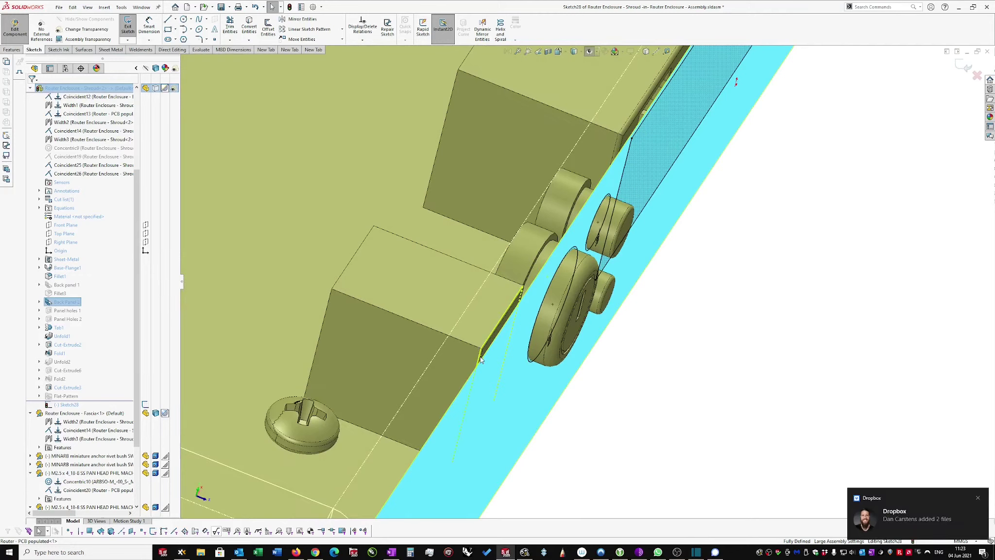
left_click(525, 386, "ctrl")
Turn on the edge selection filter and select the four front outline edges of the rectangular power jack.
scroll(527, 373, "up", 1)
scroll(527, 373, "down", 1)
middle_click_drag(532, 344, 453, 378)
key("e")
left_click(548, 363, "ctrl")
scroll(618, 356, "down", 3)
middle_click_drag(618, 356, 518, 367)
scroll(495, 329, "down", 2)
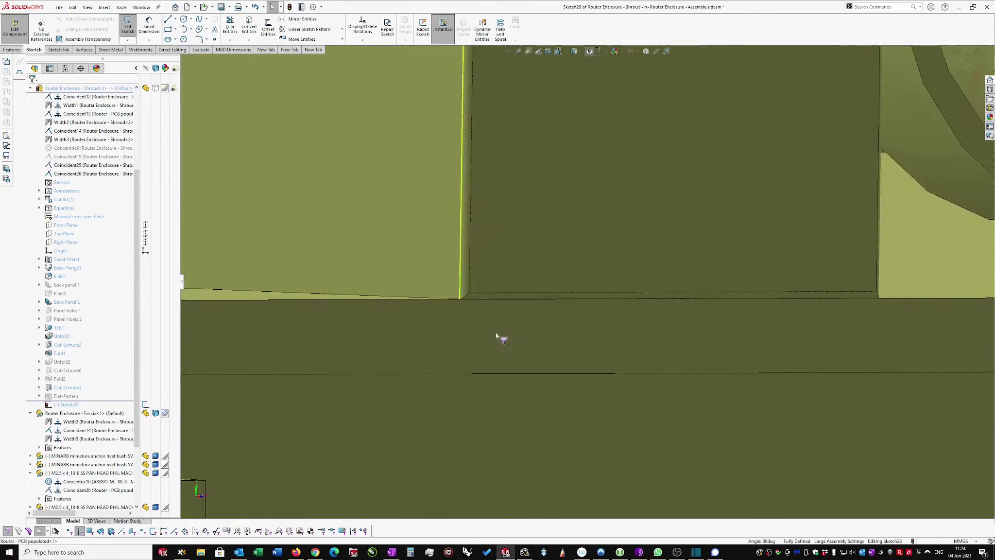
middle_click_drag(495, 329, 696, 104)
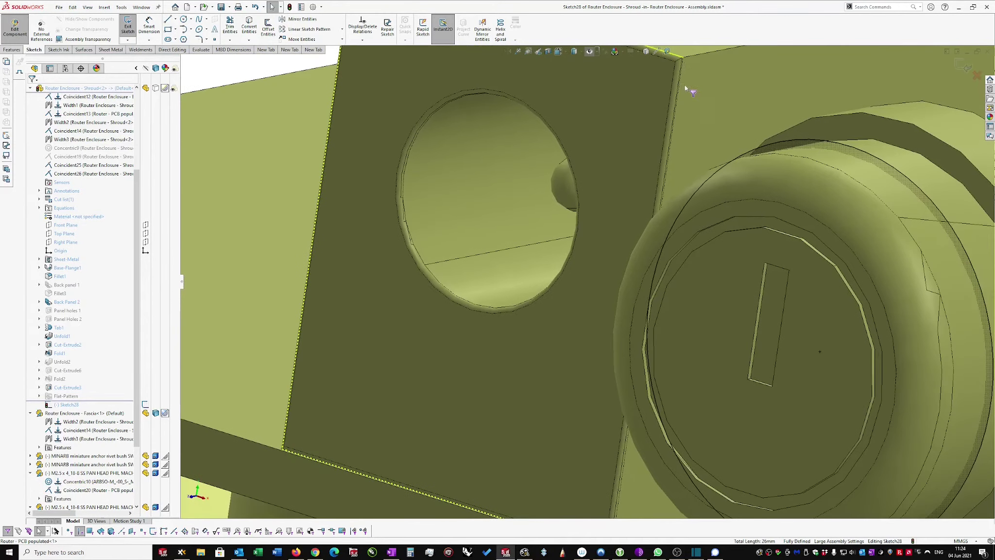
Offset the power jack's rectangular outline outward by 0.15 mm in the sketch.
scroll(685, 110, "up", 6)
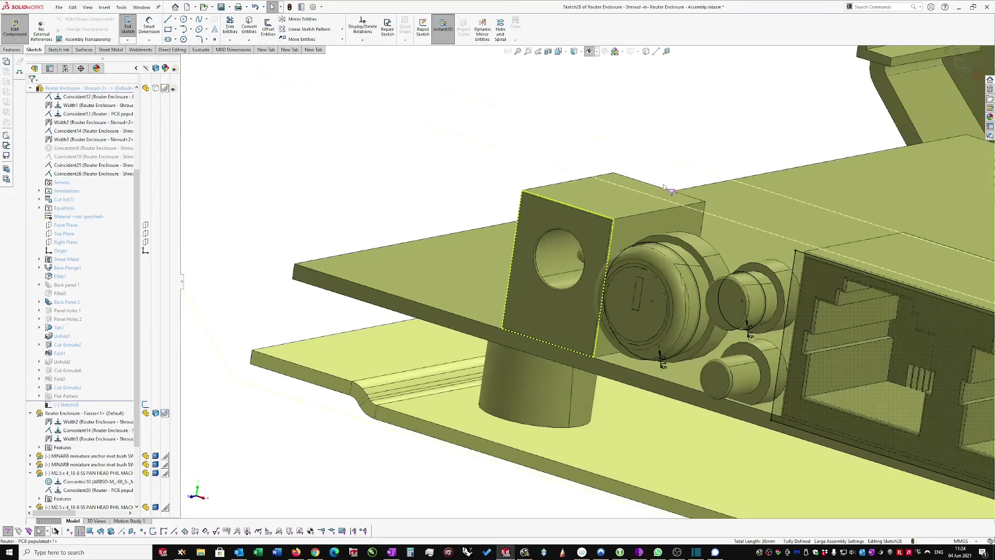
right_click_drag(281, 102, 304, 174)
left_click(32, 91)
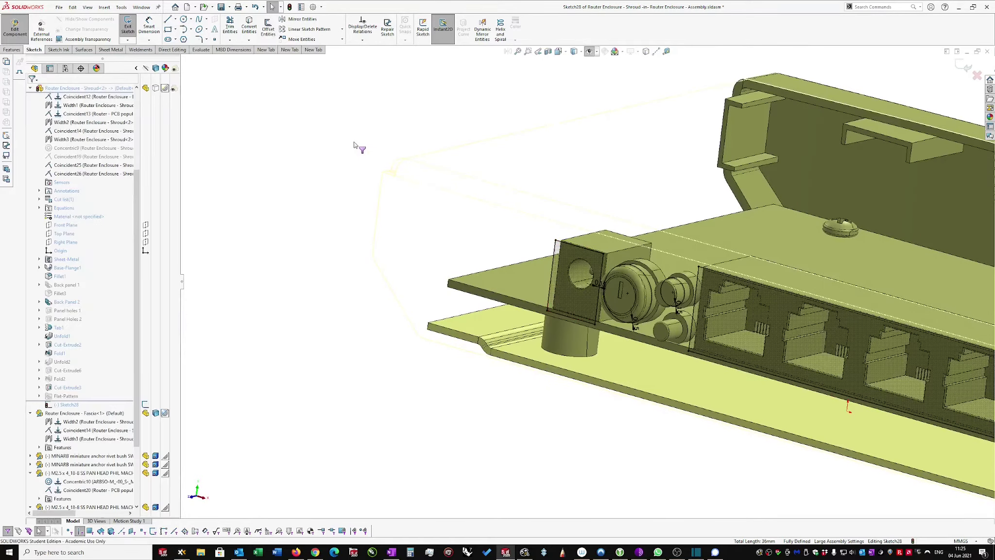
middle_click_drag(356, 147, 571, 369)
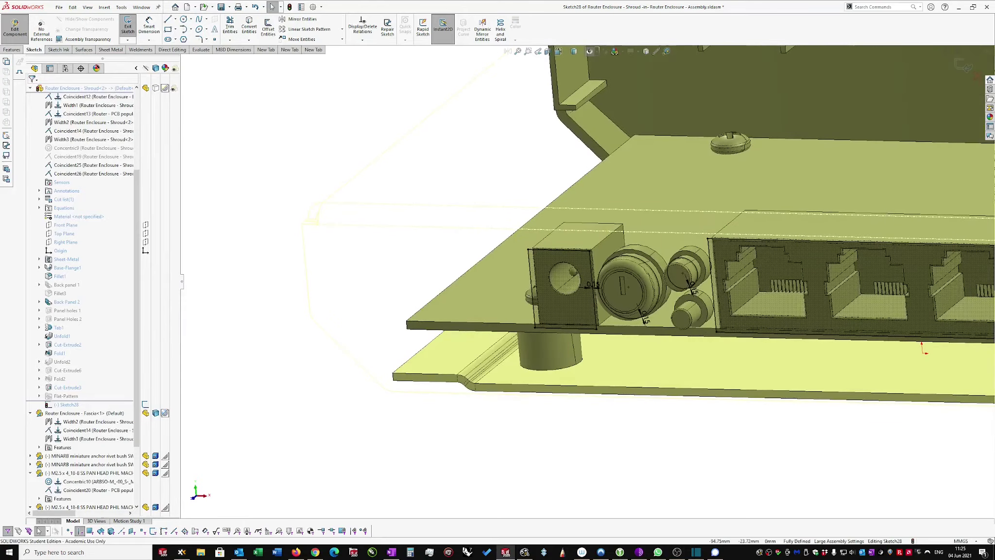
Turn off the edge selection filter and exit the back panel sketch.
left_click(80, 531)
scroll(704, 274, "up", 3)
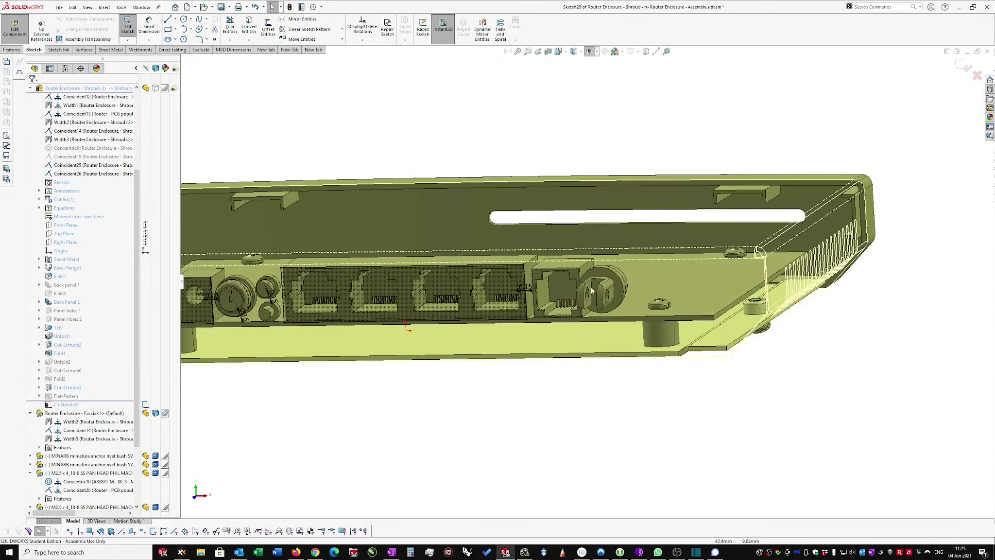
middle_click_drag(593, 290, 697, 171)
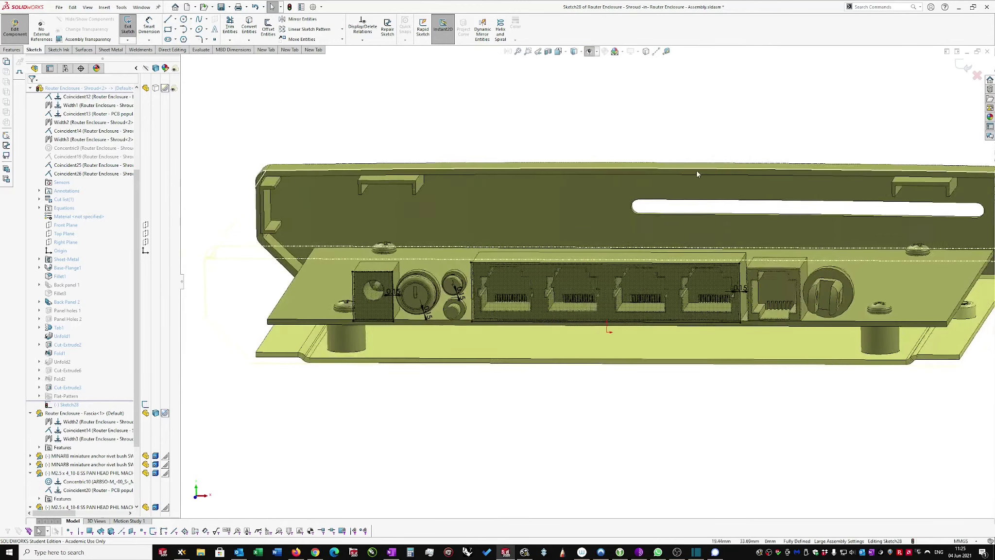
left_click(958, 67)
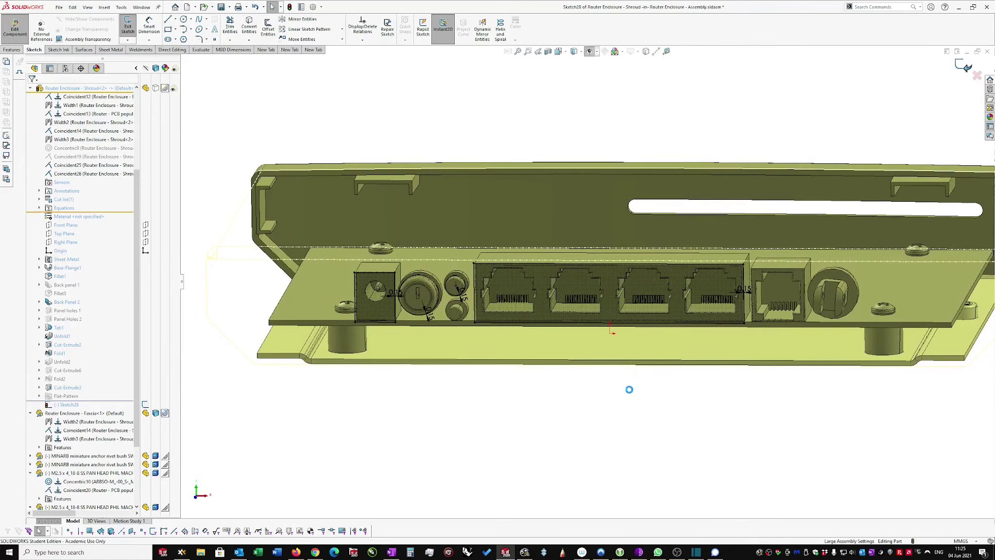
Cut-extrude the connector outline sketch through the shroud's back panel as a blind normal cut linked to the sheet thickness.
mouse_move(57, 397)
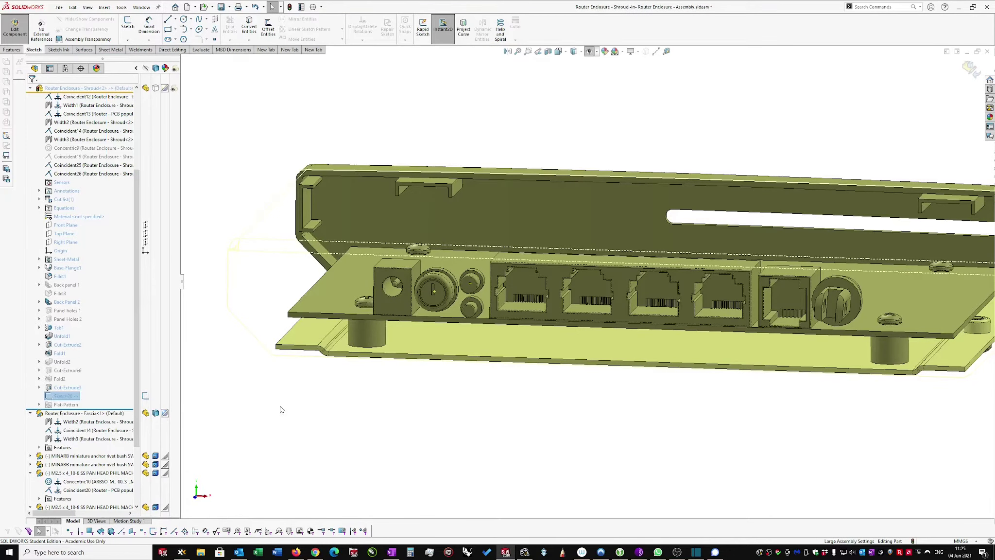
right_click_drag(281, 410, 313, 436)
key("s")
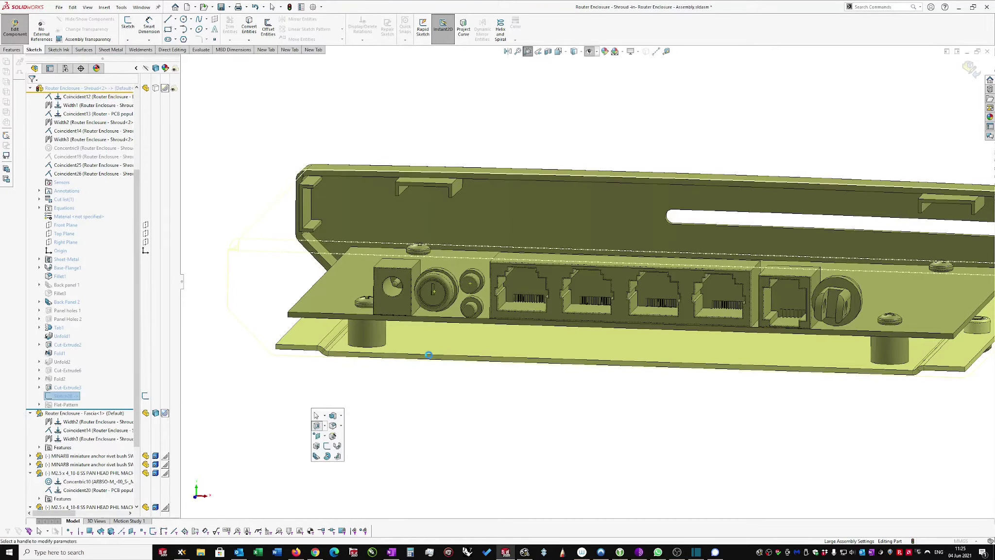
left_click(317, 426)
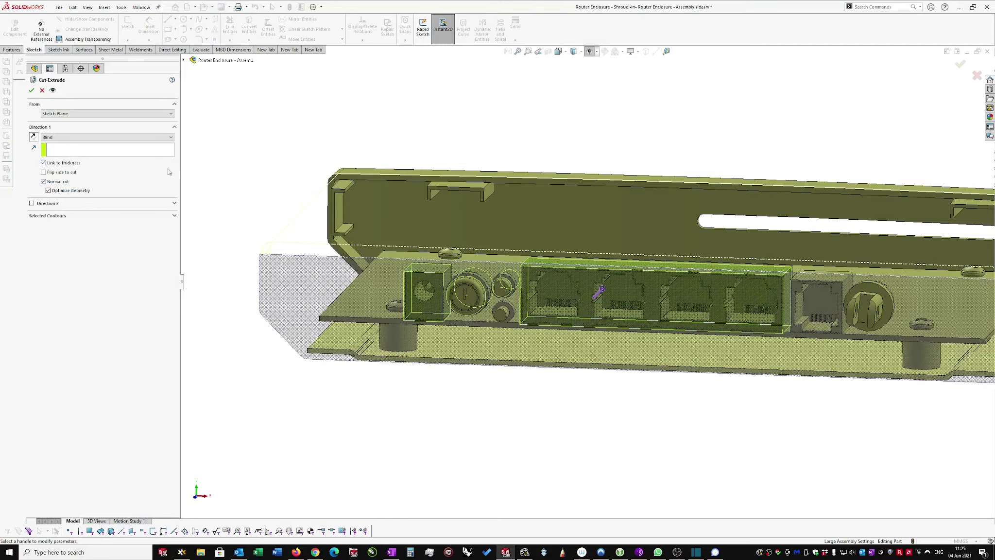
key("Down")
key("Down")
key("Down")
key("Down")
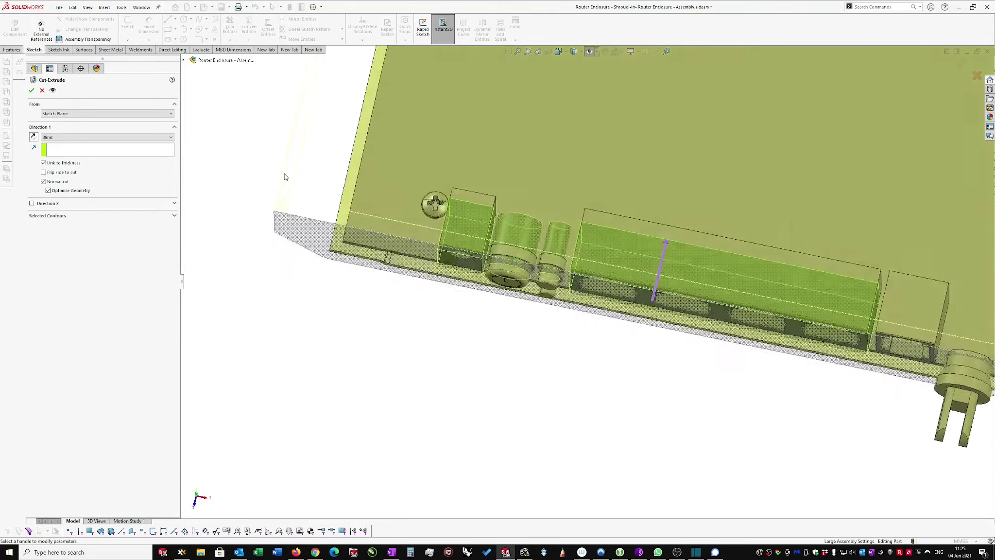
key("Down")
key("Up")
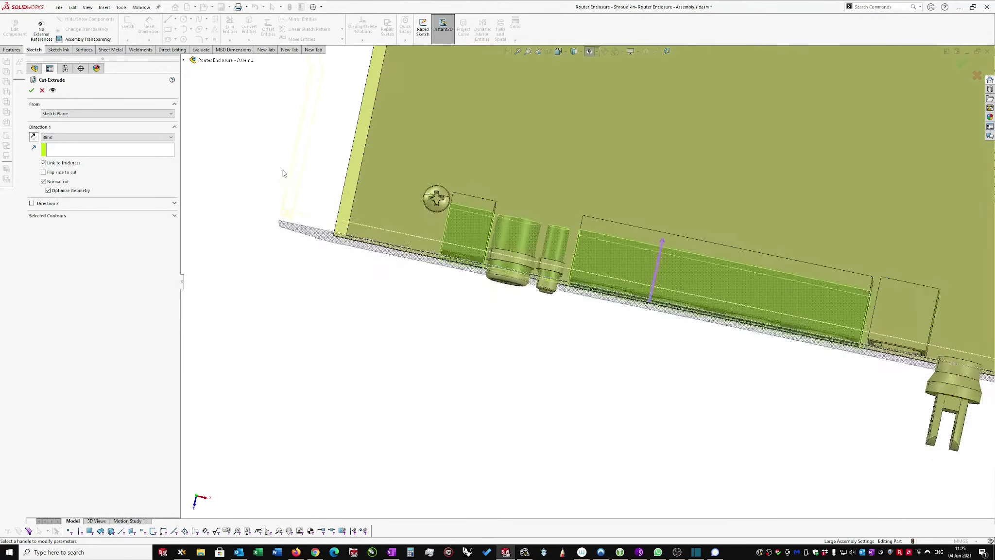
key("Up")
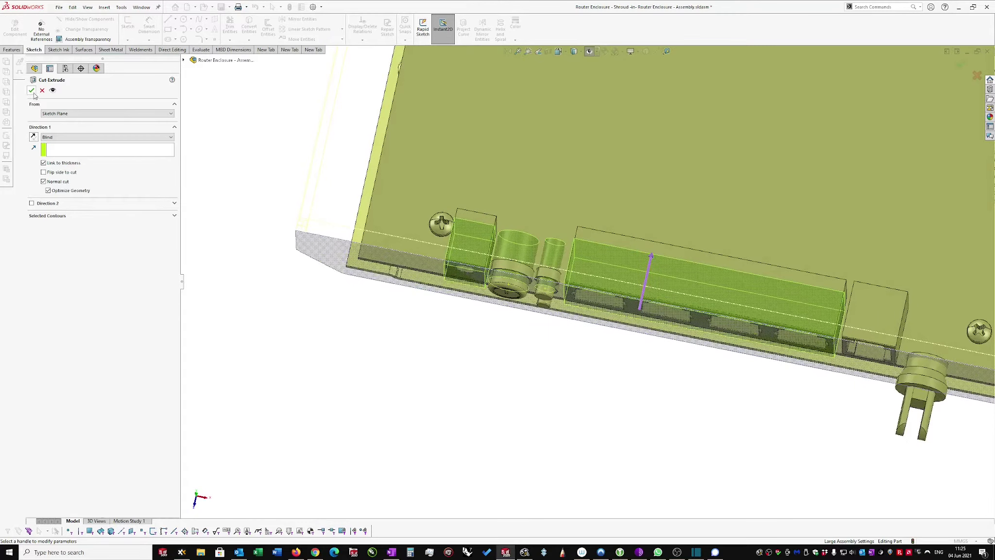
key("Up")
key("Up")
key("Up")
middle_click_drag(472, 310, 262, 193)
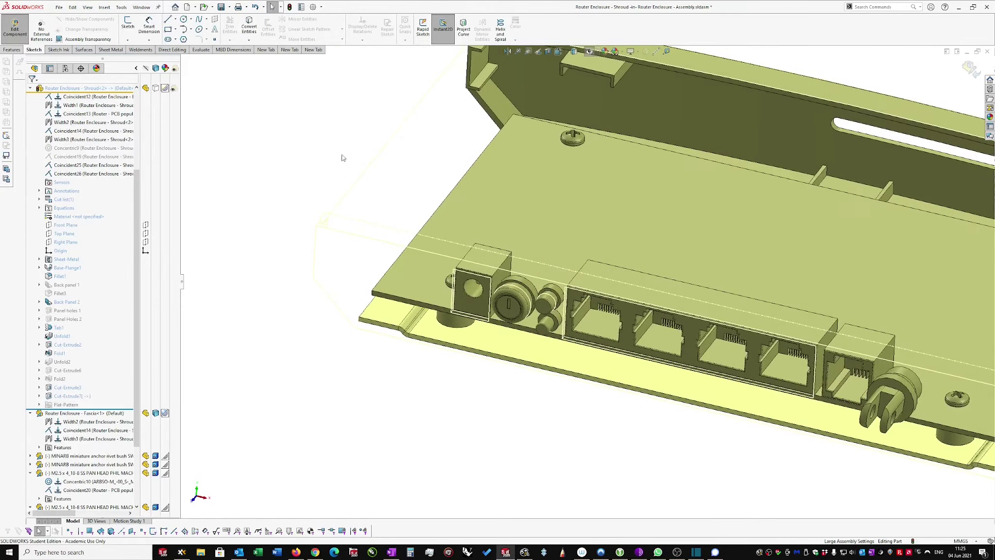
Set the shroud's display to Shaded With Edges and exit part editing to return to the assembly.
left_click(156, 87)
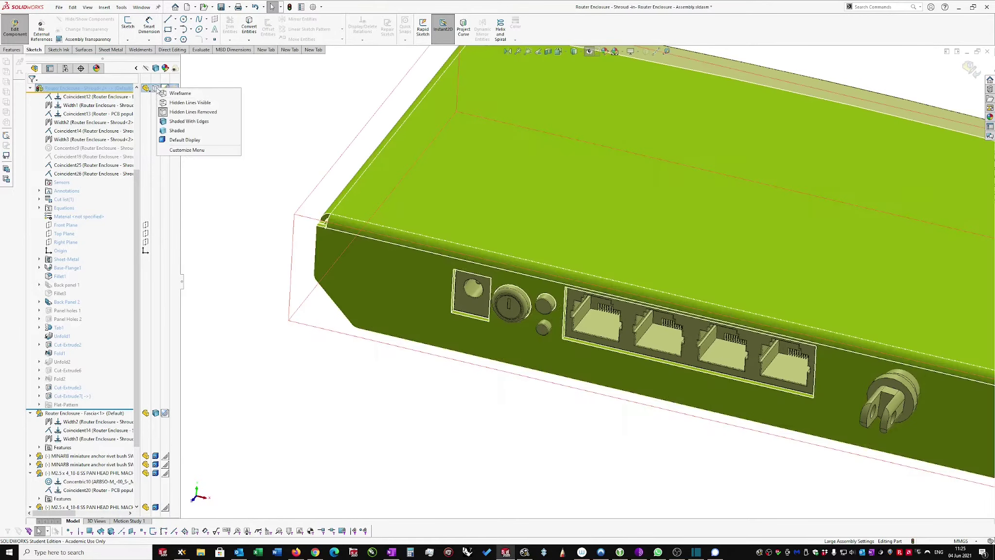
left_click(165, 121)
middle_click_drag(268, 116, 285, 136)
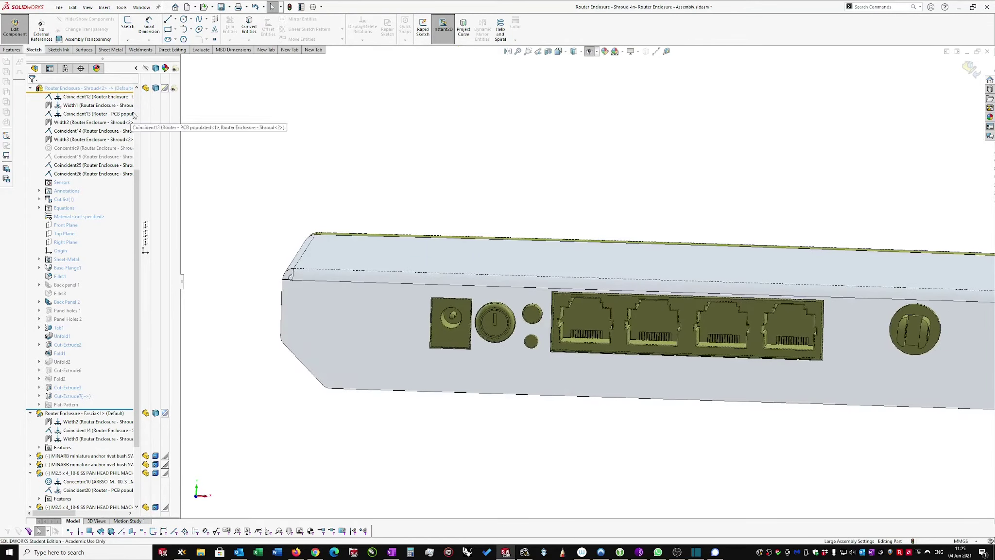
scroll(510, 174, "up", 2)
scroll(650, 203, "down", 2)
middle_click_drag(653, 206, 646, 205)
left_click(970, 70)
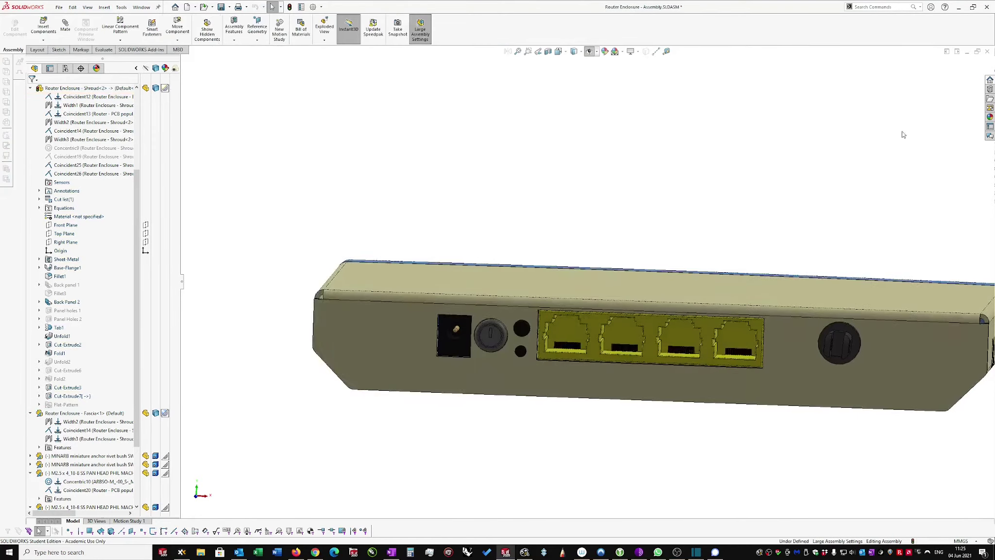
middle_click_drag(644, 210, 676, 255)
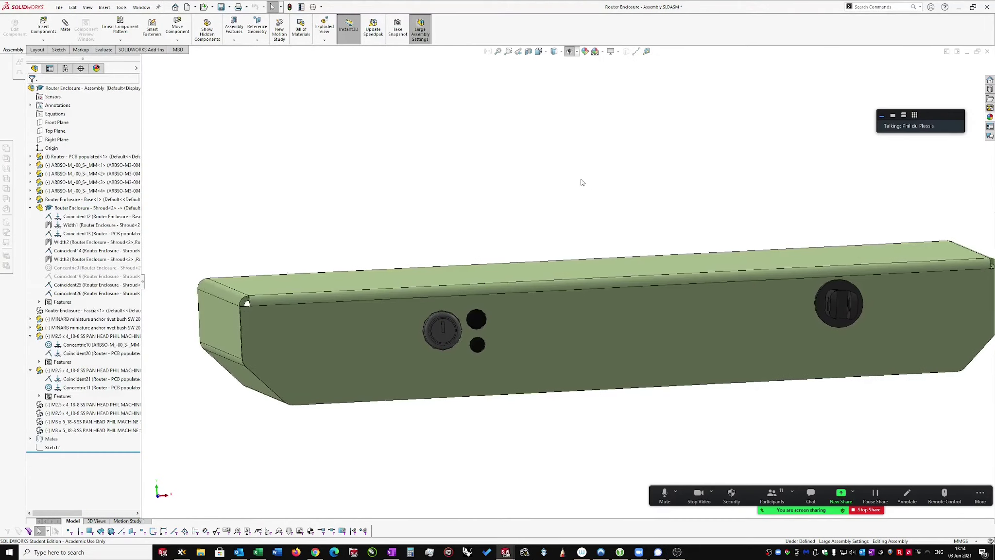
Switch to the shroud part, roll its feature history forward to the end, and suppress the Cut-Extrude7 round holes.
right_click_drag(575, 153, 592, 195)
key("ctrl+Tab")
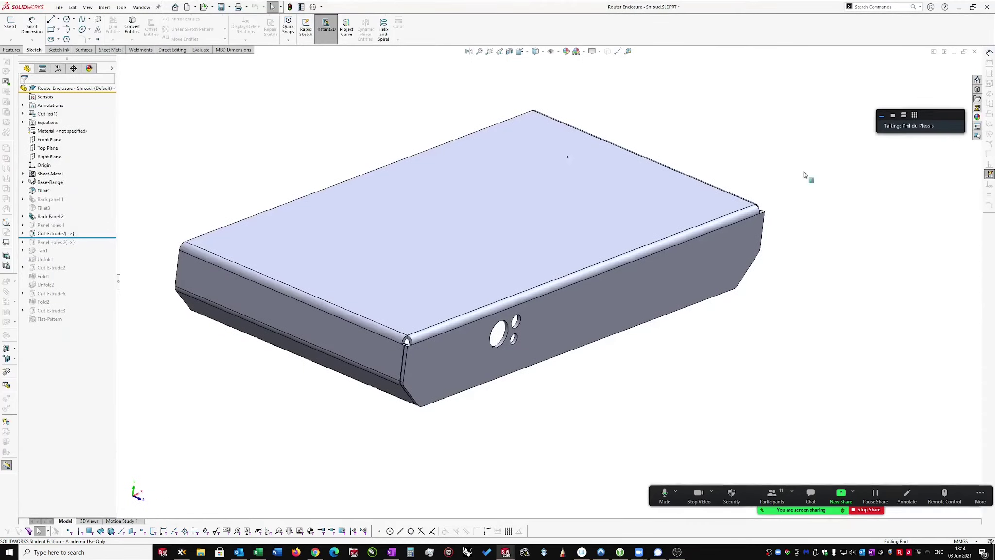
middle_click_drag(703, 166, 687, 168)
middle_click_drag(596, 118, 705, 127)
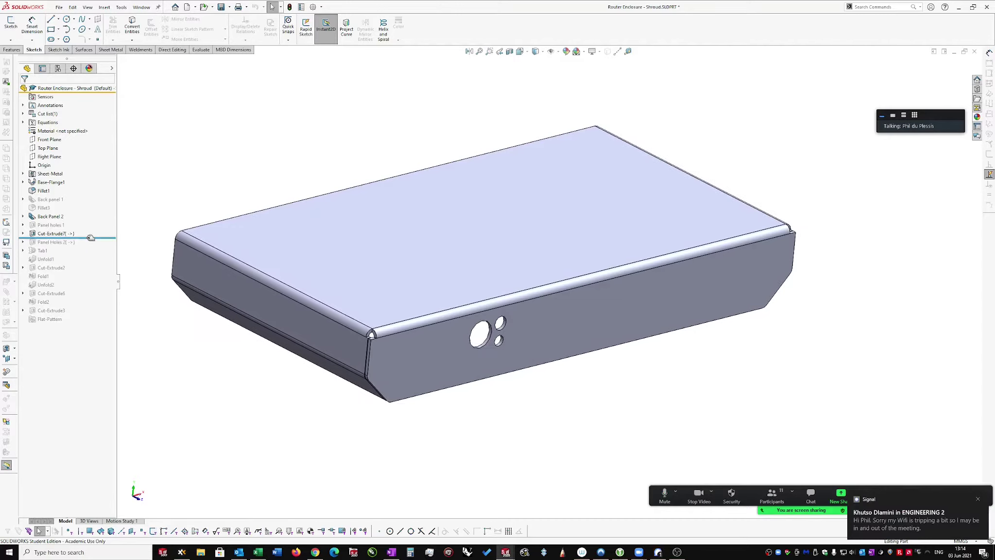
left_click_drag(92, 237, 88, 323)
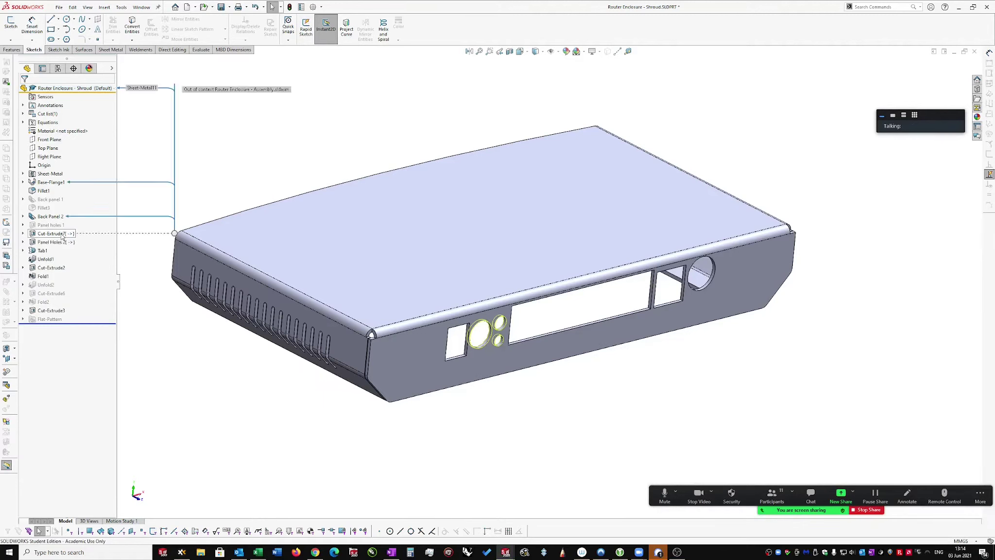
left_click(63, 235)
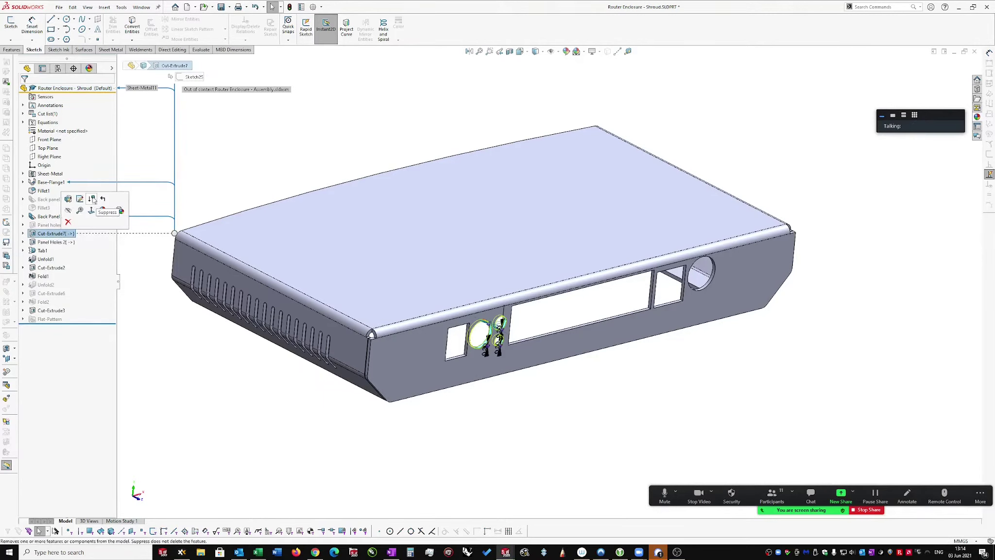
left_click(93, 200)
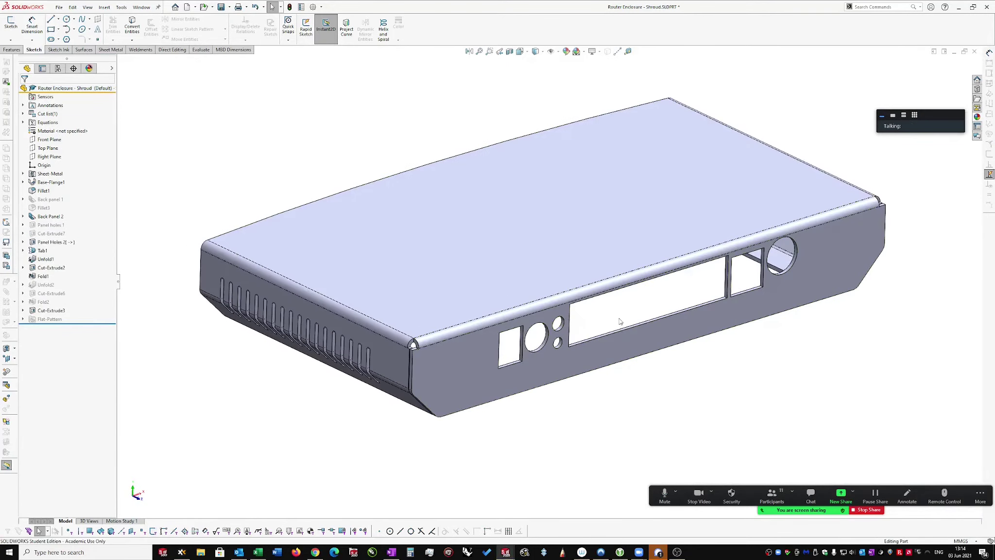
Examine the Panel Holes 2 feature and the lower edge face of its wide connector opening in the back panel.
left_click(45, 242)
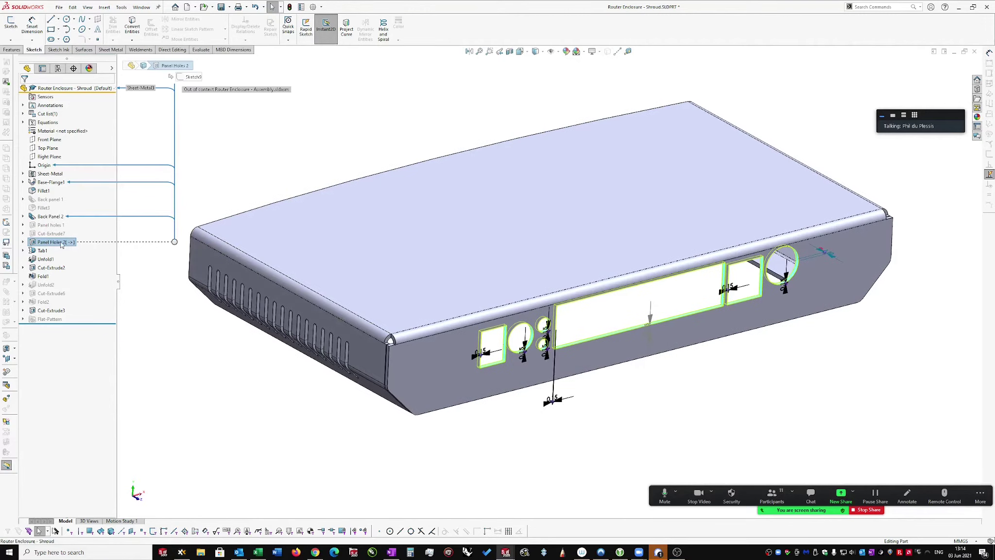
left_click(681, 298)
scroll(706, 302, "down", 1)
mouse_move(607, 352)
middle_mouse_down()
mouse_move(637, 386)
mouse_move(807, 314)
middle_mouse_up()
scroll(638, 387, "down", 2)
left_click(639, 387)
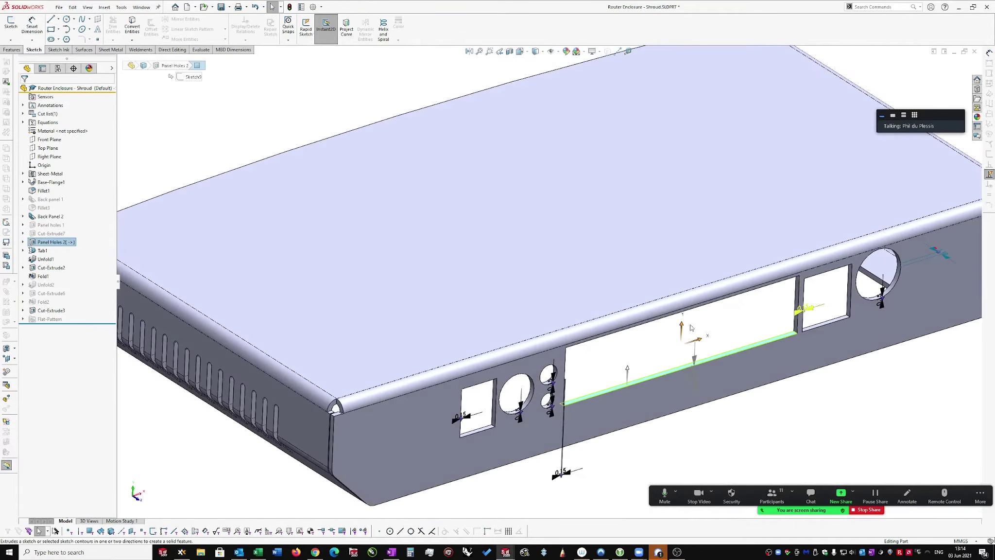
middle_click_drag(656, 341, 710, 350)
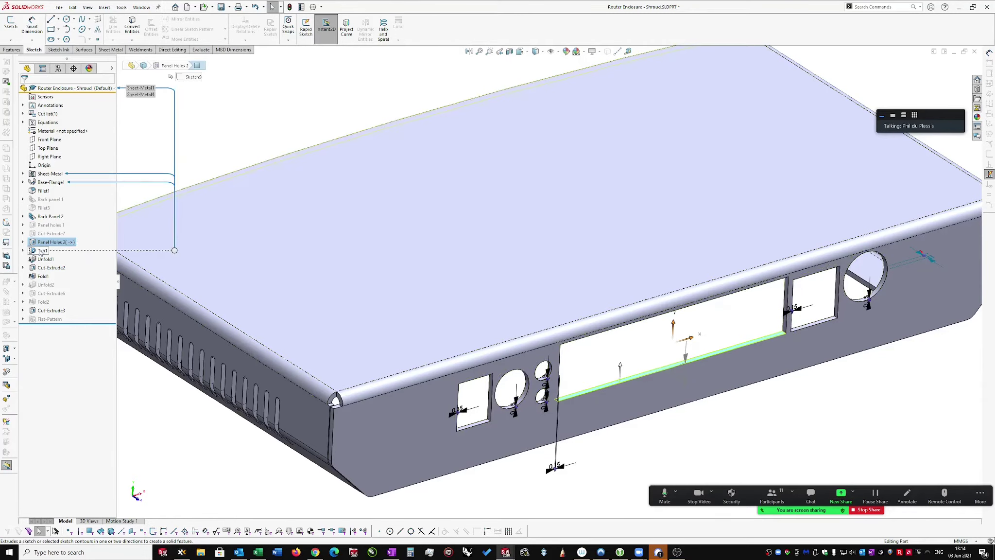
Inspect the Tab1 feature along the shroud's curved front edge, and clear the selection.
left_click(555, 260)
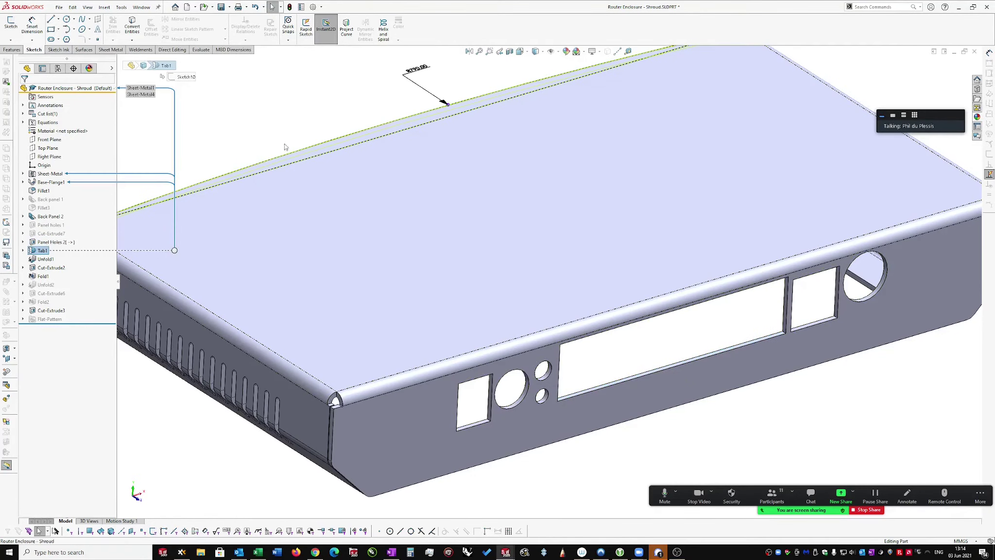
middle_click_drag(373, 164, 375, 127)
left_click(376, 127)
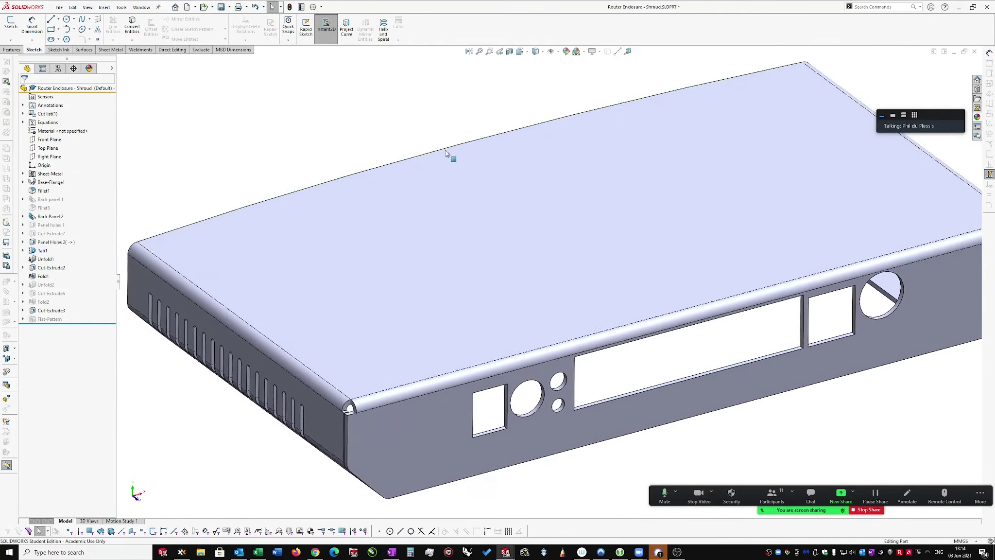
middle_click_drag(446, 151, 457, 159)
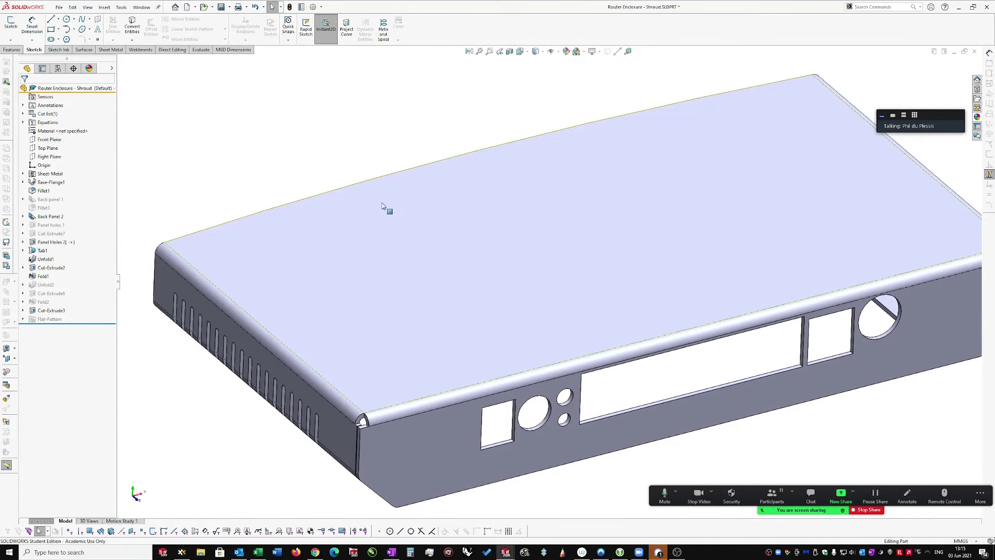
key("f")
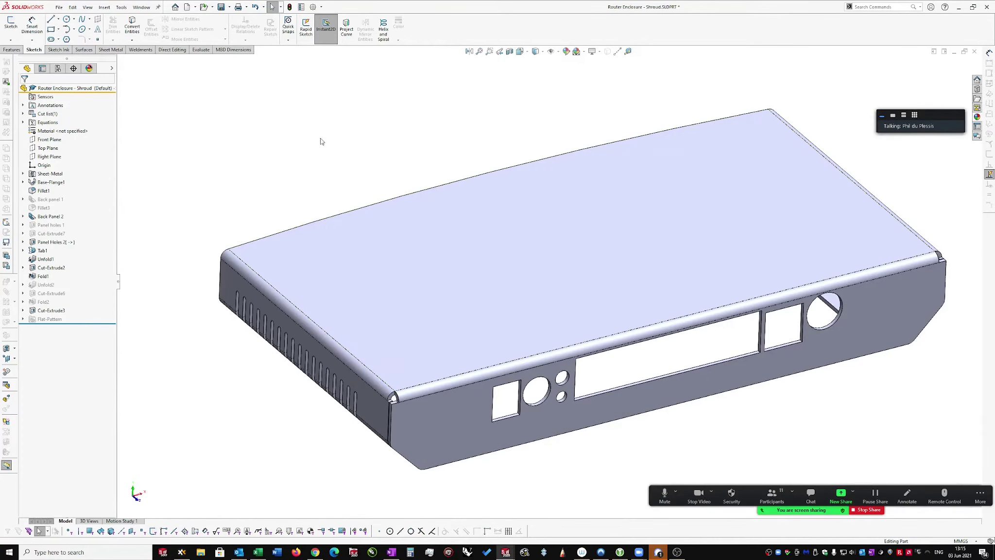
Switch to the router enclosure assembly and select the fascia's curved top face at the front of the shroud.
key("ctrl+Tab")
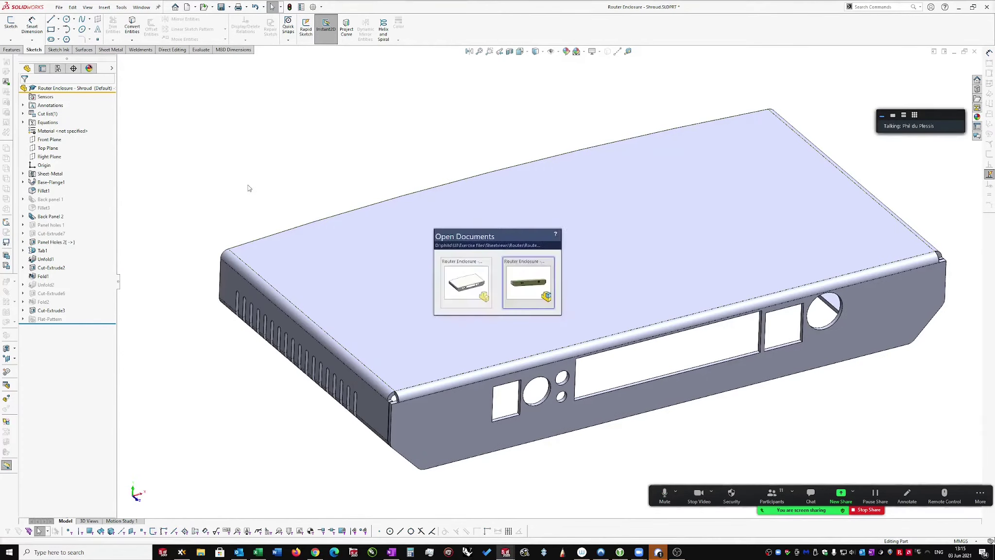
left_click(518, 286)
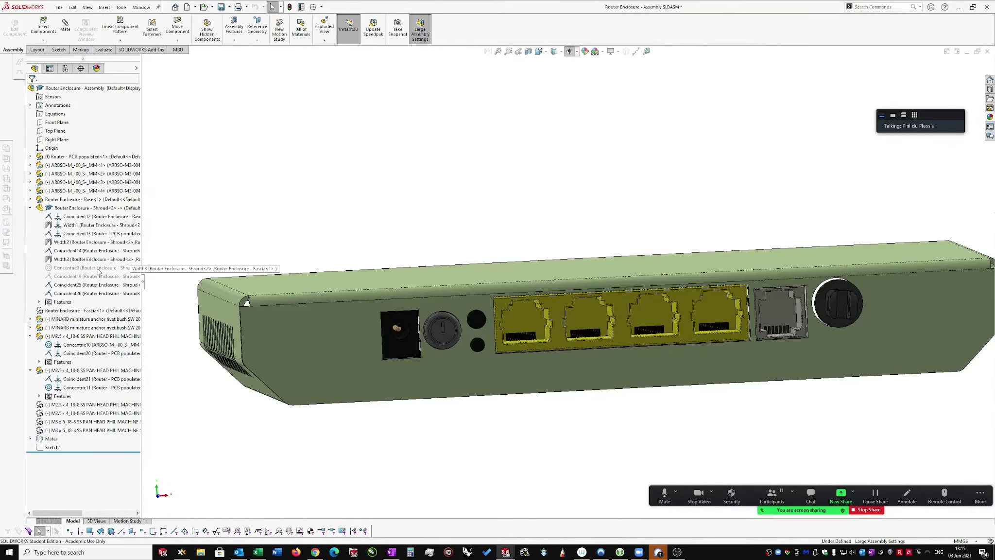
right_click(70, 311)
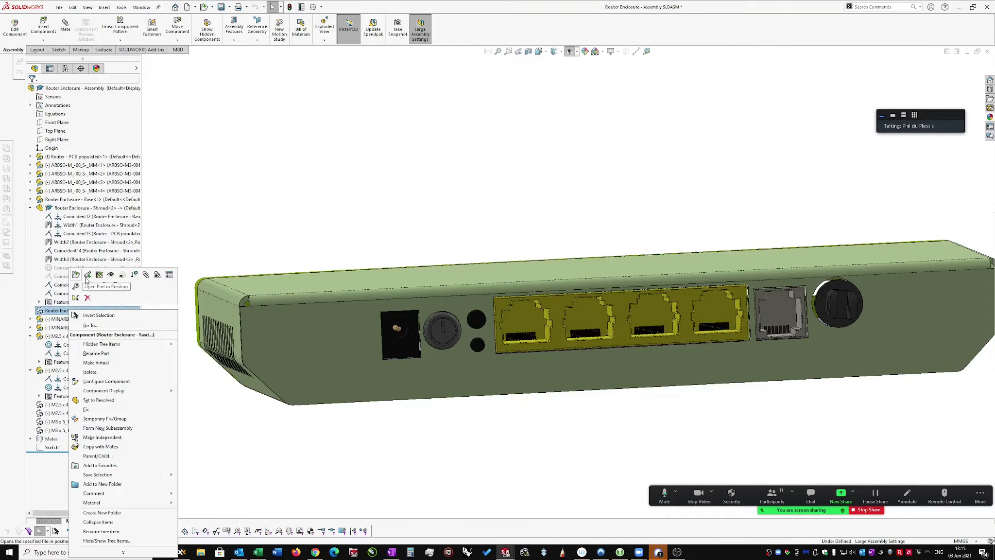
left_click(365, 184)
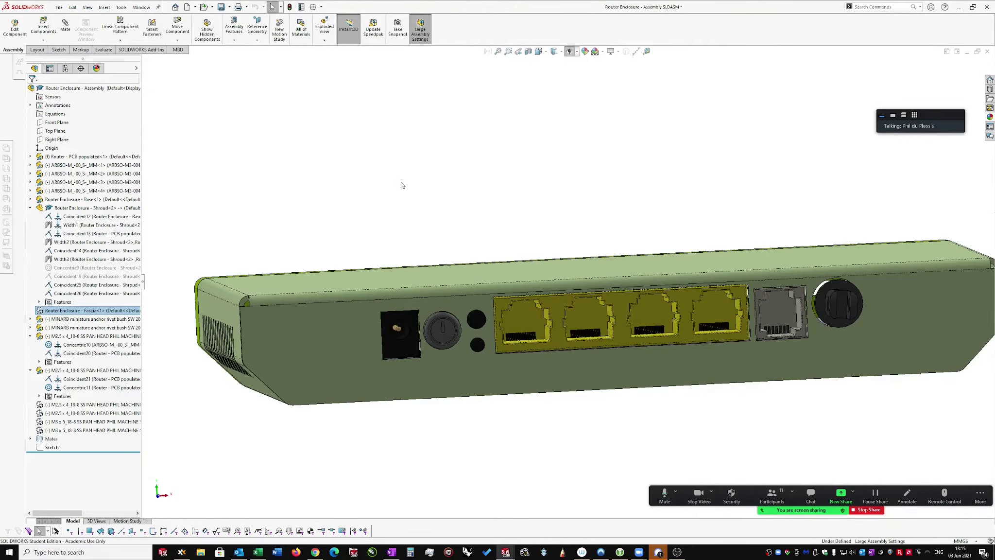
middle_click_drag(402, 185, 477, 162)
left_click(477, 162)
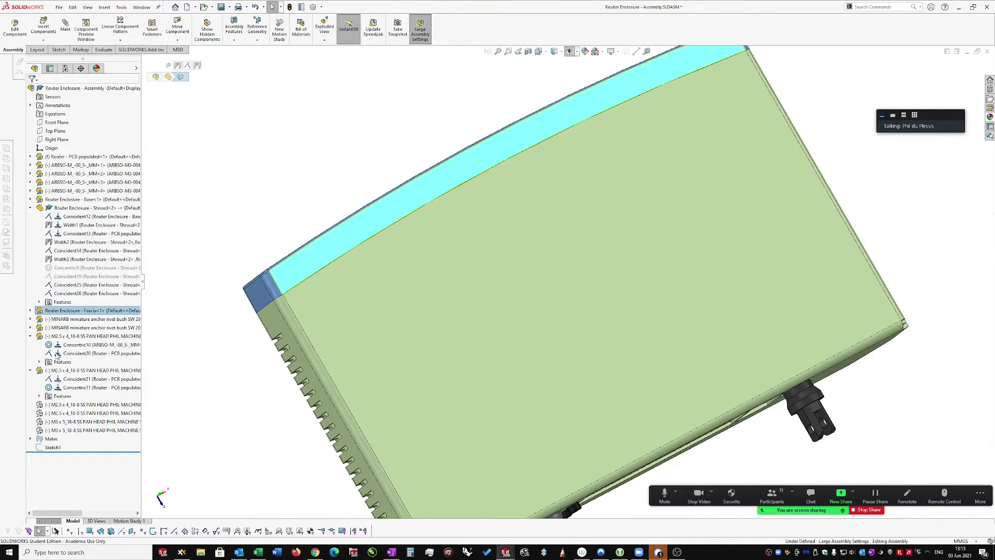
Expand the fascia component and its features in the assembly tree to examine its mates and planes.
left_click(30, 310)
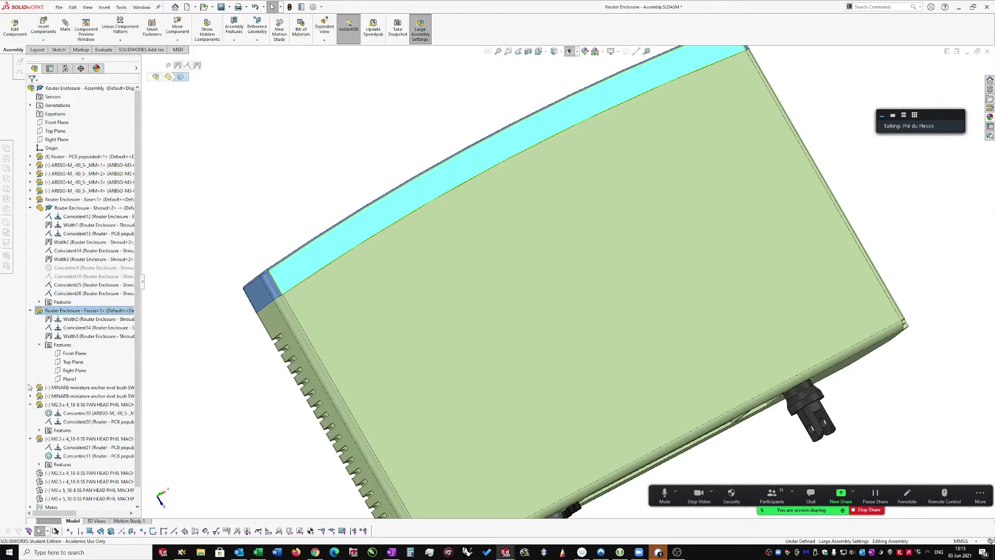
left_click(39, 345)
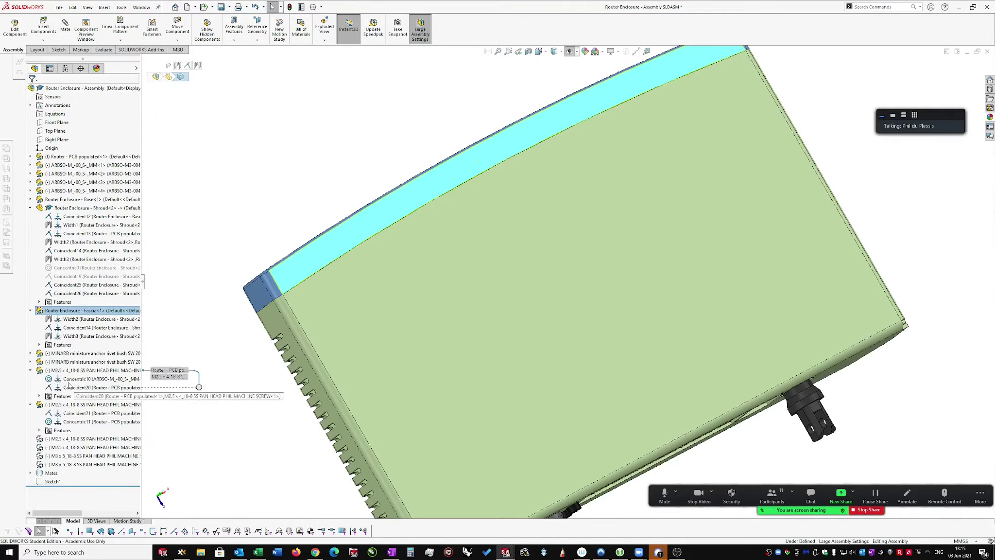
left_click(39, 345)
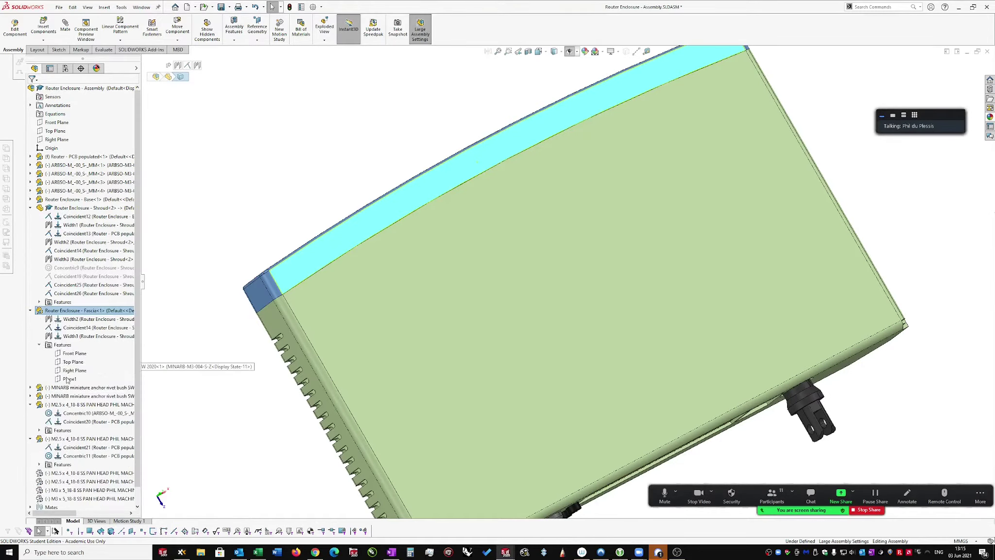
Inspect the curved joint between fascia and shroud from above, and switch back to the shroud part.
key("z")
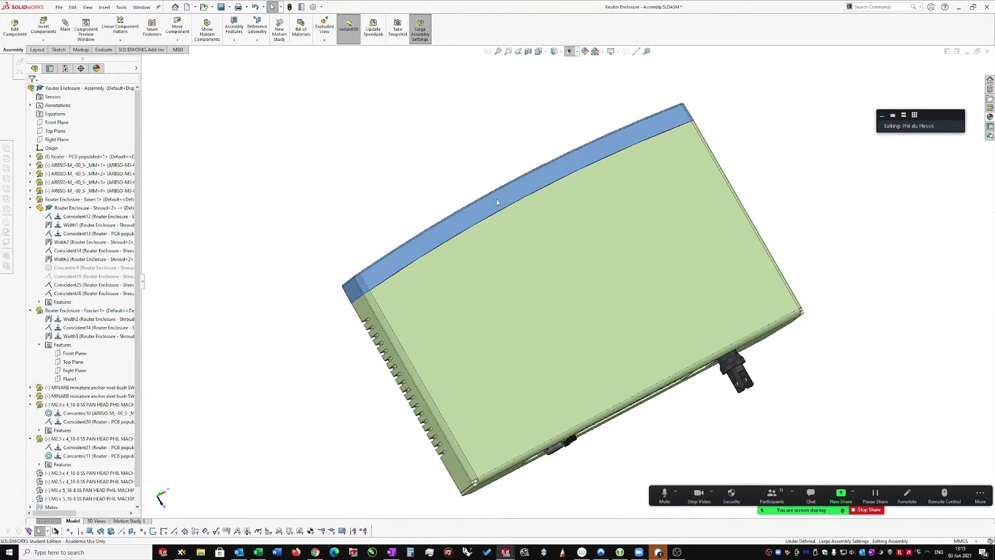
scroll(491, 203, "down", 2)
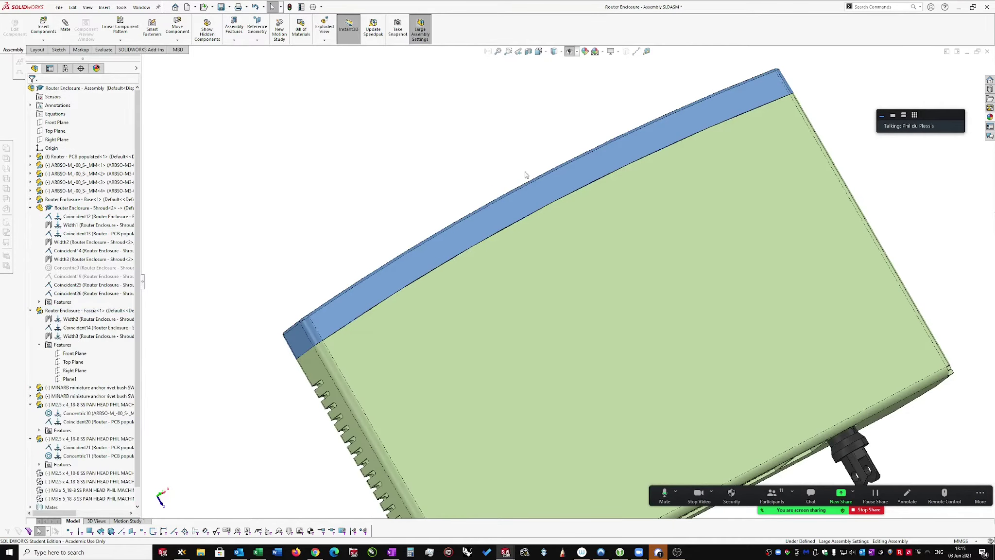
right_click_drag(431, 155, 433, 201)
key("ctrl+Tab")
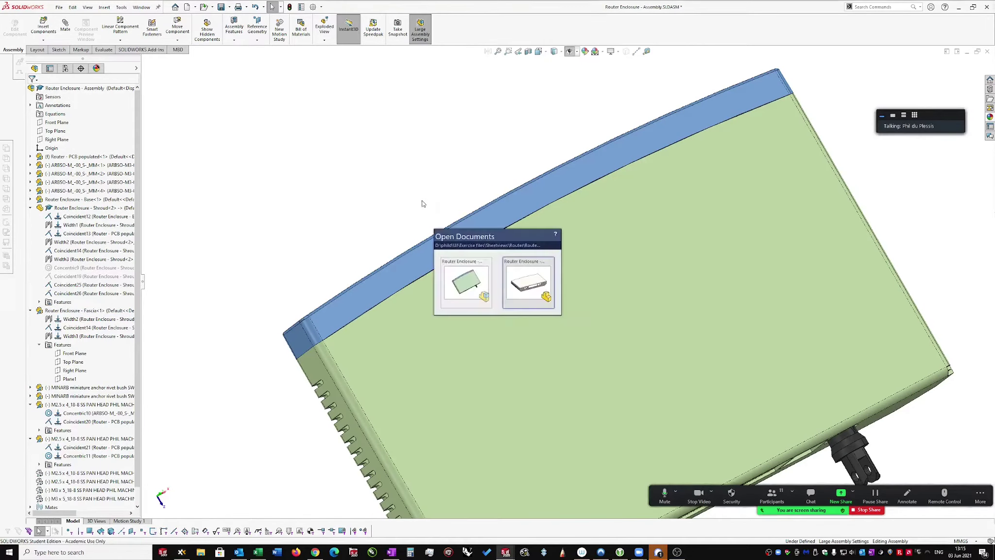
left_click(540, 293)
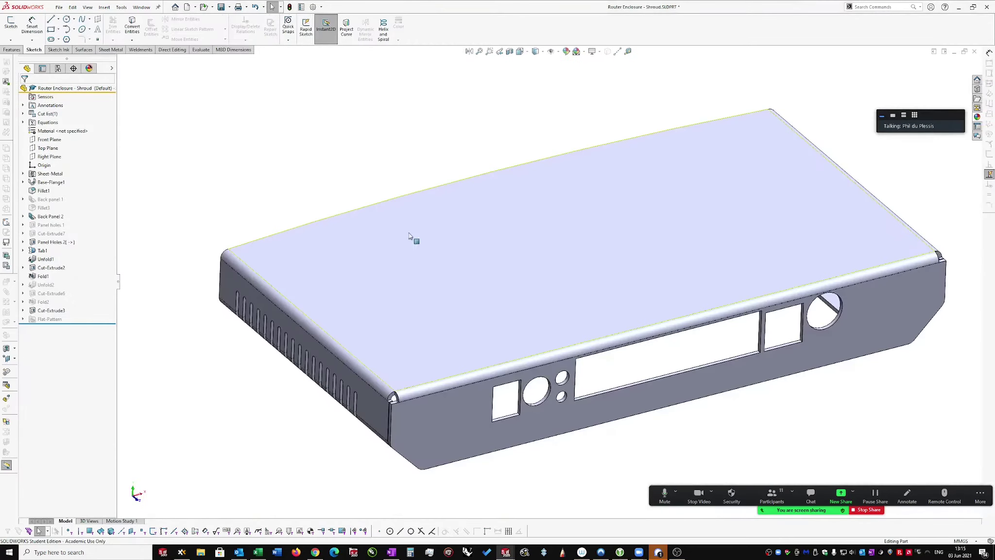
Open the Tab1 feature's sketch for editing at the shroud's curved front edge.
left_click(391, 234)
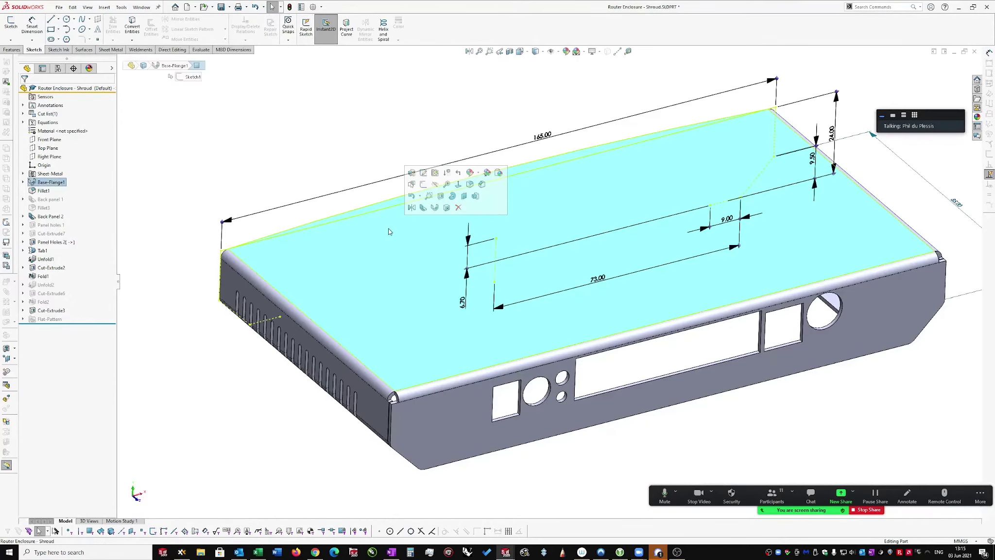
left_click(22, 252)
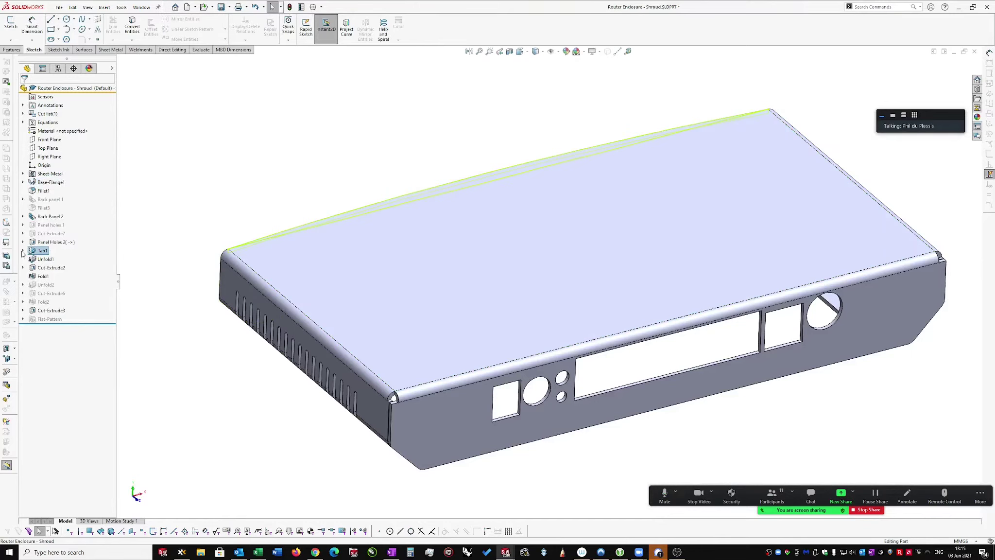
left_click(23, 250)
left_click(55, 259)
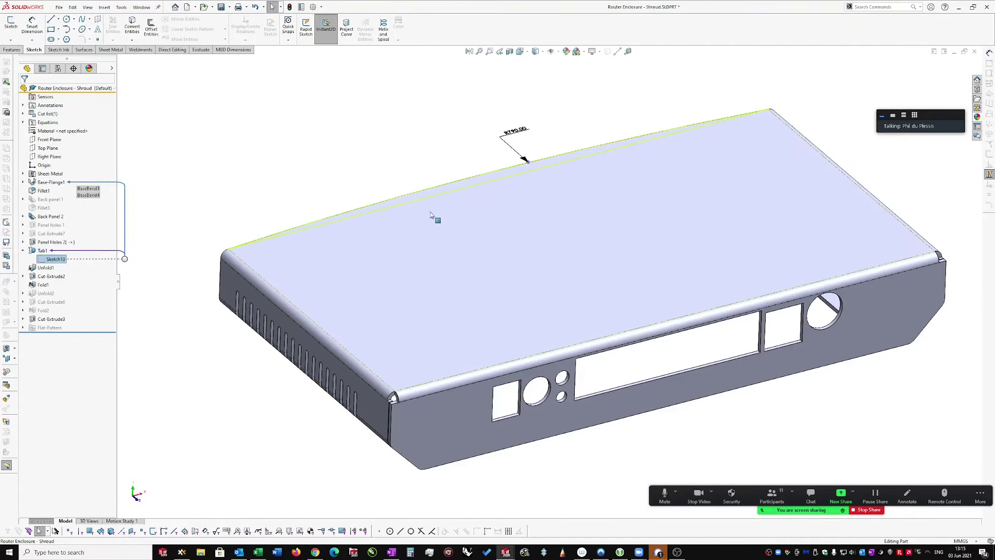
right_click(55, 261)
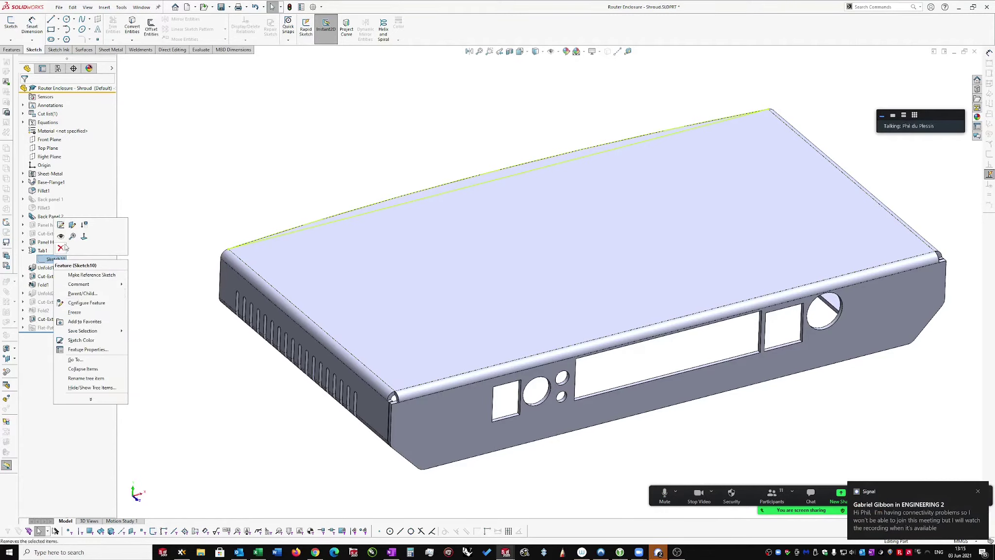
left_click(60, 224)
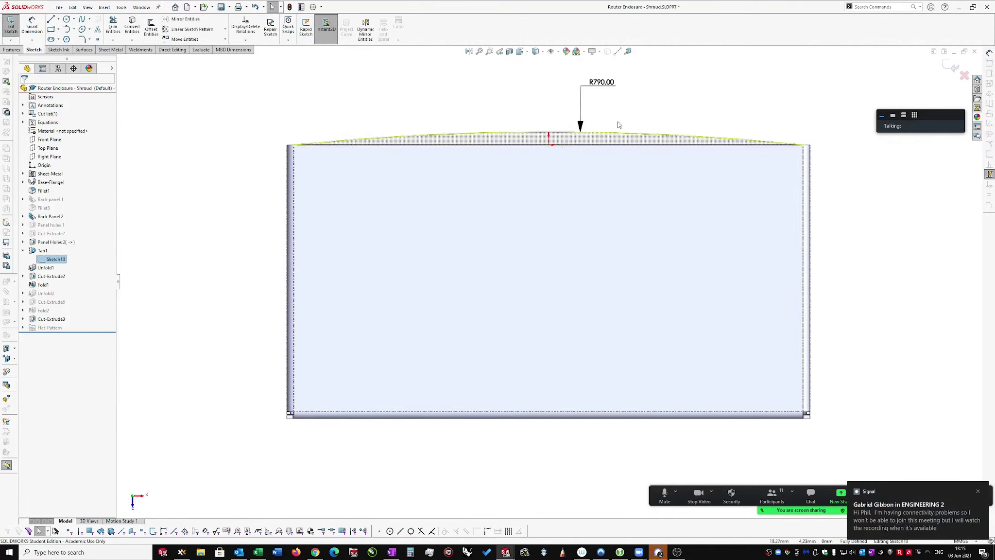
Examine the tab sketch's straight base line and arc, and exit the sketch.
scroll(614, 111, "down", 2)
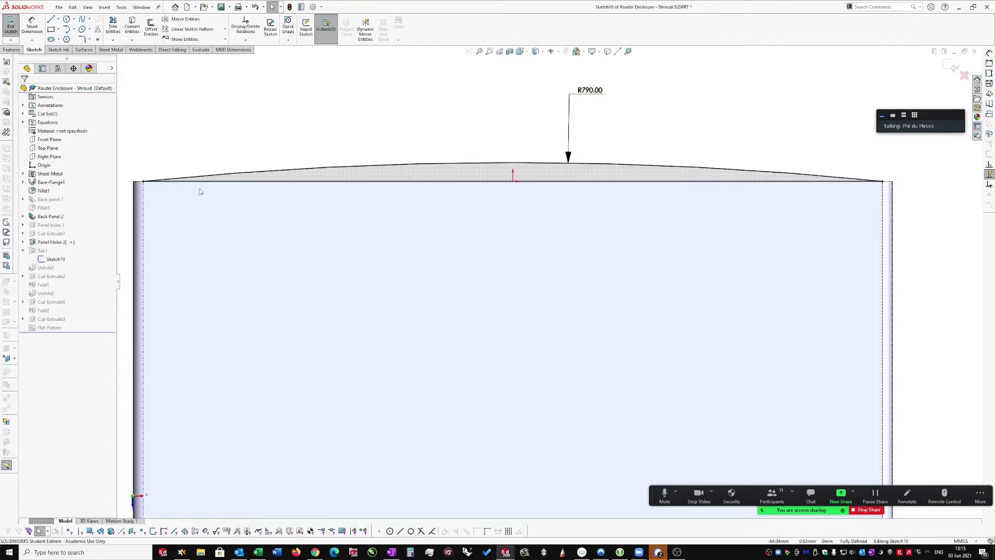
scroll(153, 204, "down", 2)
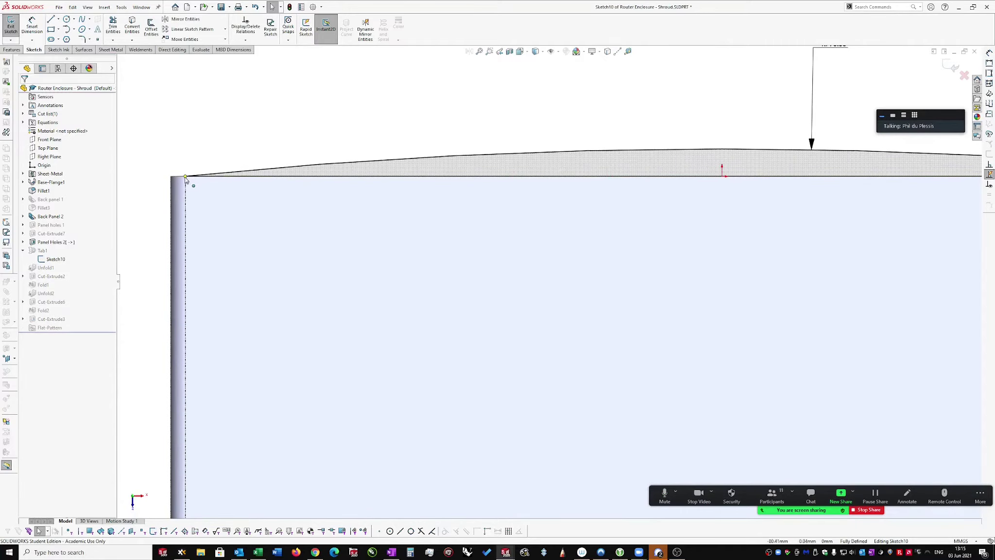
left_click(317, 178)
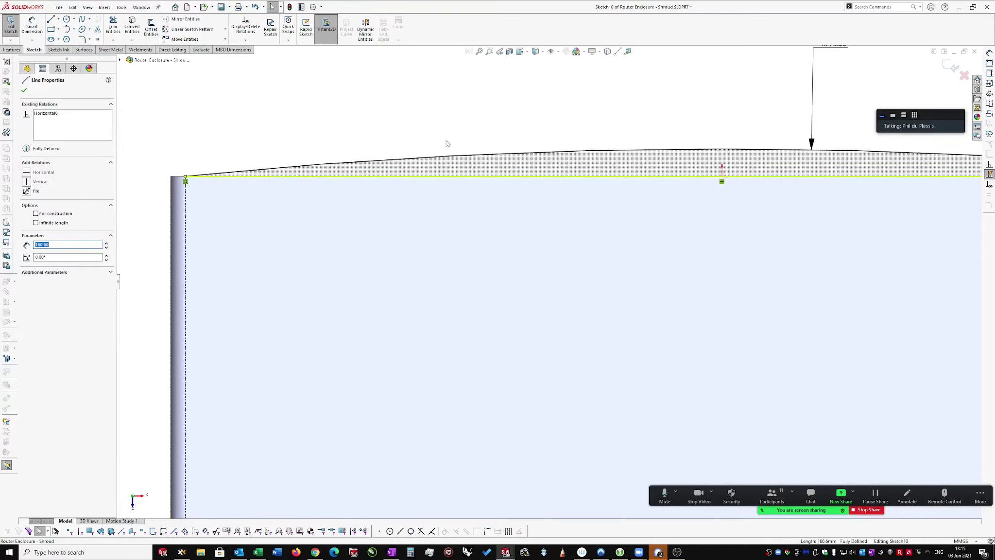
scroll(450, 145, "up", 2)
scroll(617, 200, "down", 2)
scroll(560, 204, "up", 2)
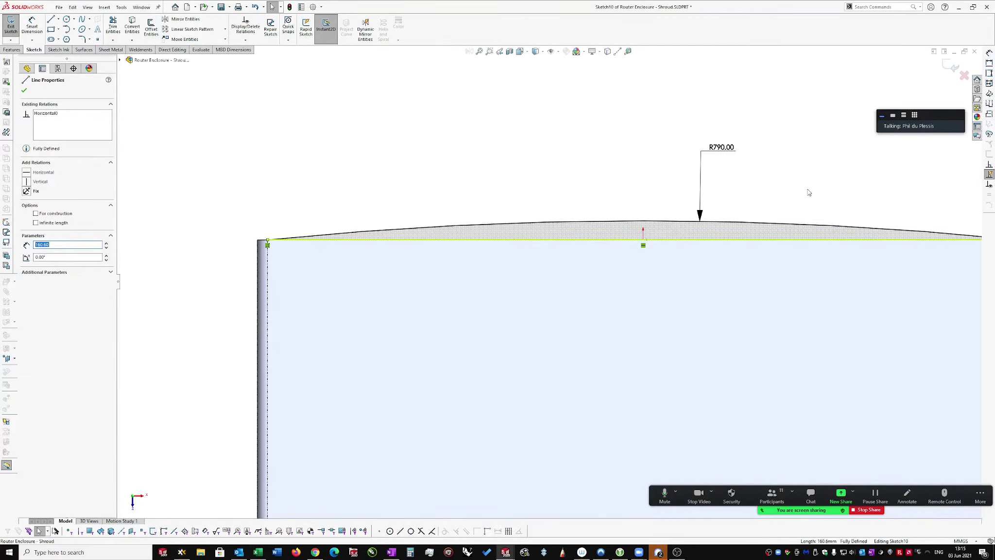
key("Escape")
key("z")
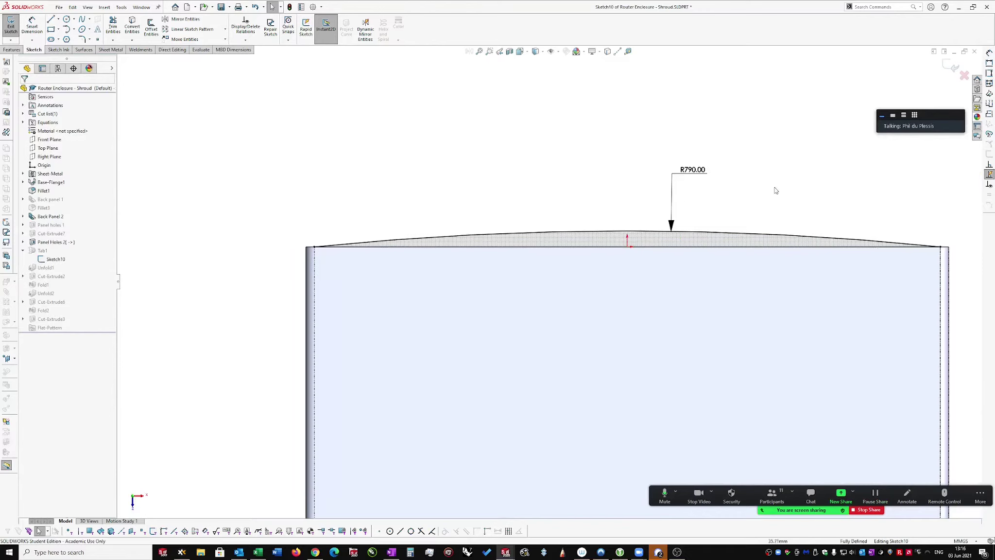
left_click(954, 68)
Review the Tab1 feature's sheet metal parameters, and close its definition without changes.
mouse_move(462, 163)
middle_mouse_down()
mouse_move(202, 209)
mouse_move(417, 225)
mouse_move(495, 258)
middle_mouse_up()
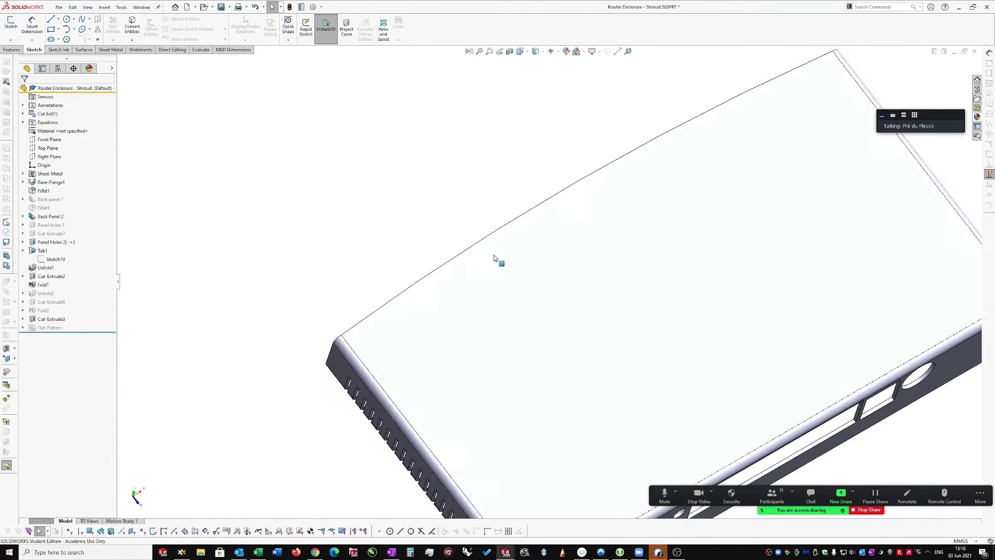
left_click(39, 251)
left_click(41, 217)
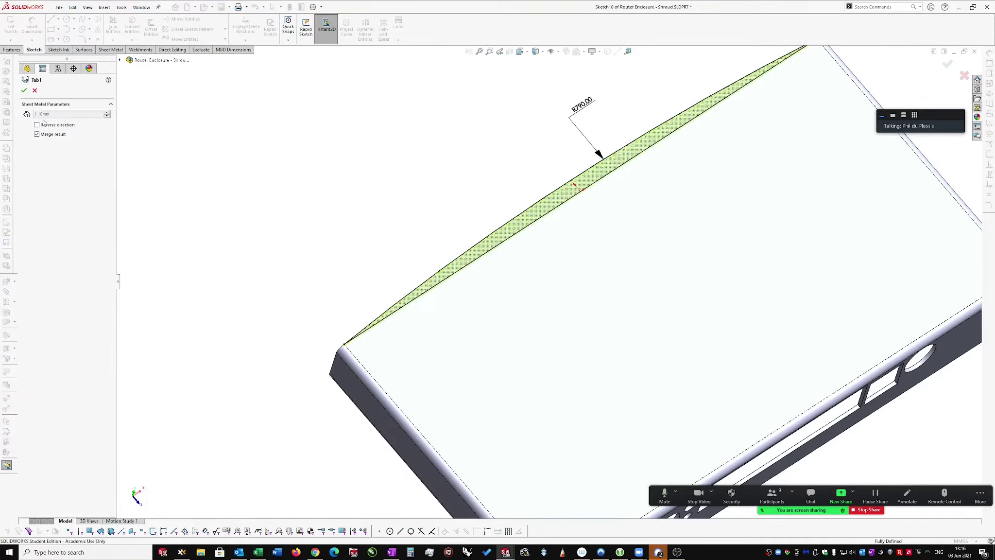
left_click(24, 91)
right_click(344, 173)
key("s")
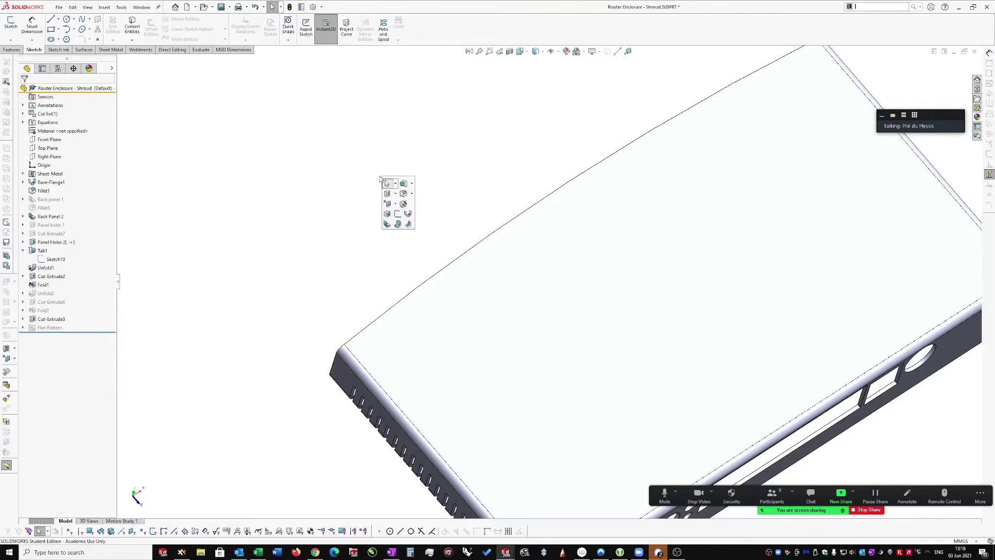
left_click(409, 215)
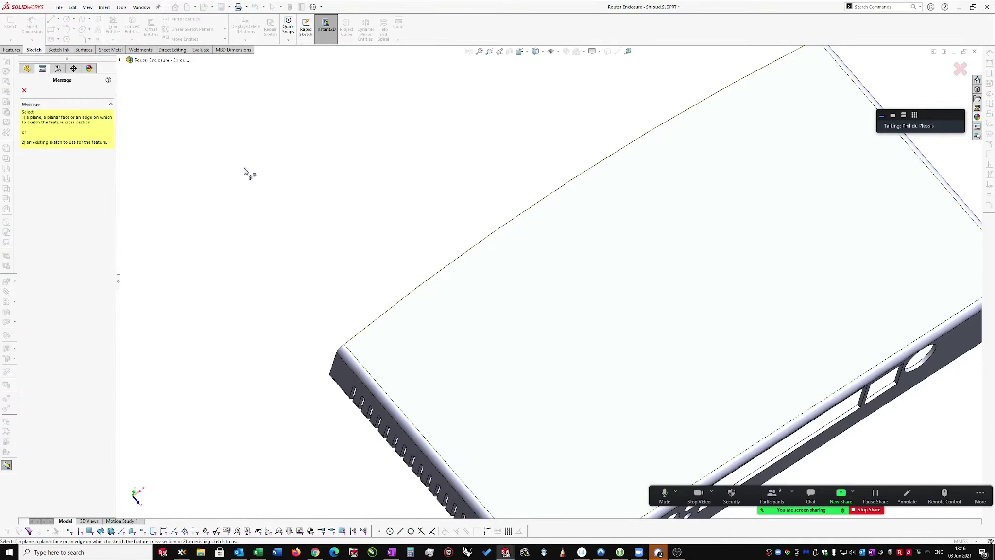
left_click(24, 91)
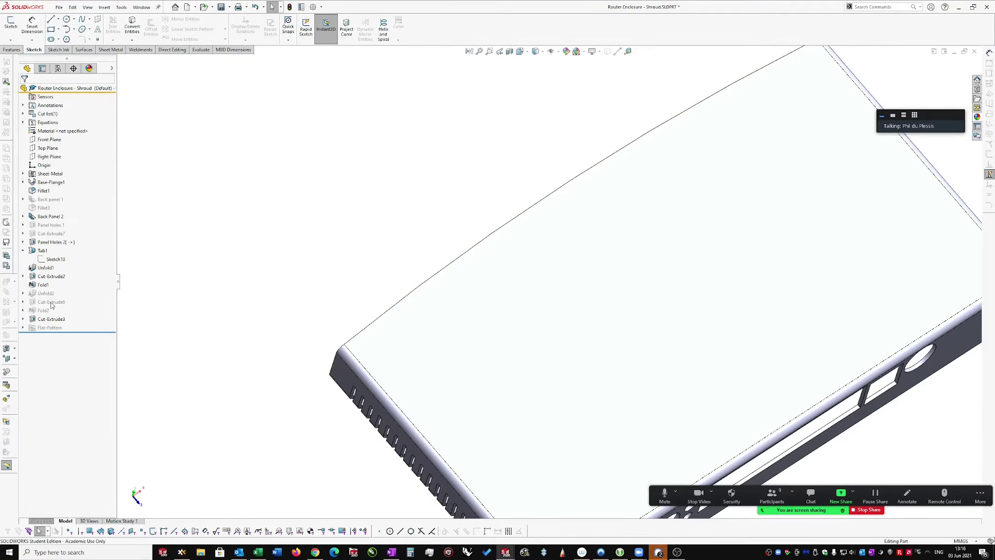
Inspect the Cut-Extrude2 vent slots and their sketch dimensions, and clear the selection.
left_click(51, 279)
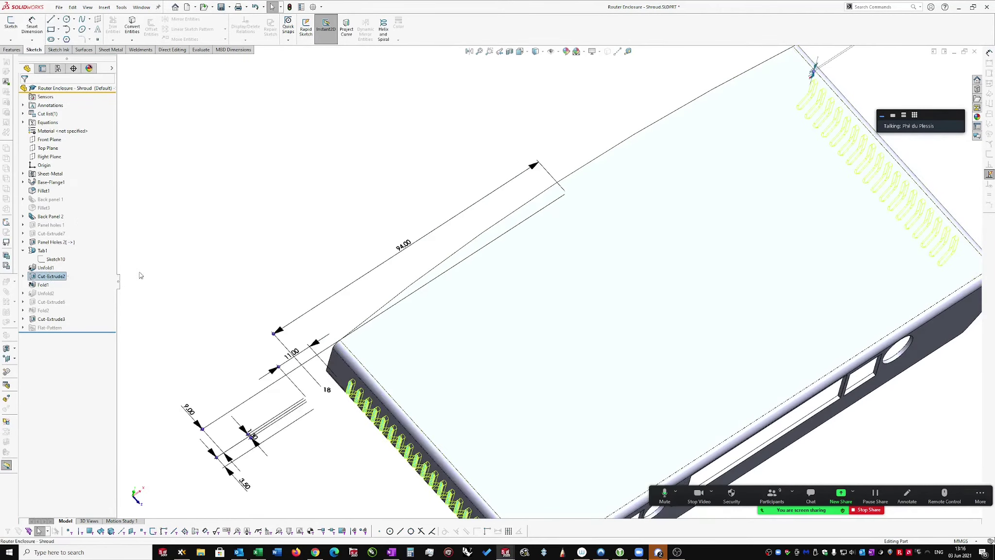
left_click(317, 245)
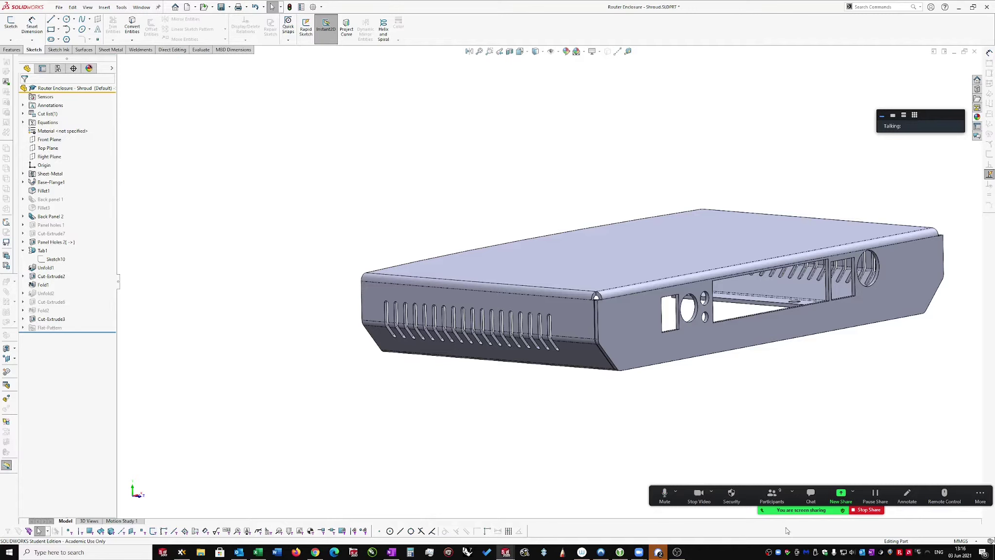
Switch to Signal to read the ENGINEERING 2 group's recent messages, and minimise the chat window.
left_click(659, 553)
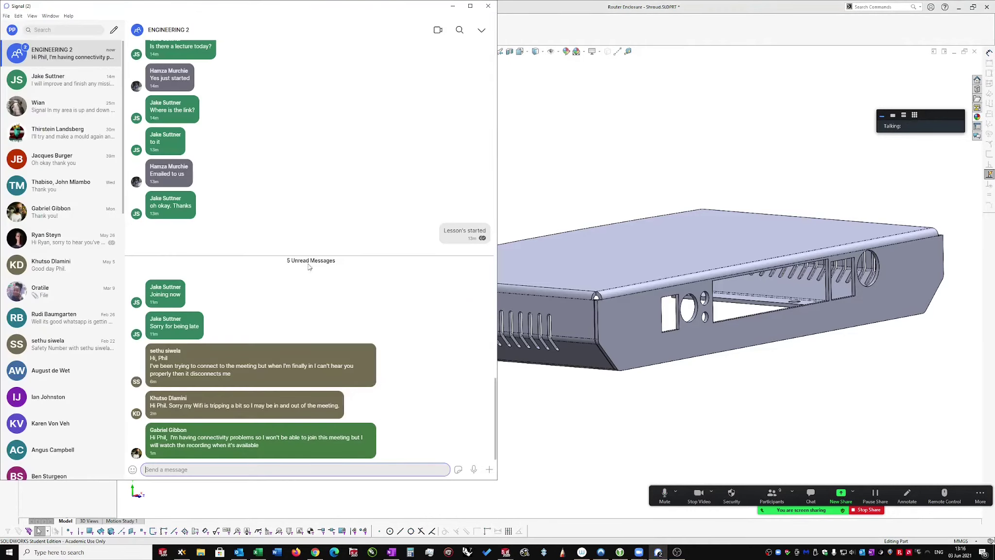
scroll(430, 78, "up", 5)
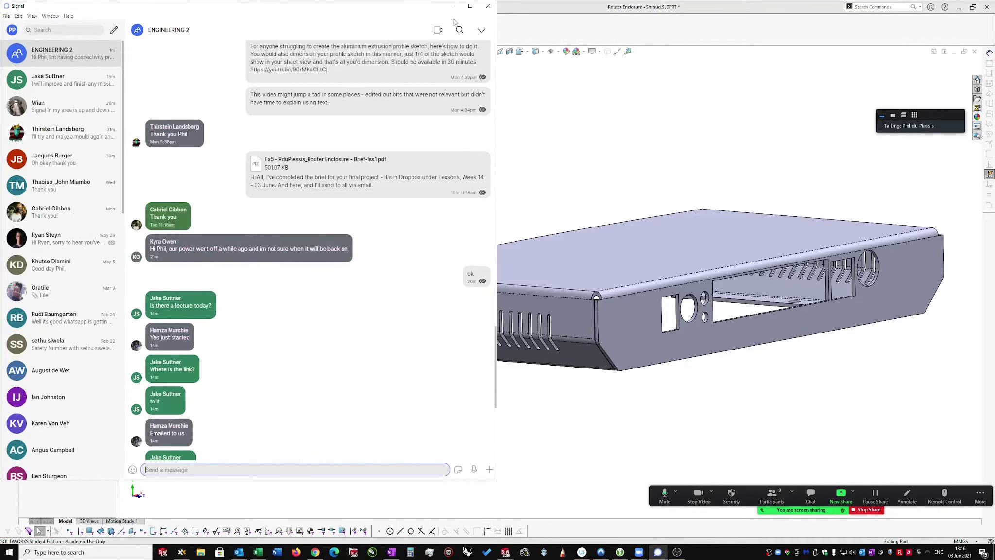
left_click(453, 6)
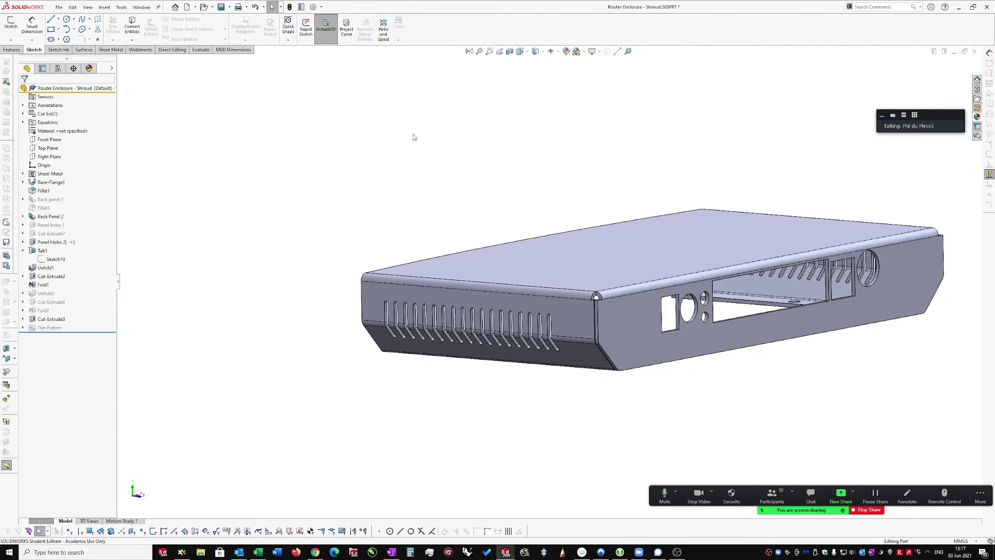
Roll the feature history back to just after Tab1, and unfold all the shroud's bends with the top panel's inside face fixed.
left_click(117, 50)
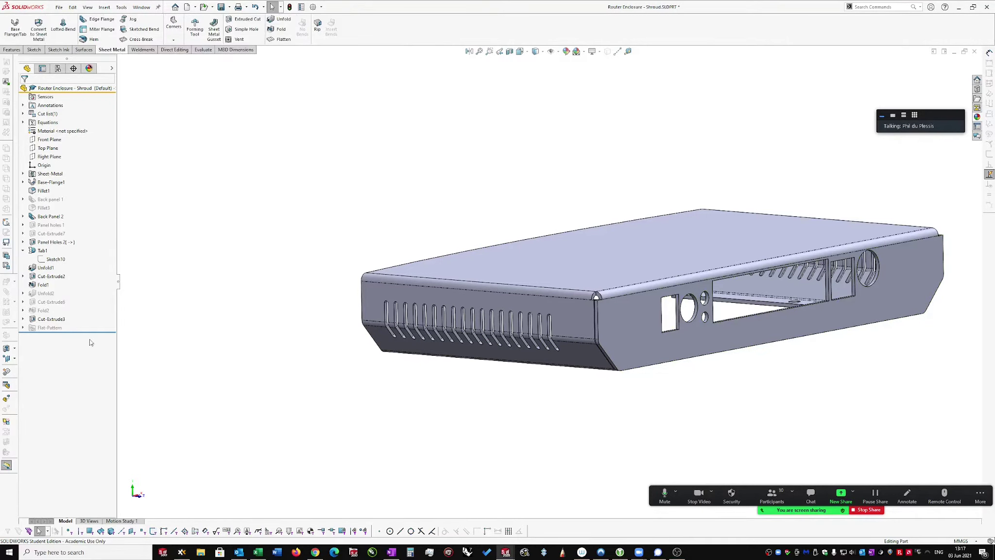
left_click_drag(91, 339, 88, 267)
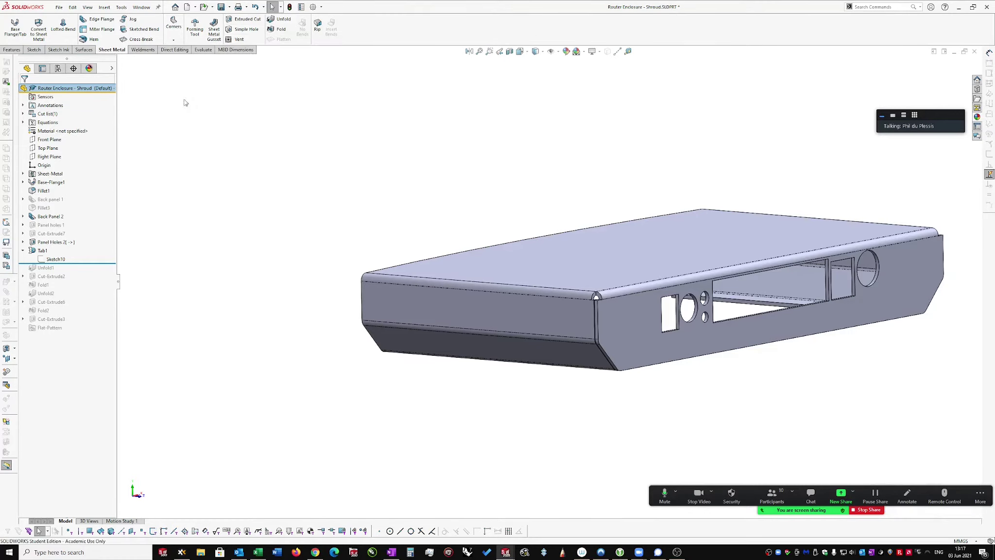
left_click(281, 19)
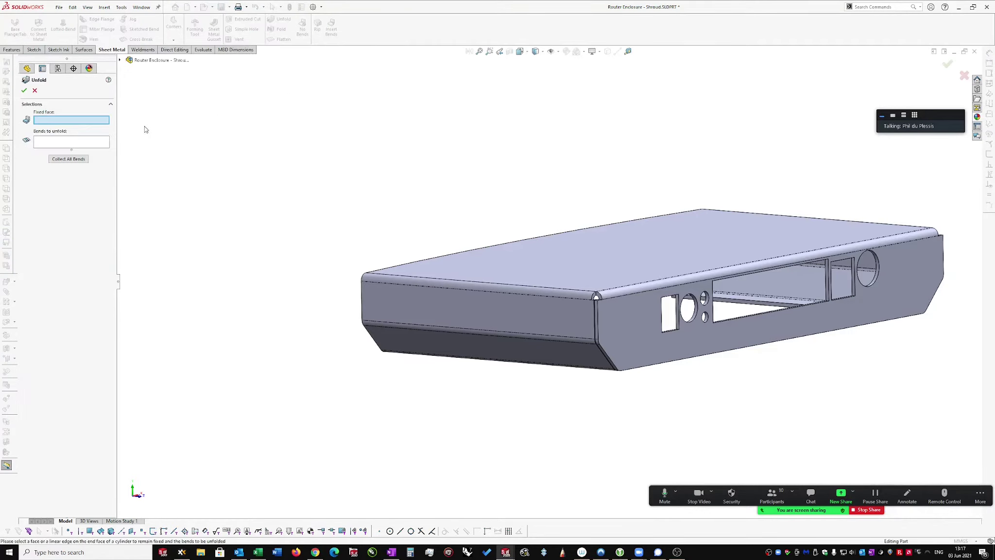
left_click(66, 144)
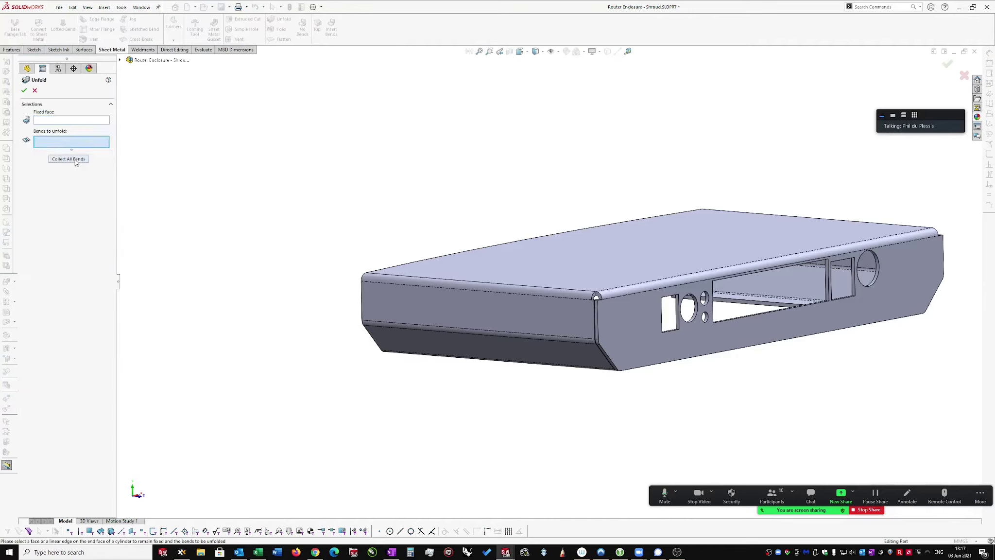
left_click(75, 161)
left_click(84, 120)
middle_click_drag(579, 413, 587, 285)
left_click(587, 284)
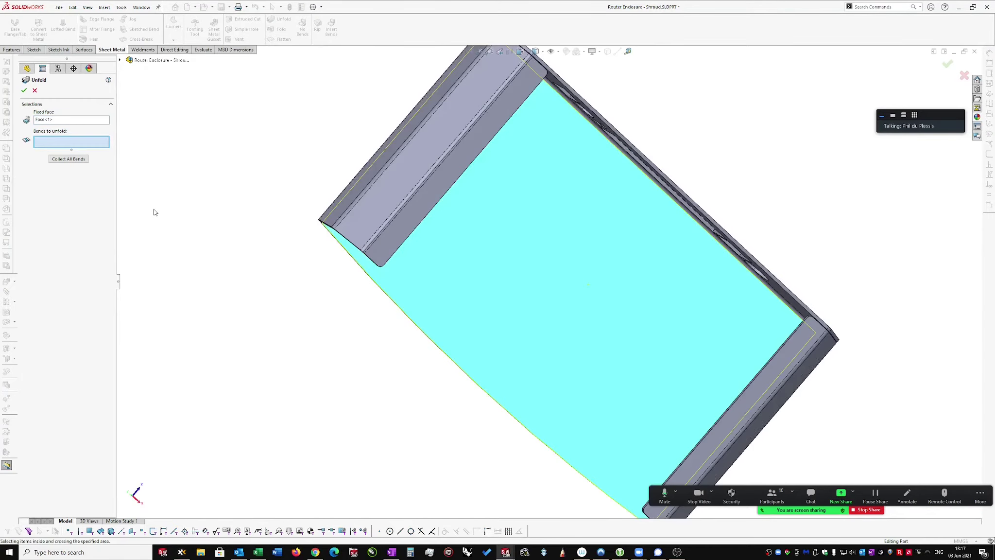
left_click(66, 160)
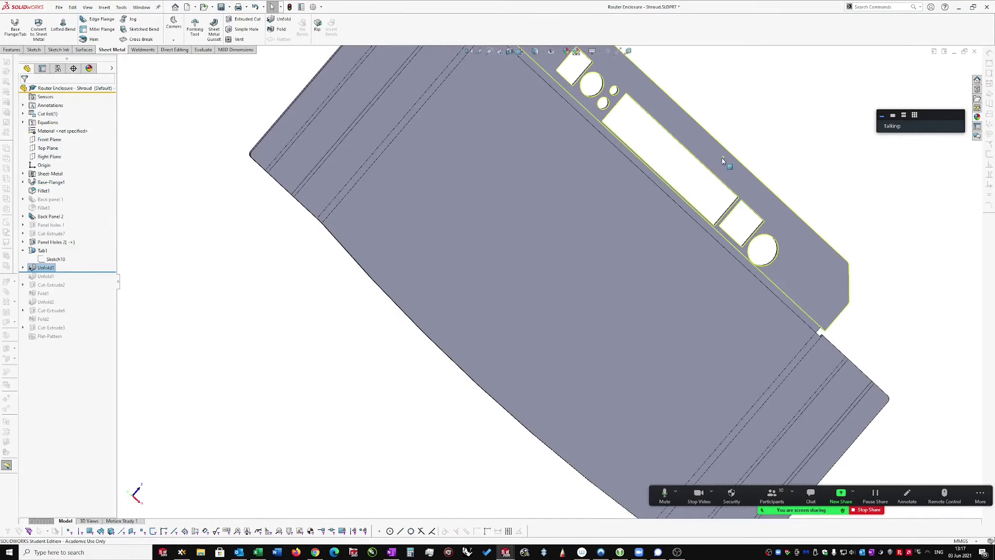
left_click(715, 151)
Start a new sketch on the large central face of the unfolded shroud.
middle_click_drag(715, 152, 699, 245)
middle_click_drag(604, 309, 734, 322)
left_click(615, 309)
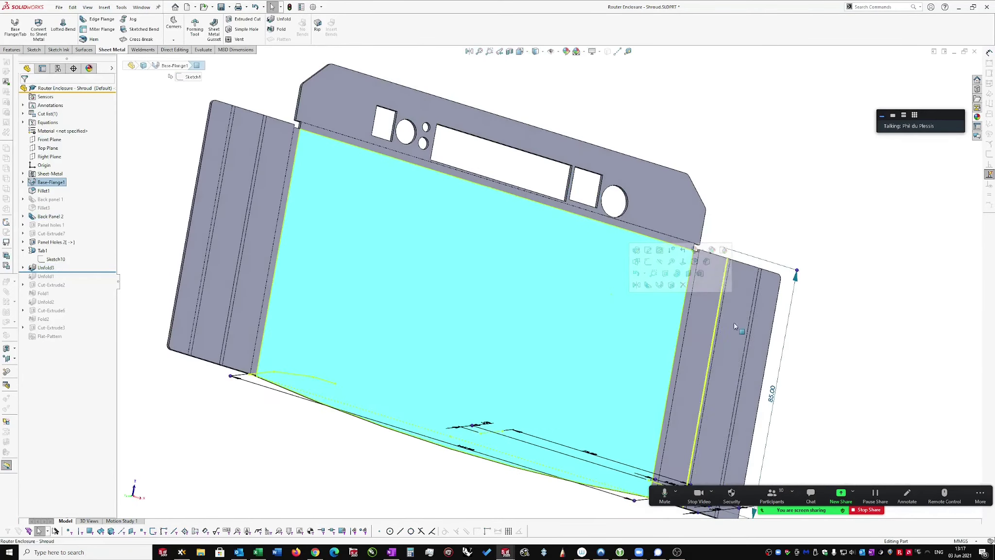
right_click(854, 320)
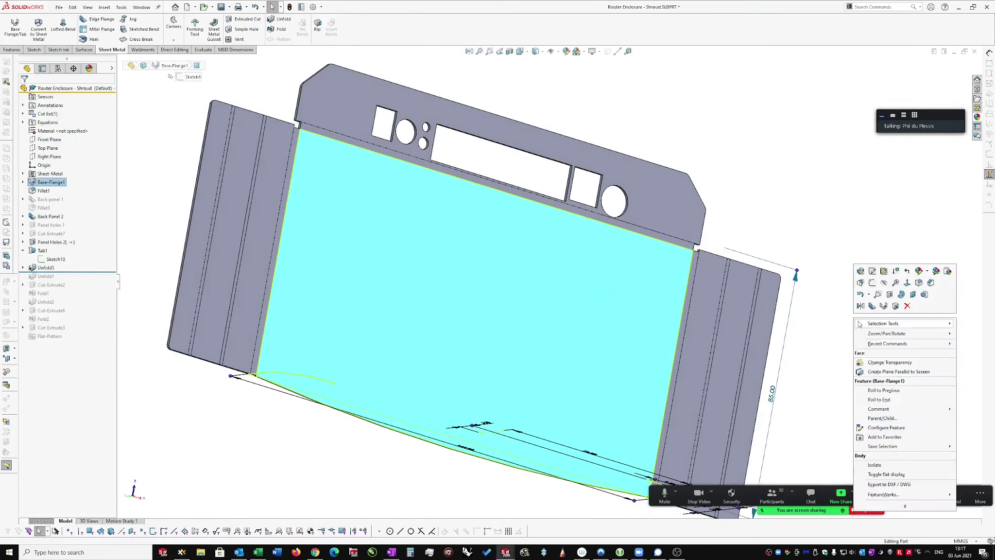
left_click(874, 282)
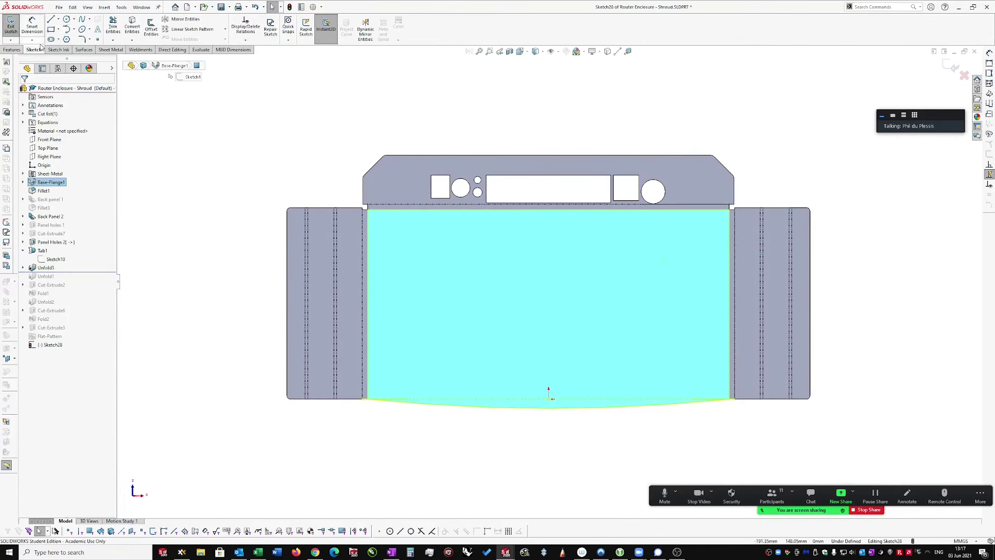
Sketch a dimensioned horizontal straight slot, about 12 mm between centres and 3 mm wide, near the lower end of the left side flange.
scroll(223, 336, "down", 1)
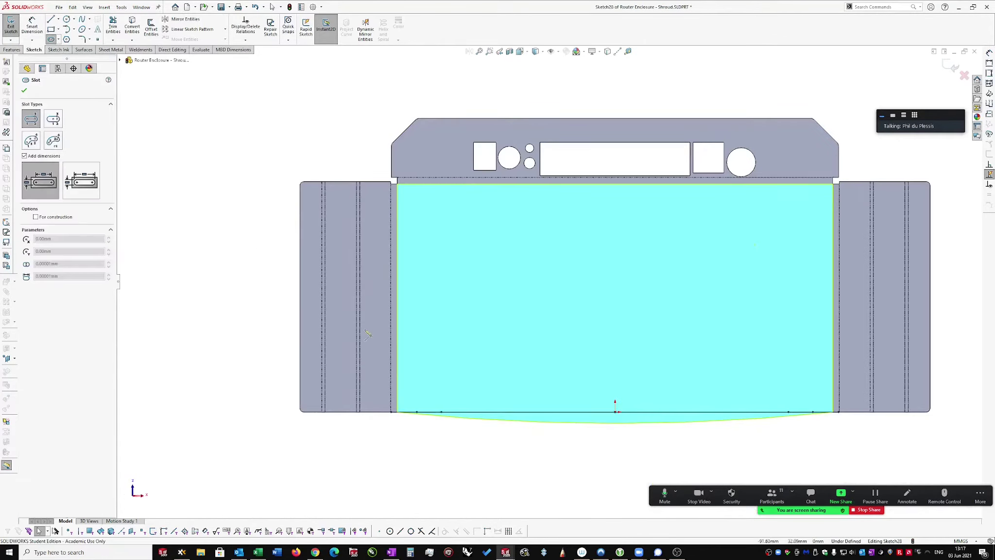
left_click(315, 394)
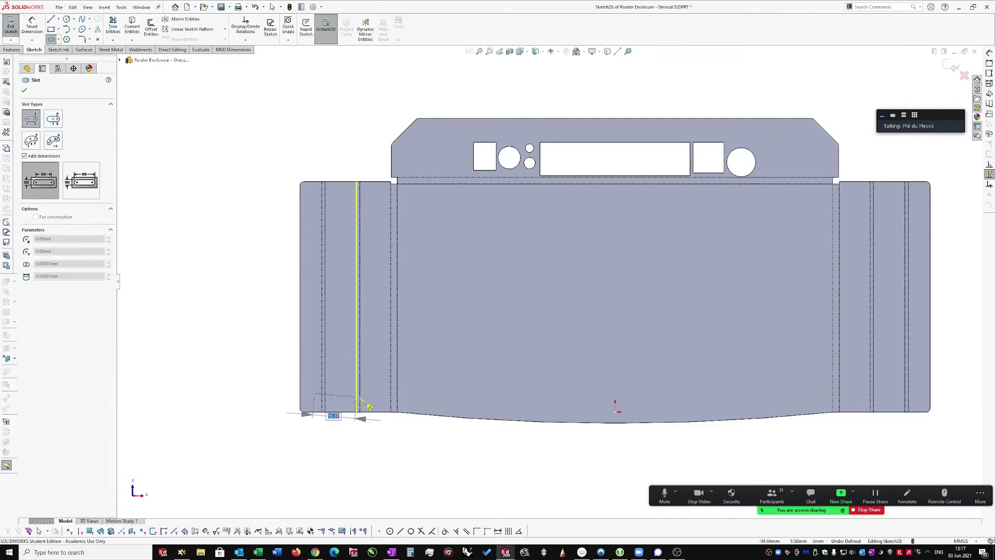
left_click(351, 393)
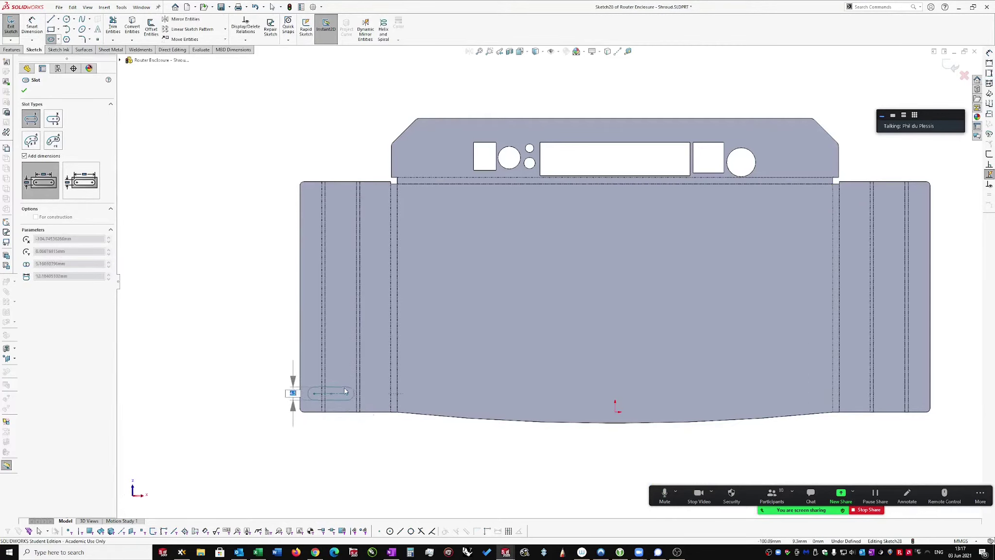
left_click(344, 387)
key("Escape")
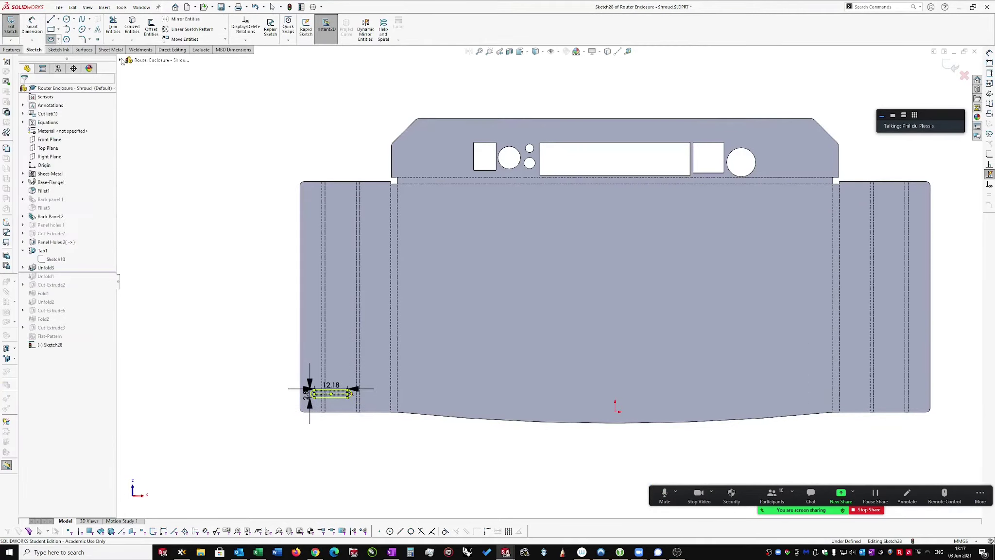
Pattern the slot linearly along the Y-axis into five instances at 10 mm spacing, with only one instance along X.
left_click(193, 30)
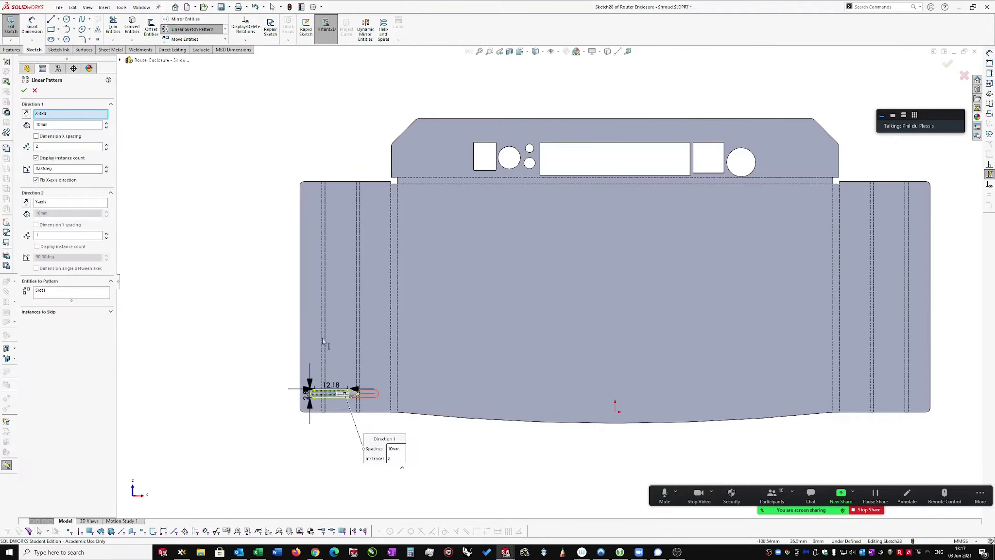
left_click(107, 149)
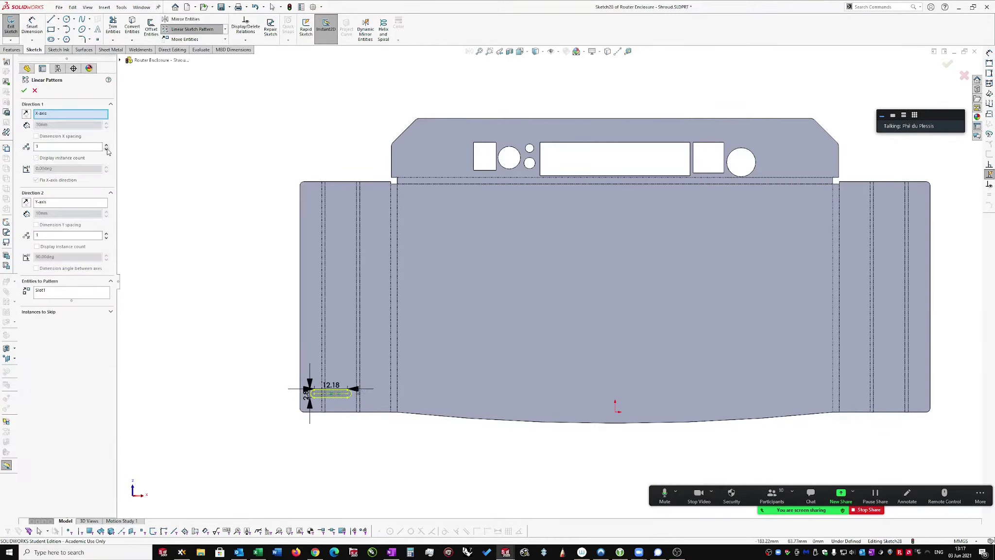
left_click(107, 232)
left_click(106, 233)
left_click(107, 232)
left_click(106, 232)
left_click(24, 90)
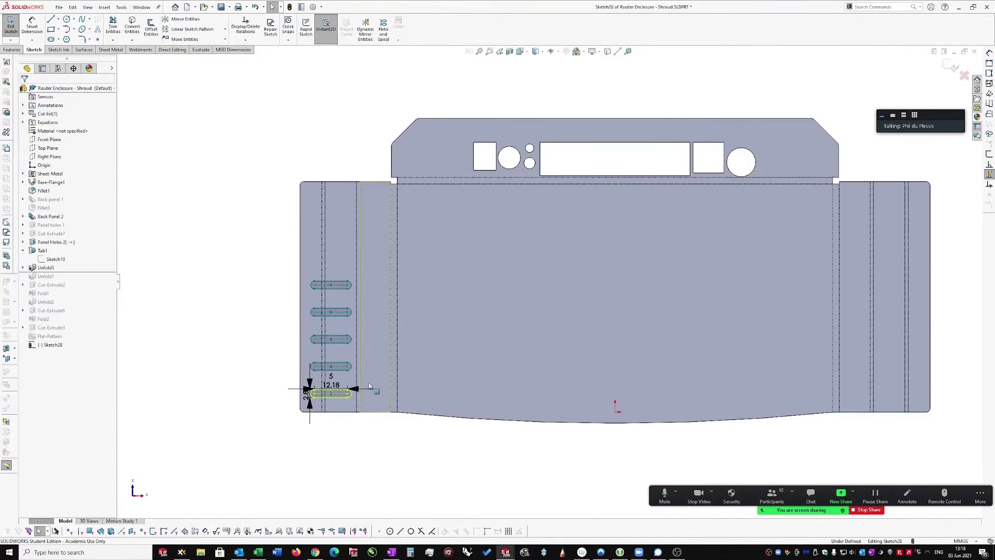
Dimension the vertical spacing between the two lowest slots on the left side flange at 10 mm.
right_click_drag(360, 452, 362, 428)
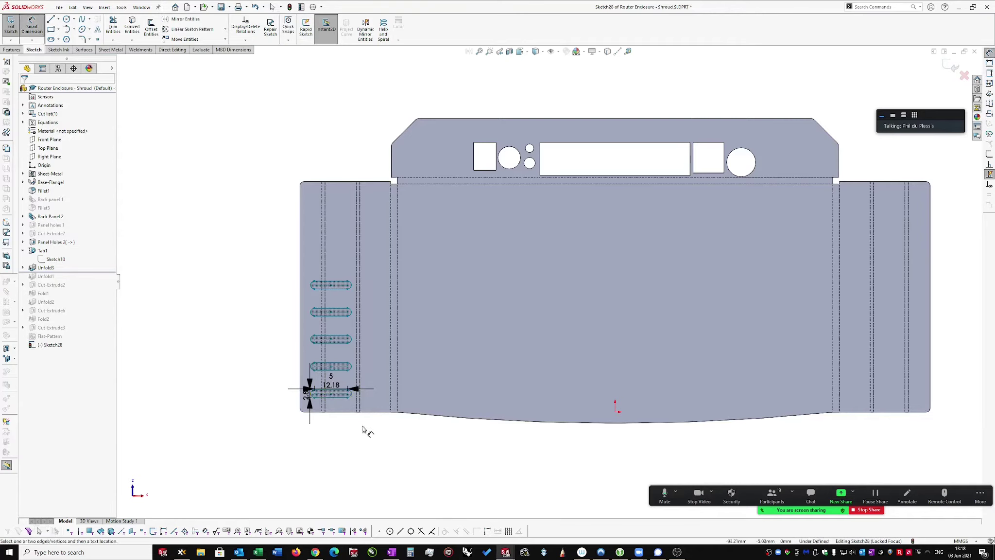
scroll(311, 391, "down", 1)
left_click(331, 392)
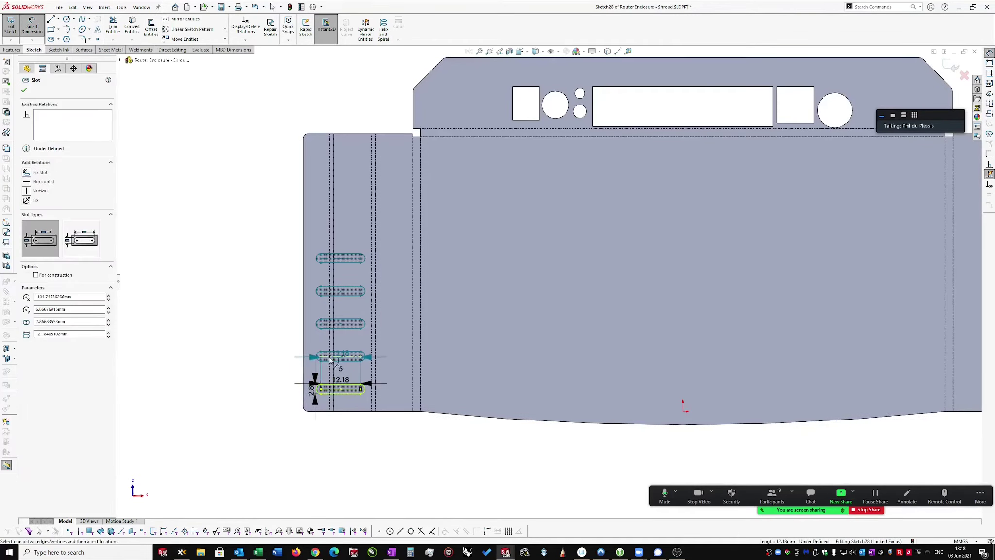
left_click(340, 356)
left_click(265, 374)
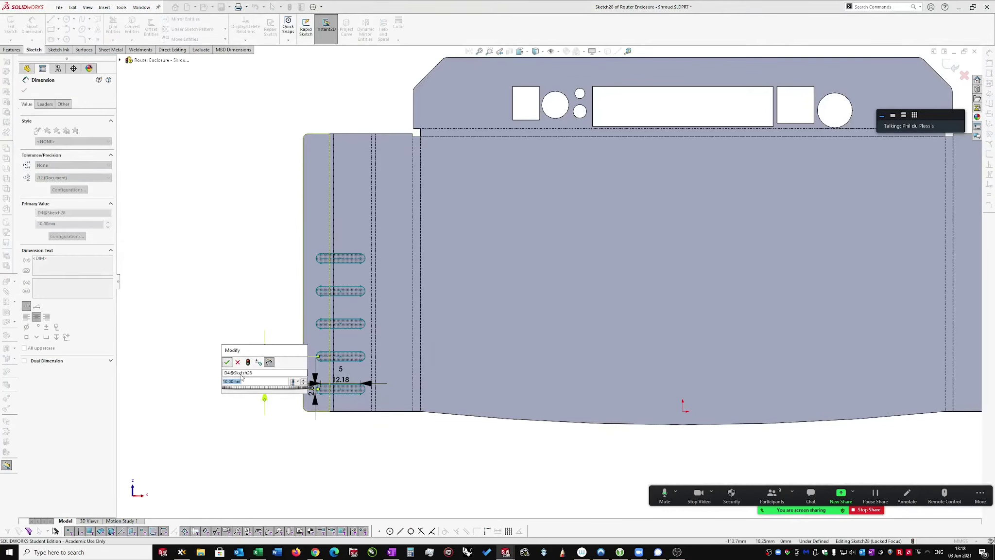
key("Return")
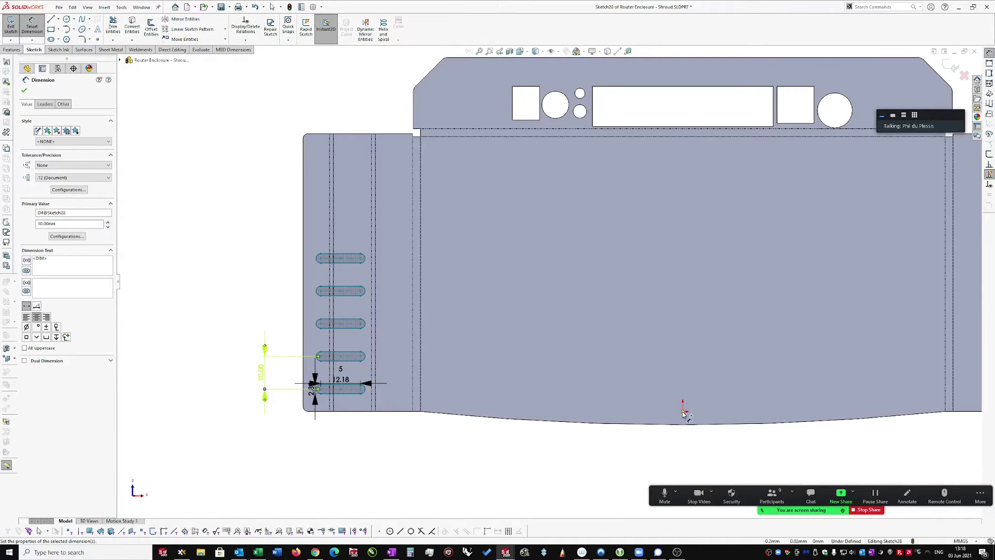
Dimension the horizontal distance from the lowest slot's centre to the origin, and exit the sketch.
left_click(683, 411)
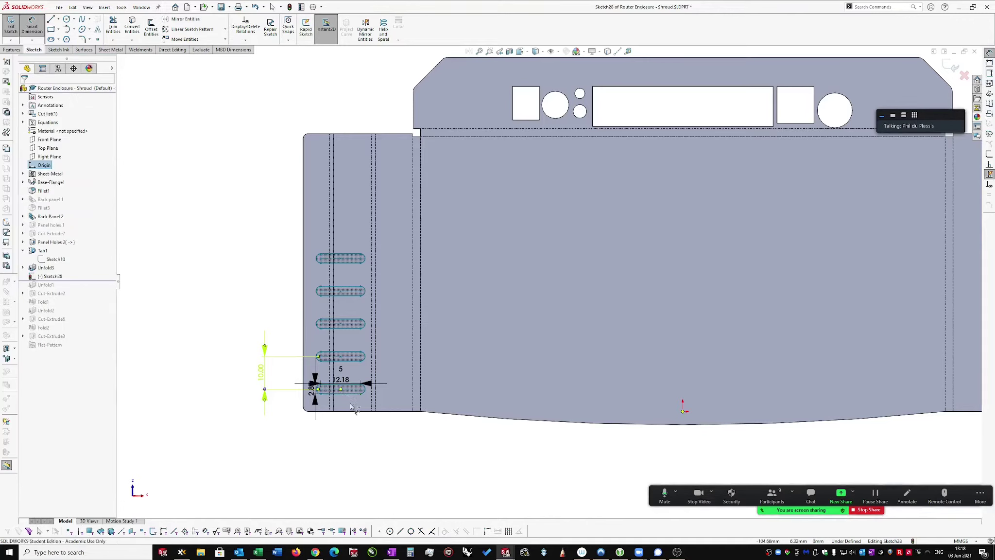
left_click(341, 389)
left_click(683, 411)
left_click(469, 430)
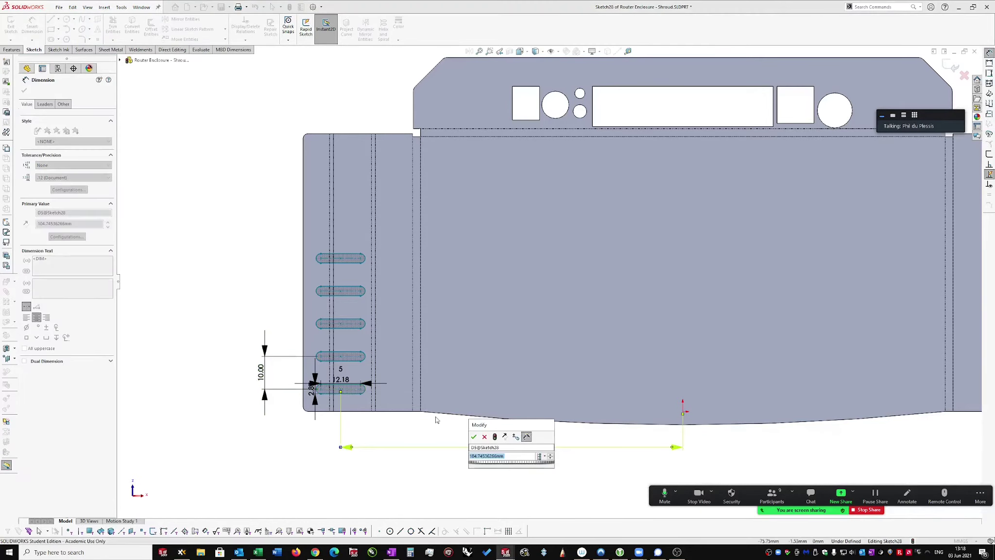
key("Return")
key("Escape")
scroll(485, 367, "up", 1)
key("z")
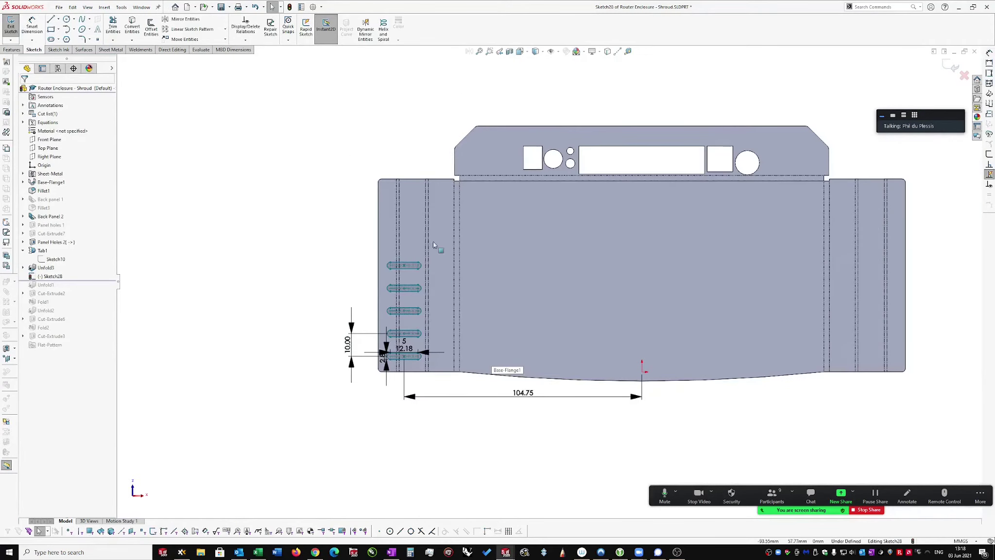
left_click(954, 68)
mouse_move(275, 238)
right_mouse_down()
mouse_move(286, 250)
mouse_move(305, 245)
right_mouse_up()
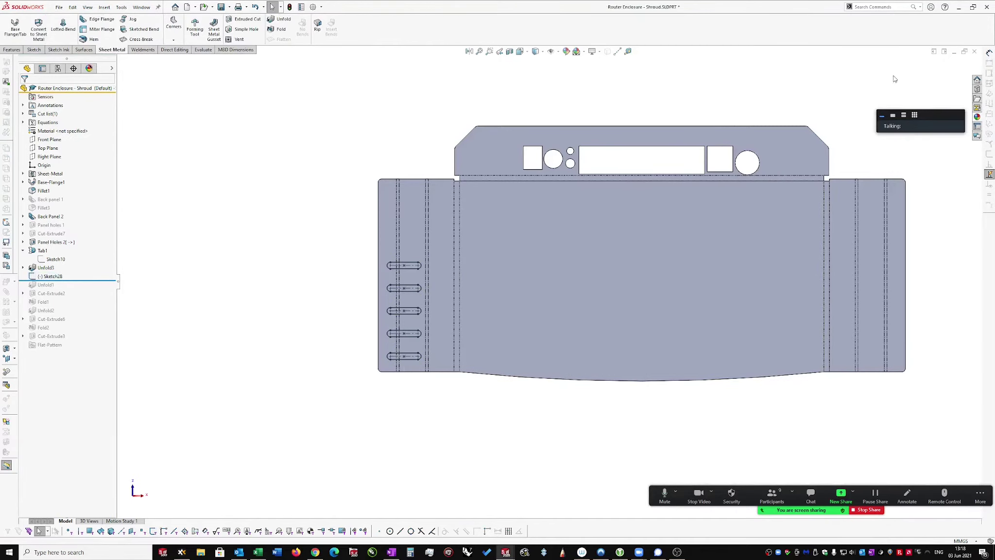
left_click(44, 277)
left_click(225, 298)
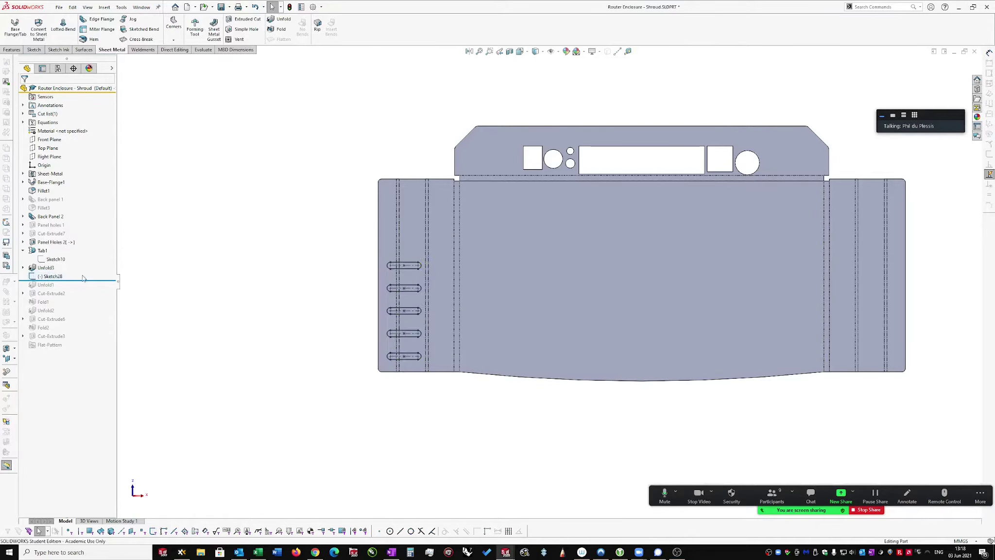
scroll(416, 349, "down", 1)
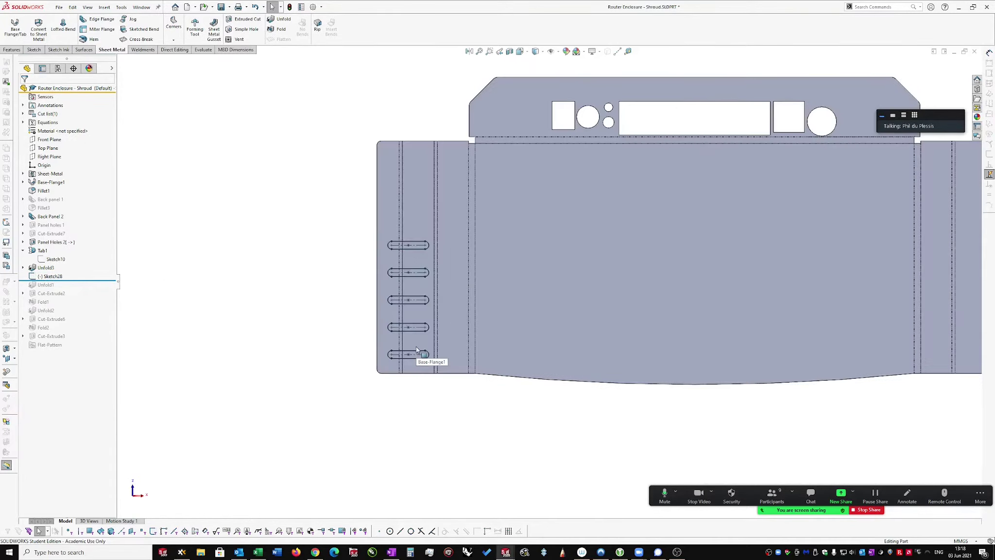
scroll(422, 355, "down", 1)
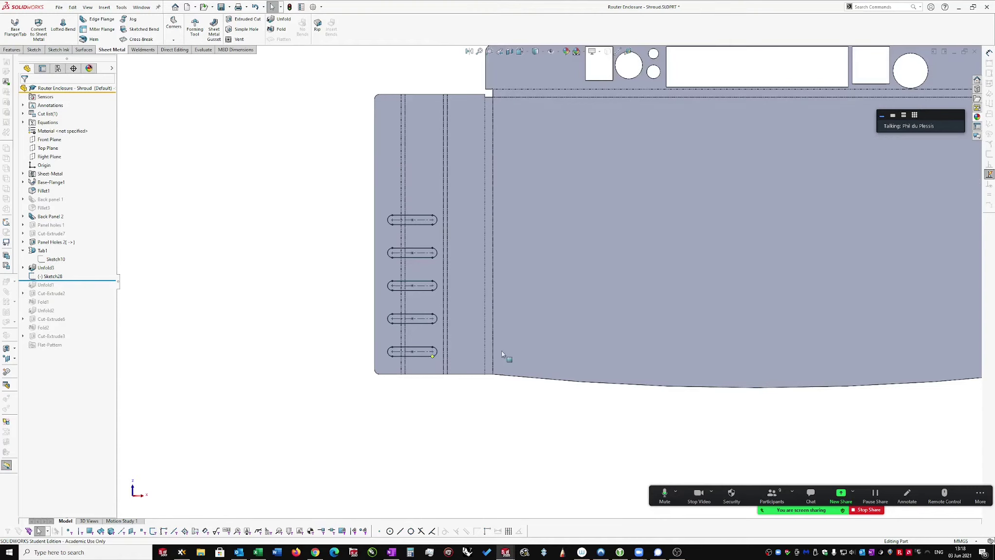
left_click(418, 347)
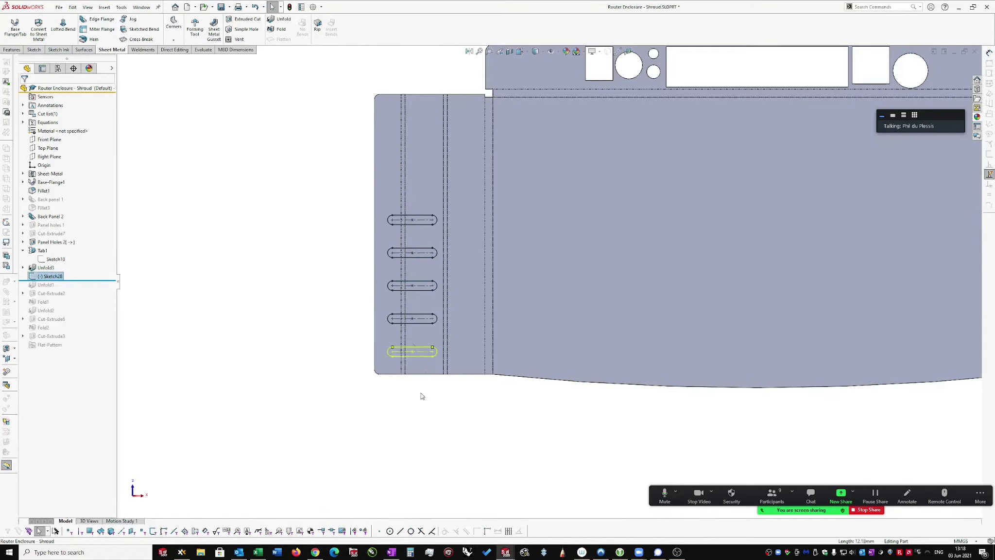
right_click_drag(421, 396, 466, 399)
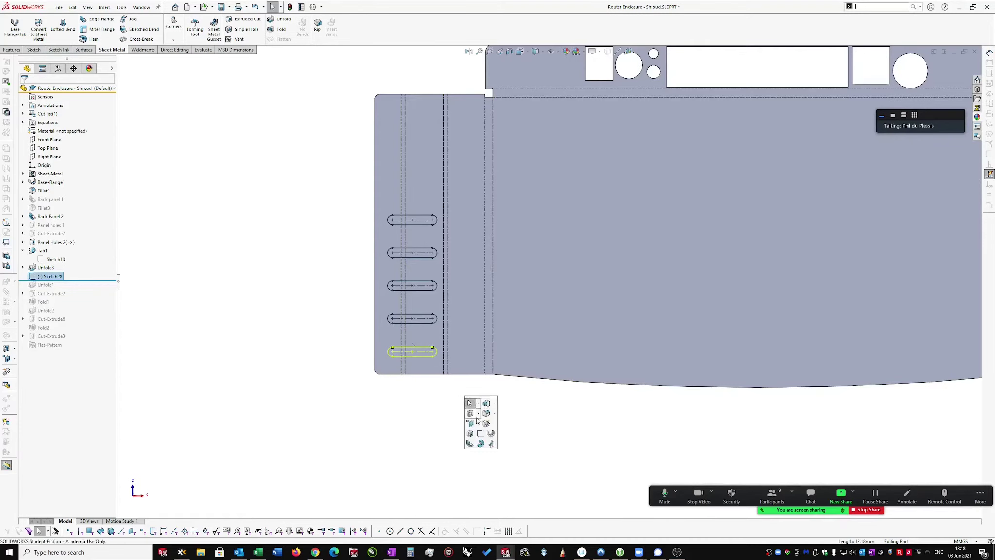
left_click(470, 413)
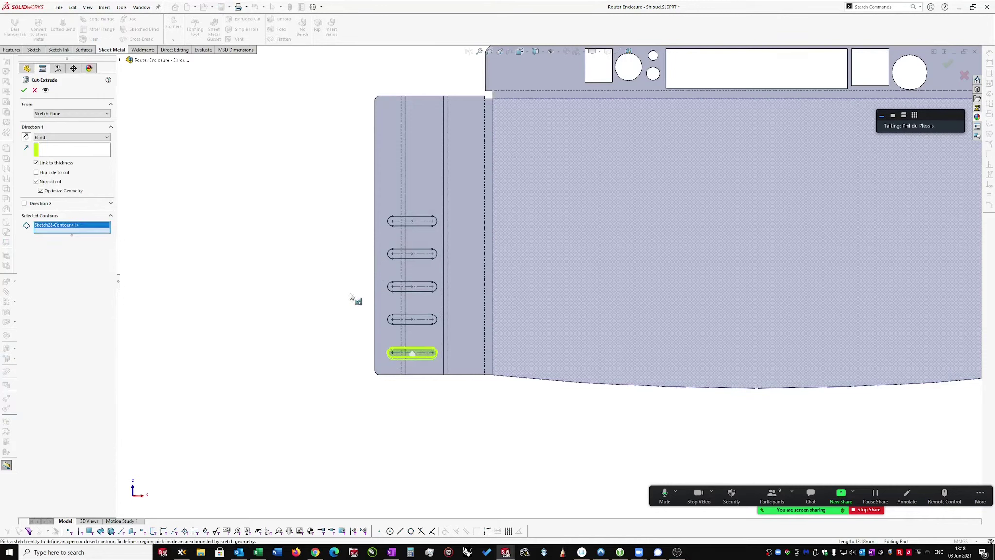
left_click(412, 318)
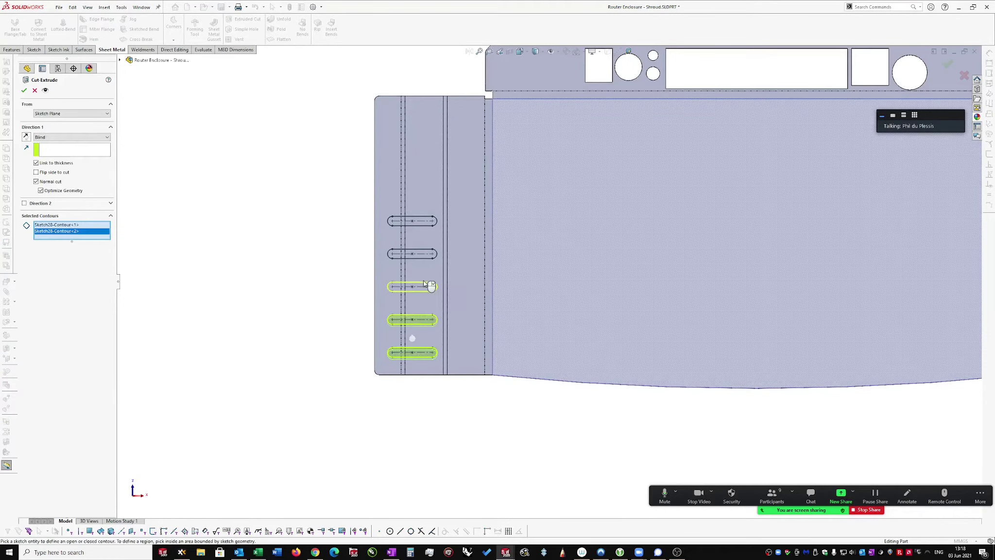
left_click(428, 287)
left_click(421, 252)
left_click(421, 221)
middle_click_drag(352, 246, 126, 195)
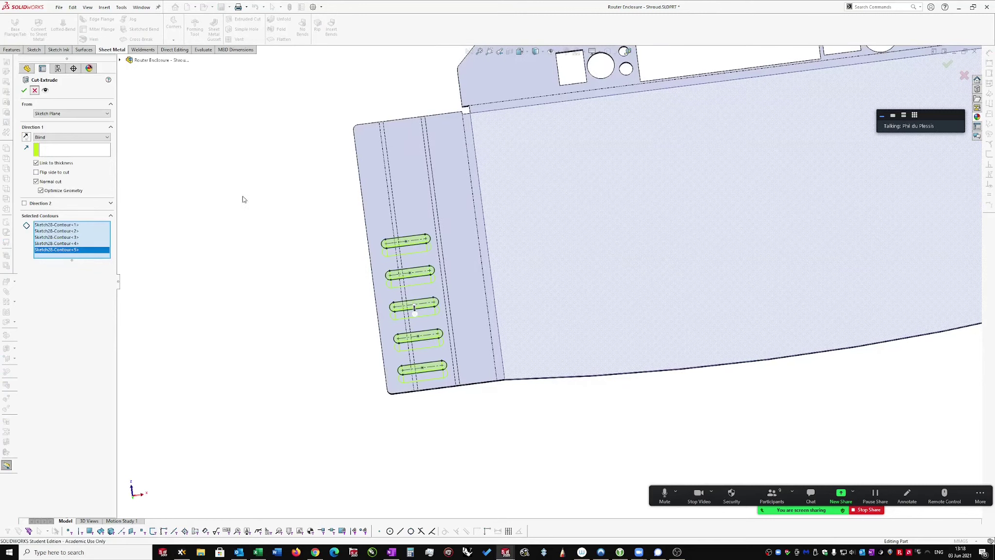
key("Escape")
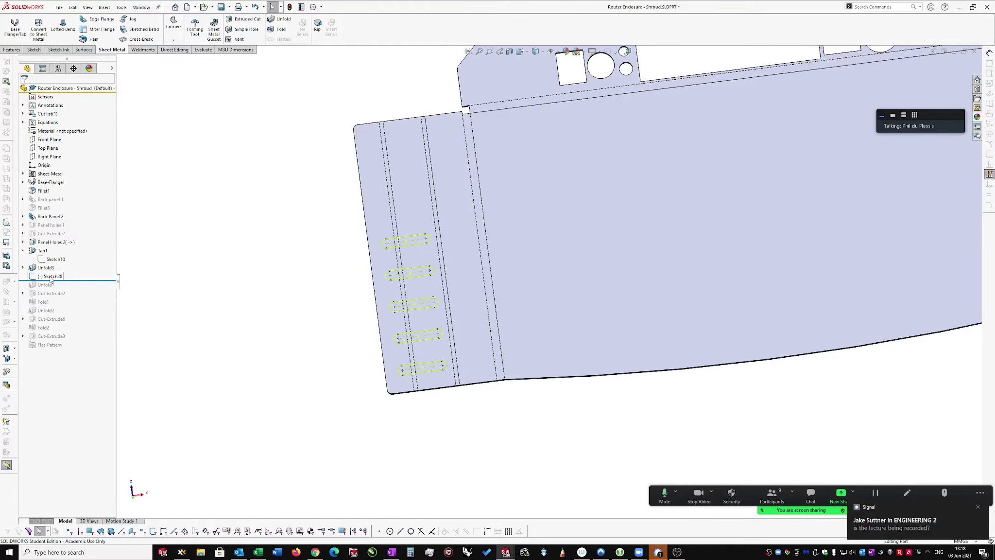
Cut all five slots of the new sketch through the left side flange, with the depth linked to the sheet thickness.
left_click(50, 276)
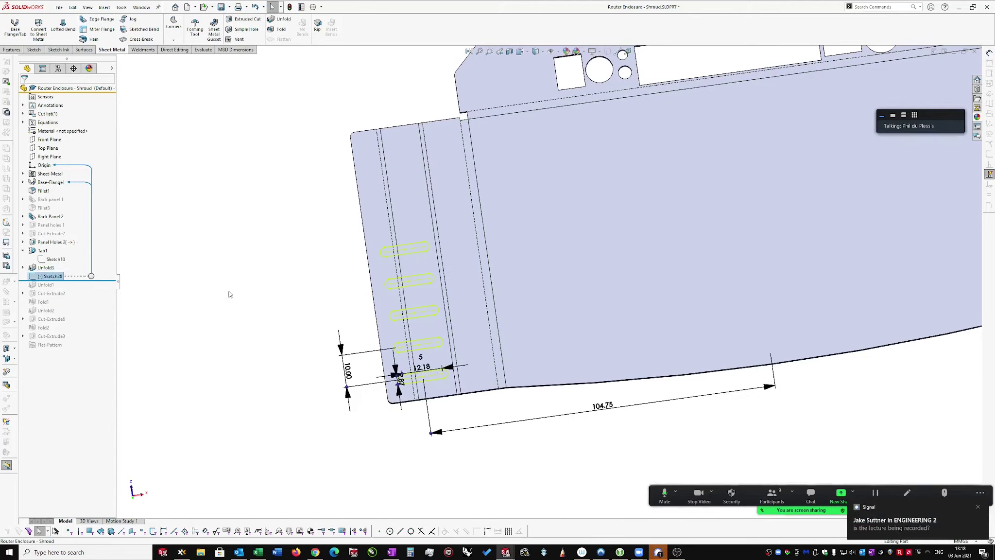
key("s")
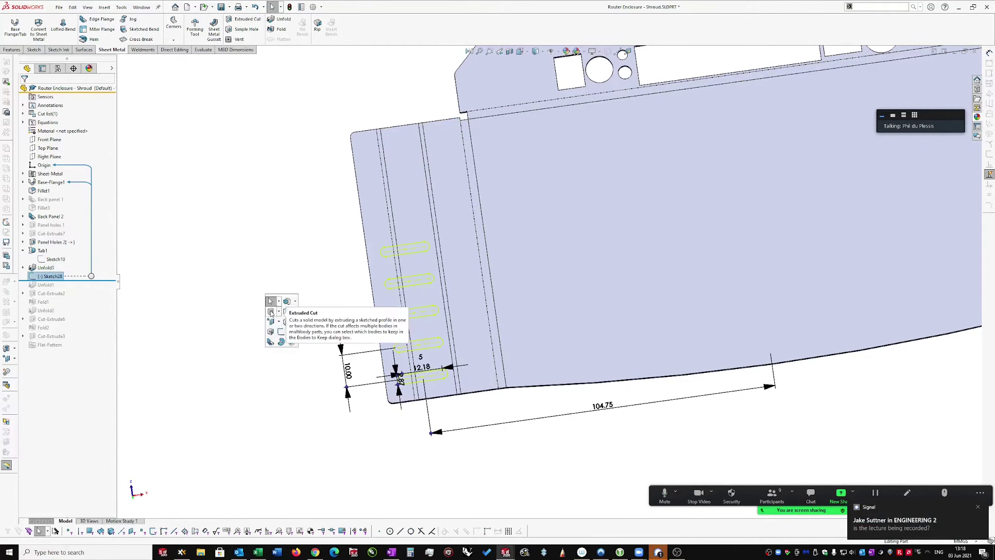
left_click(272, 311)
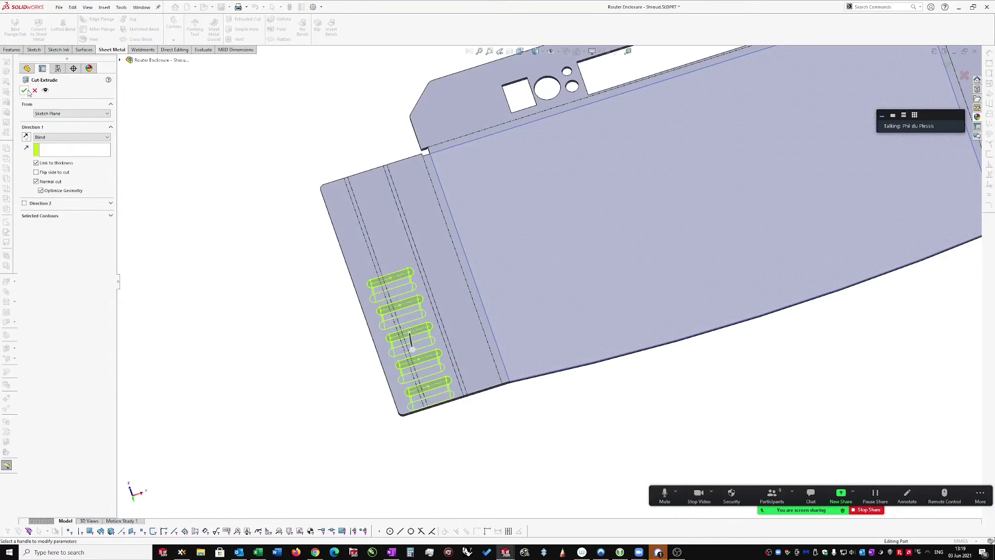
left_click(24, 90)
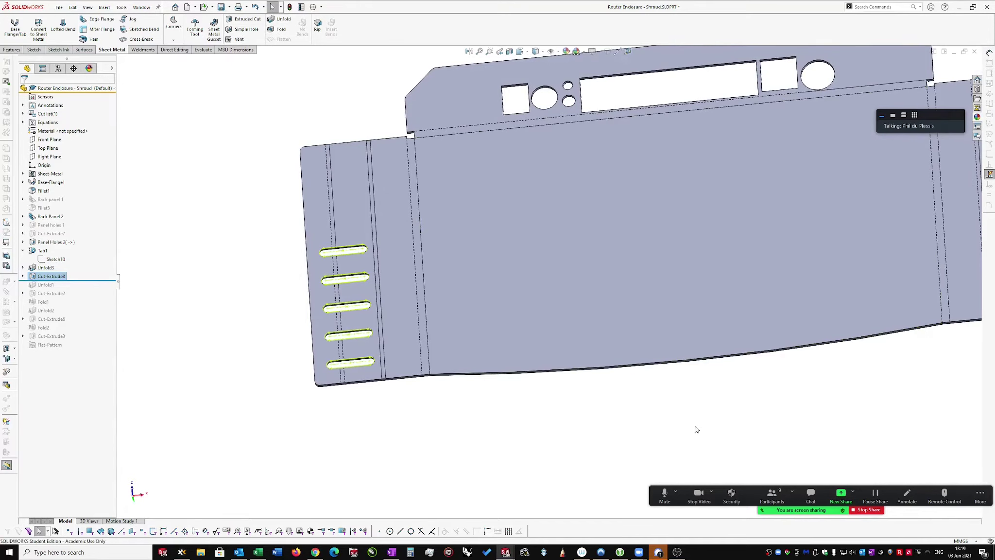
Switch to Signal, reply "Yes" to the ENGINEERING 2 group's question about the lecture being recorded, and minimise the chat window.
left_click(670, 553)
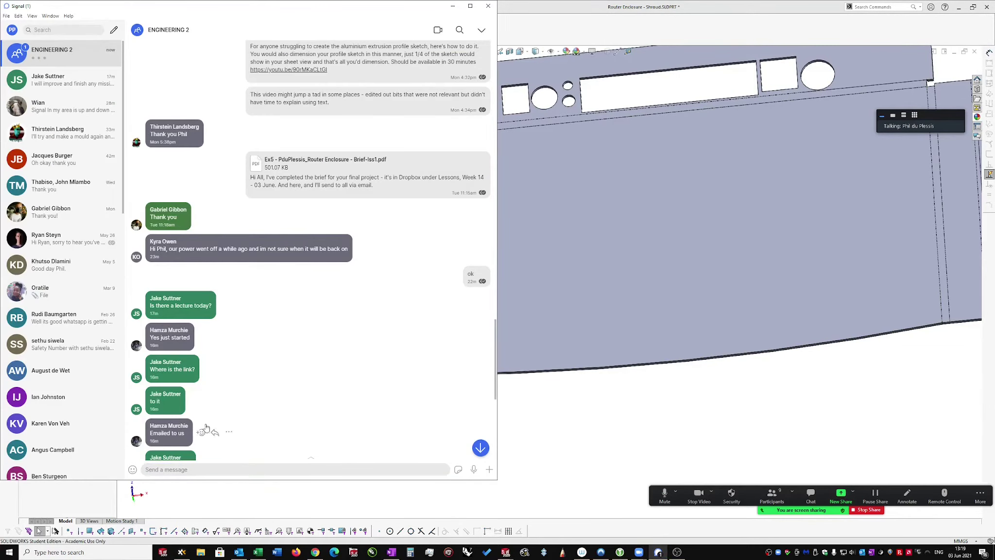
scroll(211, 416, "down", 6)
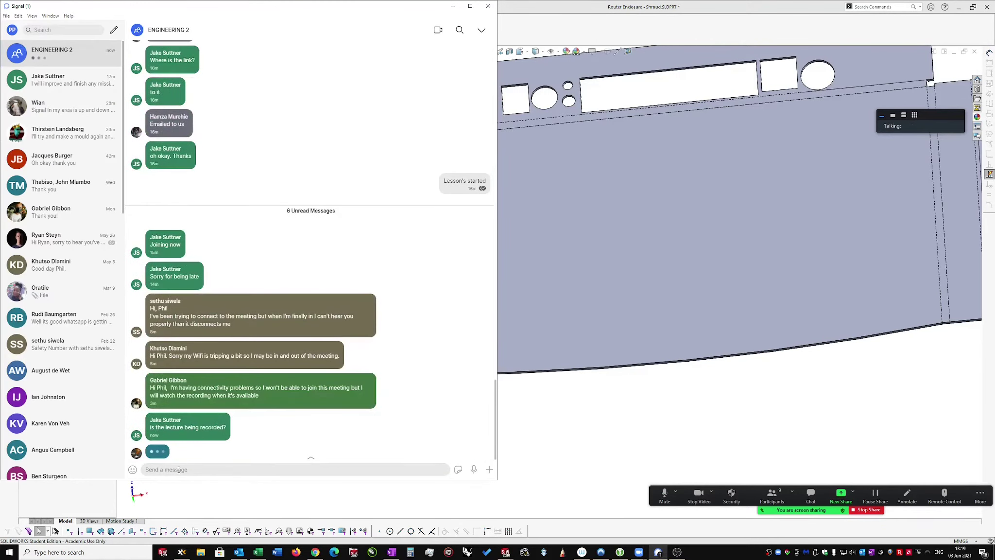
left_click(180, 469)
type("Ye")
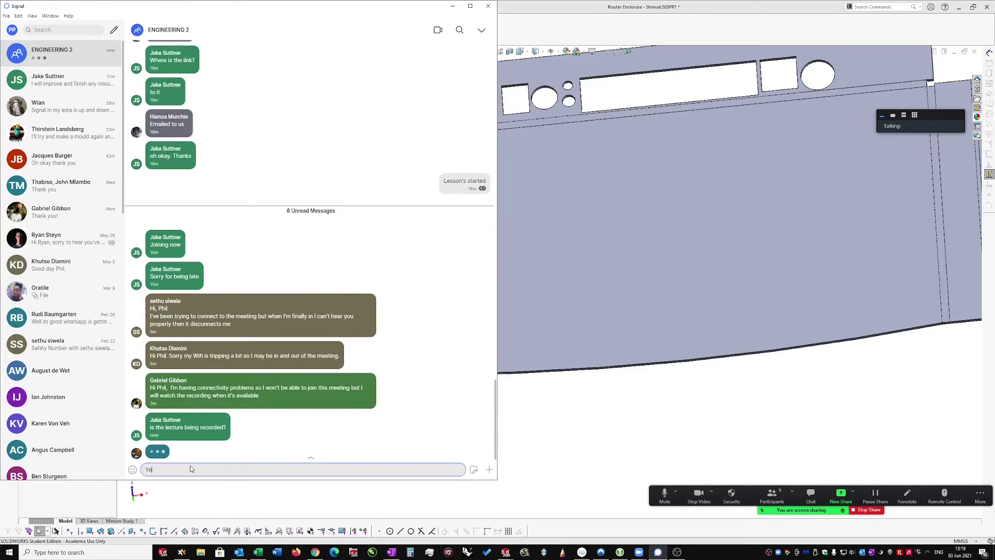
type("s")
key("Return")
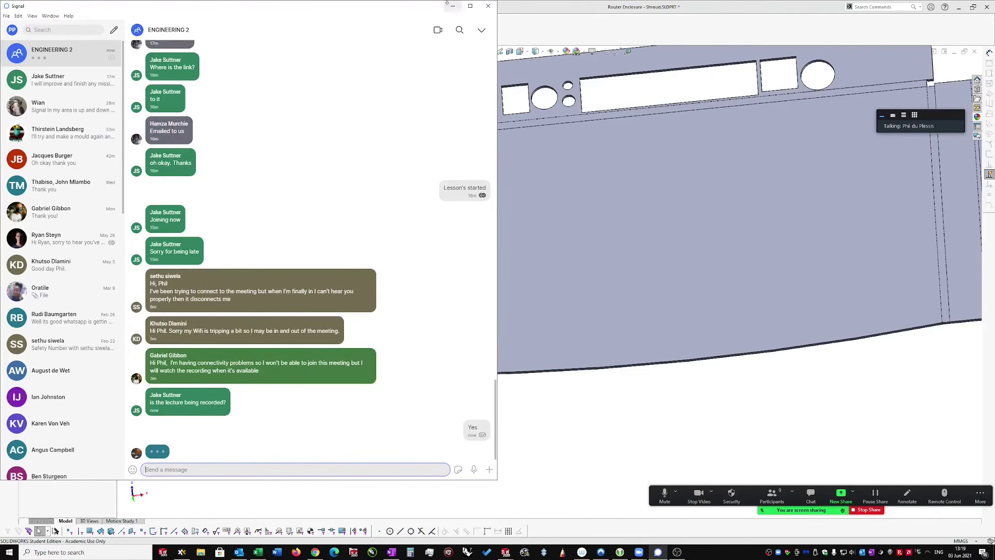
left_click(453, 6)
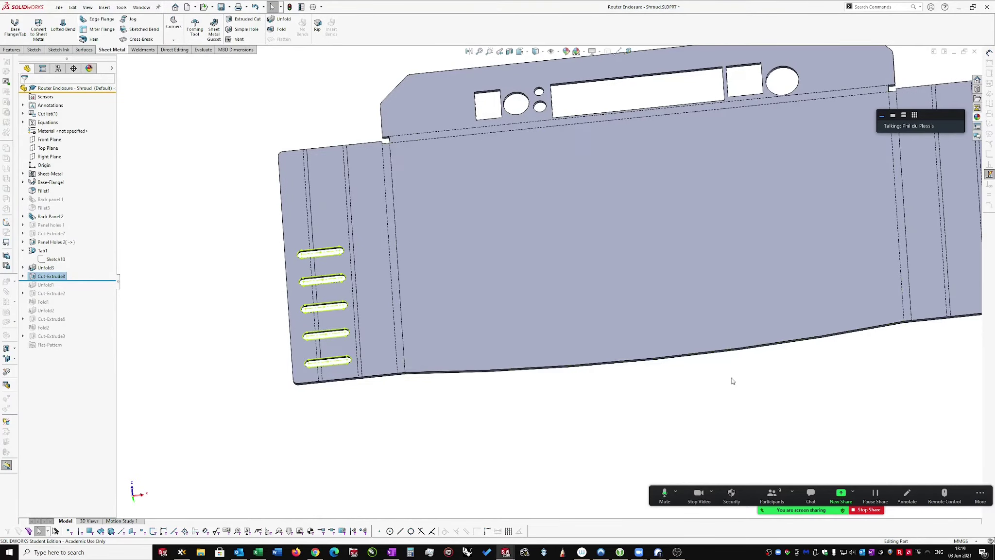
Fold all the shroud's bends back up with the large central face fixed, and show the part in isometric view.
scroll(689, 389, "up", 4)
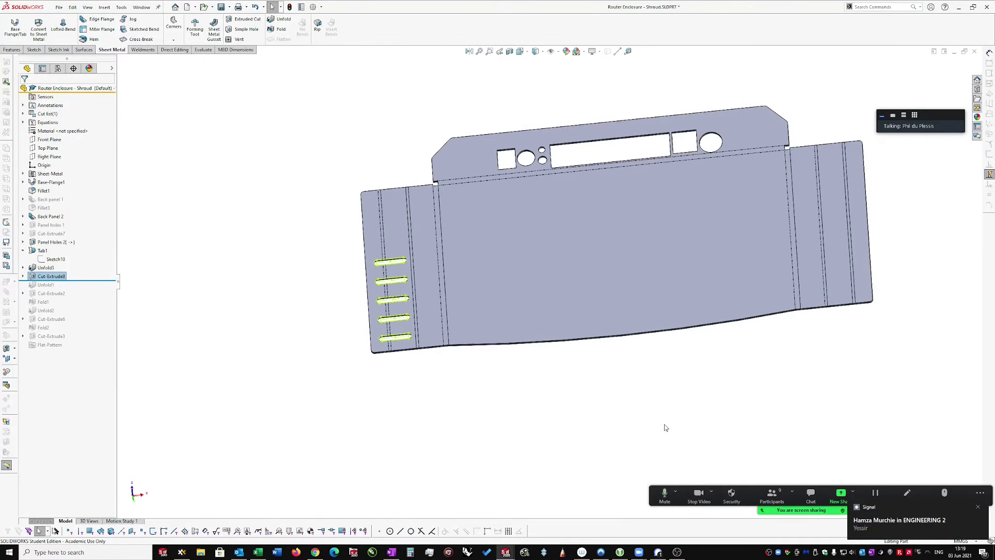
left_click(841, 340)
key("ctrl+1")
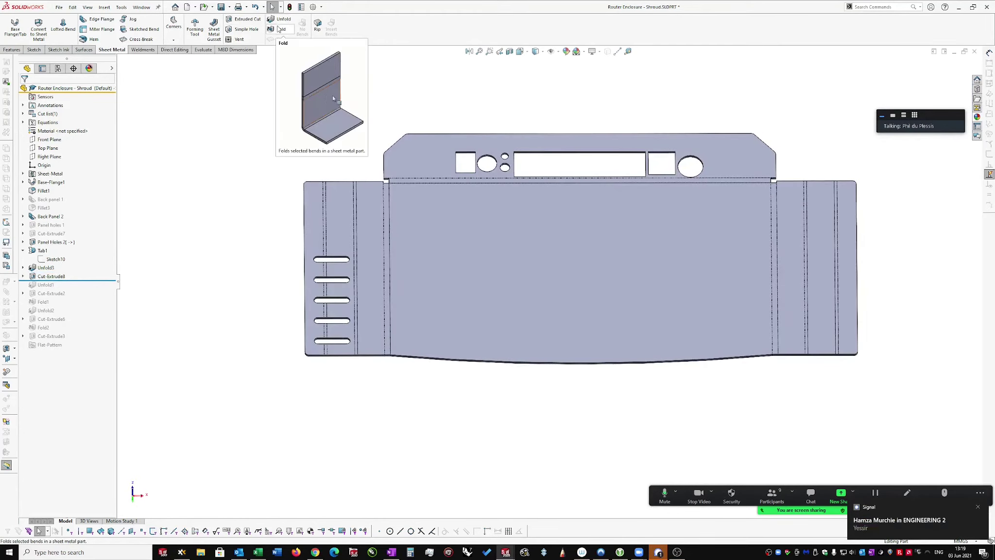
left_click(281, 29)
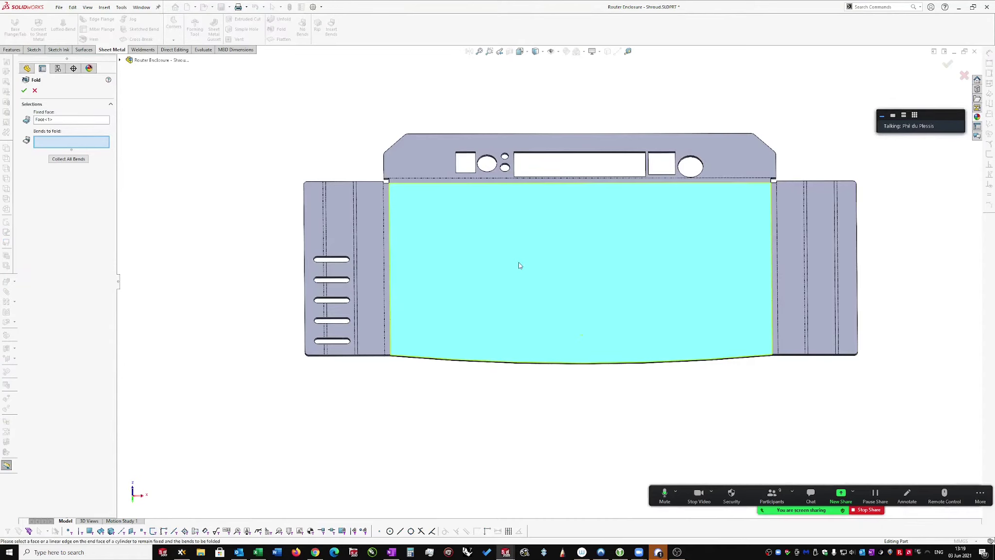
left_click(68, 158)
left_click(24, 91)
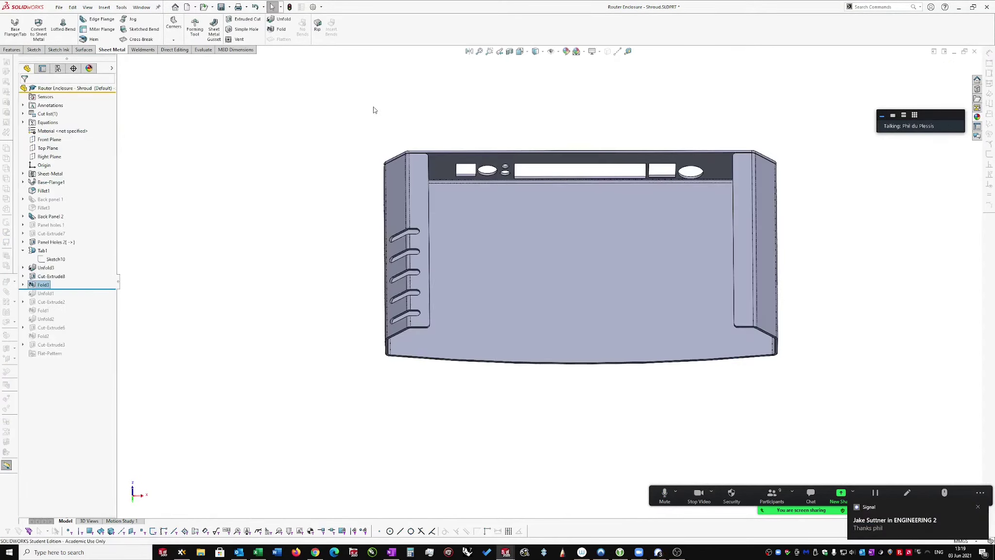
key("ctrl+7")
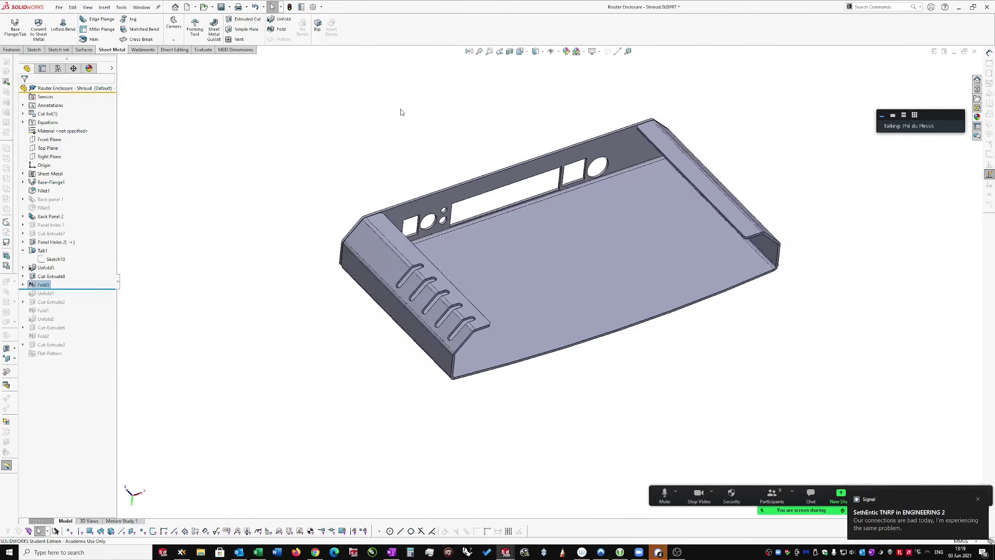
left_click(749, 327)
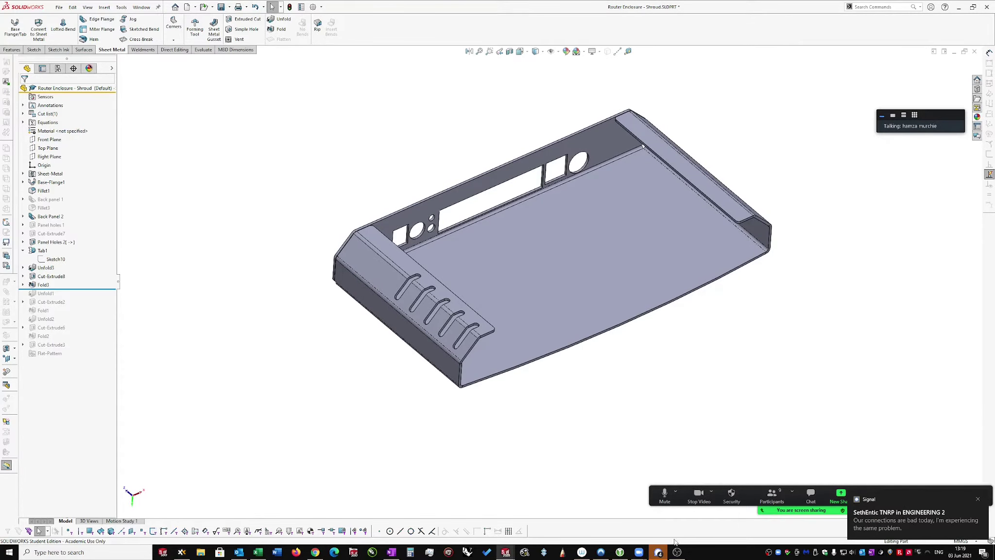
Switch to Signal, read the new messages in the ENGINEERING 2 group, and minimise the chat window.
left_click(657, 553)
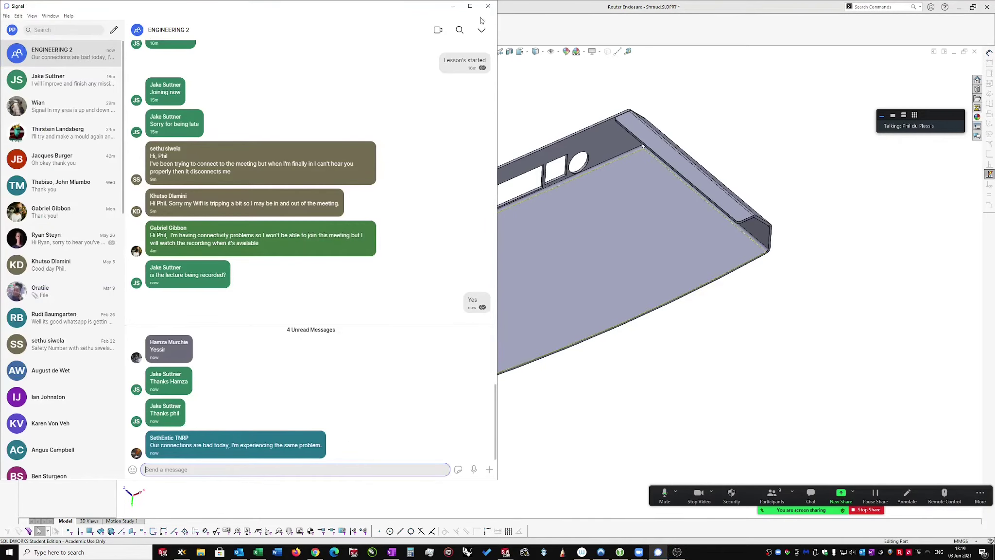
left_click(453, 5)
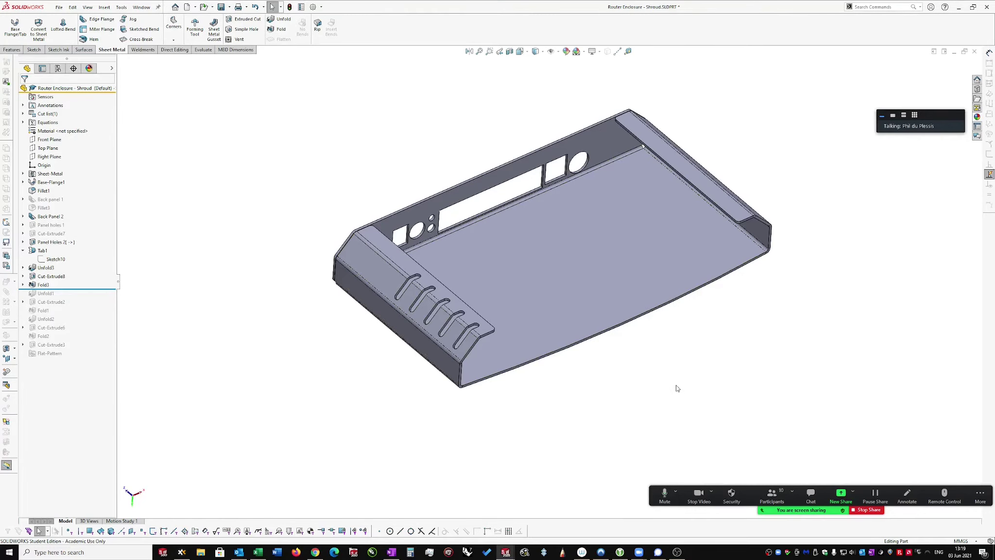
Delete the Unfold3, Cut-Extrude8 and Fold3 features of the five-slot demonstration, including all dependent items.
middle_click_drag(660, 389, 702, 355)
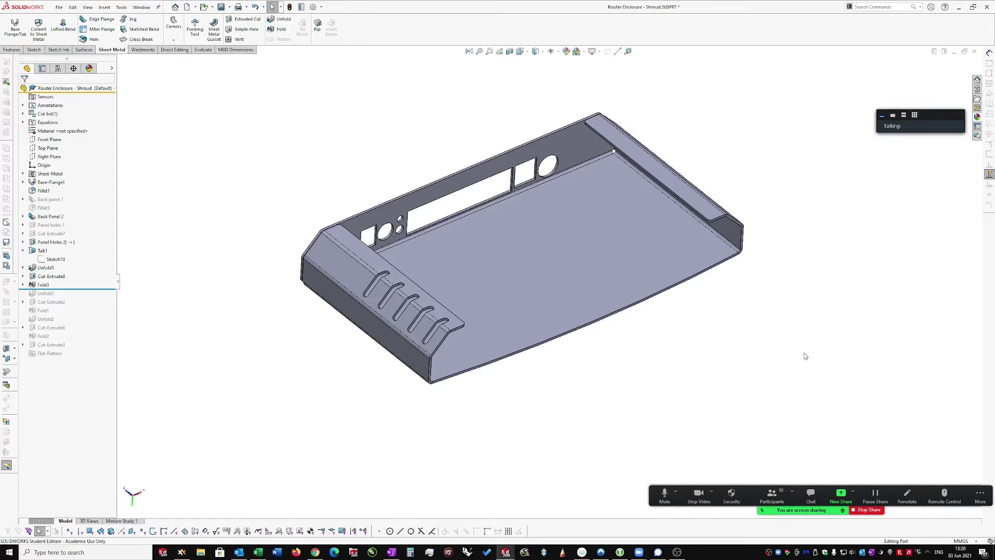
left_click(45, 267)
left_click(44, 276, "shift")
key("Escape")
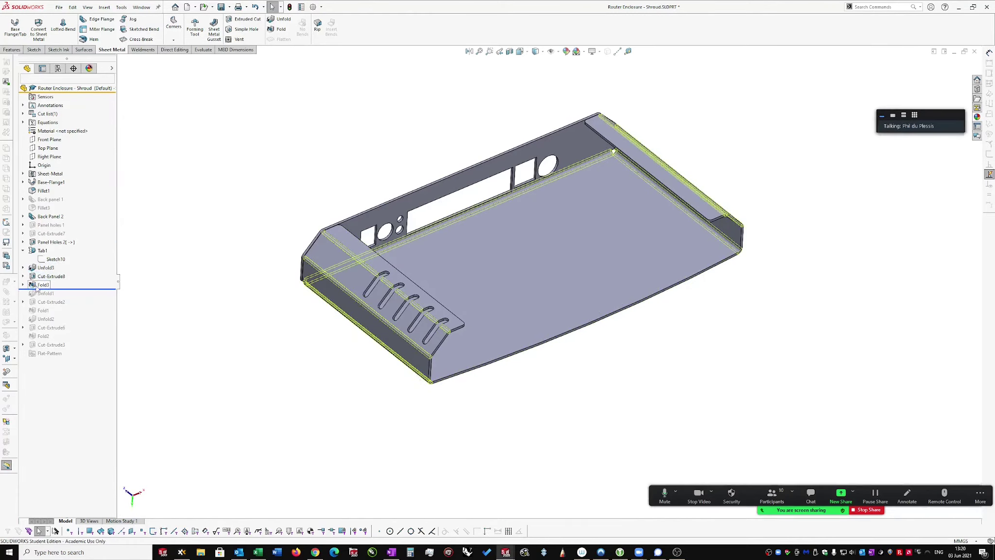
left_click(43, 268)
left_click(44, 276, "shift")
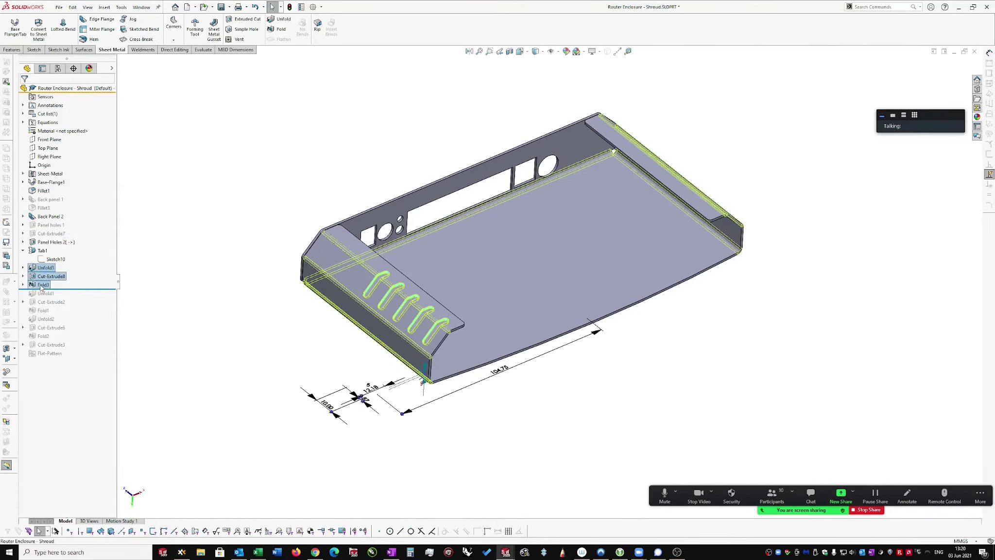
right_click(41, 287)
left_click(47, 274)
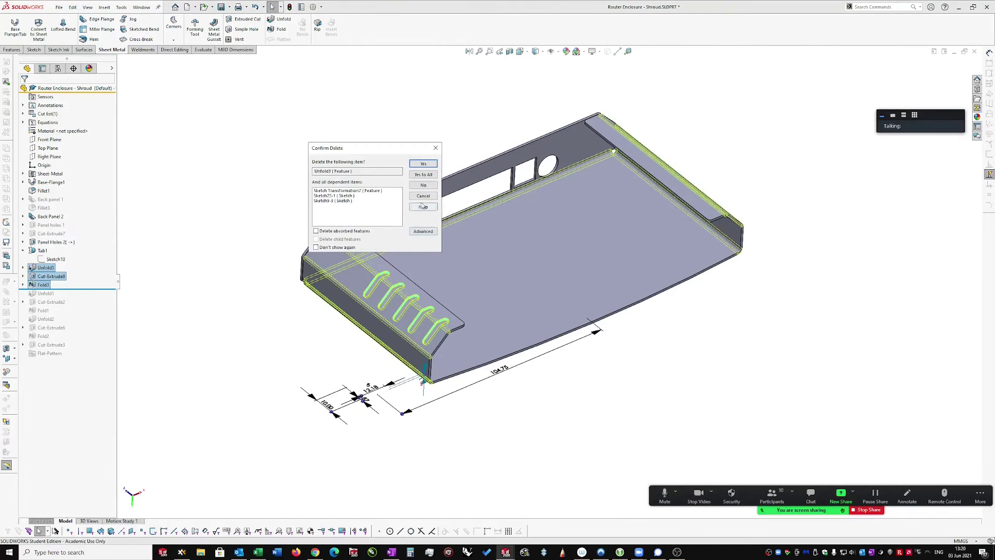
left_click(423, 174)
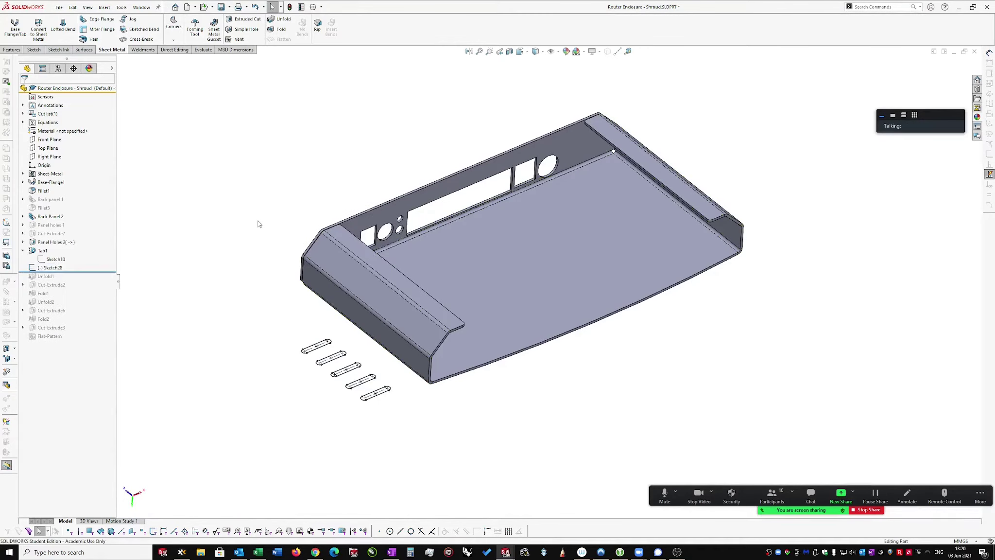
Delete the leftover five-slot sketch and roll the feature history forward to just below the Flat-Pattern's preceding cut, Cut-Extrude3.
left_click(53, 267)
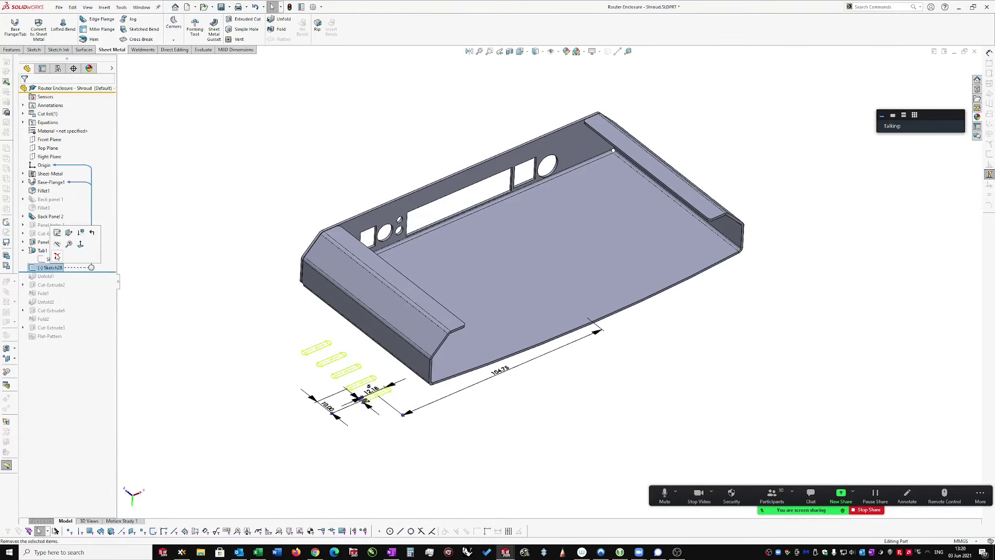
key("Delete")
left_click(424, 163)
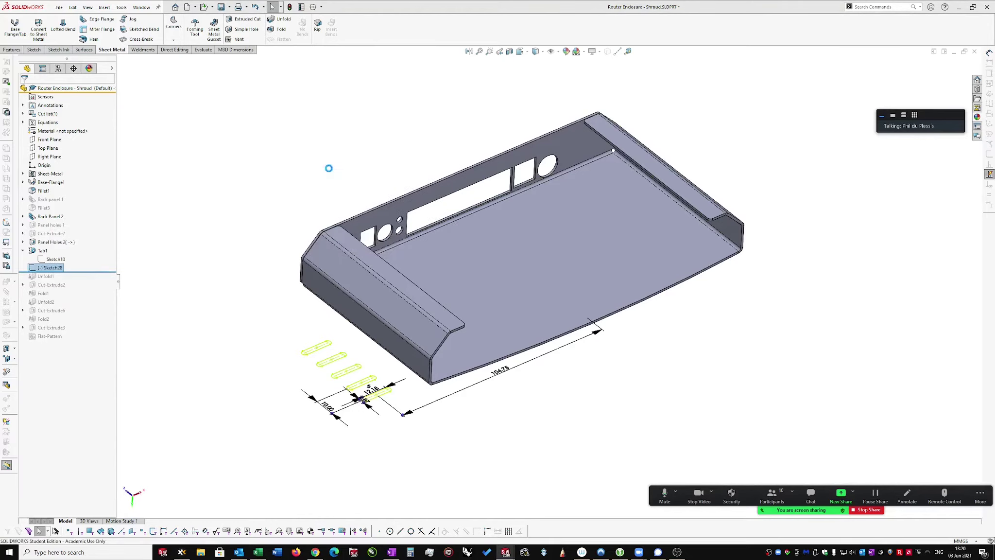
mouse_move(90, 263)
left_mouse_down()
mouse_move(89, 289)
mouse_move(89, 279)
left_mouse_up()
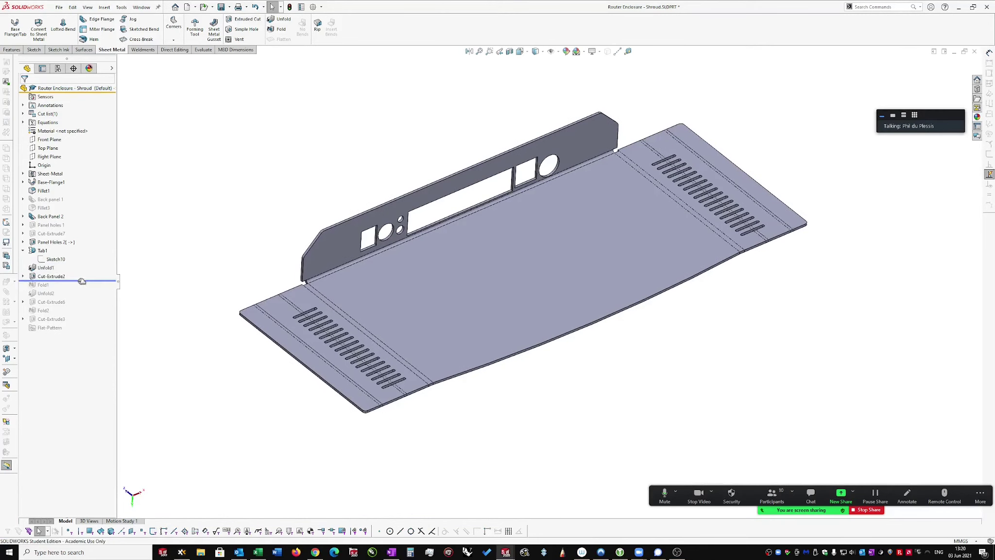
left_click_drag(78, 280, 73, 334)
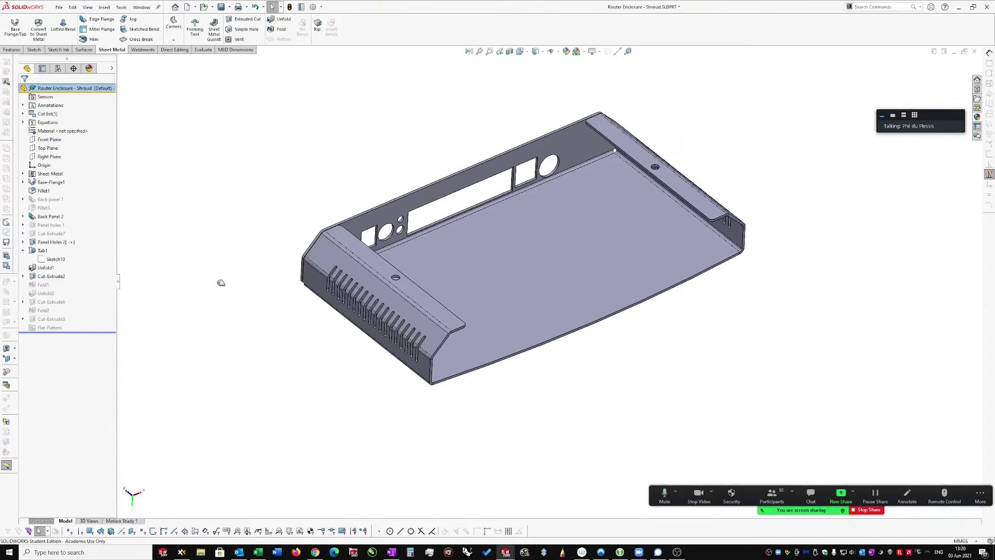
Examine the round holes in the shroud's two inward flanges with their dimensions, and inspect the part from underneath and behind.
left_click(334, 230)
scroll(375, 311, "down", 5)
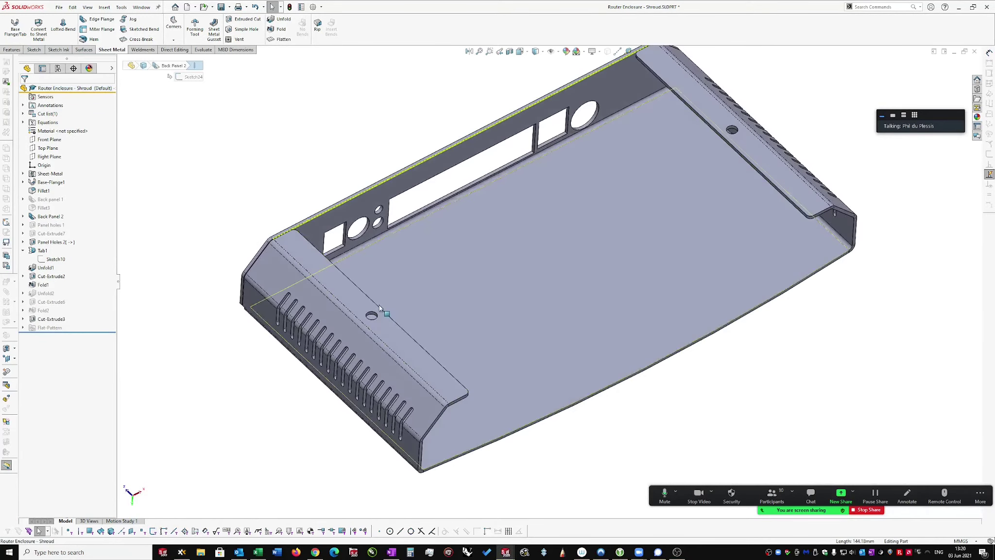
middle_click_drag(732, 196, 690, 219)
scroll(311, 243, "down", 3)
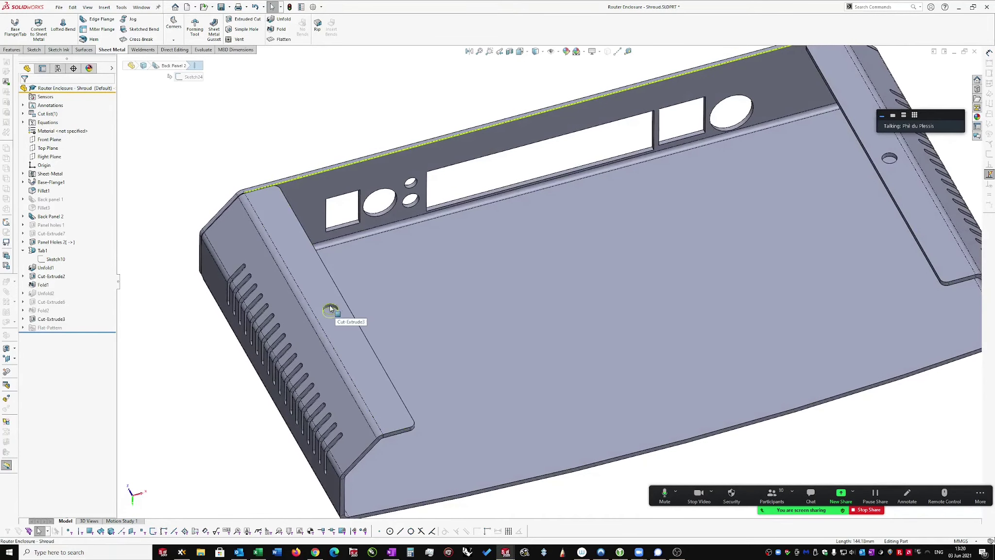
double_click(330, 309)
scroll(323, 311, "up", 2)
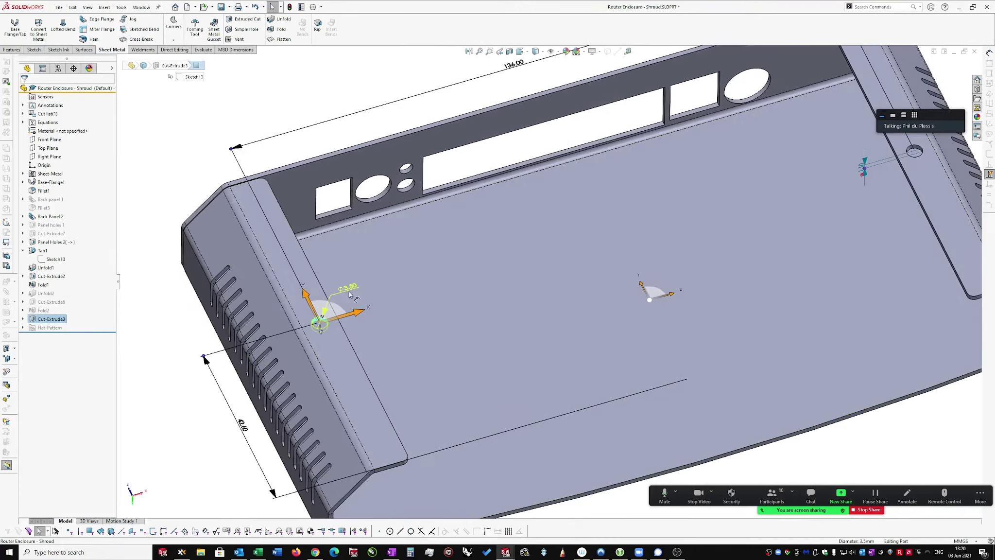
scroll(353, 292, "up", 4)
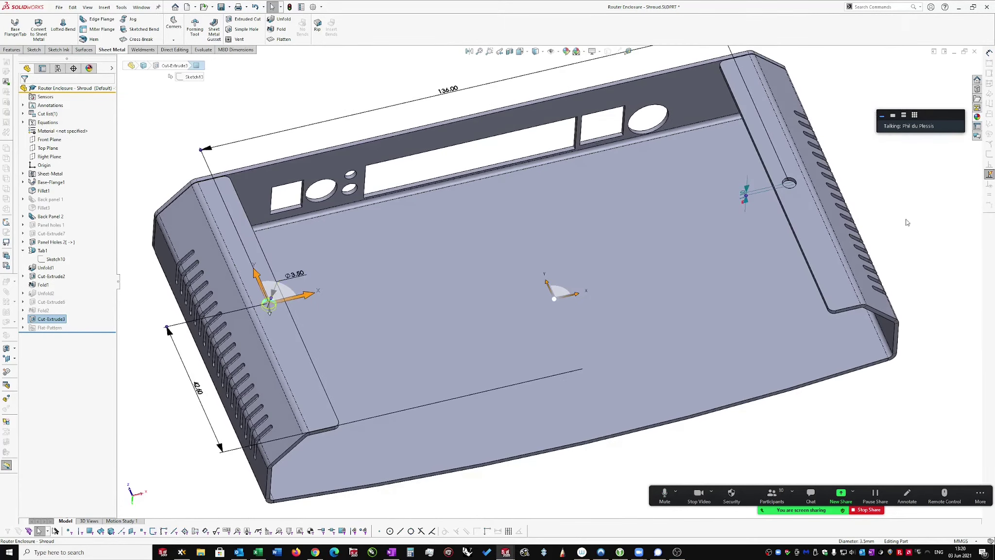
left_click(893, 215)
middle_click_drag(892, 216, 534, 184)
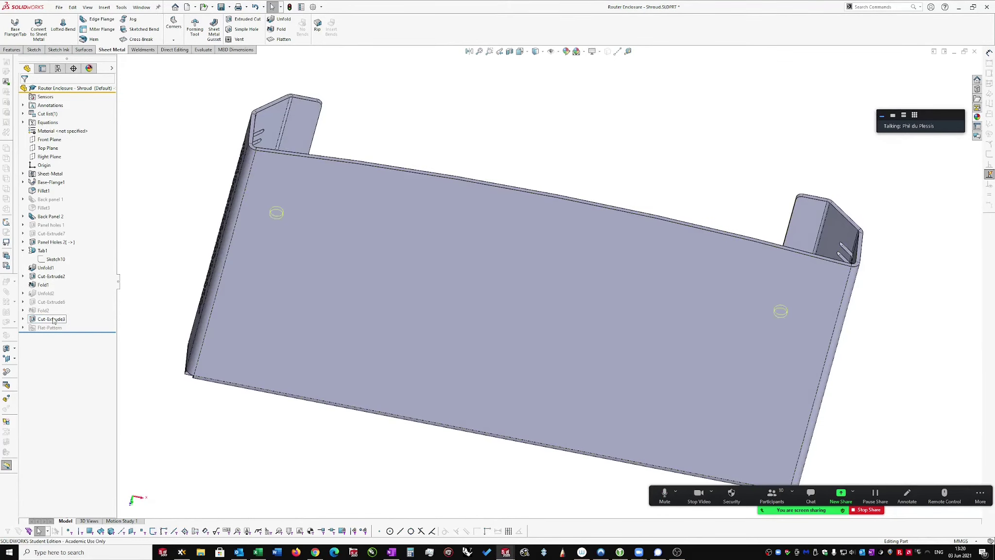
middle_click_drag(298, 272, 346, 240)
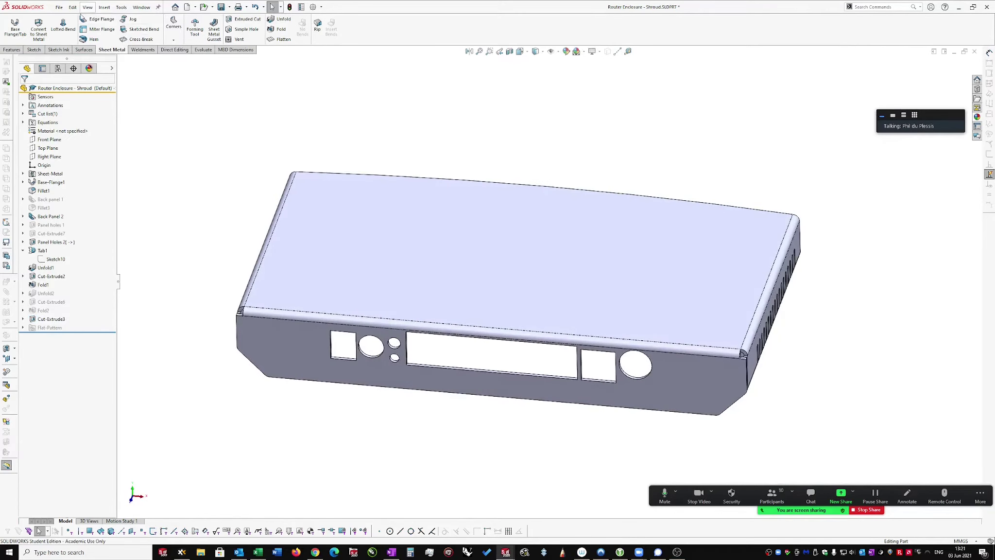
Create a new drawing from the shroud part using the A1 - UJ 2021 template.
left_click(59, 7)
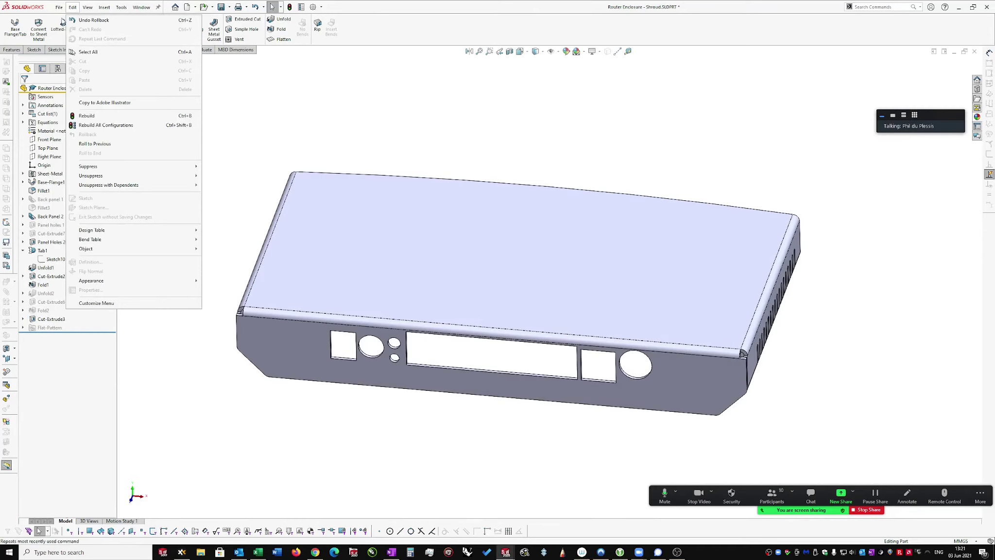
left_click(60, 8)
left_click(60, 8)
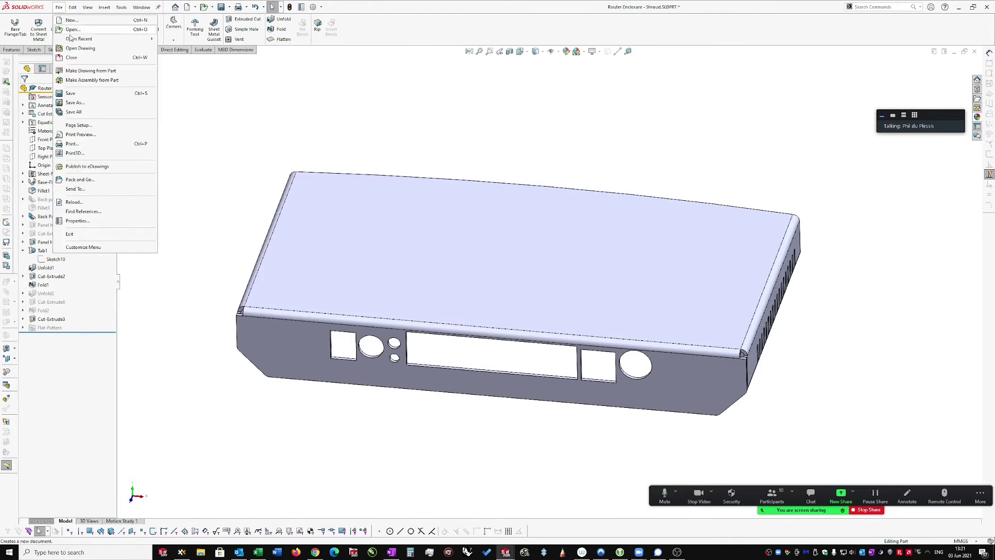
left_click(90, 71)
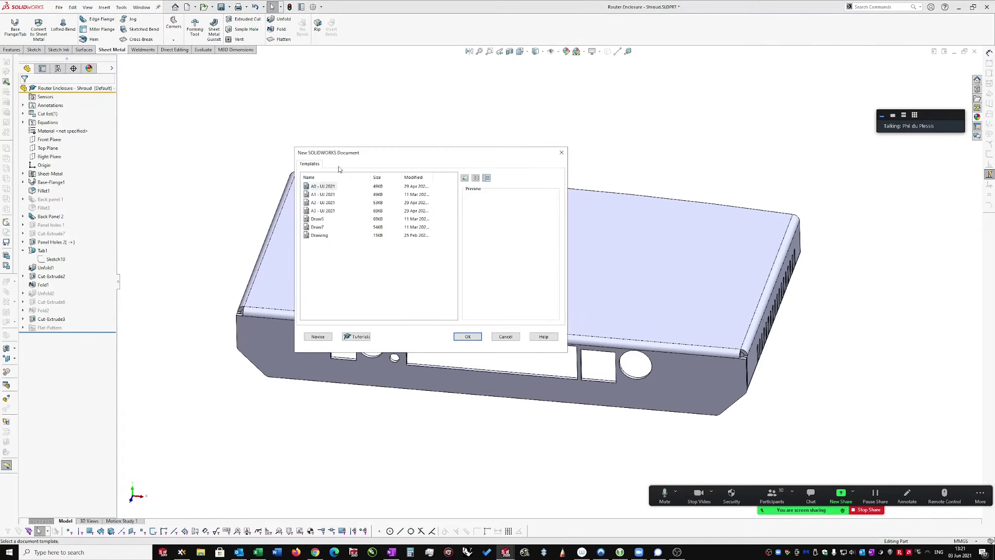
left_click(307, 203)
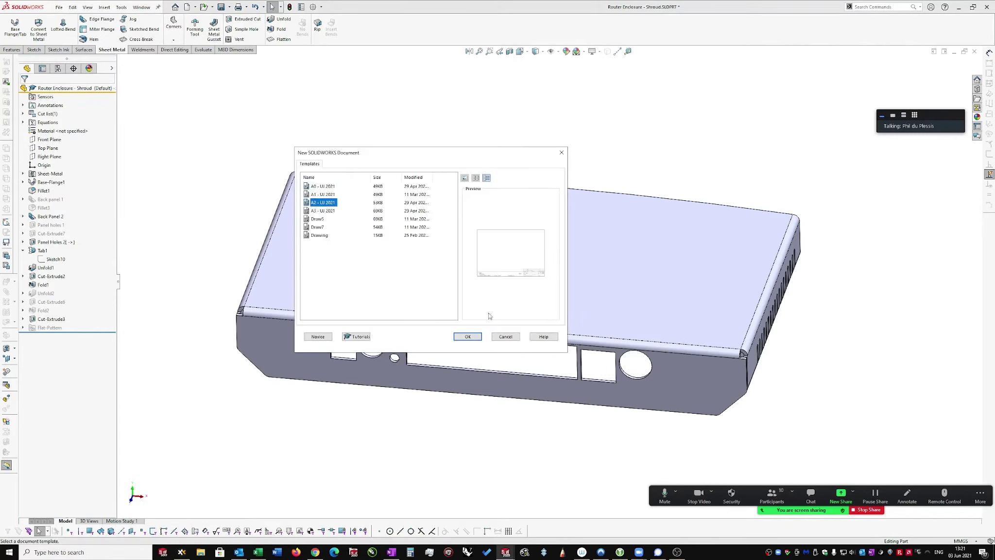
left_click(306, 196)
left_click(458, 335)
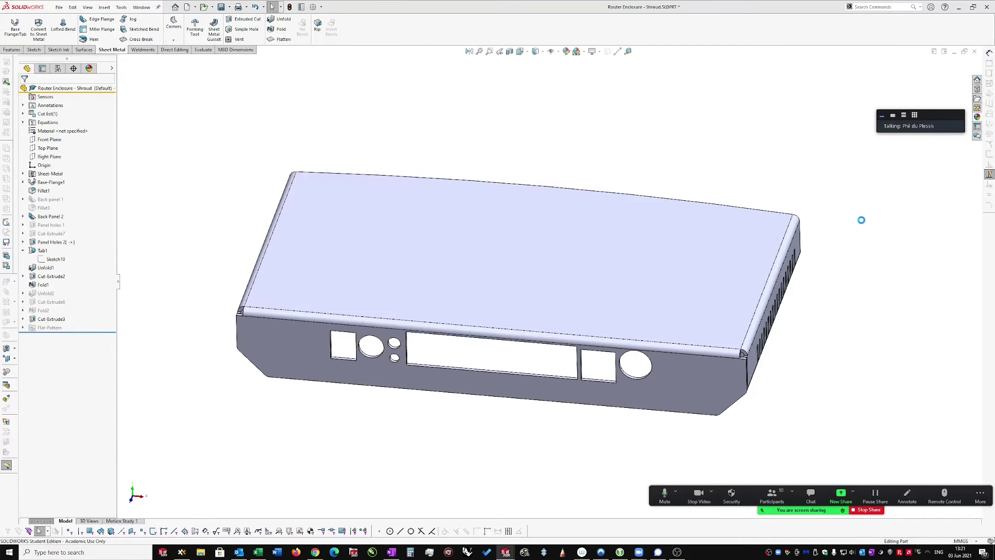
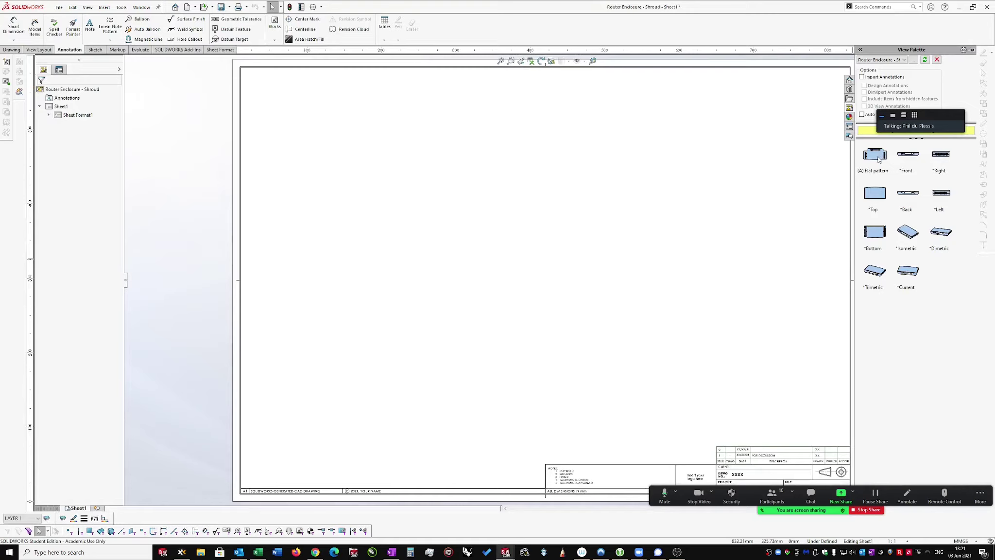
Place the shroud's flat-pattern view in the left half of the sheet and shift it slightly up and right.
left_click_drag(877, 158, 411, 324)
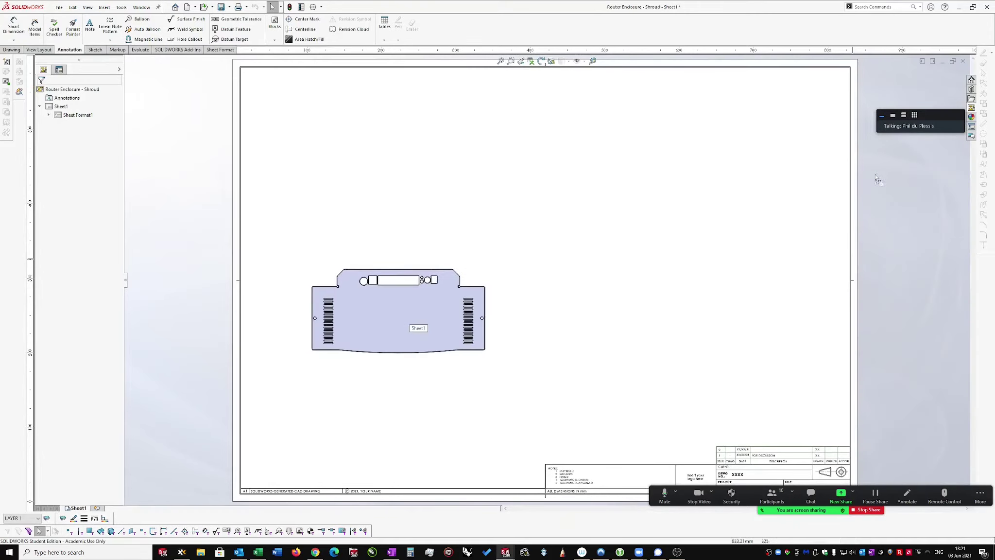
left_click(973, 109)
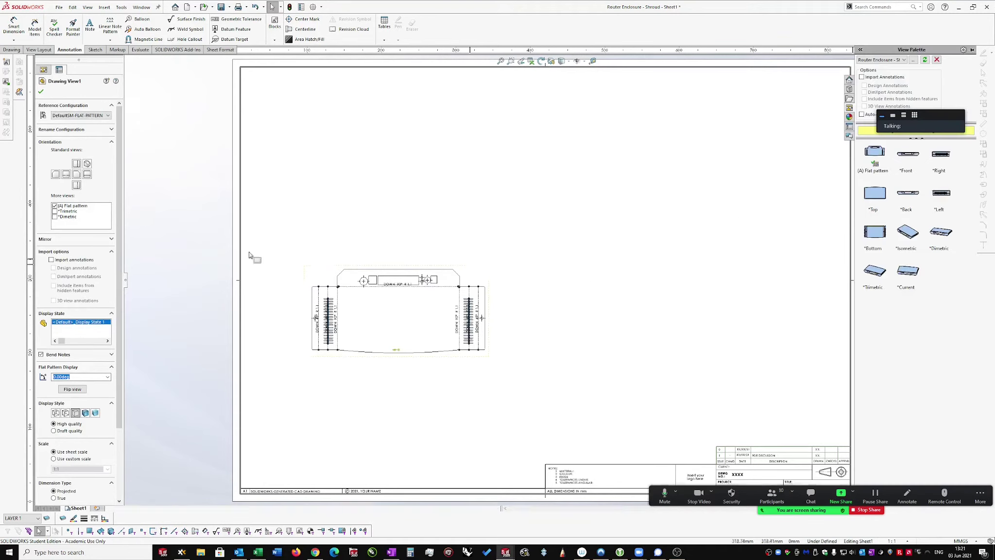
left_click(41, 91)
scroll(537, 313, "down", 3)
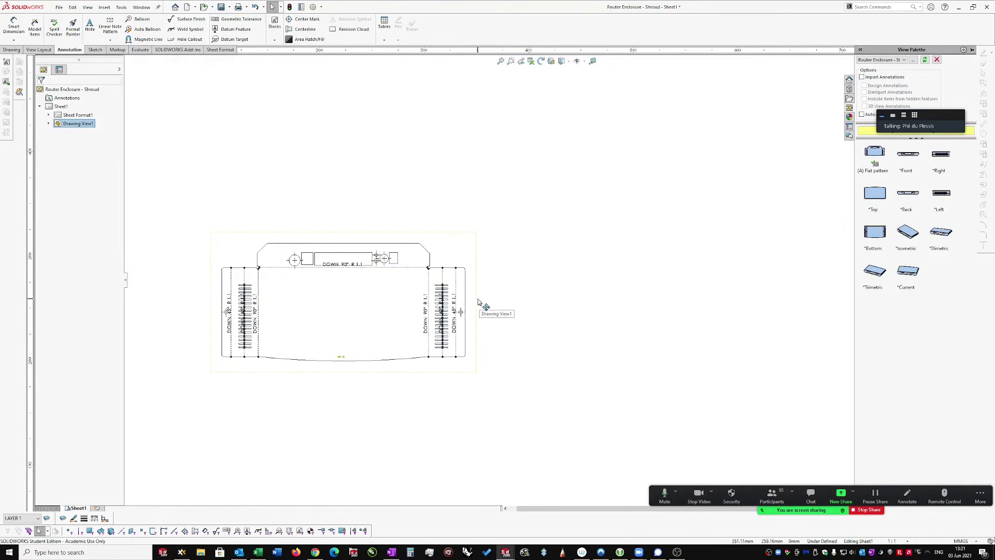
left_click_drag(481, 301, 496, 279)
scroll(234, 306, "down", 1)
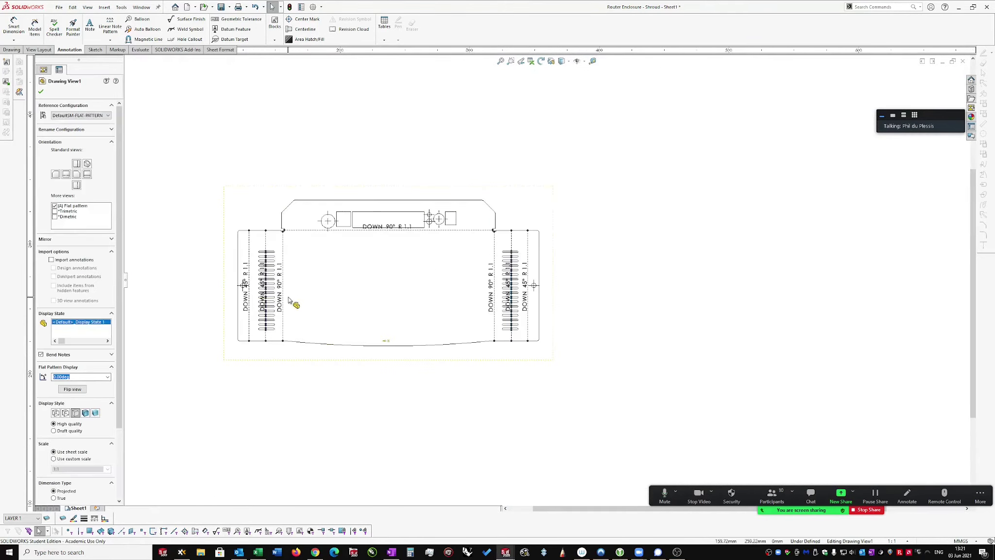
scroll(291, 298, "down", 2)
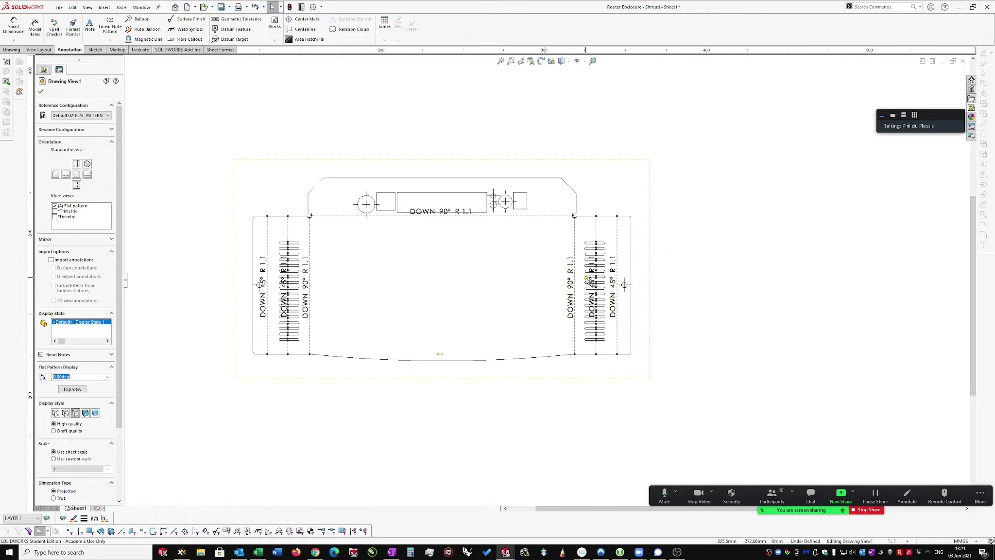
Move the upper DOWN 90° R 1.1 bend note above the outline and the leftmost DOWN 45° R 1.1 note outside it.
left_click_drag(437, 214, 432, 171)
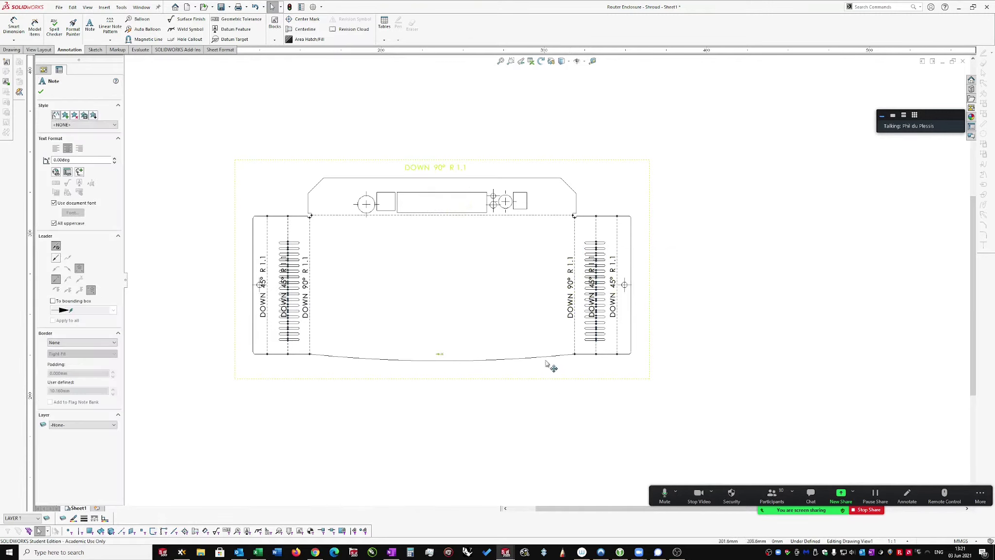
left_click(262, 279)
left_click_drag(226, 281, 228, 285)
left_click_drag(303, 306, 266, 305)
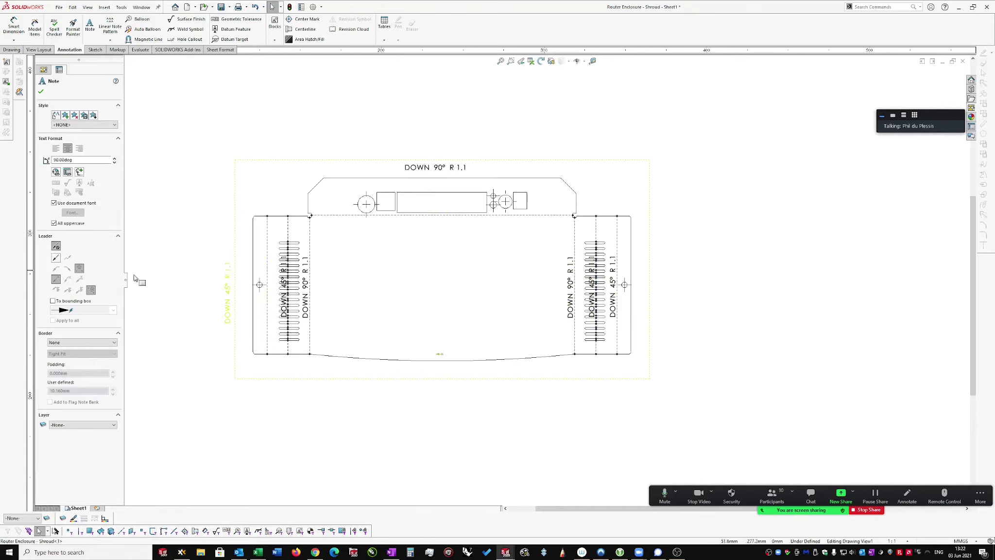
left_click(221, 165)
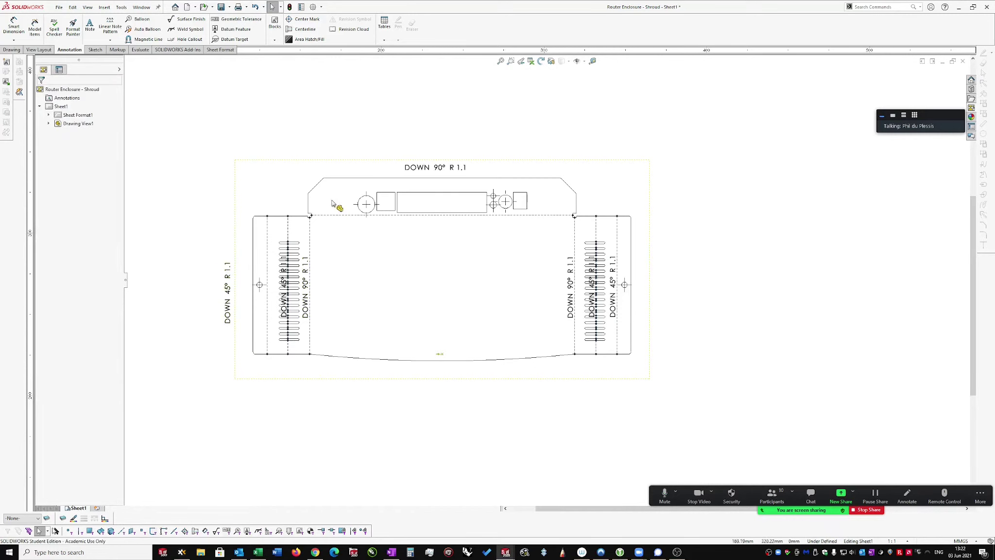
Turn off the sheet metal bend notes in the flat-pattern view and move the view lower on the sheet.
left_click(318, 162)
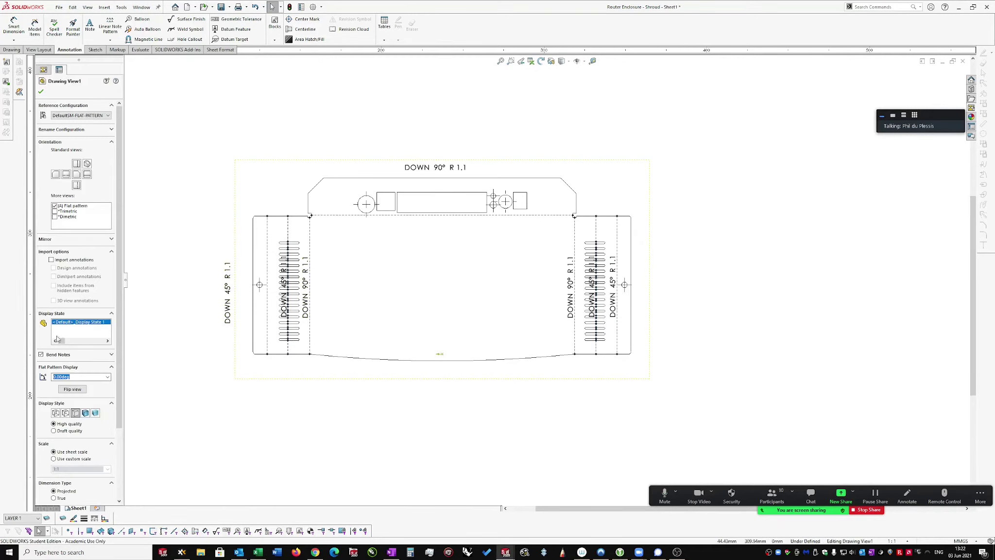
scroll(102, 478, "down", 3)
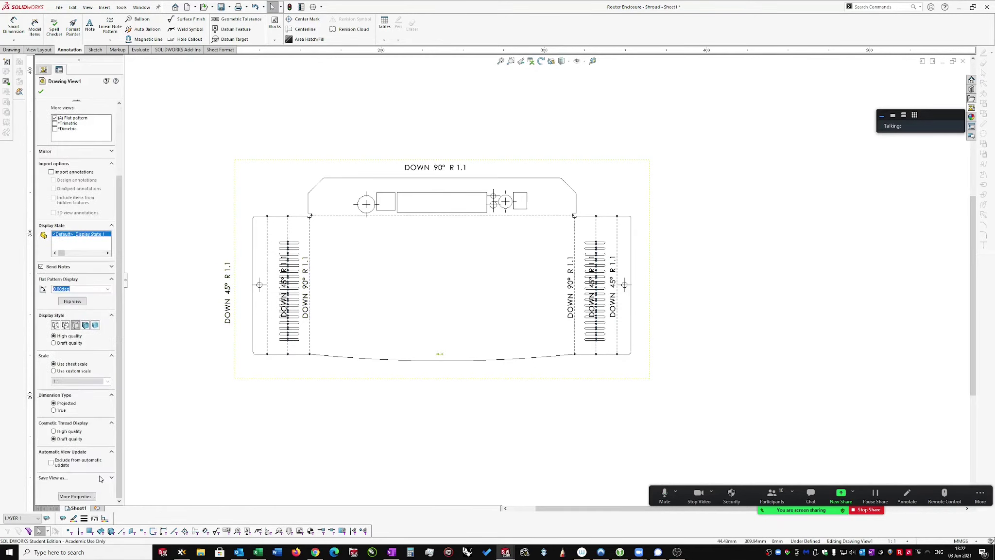
left_click(75, 497)
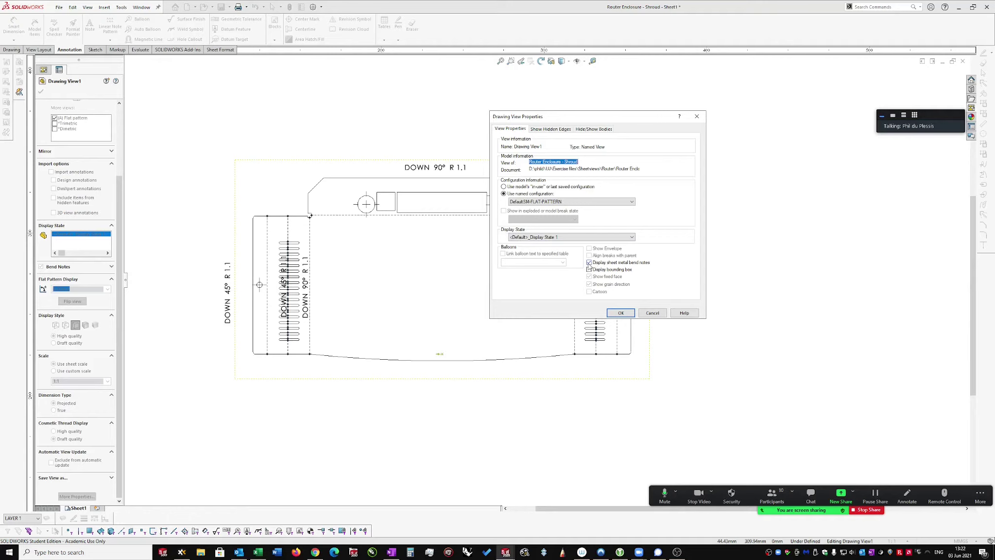
left_click(621, 315)
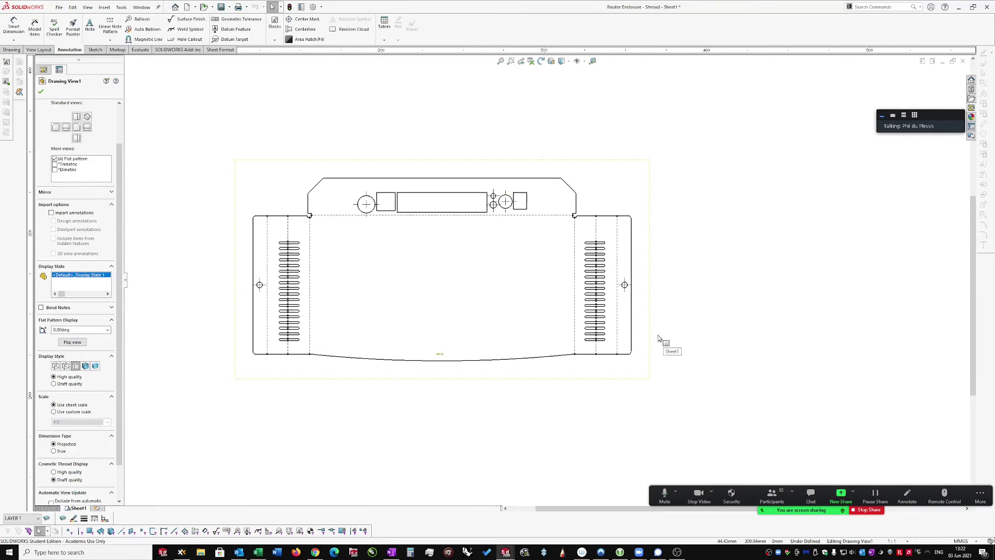
mouse_move(639, 339)
left_mouse_down()
mouse_move(642, 378)
mouse_move(627, 402)
left_mouse_up()
scroll(634, 316, "up", 2)
left_click(671, 298)
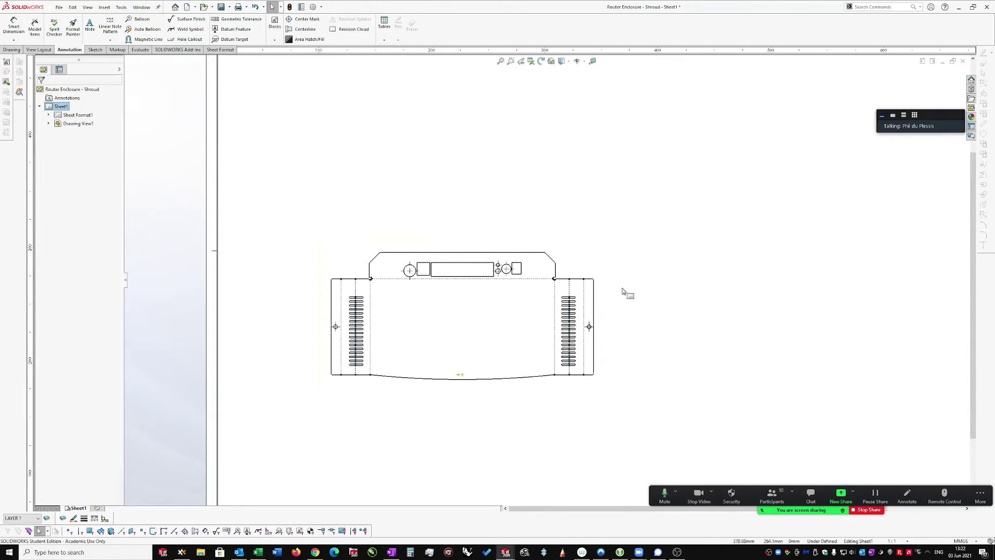
Insert a front model view of Router Enclosure - Shroud above the flat pattern and move the flat-pattern view down to make room.
left_click(12, 50)
left_click(10, 27)
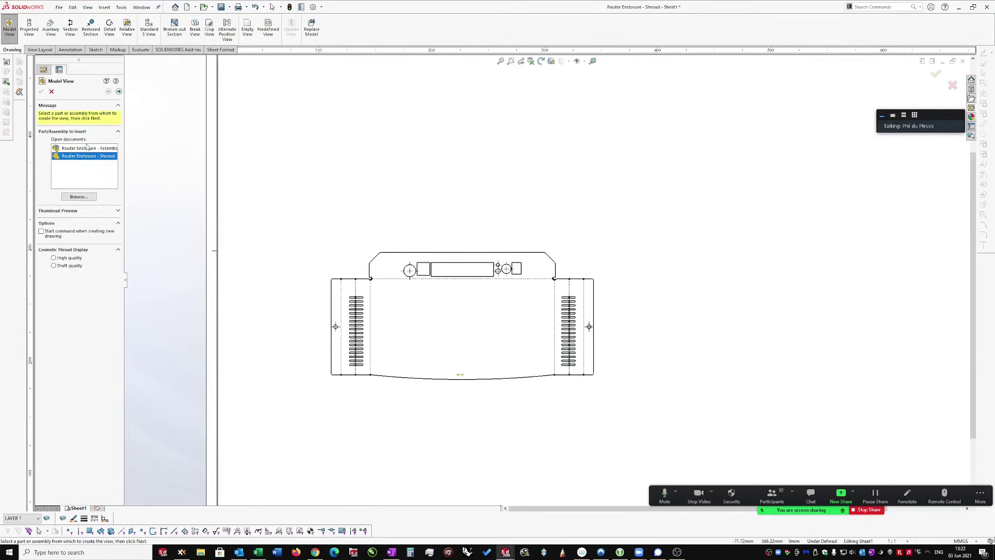
double_click(88, 156)
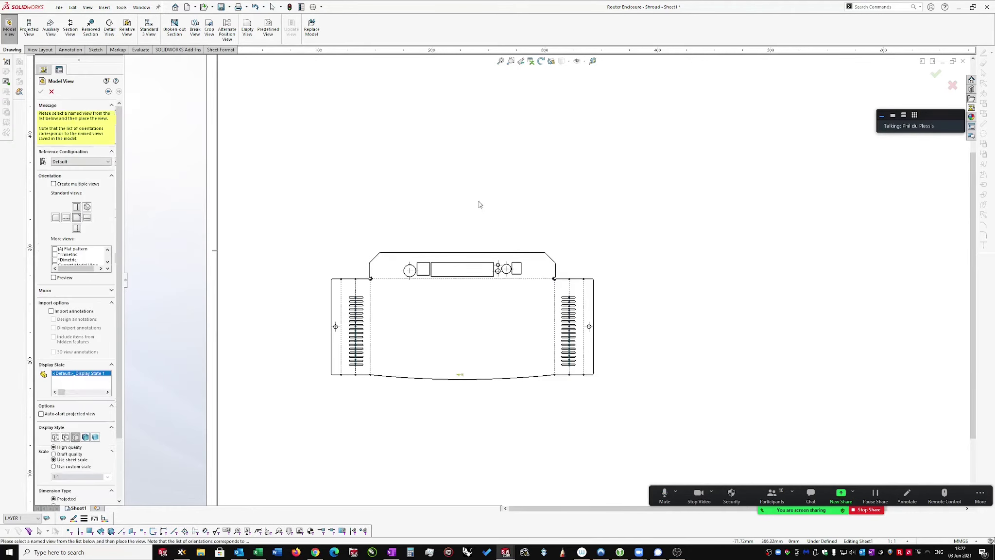
left_click(463, 160)
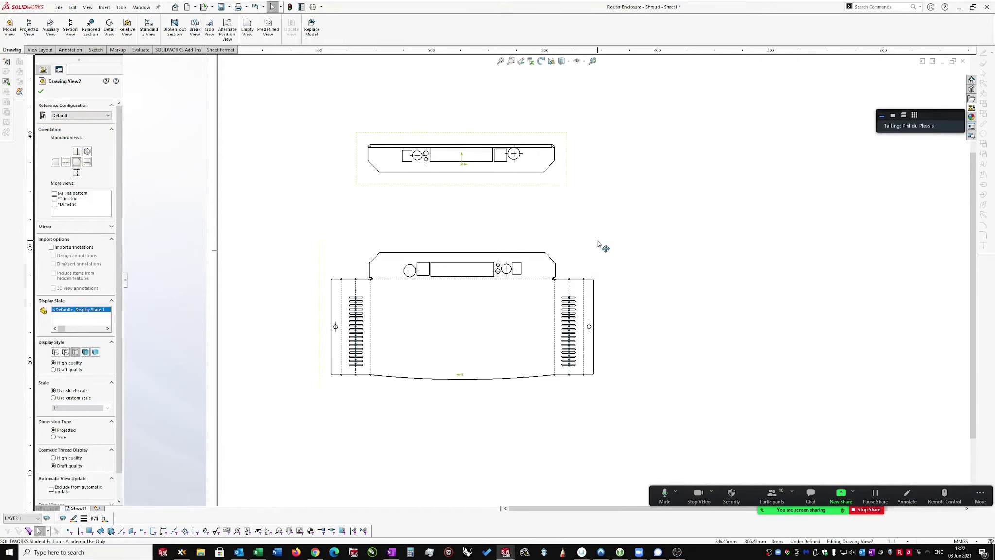
left_click_drag(598, 241, 604, 310)
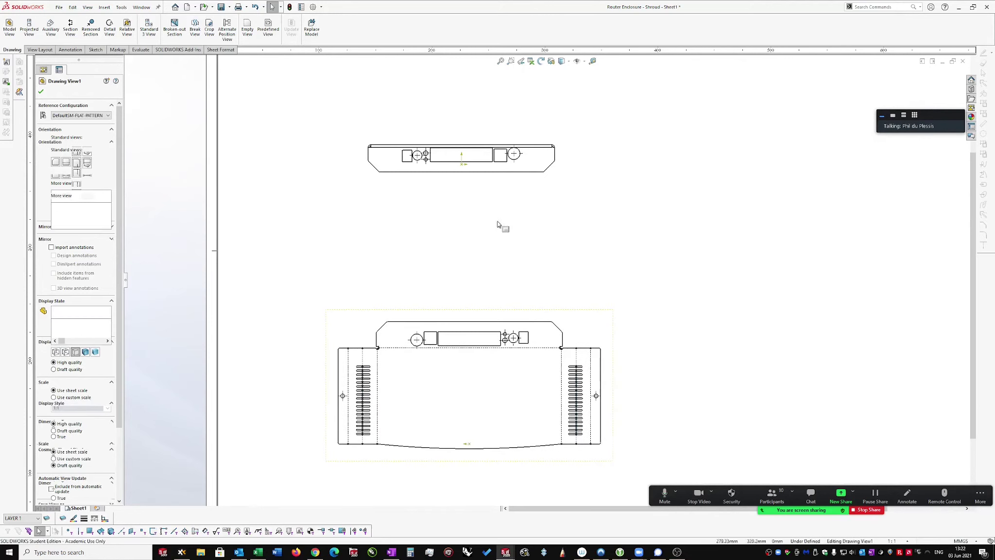
Try the isometric orientation on the upper view and return it to the front orientation.
left_click(572, 183)
left_click(88, 162)
left_click(88, 152)
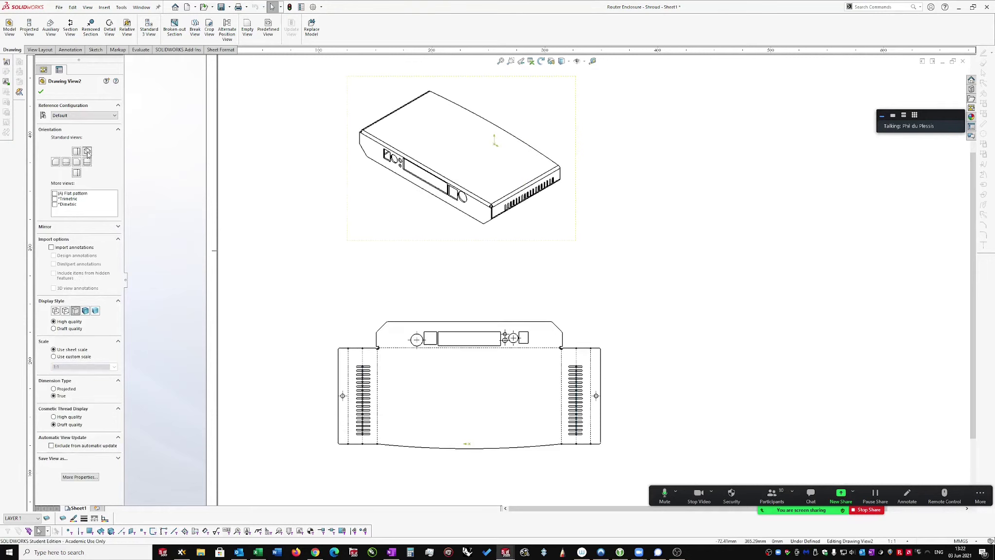
left_click(75, 162)
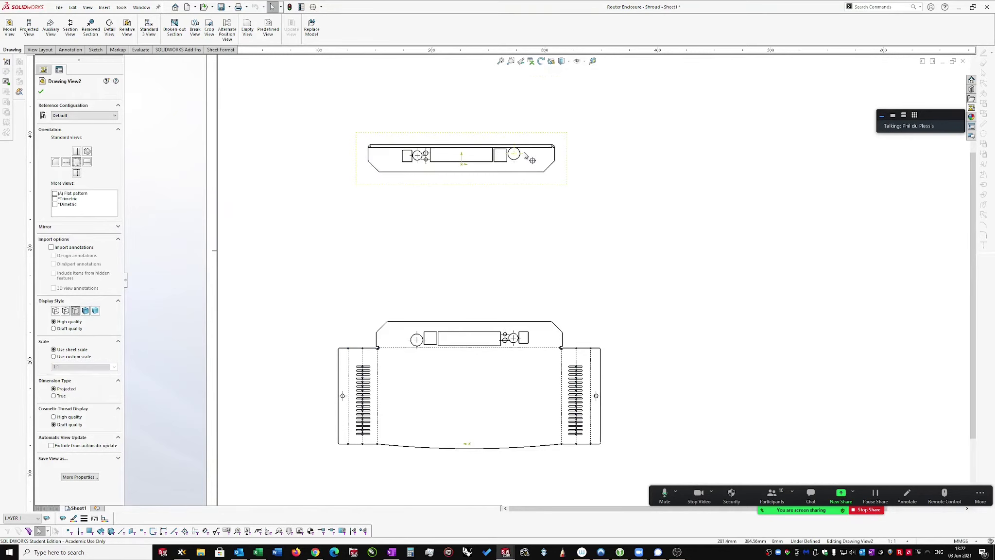
Switch the upper view to the flat pattern and turn off its sheet metal bend notes.
left_click(54, 194)
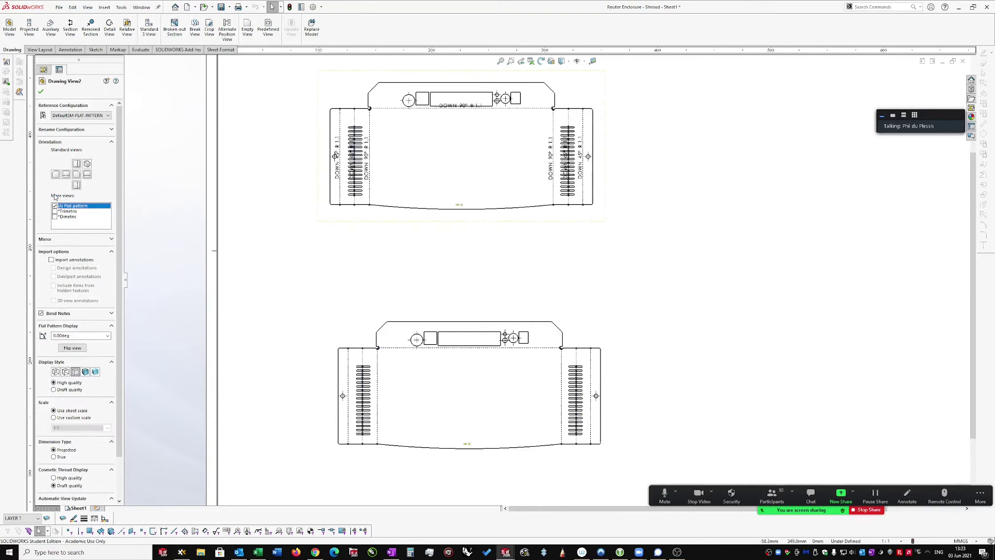
left_click_drag(421, 227, 426, 247)
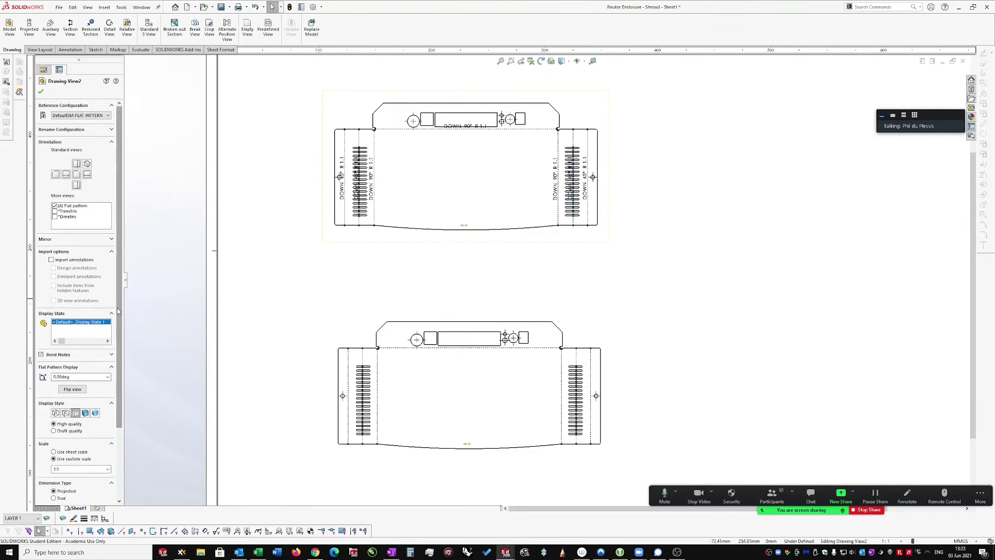
scroll(118, 311, "down", 3)
left_click(76, 496)
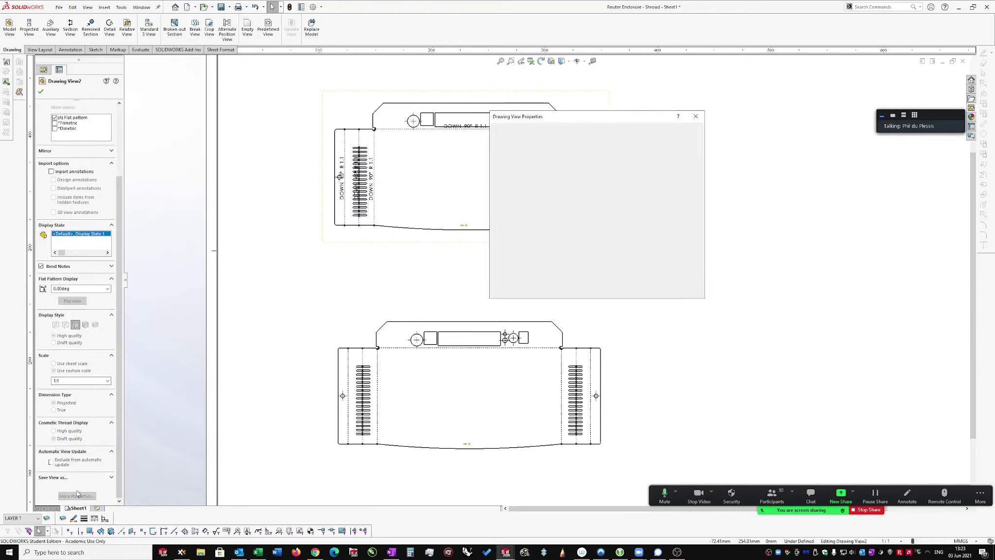
left_click(589, 262)
left_click(621, 313)
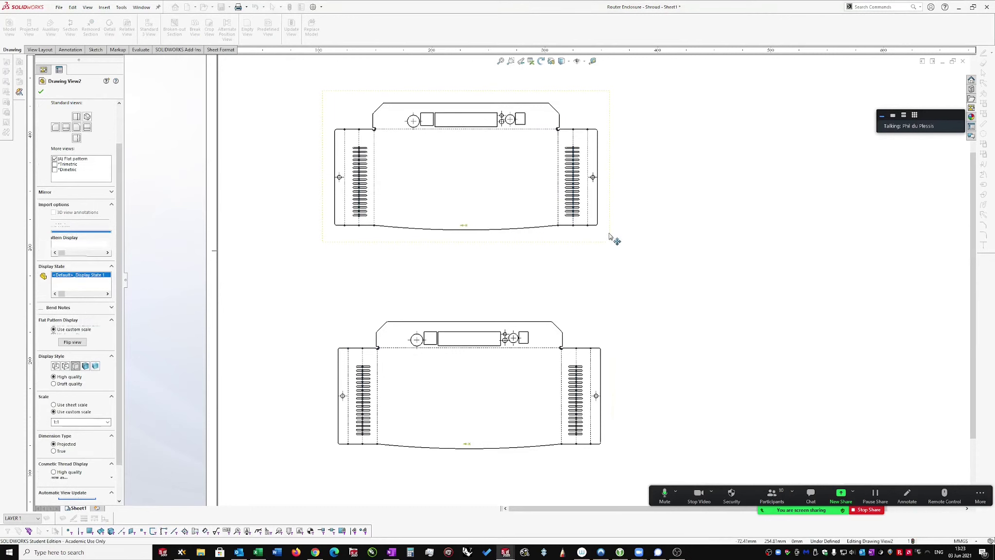
Line up the upper view directly above the lower flat pattern and set its orientation to front.
left_click_drag(603, 263, 612, 263)
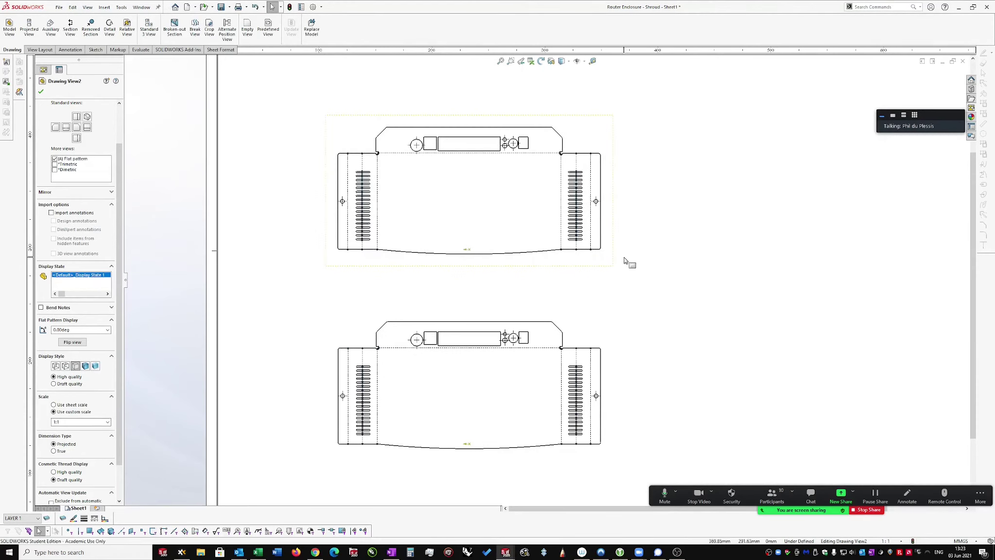
left_click(613, 254)
left_click(55, 160)
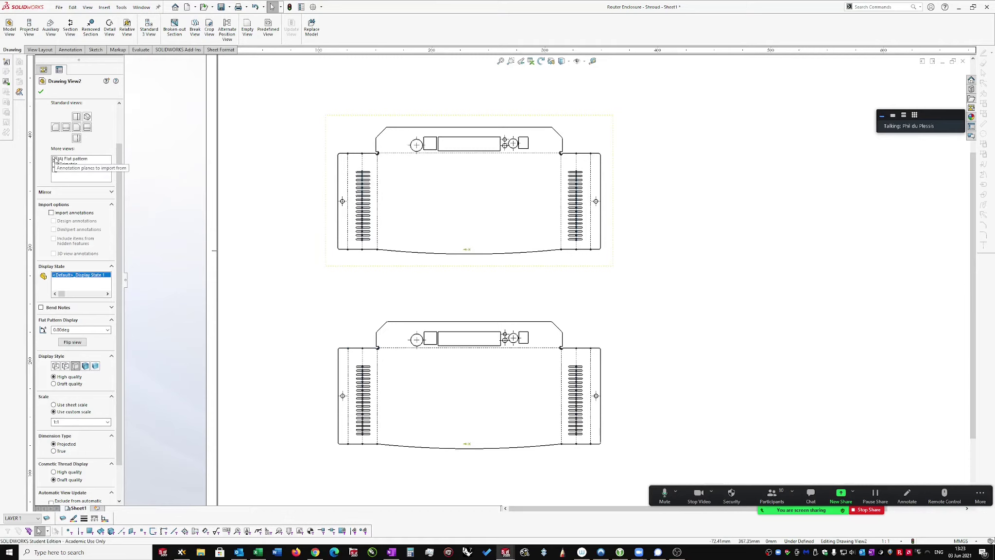
left_click(76, 127)
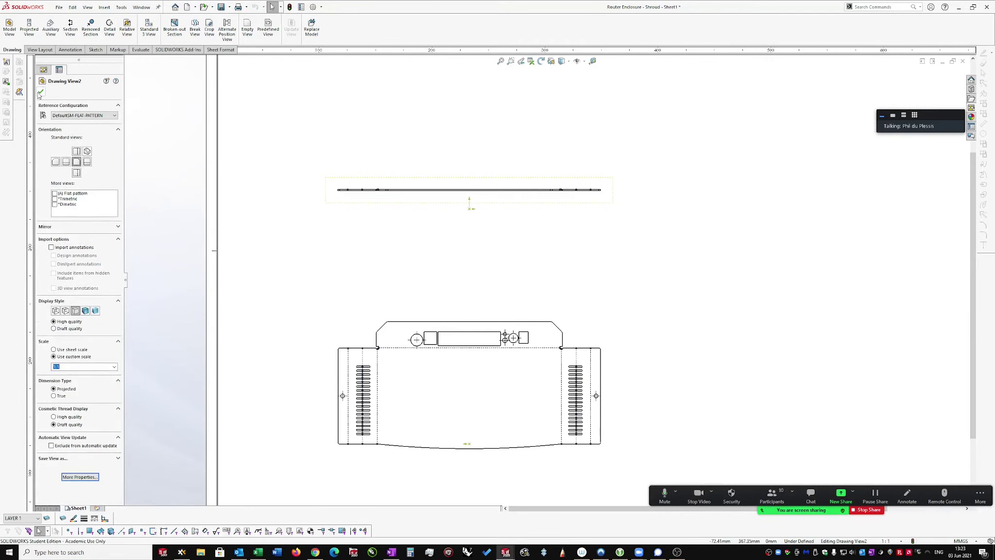
Try the top and flat-pattern orientations on the upper view and return it to front.
left_click(78, 152)
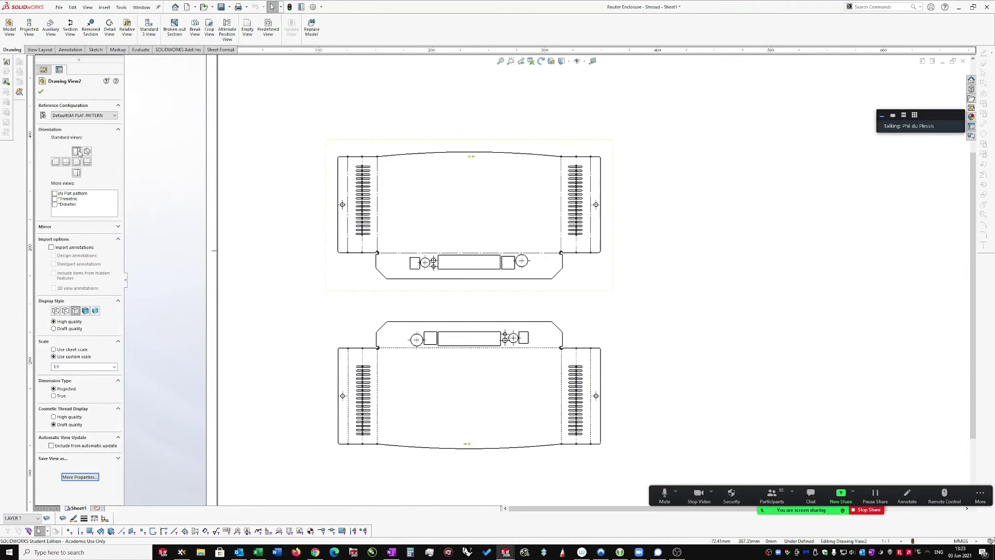
left_click(55, 194)
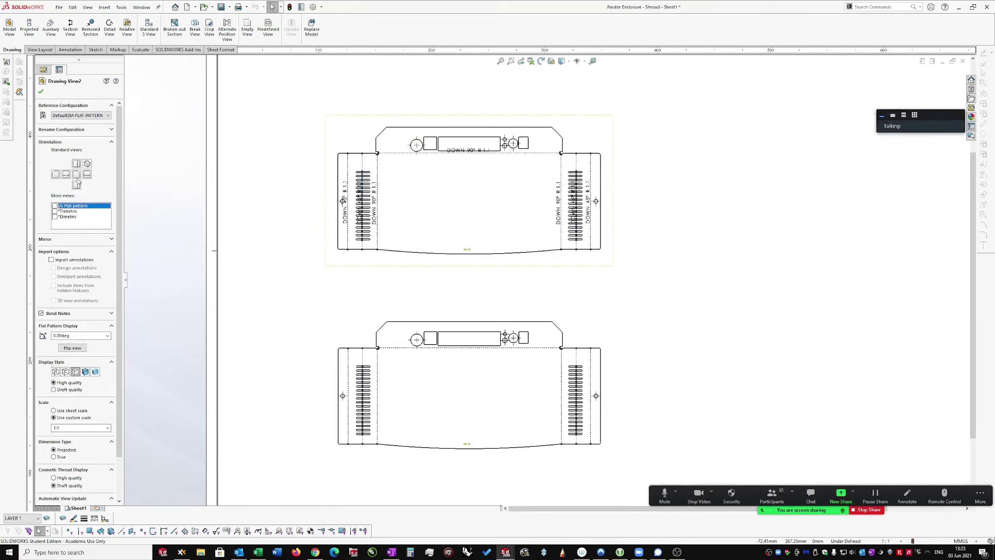
left_click(76, 175)
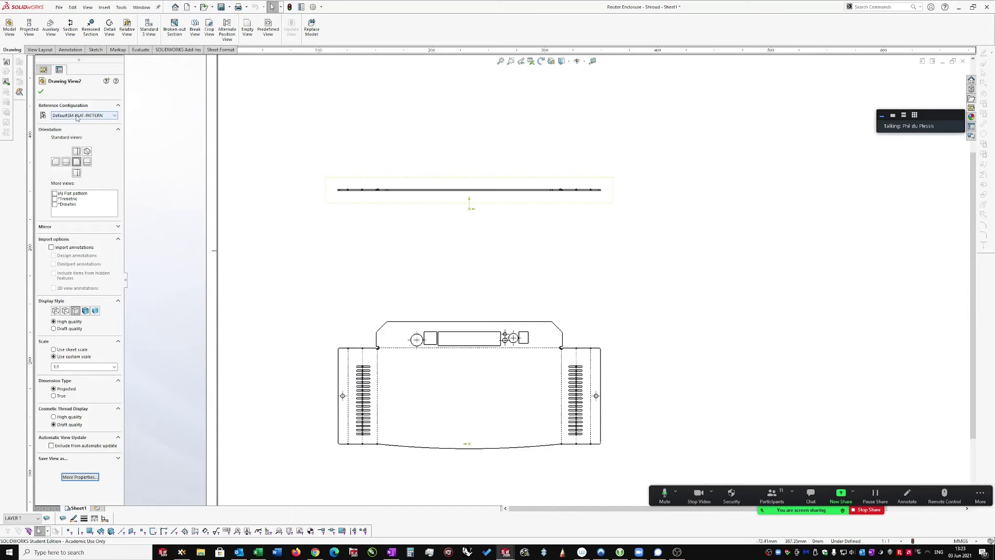
Set the upper view's reference configuration to Default so it uses the folded shroud.
left_click(115, 116)
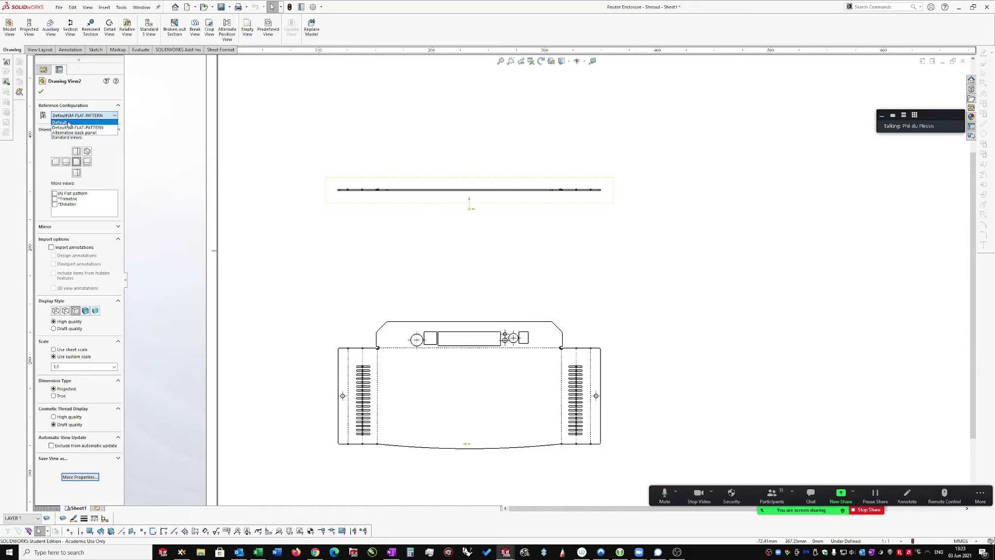
left_click(65, 123)
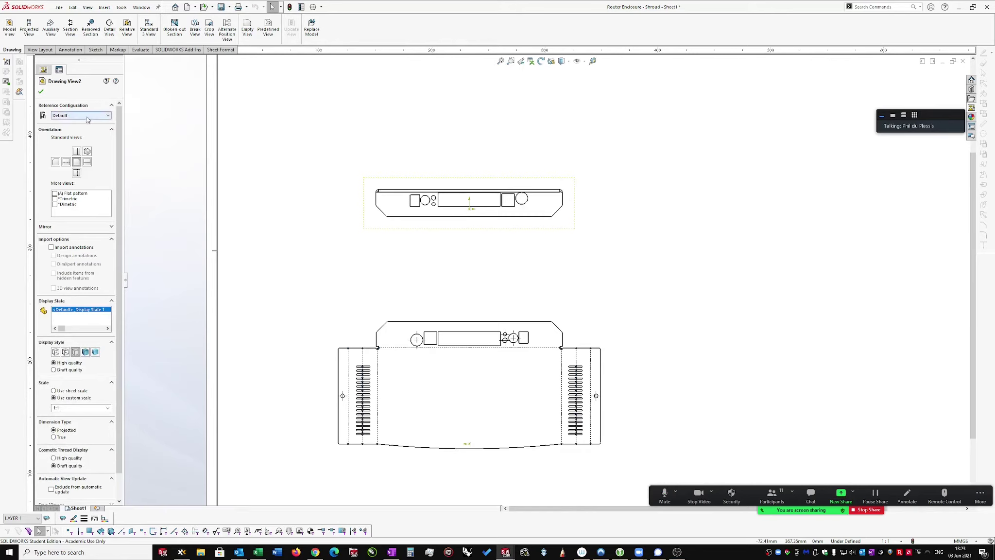
left_click(41, 92)
Move the flat-pattern view further down the sheet, away from the folded front view.
scroll(582, 262, "down", 3)
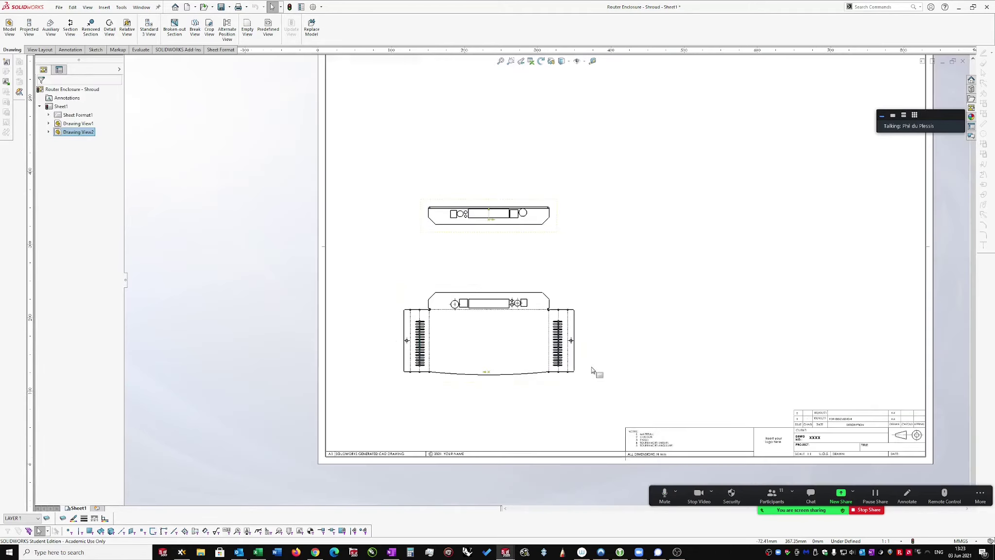
left_click_drag(584, 373, 591, 402)
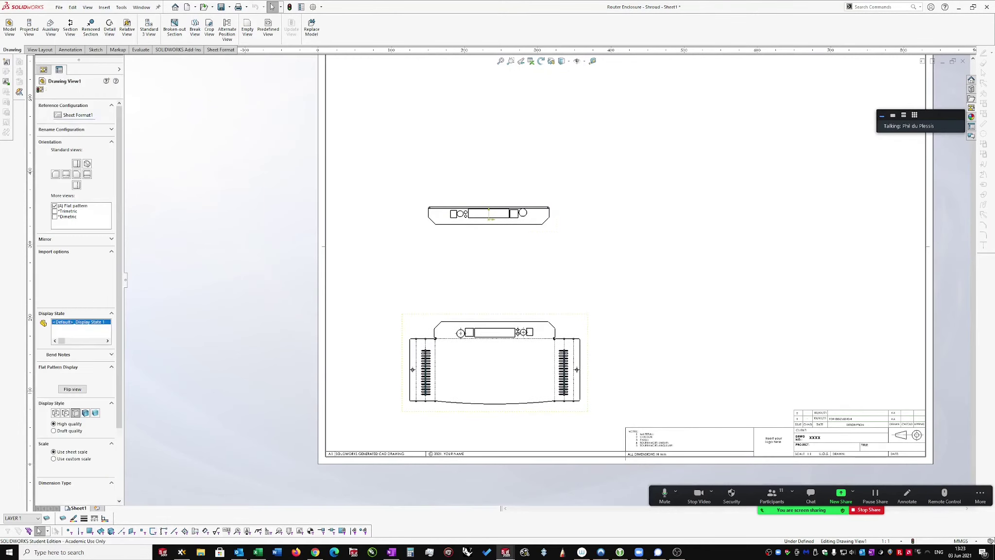
scroll(522, 349, "down", 3)
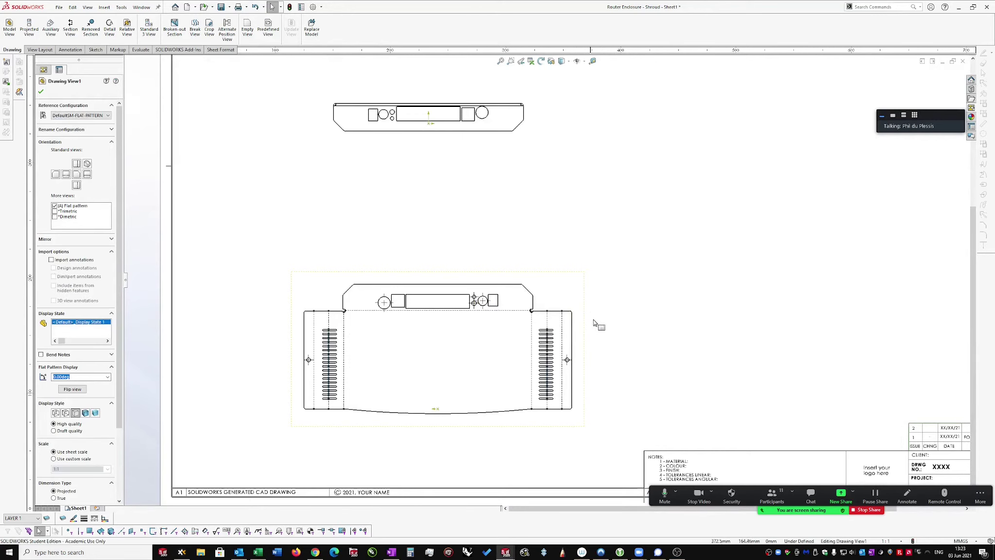
scroll(601, 323, "down", 1)
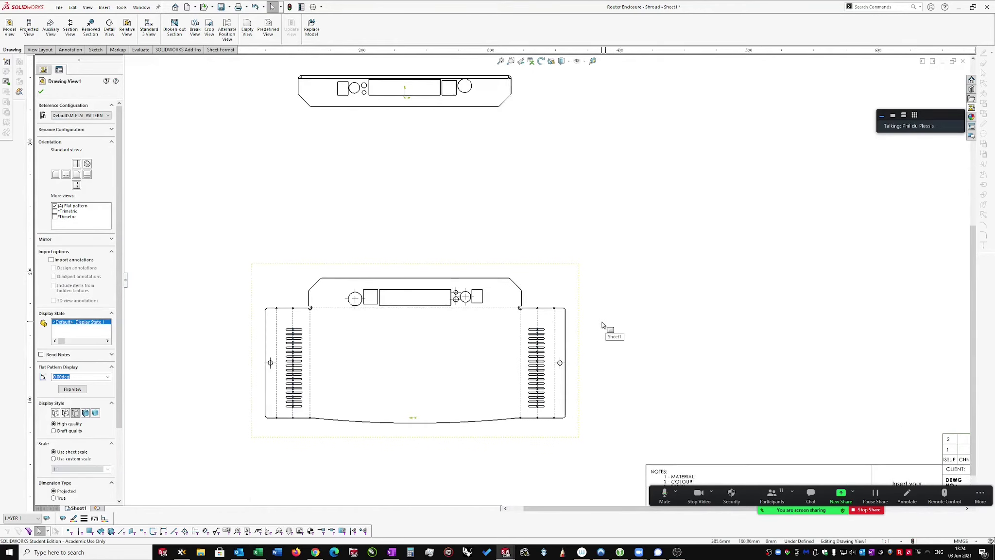
scroll(601, 327, "down", 1)
left_click(616, 324)
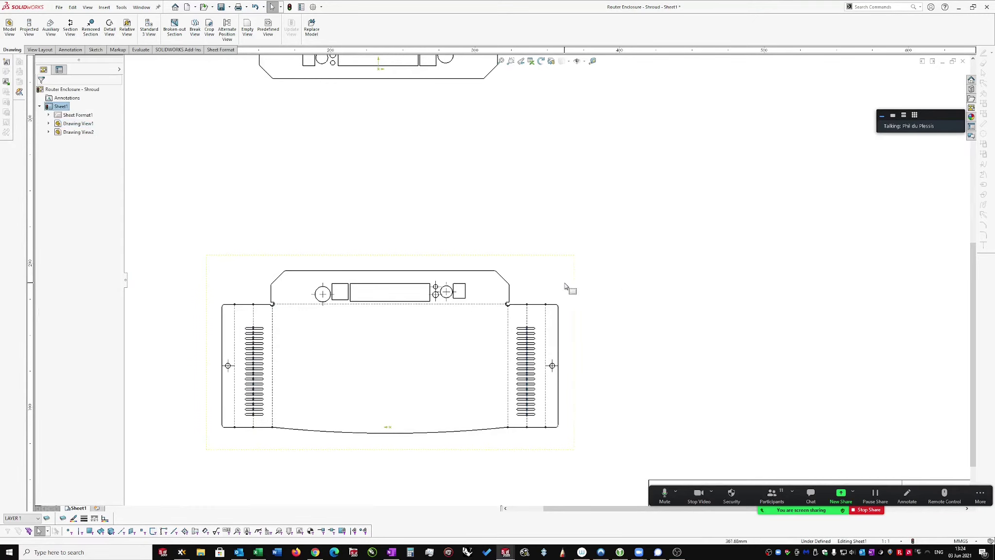
Dimension the horizontal distance between the right-hand fold line and the adjacent bend line through the slots in the flat-pattern view.
scroll(564, 291, "down", 1)
scroll(539, 297, "down", 1)
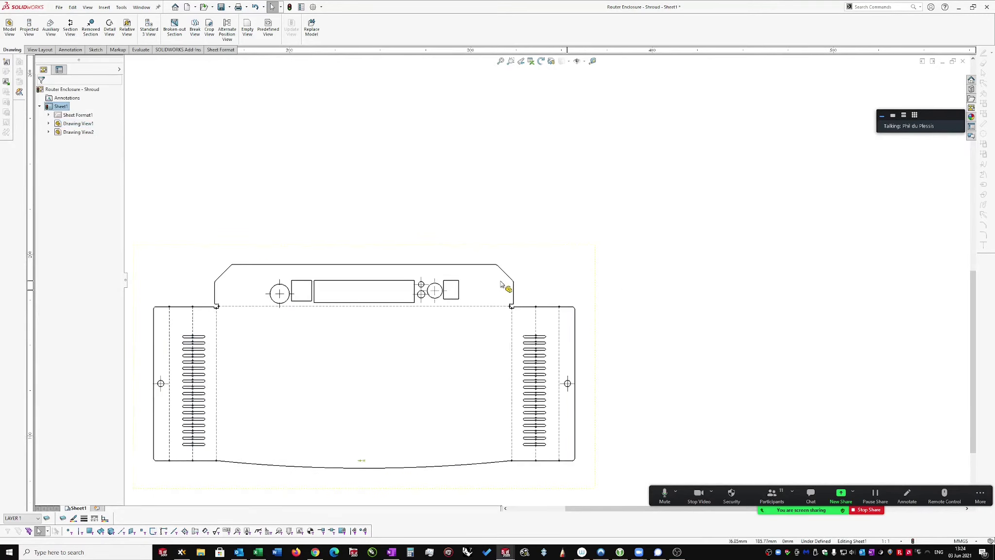
scroll(597, 319, "up", 1)
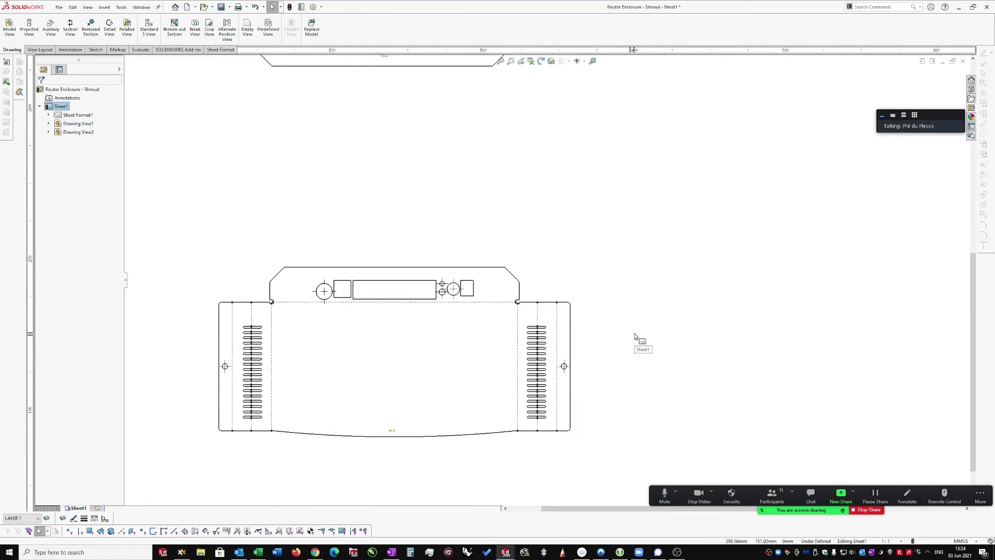
left_click(583, 288)
left_click(687, 311)
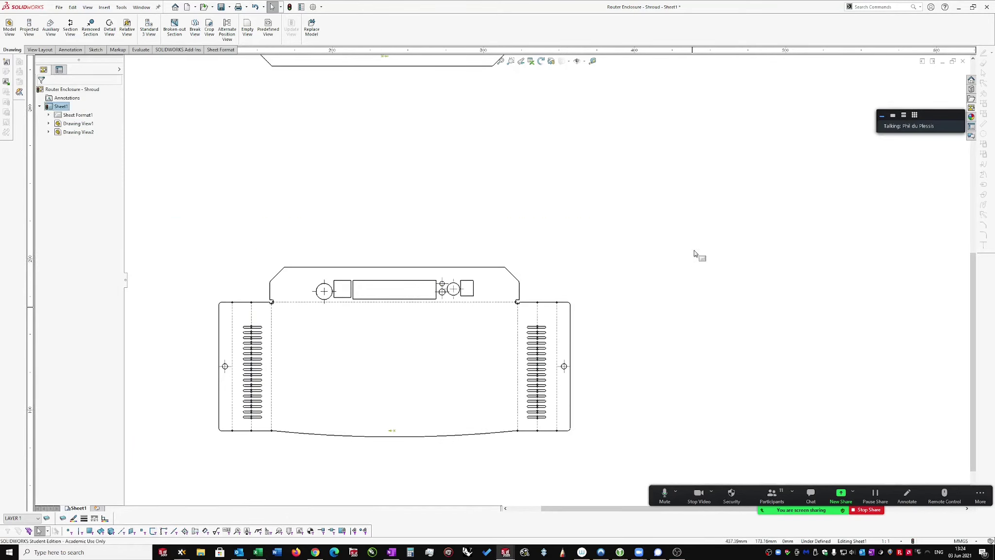
right_click_drag(695, 248, 604, 225)
key("Escape")
right_click_drag(658, 229, 439, 315)
scroll(510, 326, "down", 2)
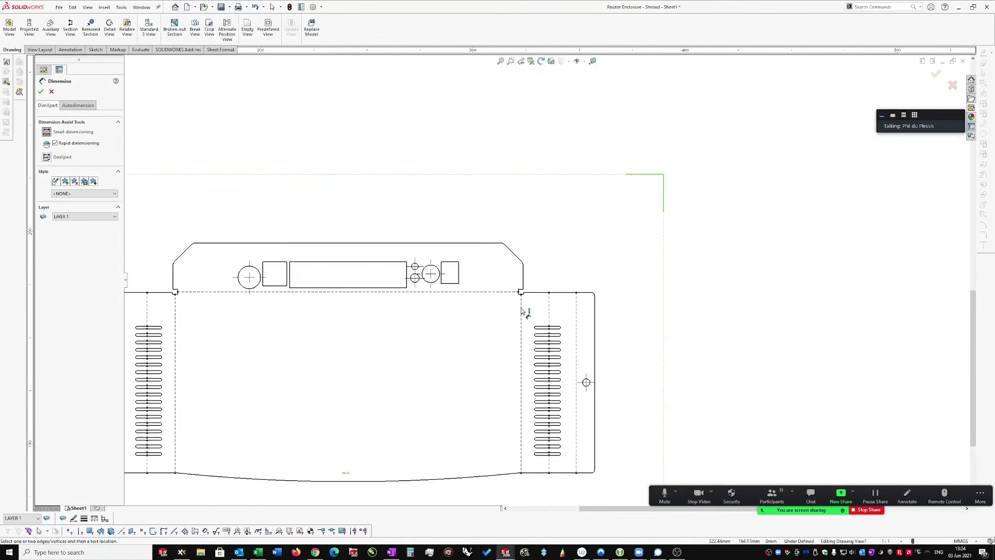
left_click(523, 311)
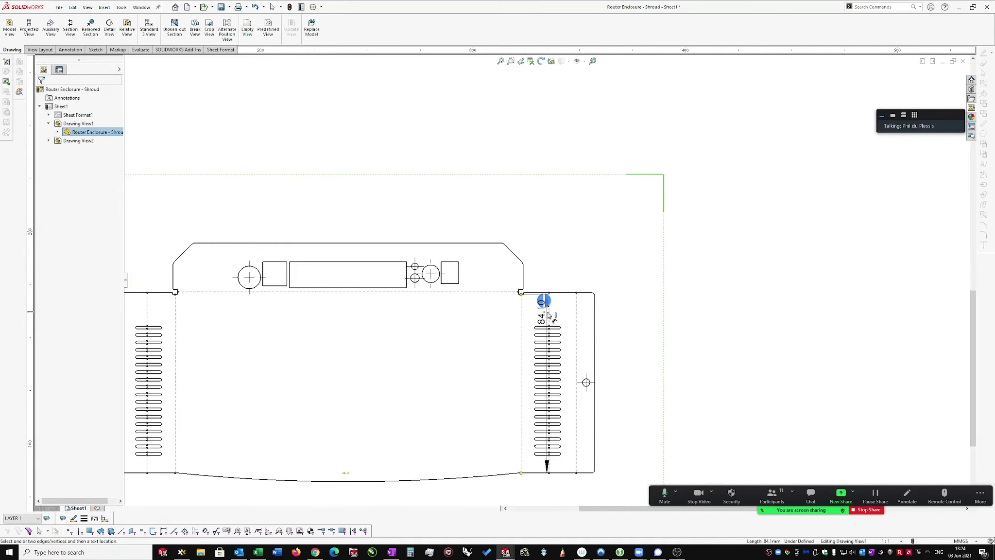
left_click(549, 306)
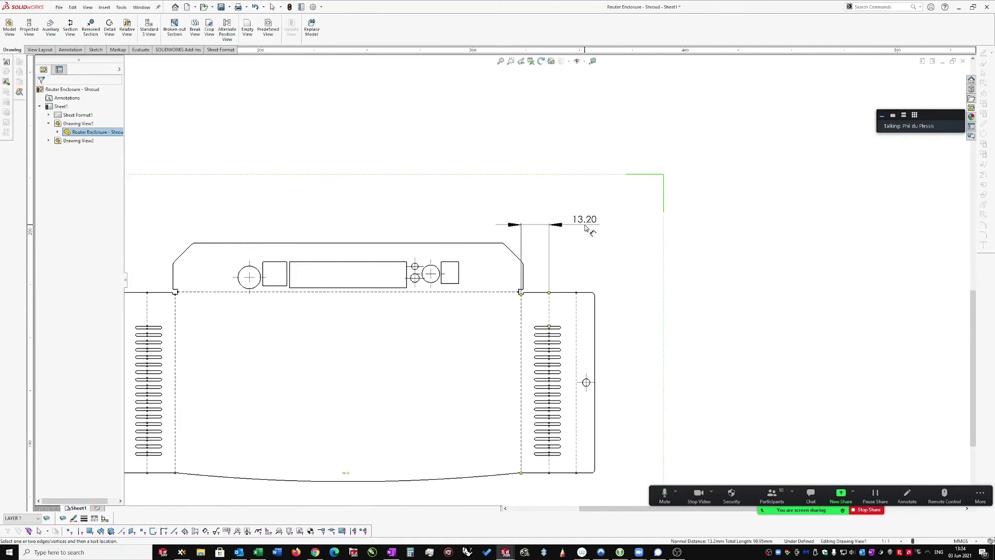
left_click(588, 226)
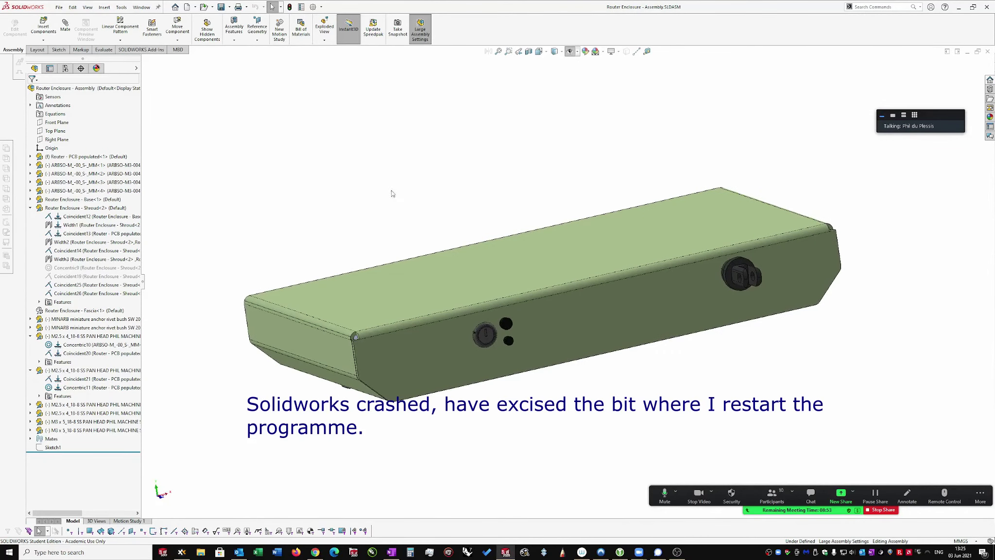
Open the shroud part from the enclosure assembly and check the recent documents for its drawing.
left_click(440, 274)
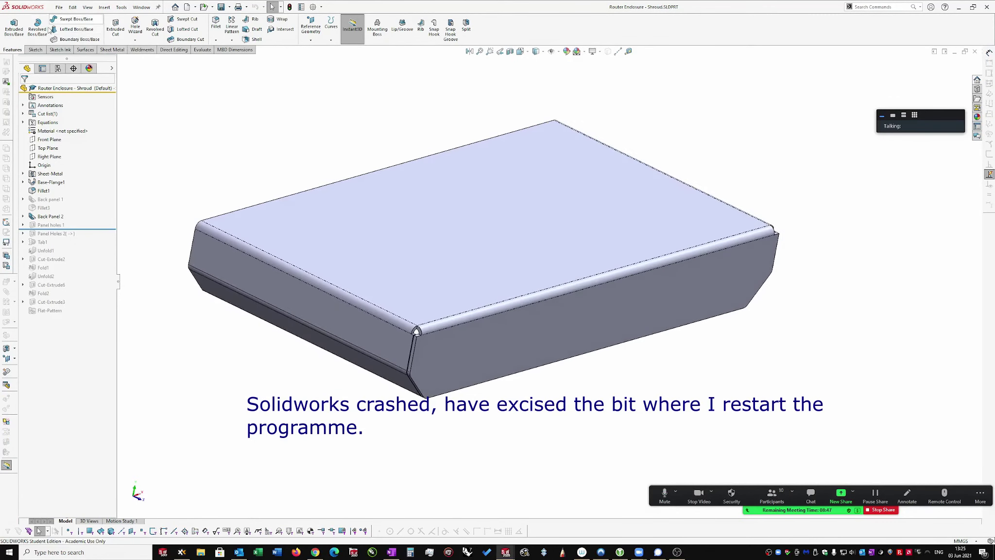
left_click(60, 8)
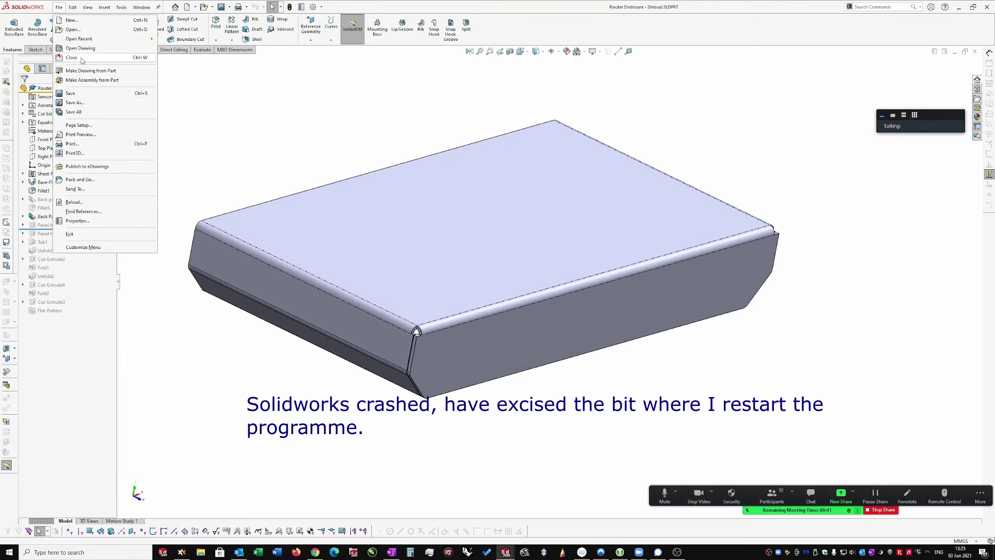
mouse_move(84, 40)
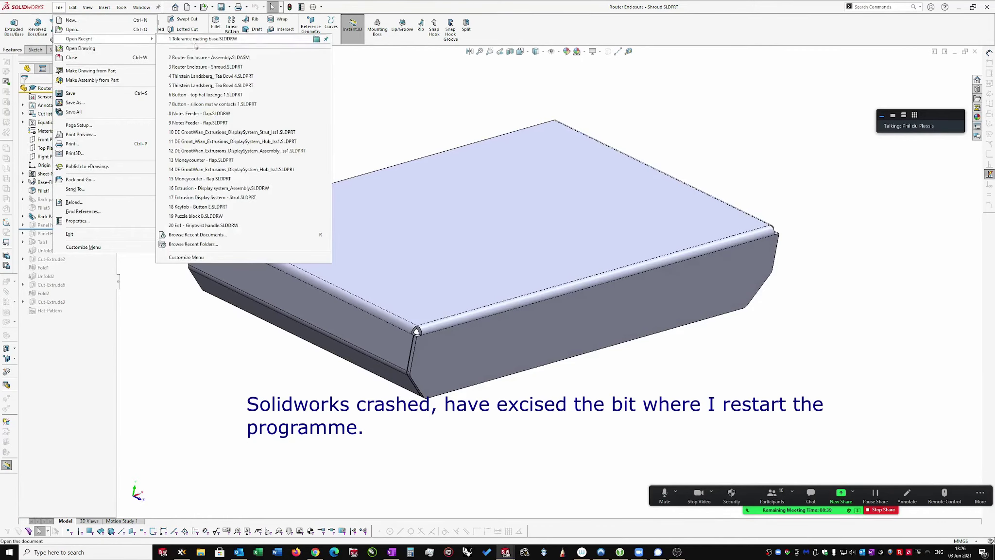
left_click(514, 105)
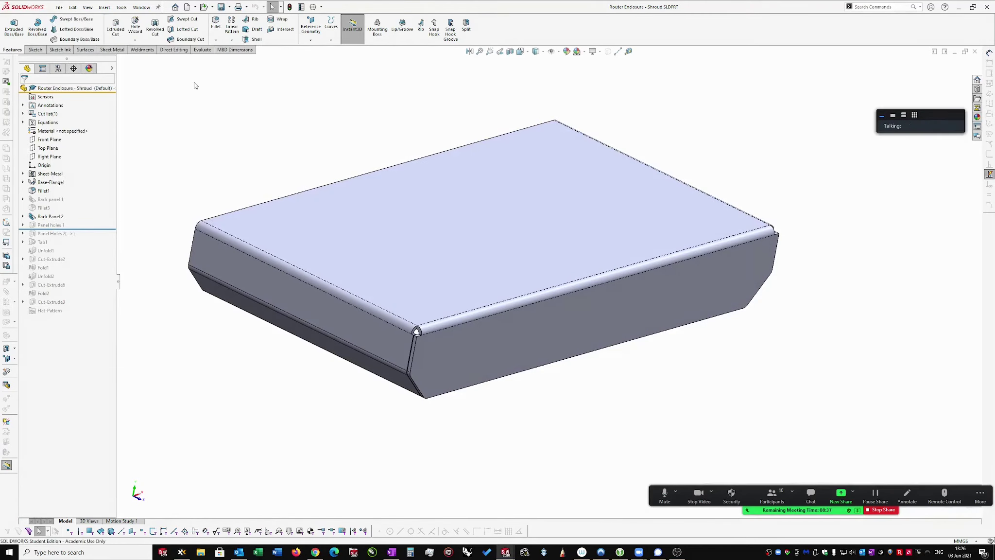
Make a new drawing from the shroud part with the A2 template and place its flat-pattern view in the sheet's upper left area.
left_click(58, 8)
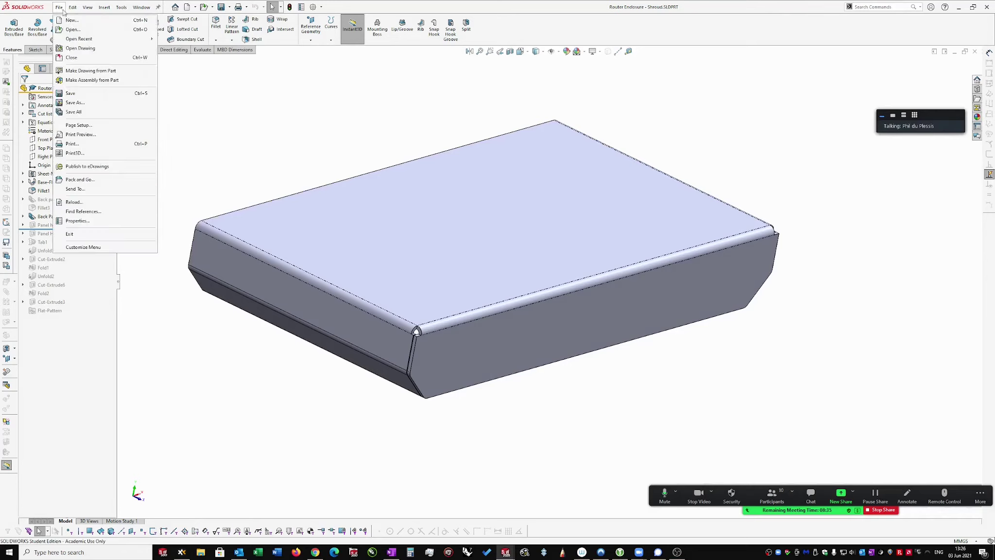
left_click(90, 71)
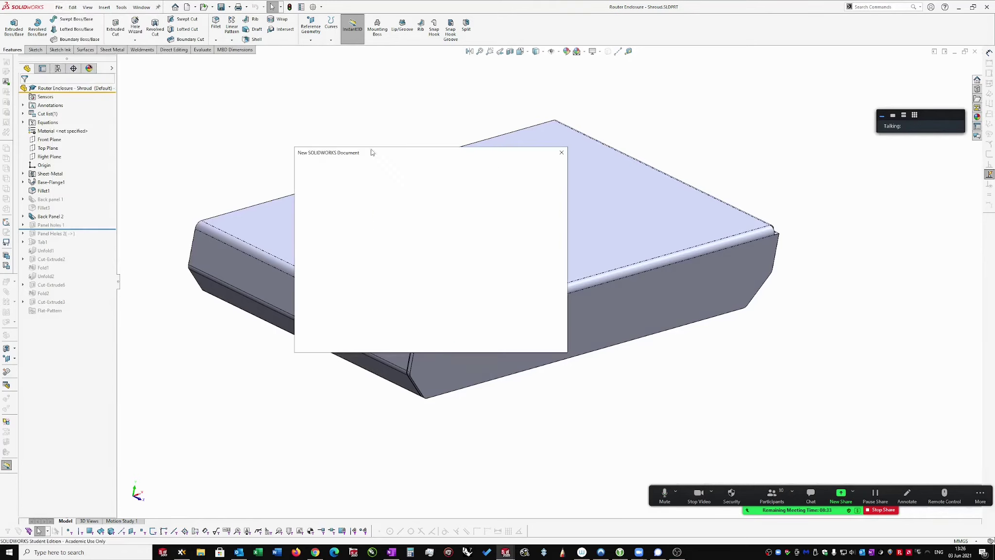
left_click(313, 203)
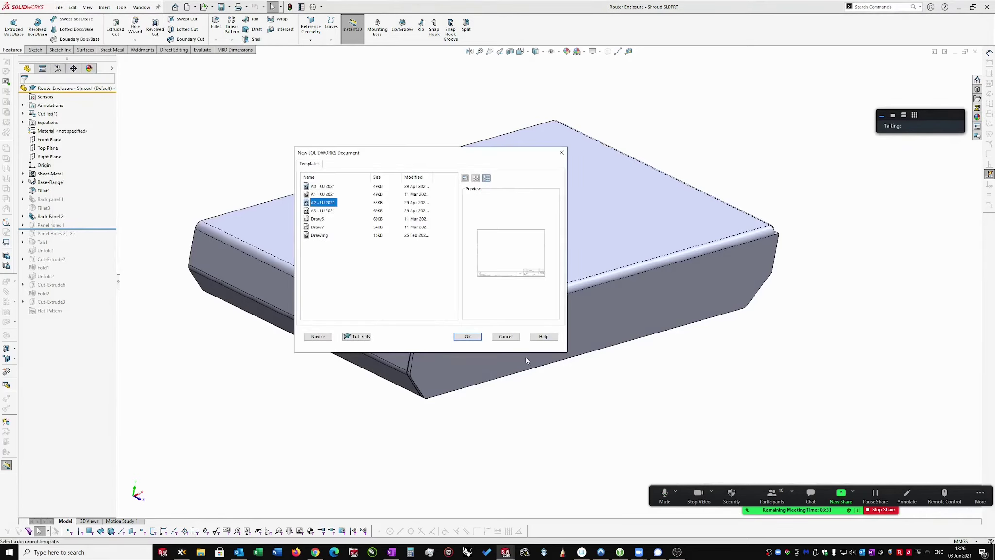
left_click(468, 337)
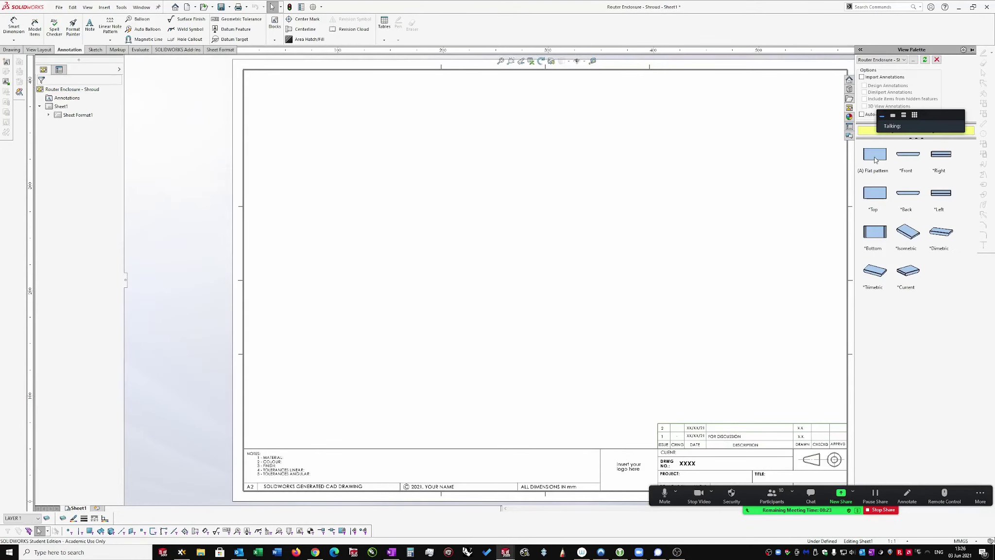
left_click_drag(874, 161, 442, 219)
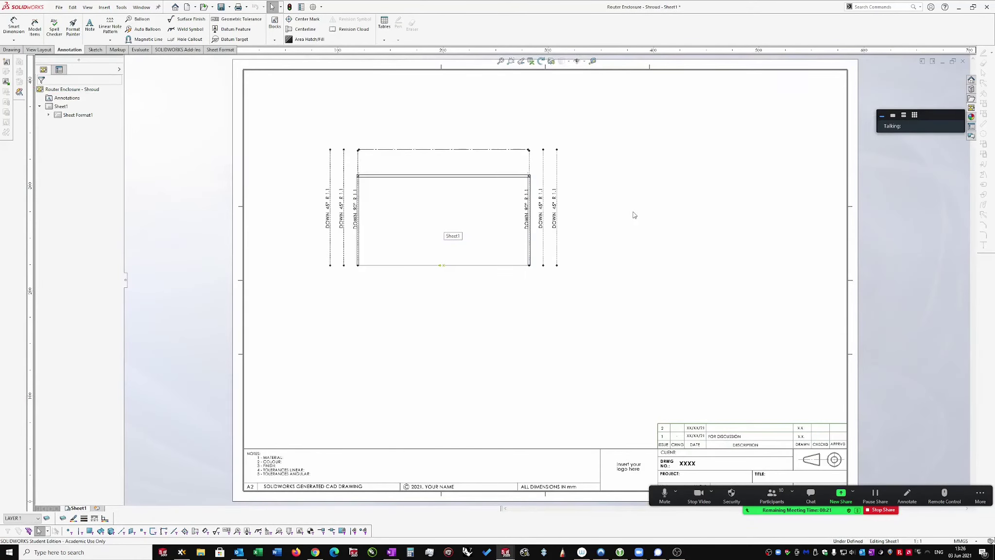
key("Escape")
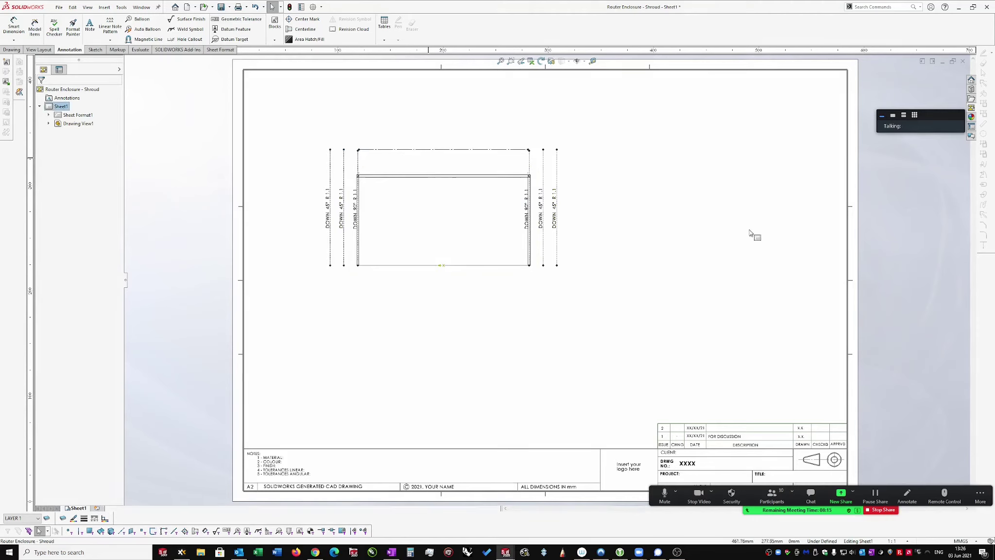
Switch to the enclosure assembly and examine the shroud from the open front and the sides.
key("ctrl+Tab")
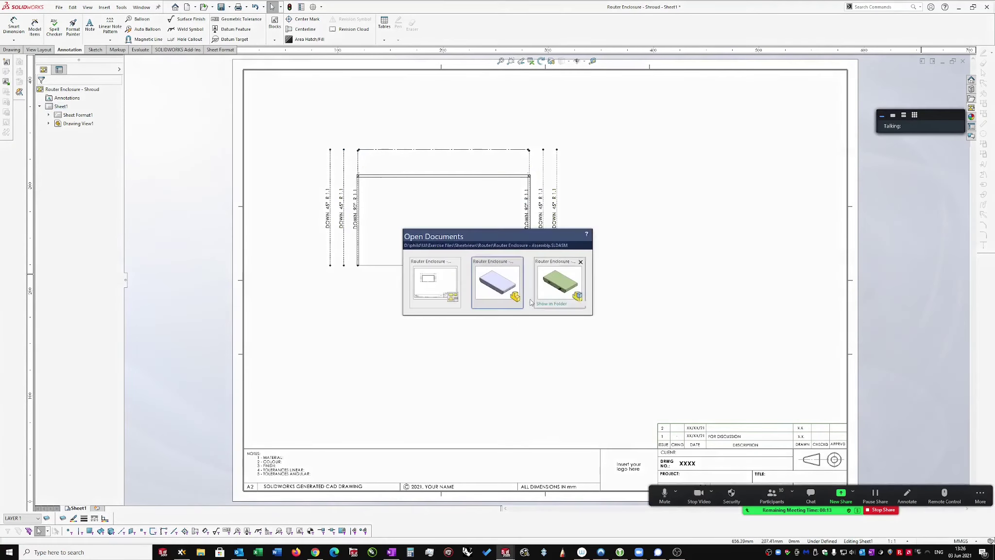
left_click(561, 282)
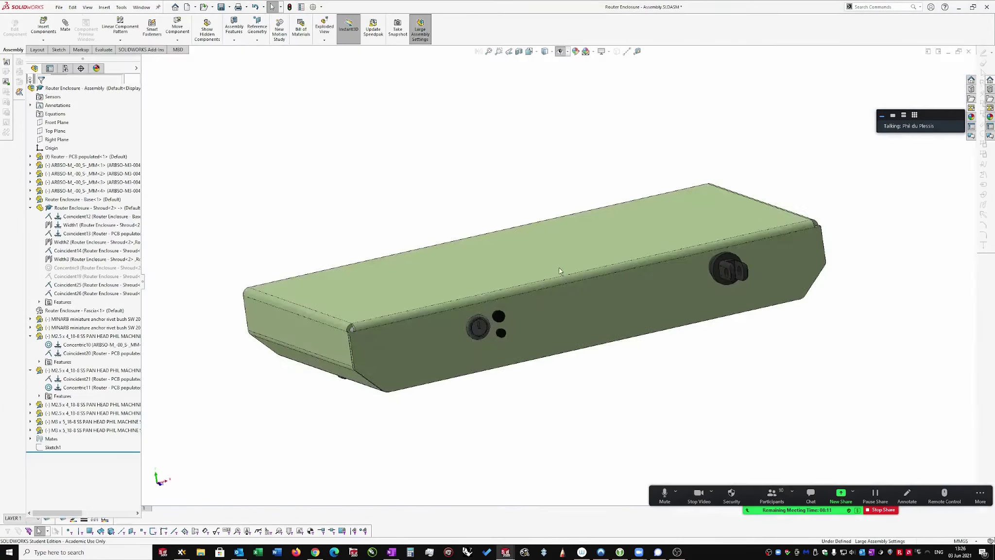
scroll(515, 266, "up", 2)
middle_click_drag(471, 244, 474, 238)
middle_click_drag(412, 231, 367, 283)
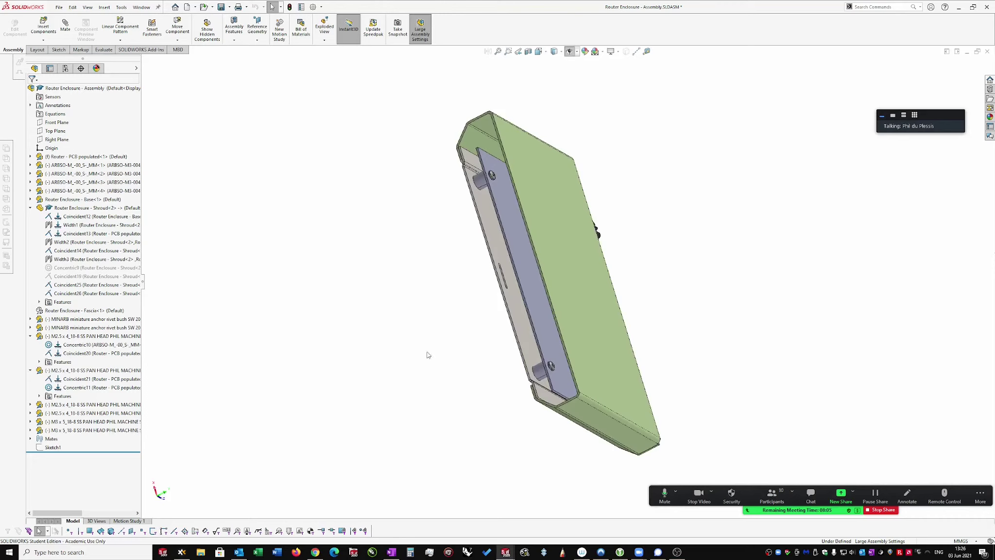
key("Down")
key("Down")
key("Down")
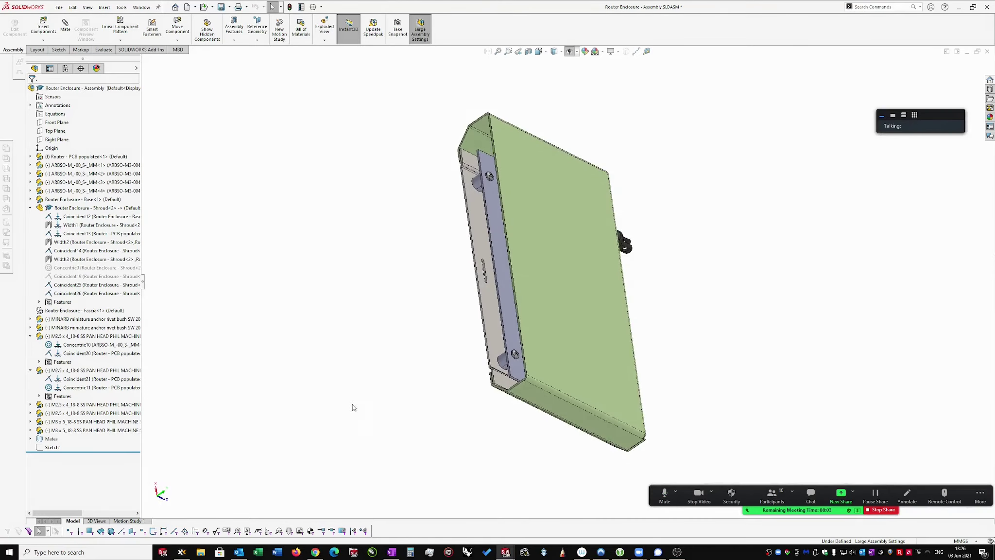
Switch to the shroud part, roll its feature history forward to the end to restore the holes and vent slots, and save it.
key("ctrl+Tab")
left_click(574, 276)
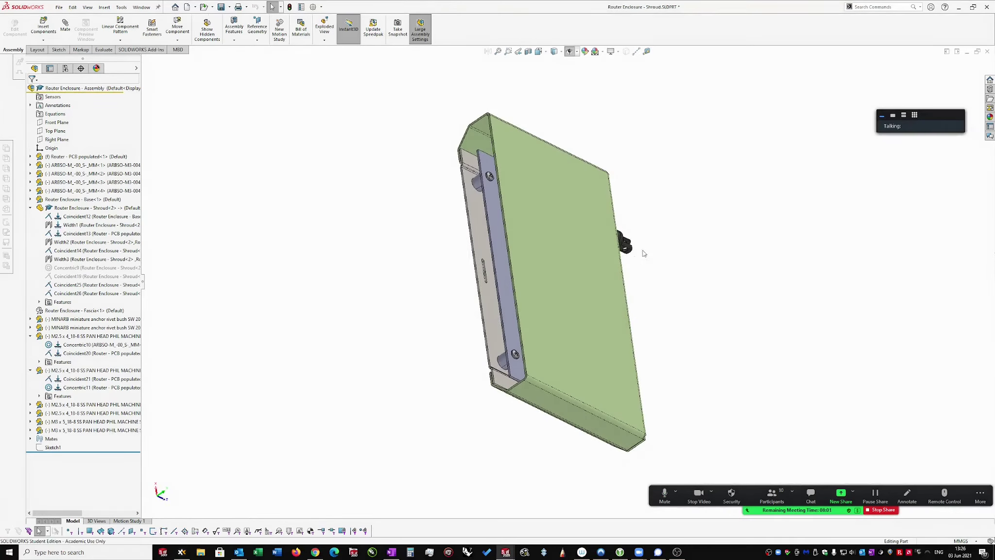
middle_click_drag(777, 200, 821, 175)
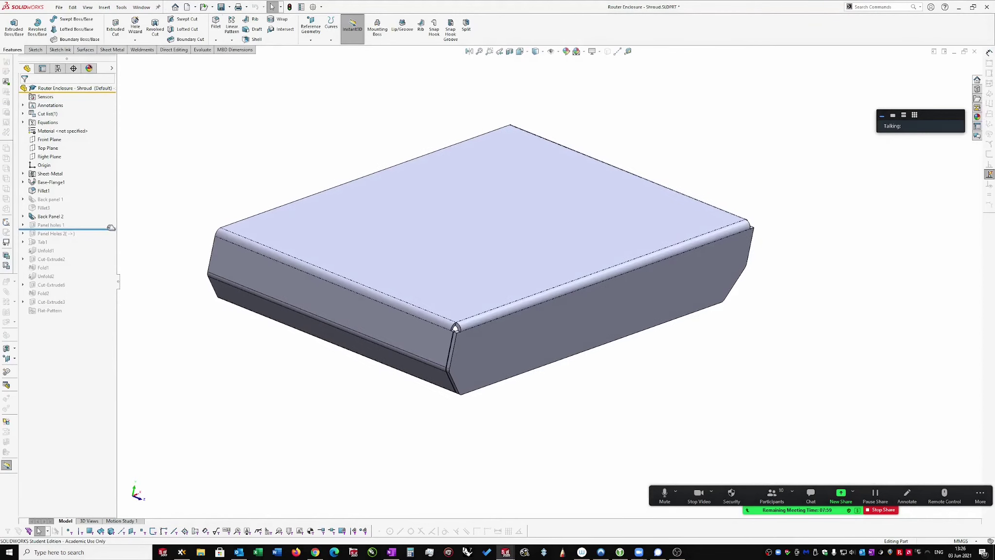
left_click_drag(104, 228, 93, 328)
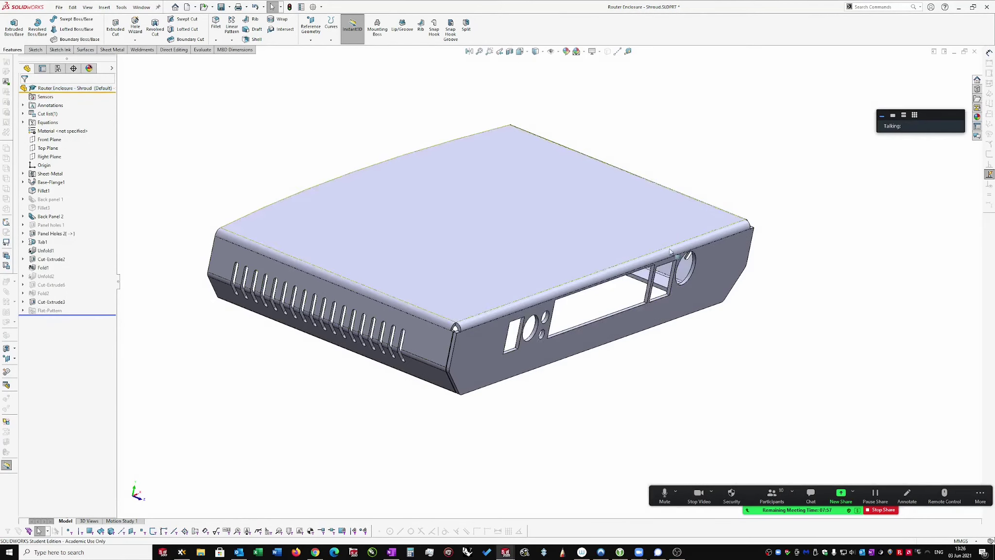
middle_click_drag(826, 265, 806, 263)
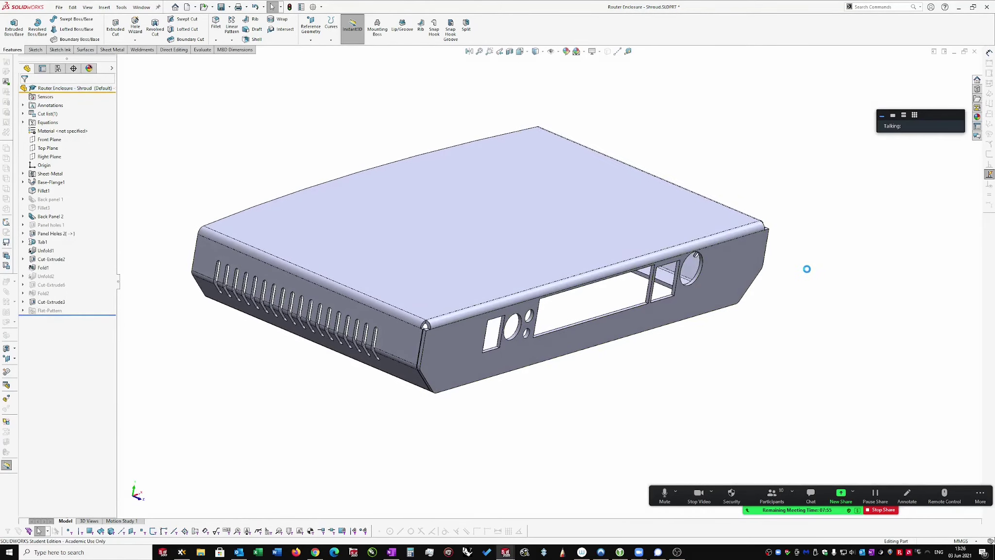
key("ctrl+s")
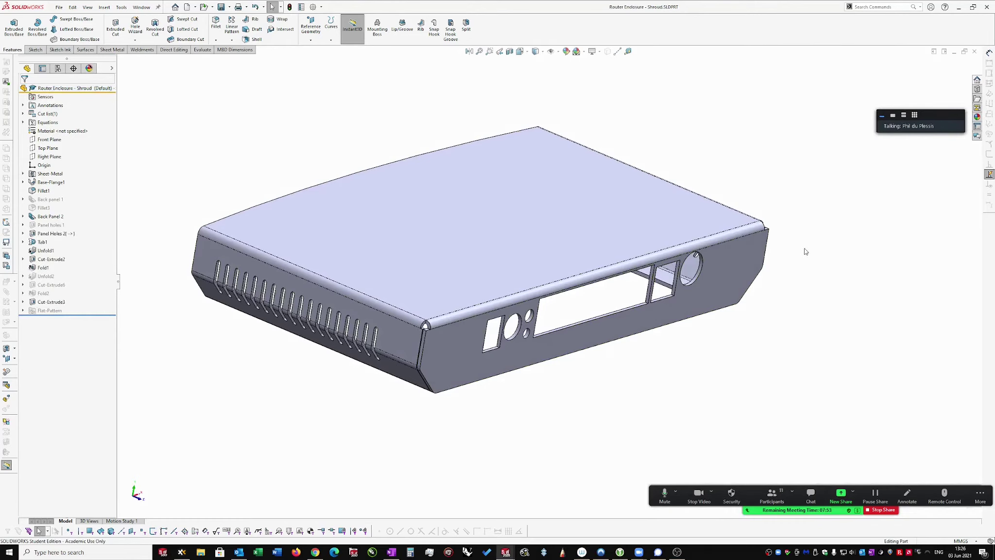
right_click_drag(804, 252, 773, 284)
Return to the shroud drawing and turn off the sheet metal bend notes in the flat-pattern view's properties.
key("ctrl+Tab")
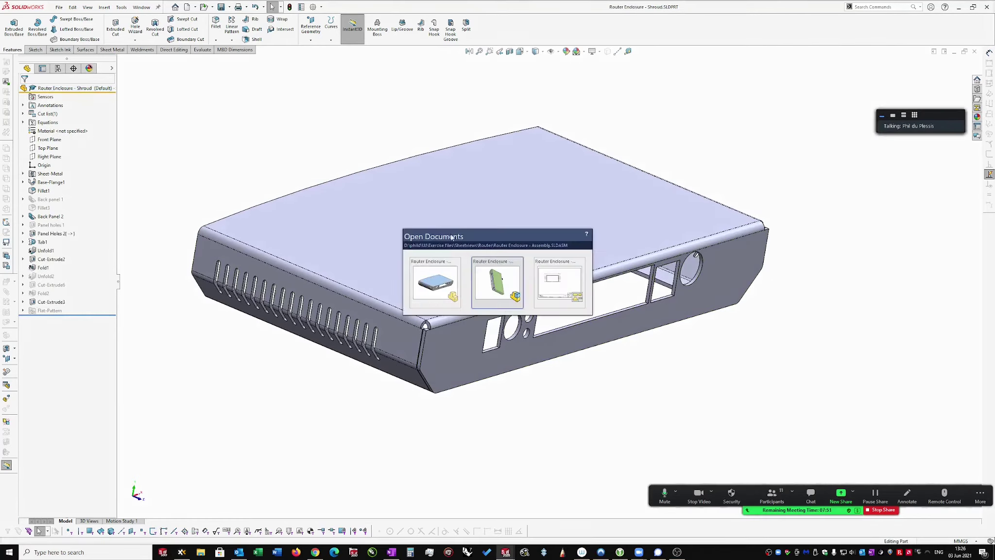
left_click(568, 289)
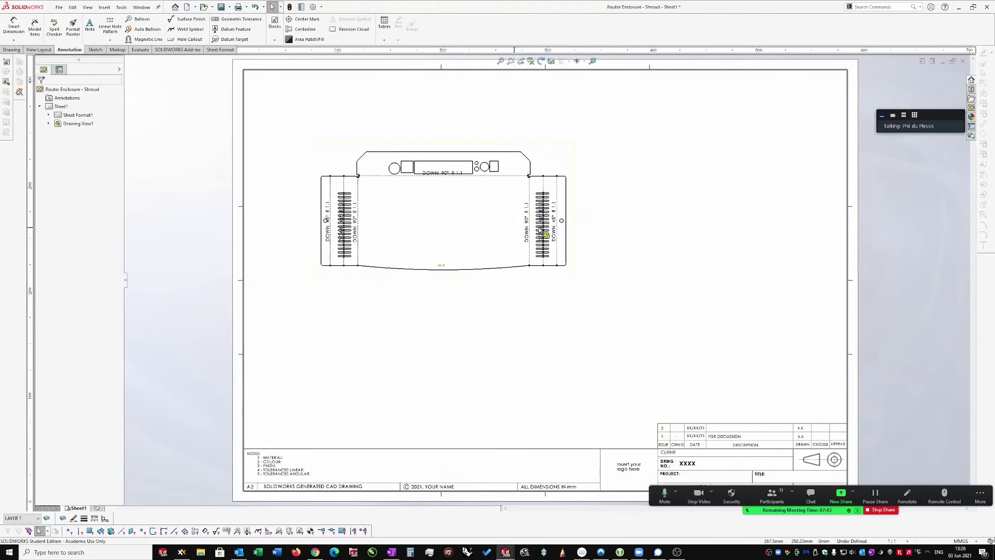
scroll(574, 224, "down", 3)
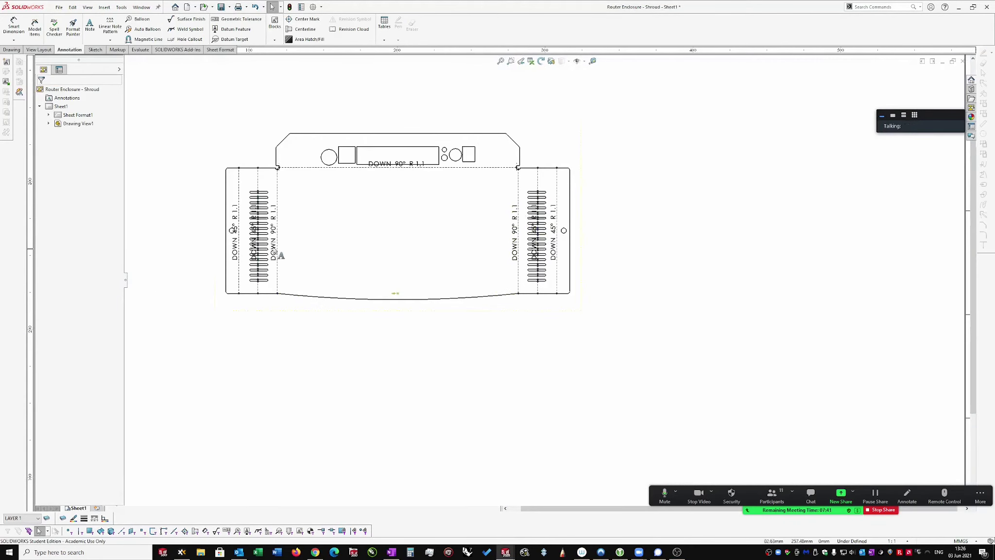
left_click(295, 313)
right_click(295, 313)
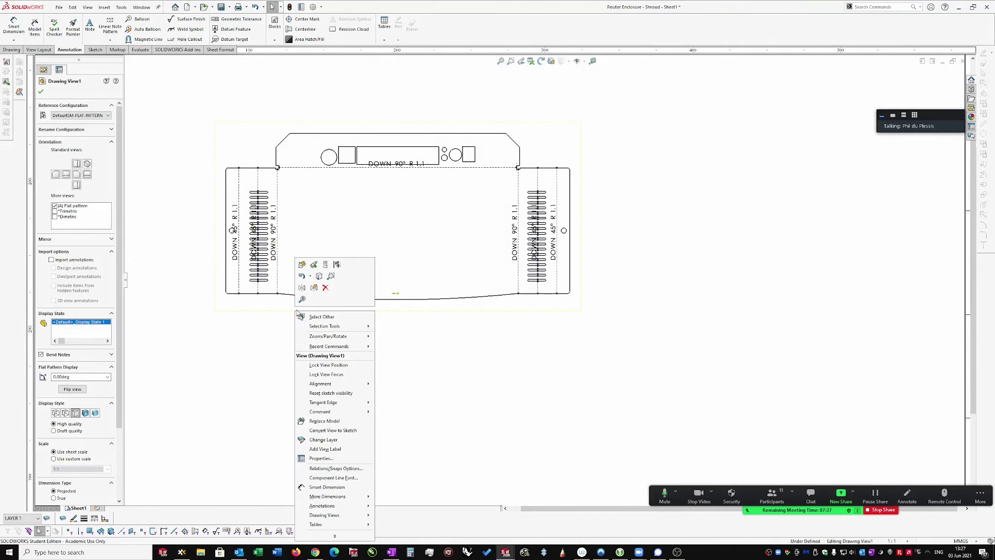
left_click(330, 458)
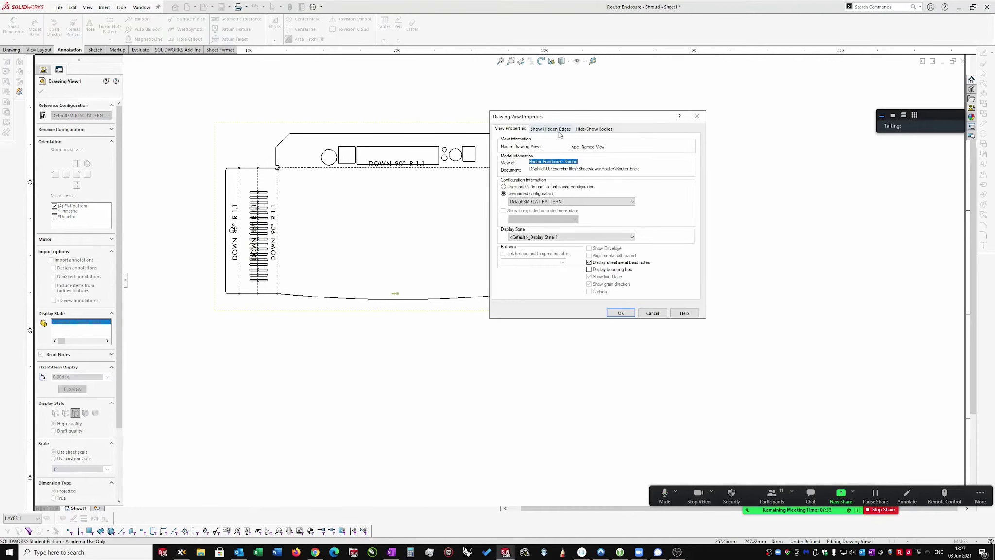
left_click(620, 312)
left_click(571, 340)
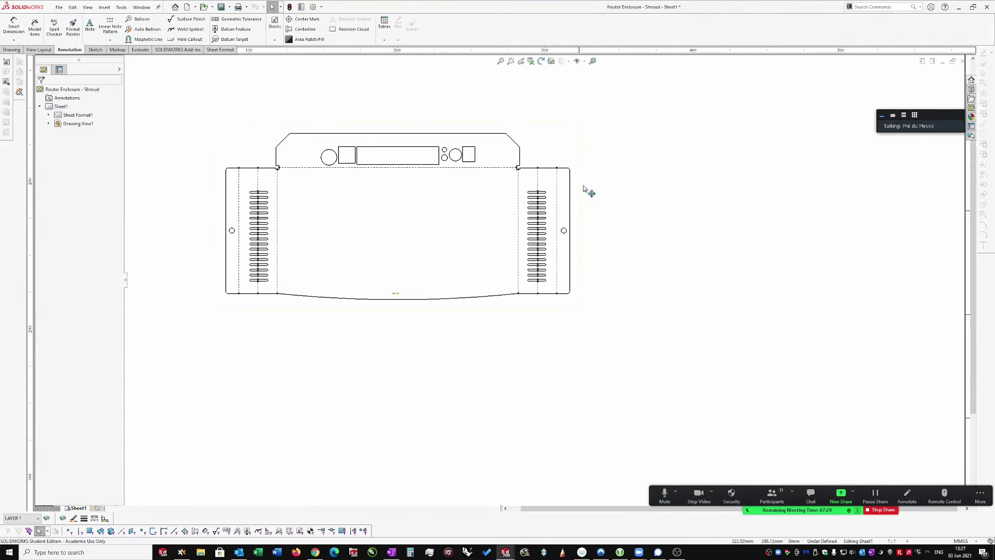
Move the flat-pattern view down the sheet and save the drawing as "Router Enclosure - Shroud.SLDDRW" in the Router folder, updating its views.
left_click_drag(583, 190, 595, 292)
scroll(606, 242, "up", 1)
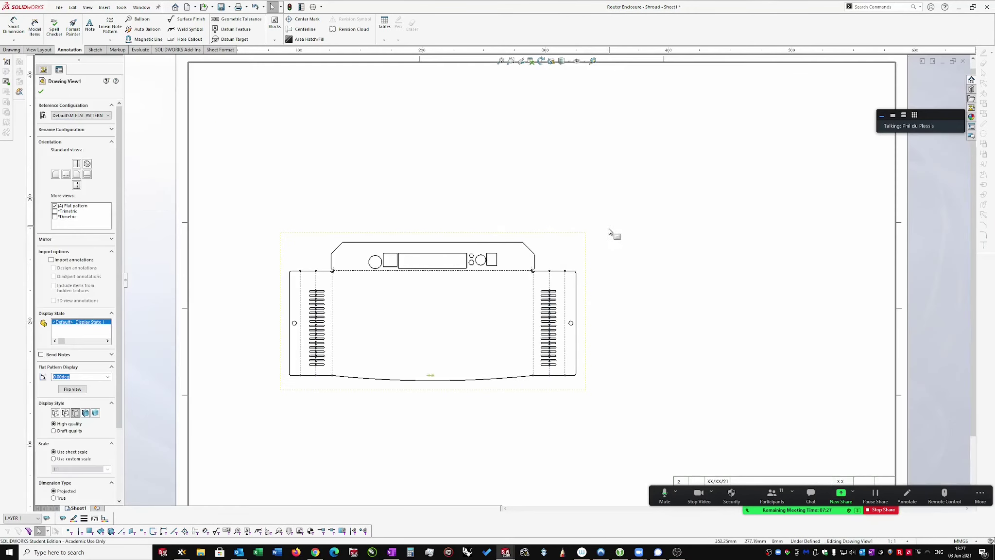
key("ctrl+s")
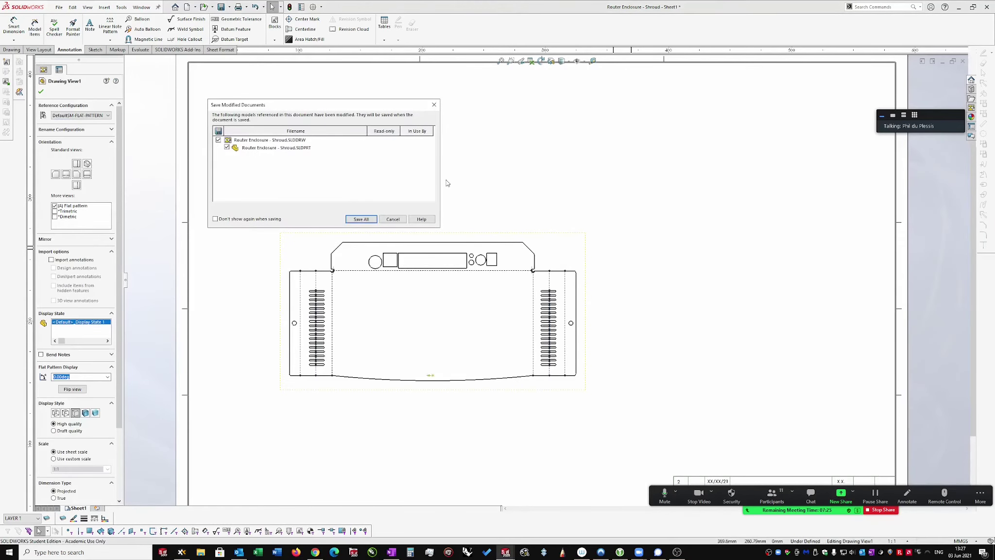
left_click(361, 219)
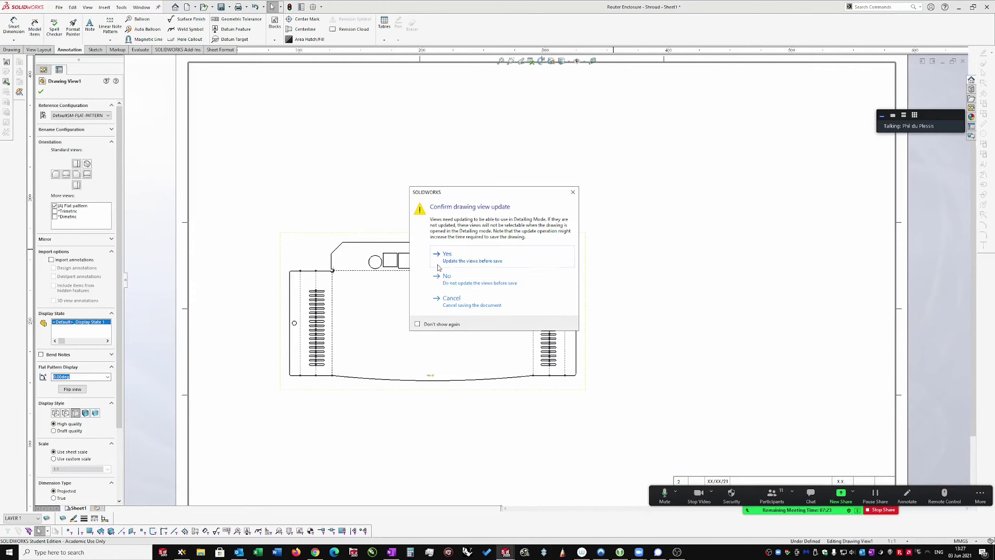
left_click(442, 267)
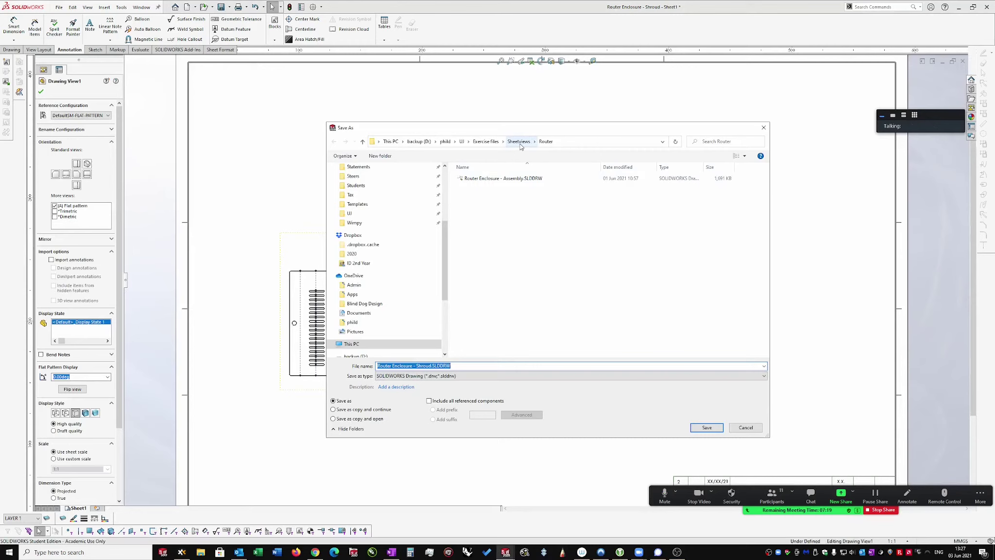
right_click(500, 180)
left_click(422, 368)
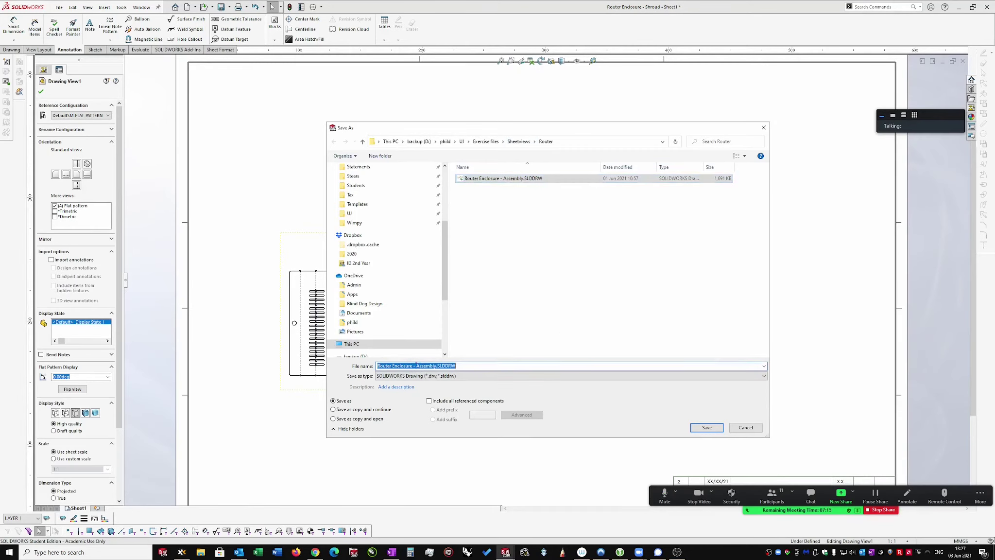
left_click(417, 365)
key("Delete")
key("Delete")
key("Delete")
key("Delete")
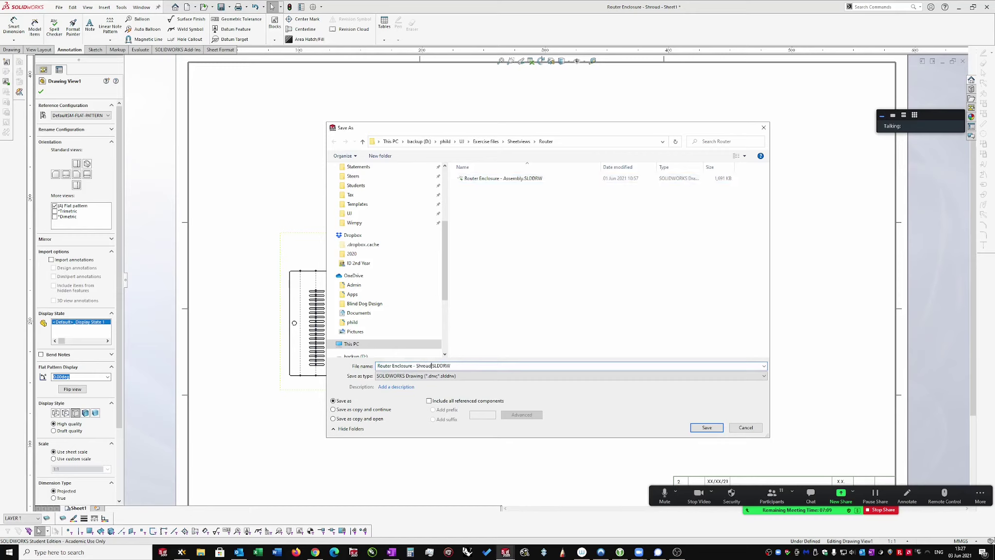
key("Return")
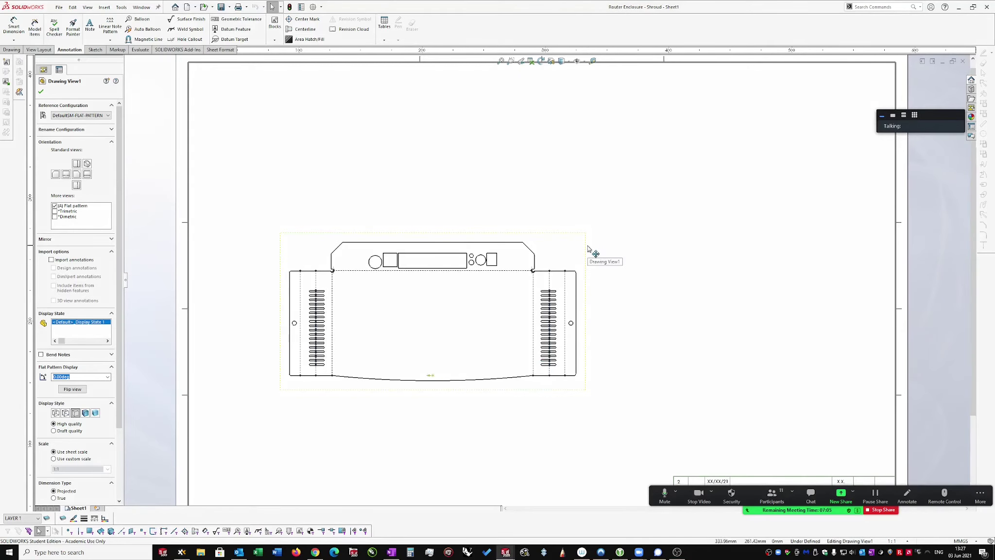
Move the flat-pattern view lower and place a copy of it directly above on the same sheet.
left_click_drag(588, 249, 586, 298)
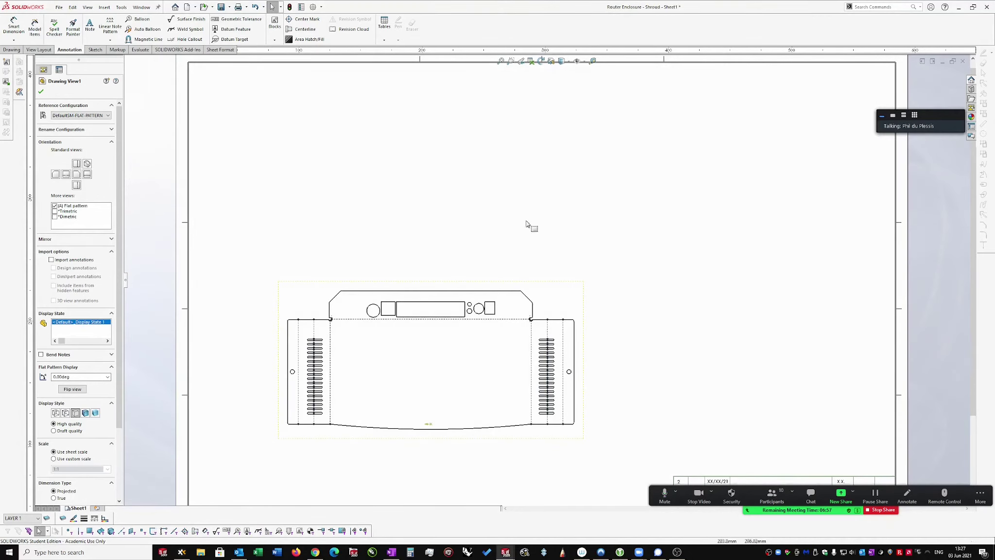
left_click(525, 276)
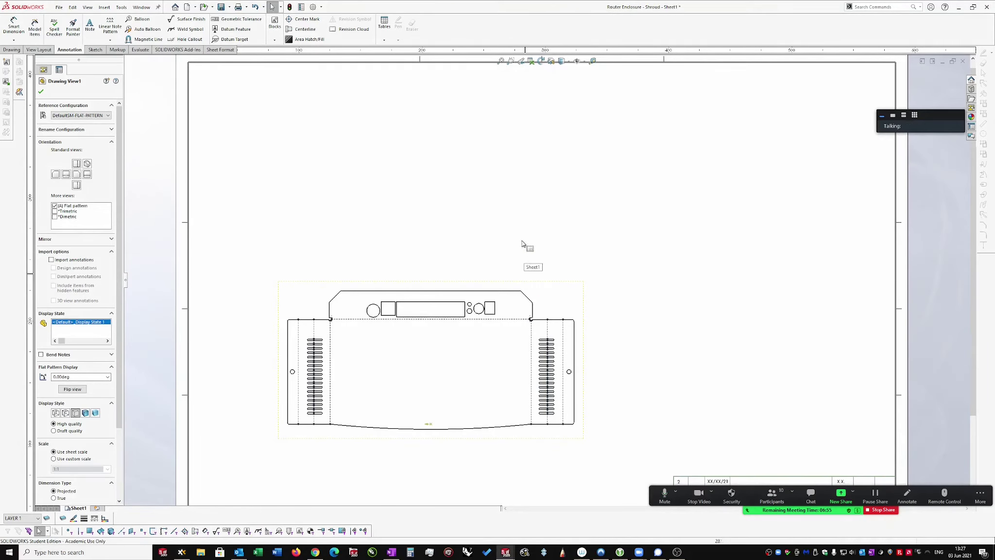
left_click(477, 192)
key("f")
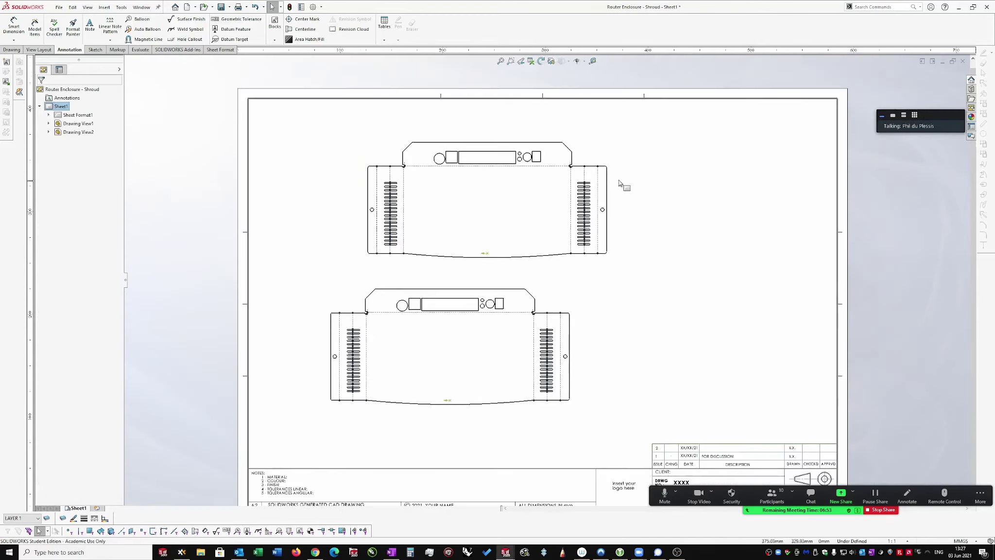
left_click_drag(615, 186, 573, 193)
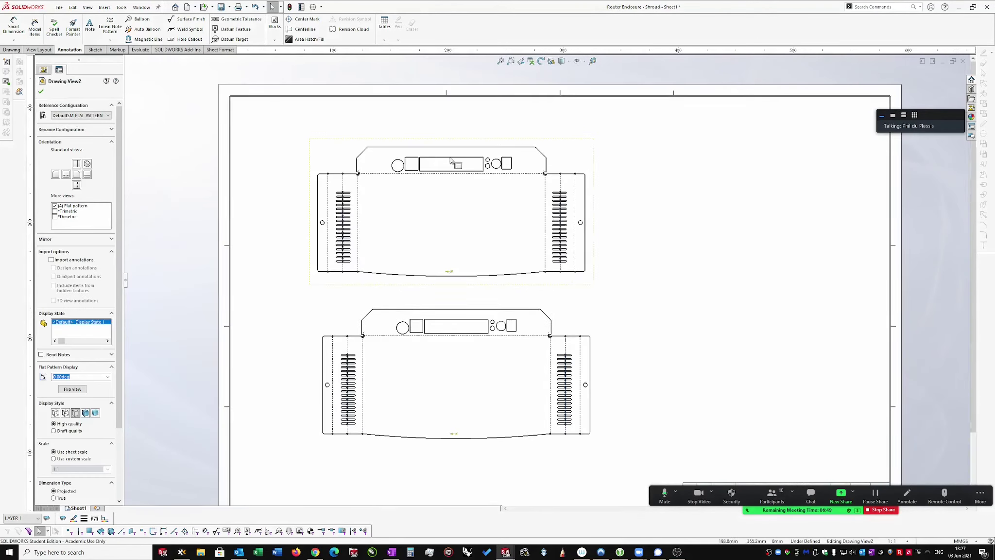
scroll(443, 167, "down", 1)
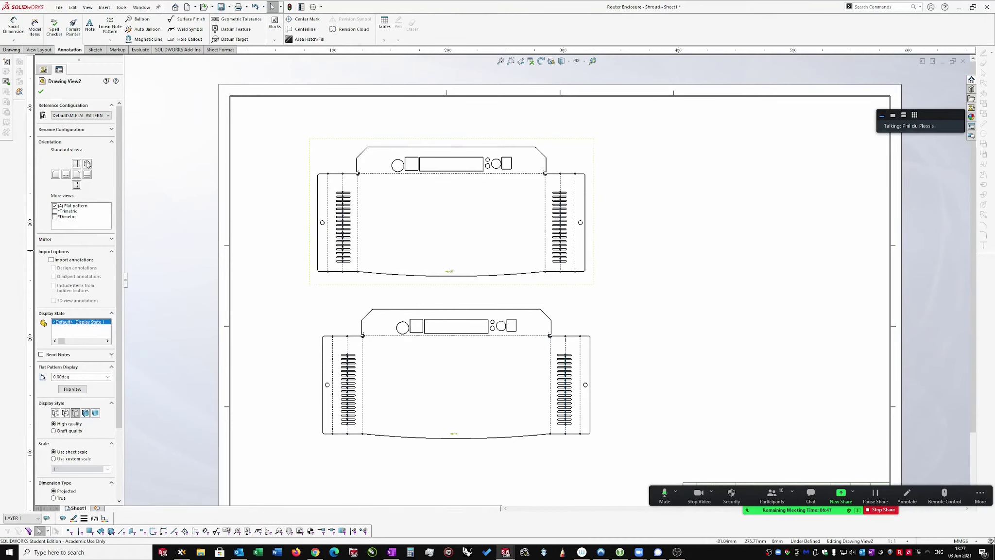
Set the upper copied view's reference configuration to Default so it shows the folded shroud.
left_click(74, 116)
left_click(72, 122)
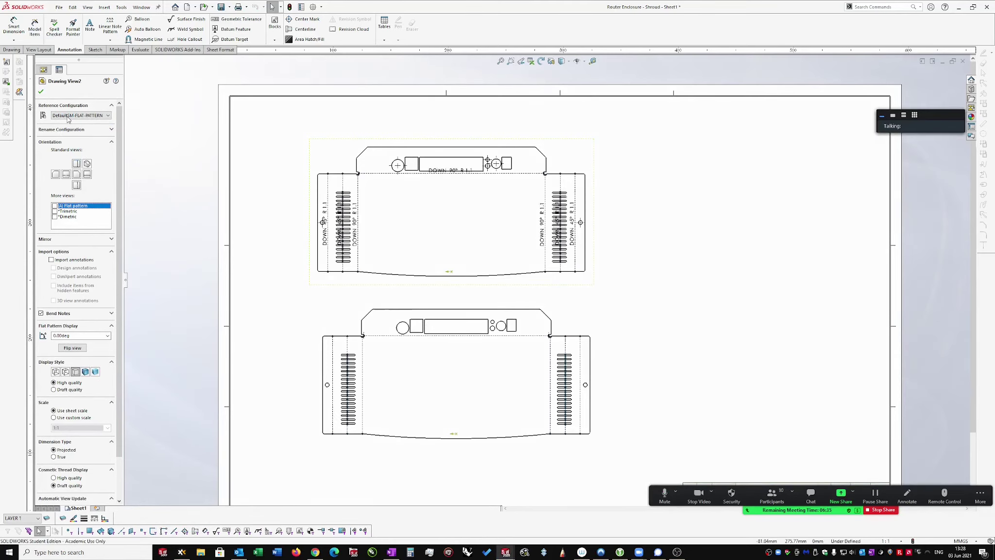
left_click(56, 116)
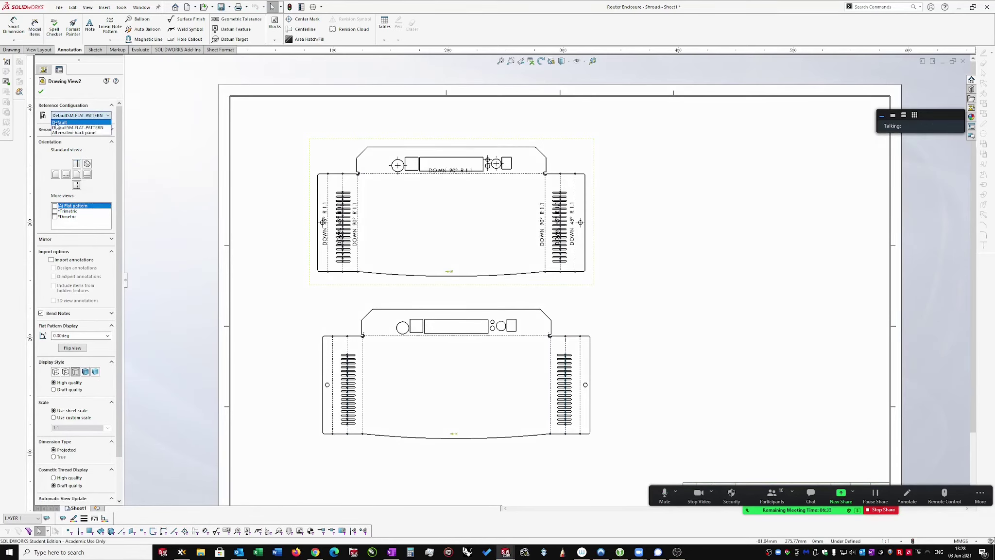
left_click(58, 122)
left_click(43, 92)
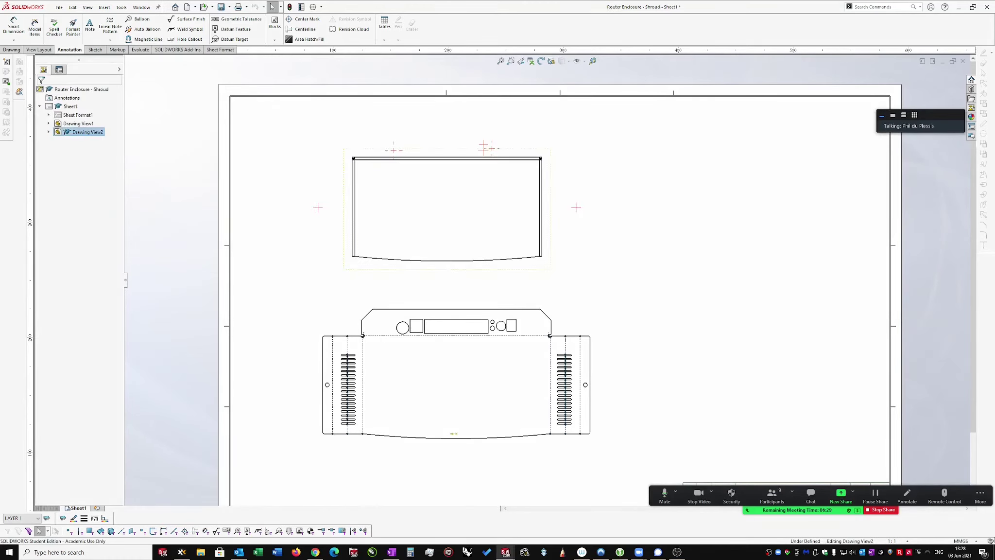
Move the flat-pattern view down to just above the notes and shift the folded view toward the sheet's upper left corner.
left_click(501, 445)
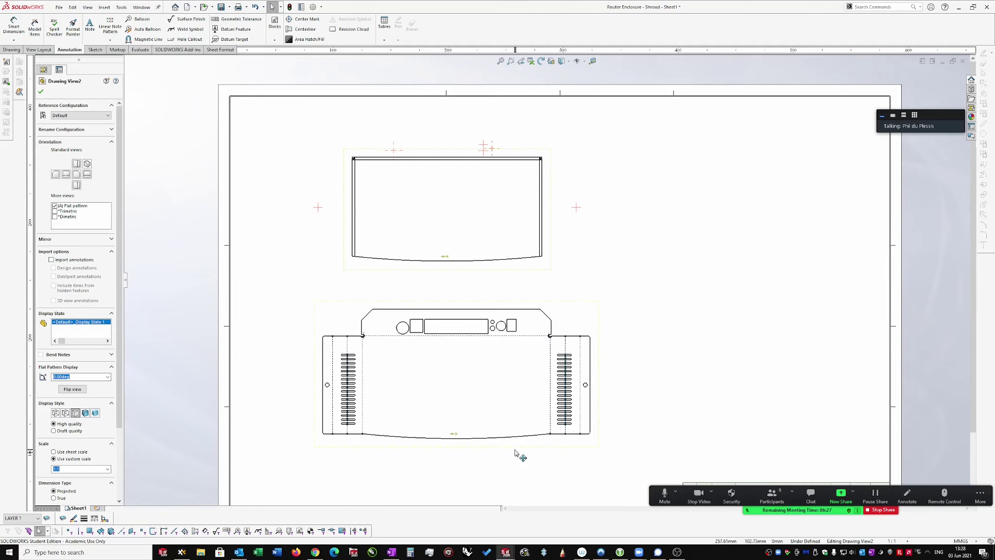
left_click(576, 418)
scroll(573, 413, "down", 3)
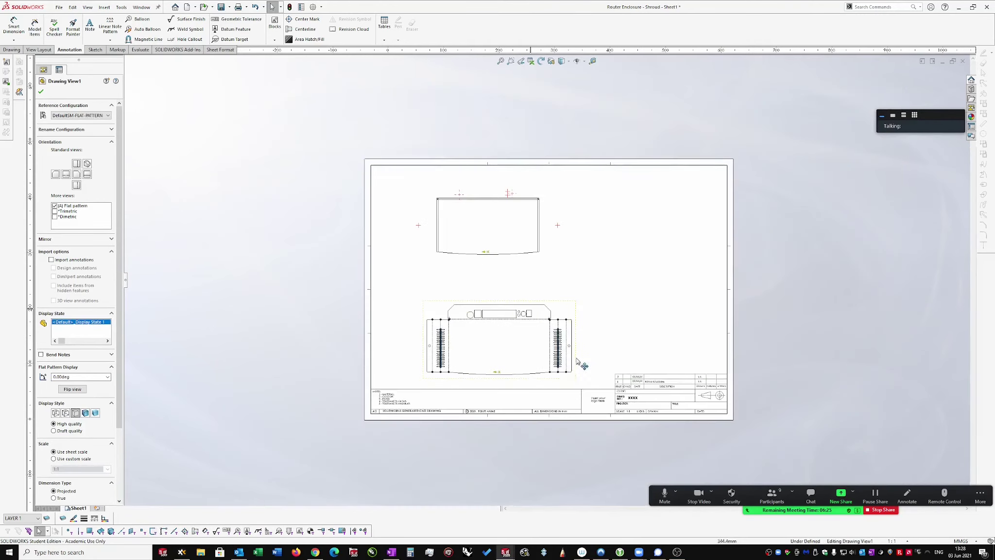
left_click_drag(572, 364, 555, 369)
scroll(542, 272, "down", 2)
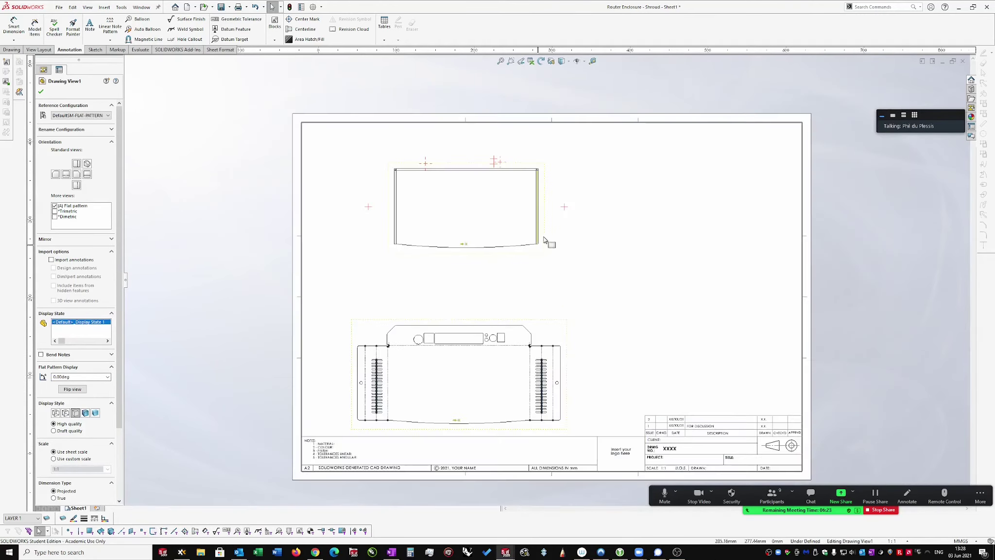
left_click(527, 228)
scroll(537, 196, "down", 2)
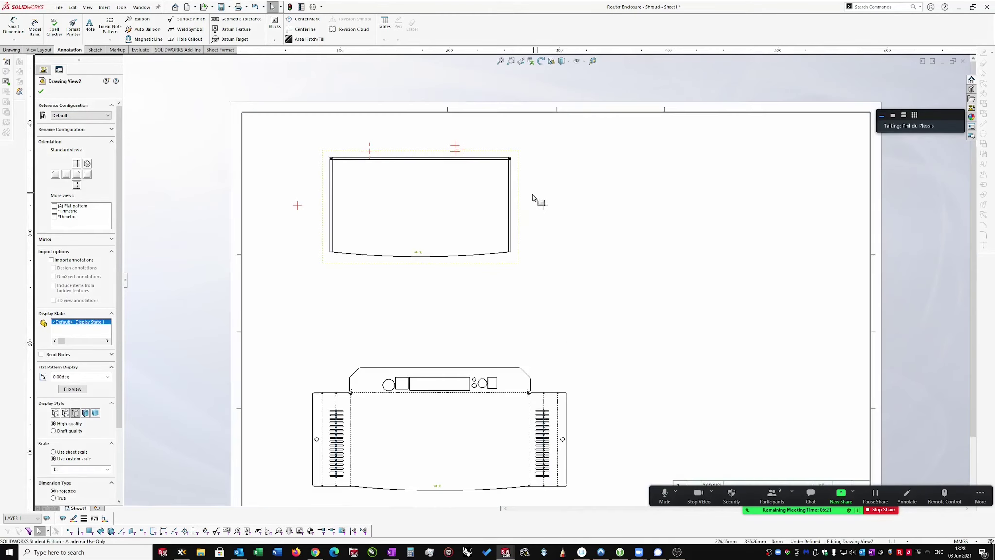
scroll(532, 197, "down", 1)
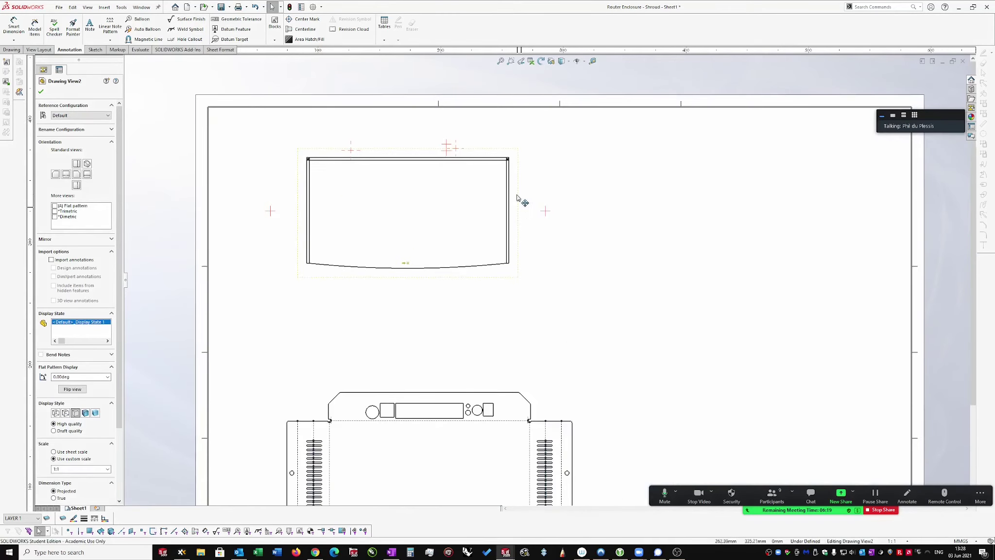
scroll(529, 165, "down", 1)
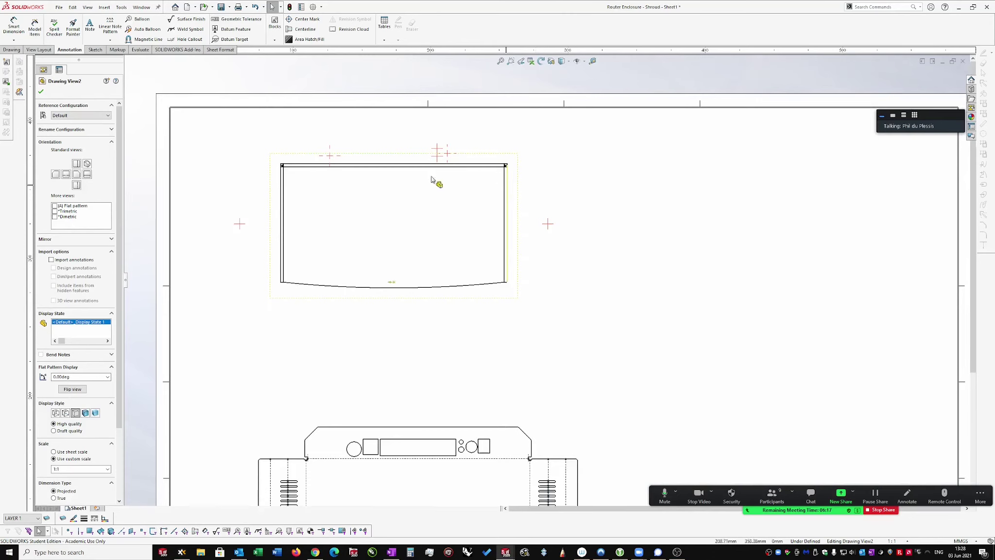
Project a side view from the folded top view, place it to the right, and move it clear of the parent view.
left_click(41, 93)
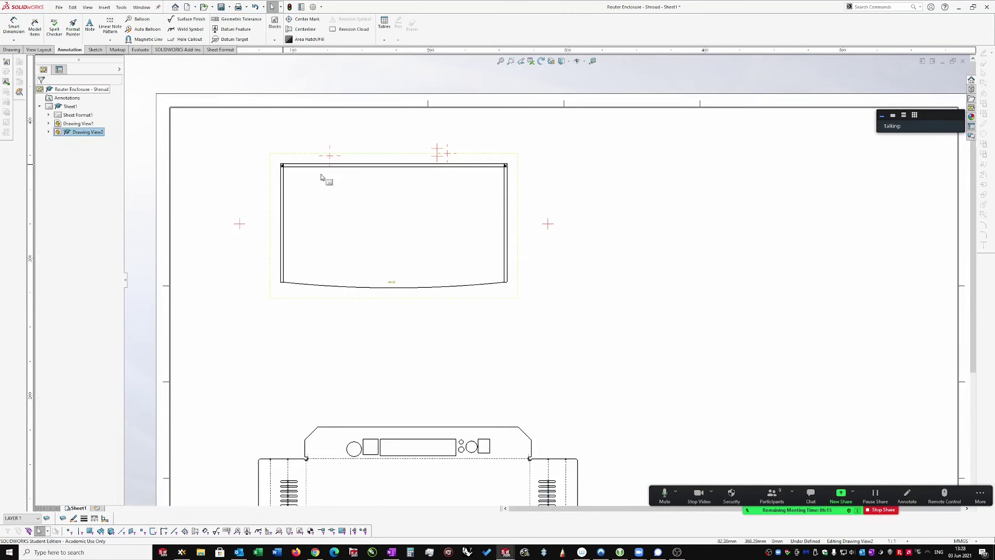
left_click(519, 212)
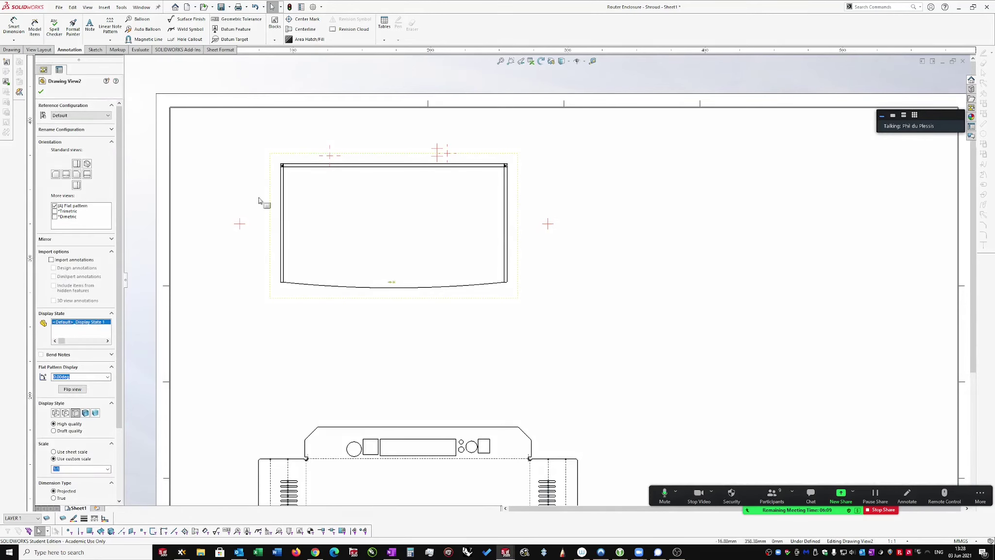
left_click(526, 211)
right_click_drag(525, 209, 558, 181)
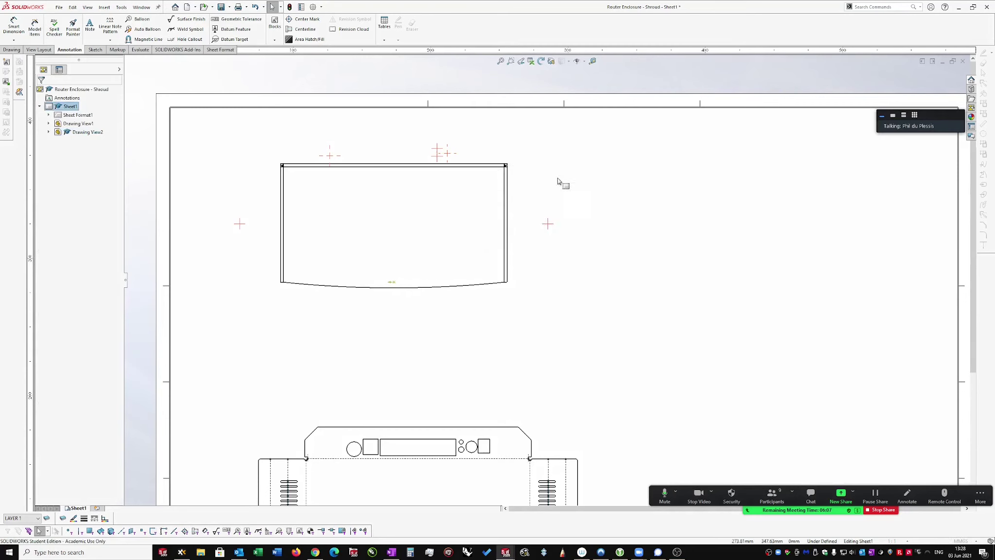
left_click(519, 226)
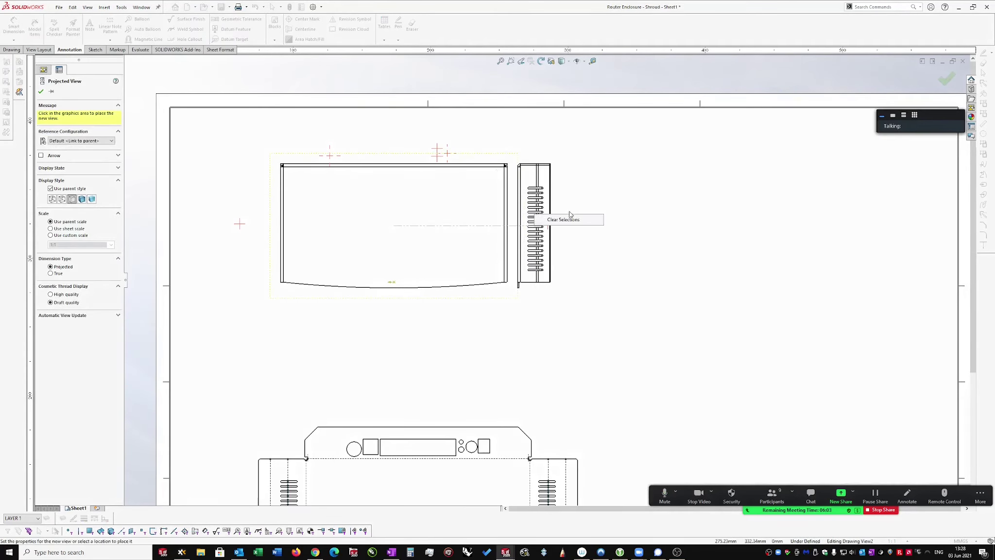
left_click(575, 266)
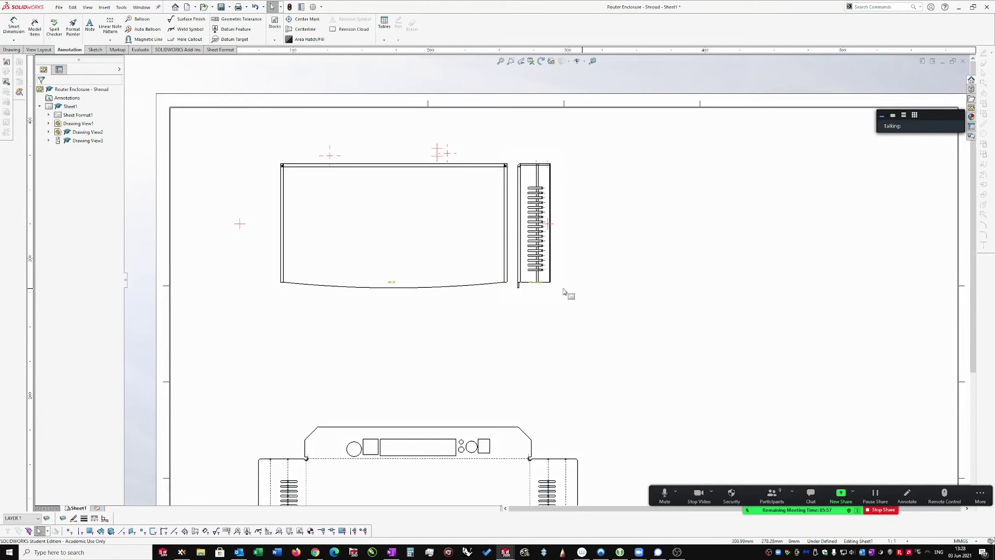
left_click_drag(563, 281, 624, 282)
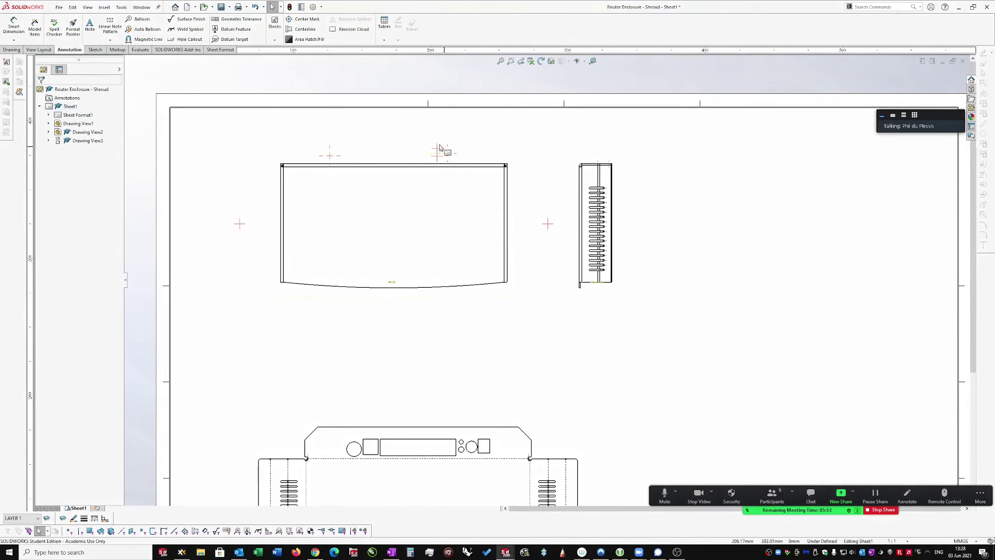
Save the drawing together with the shroud part, updating the drawing views before saving.
key("ctrl+s")
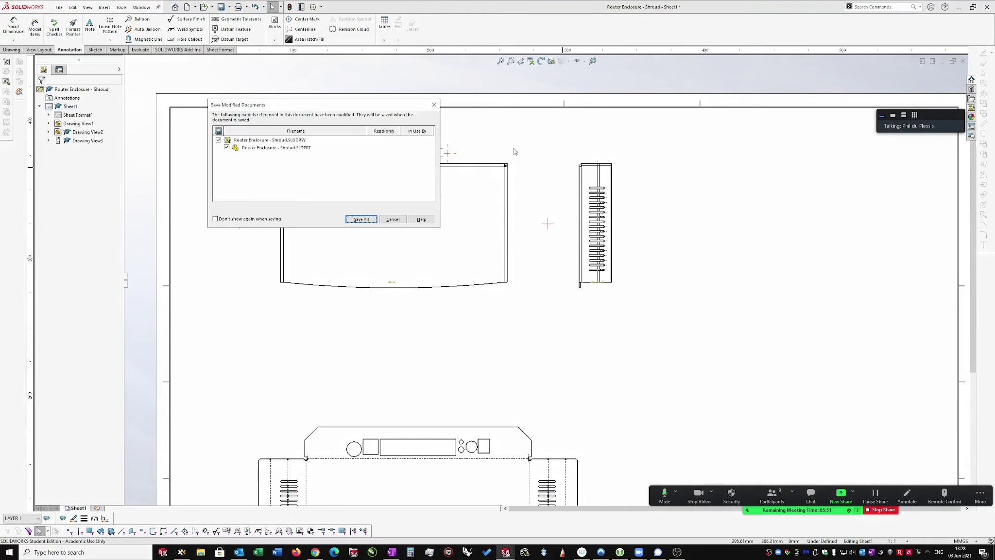
left_click(370, 220)
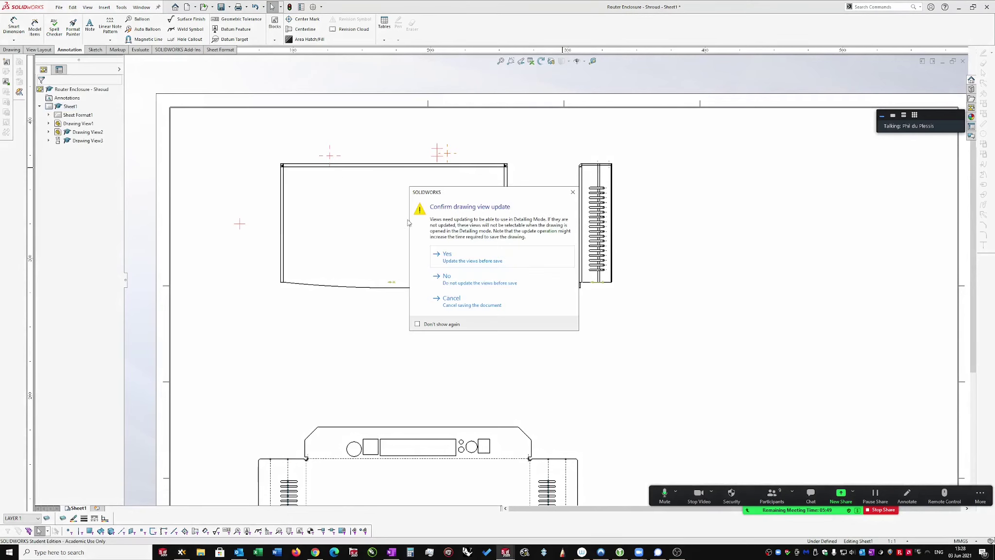
left_click(455, 264)
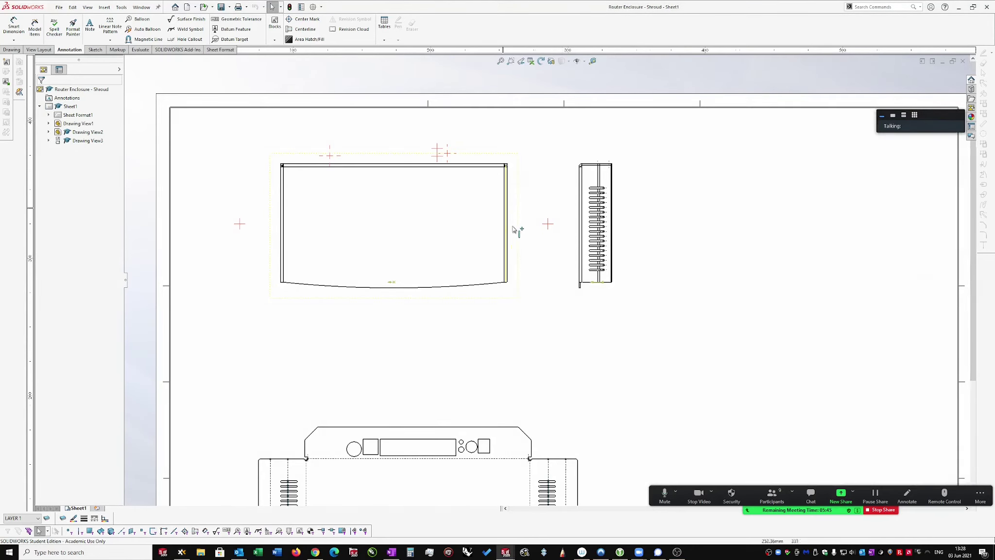
Delete the stray center marks above and on both sides of the folded top view.
scroll(542, 233, "up", 1)
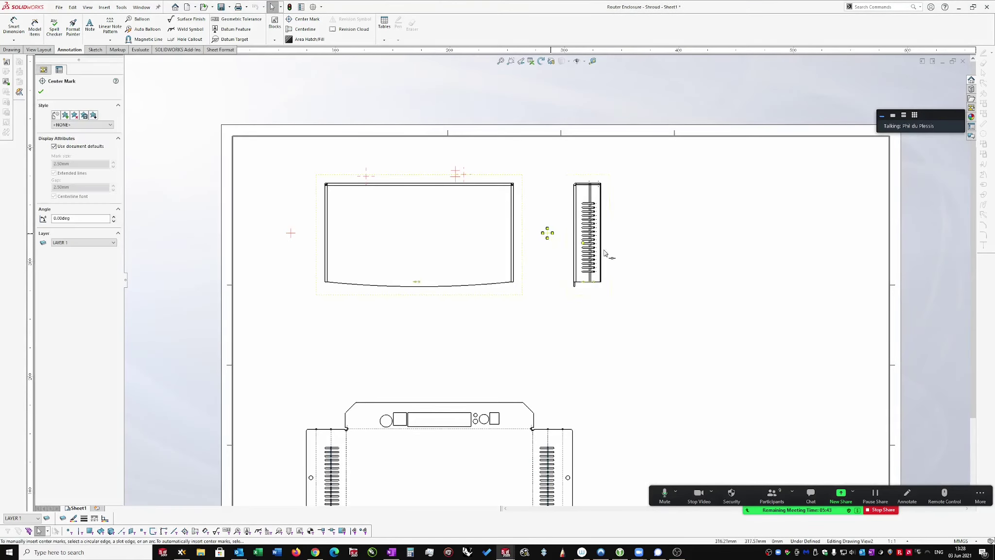
key("Delete")
left_click(455, 178)
key("Delete")
left_click(457, 170)
key("Delete")
left_click(464, 174)
key("Delete")
left_click(368, 176)
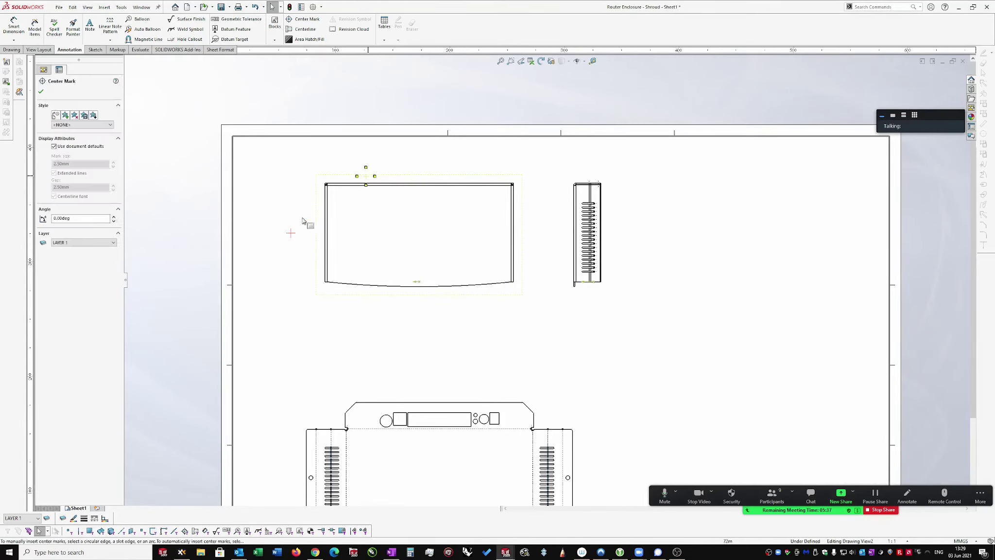
left_click(291, 234, "ctrl")
key("Delete")
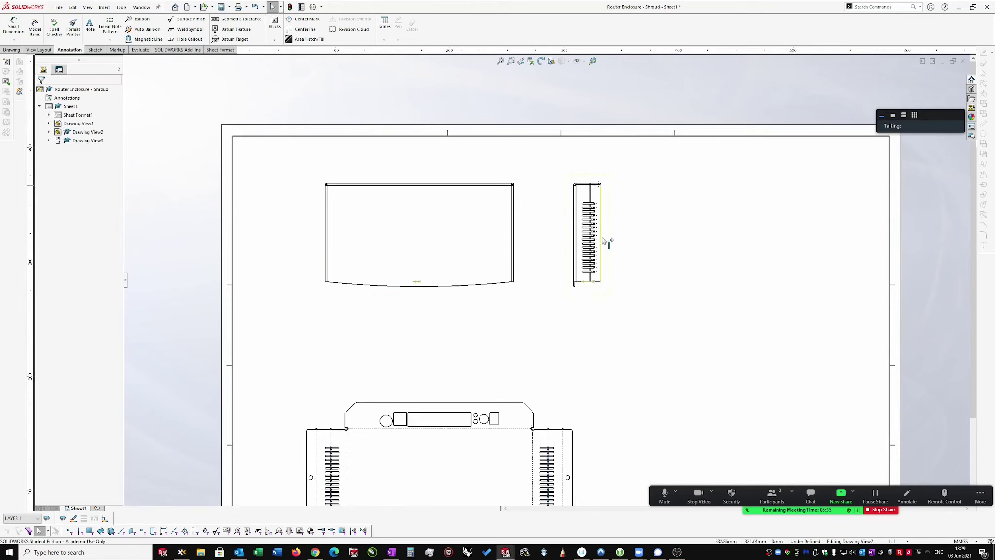
Project a view showing the connector cutouts from the folded top view and place it directly below.
scroll(604, 238, "down", 2)
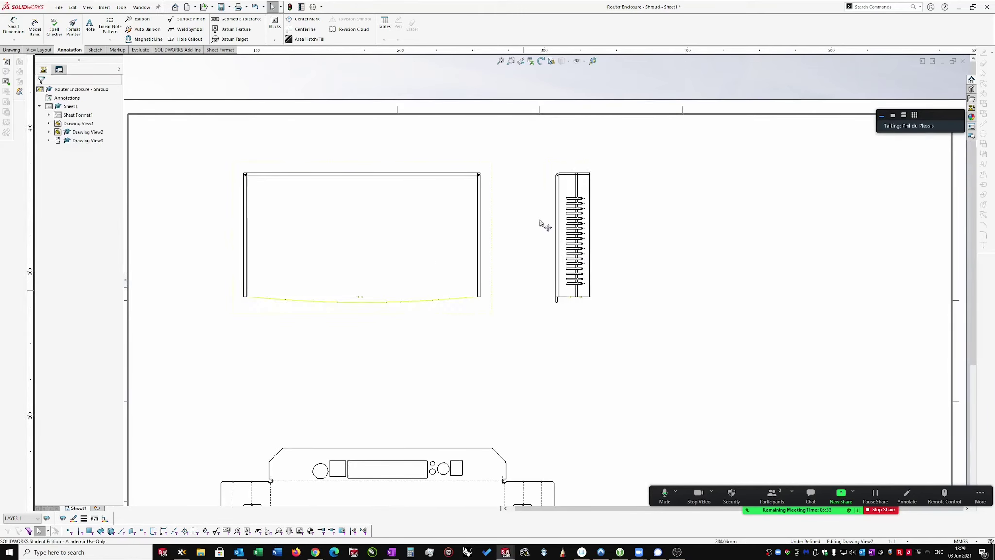
left_click(492, 206)
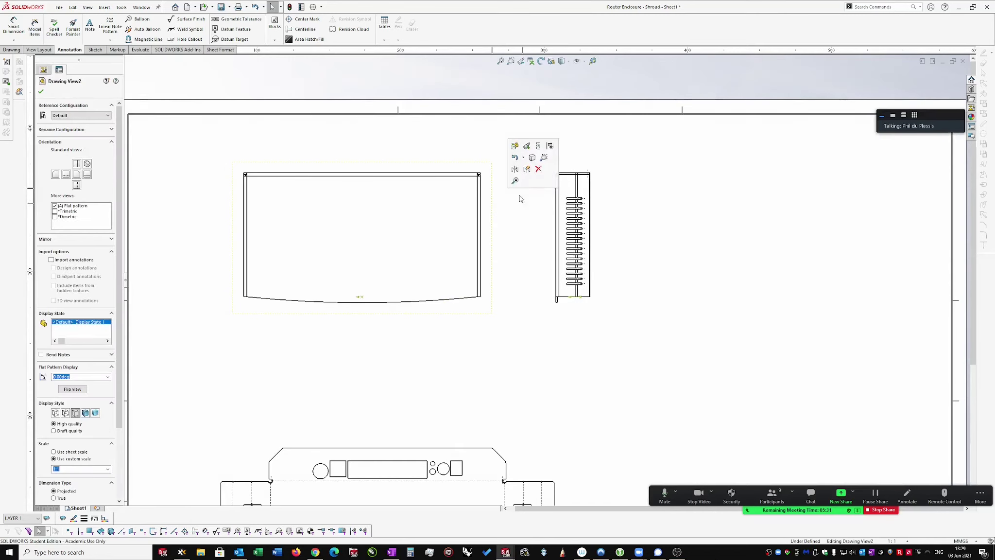
left_click(539, 147)
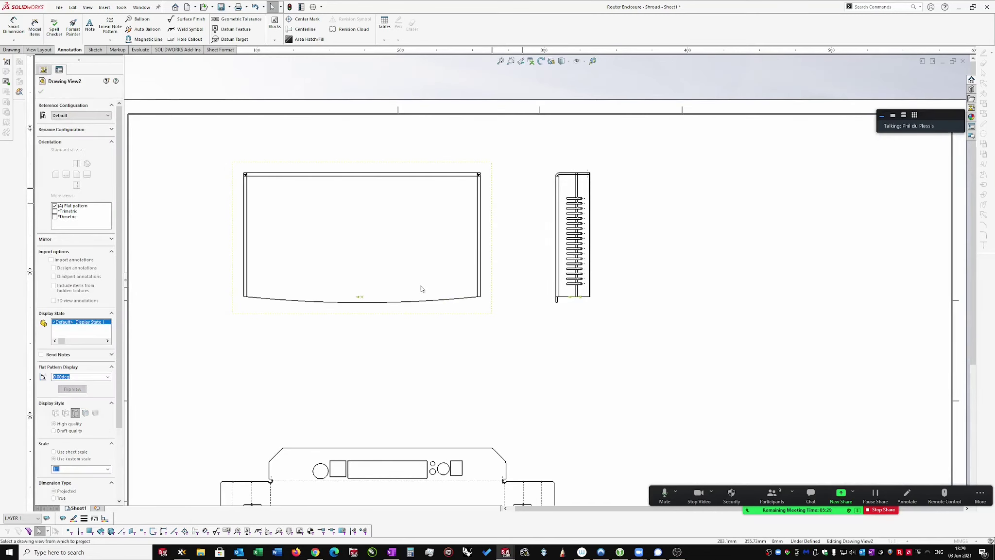
left_click(395, 345)
Dimension the horizontal gap between the two lower return flanges, placing it below the connector-cutout view.
scroll(413, 367, "down", 5)
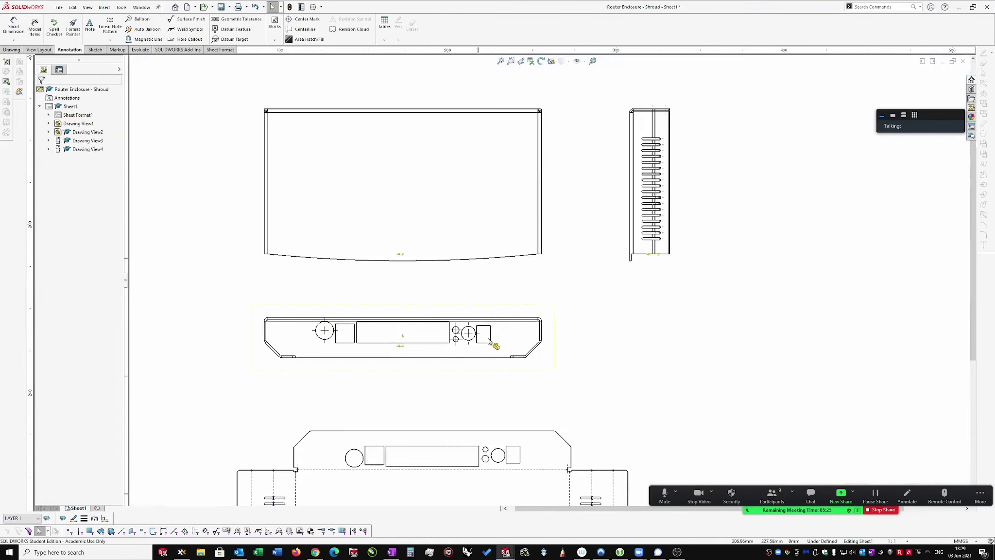
scroll(287, 340, "down", 2)
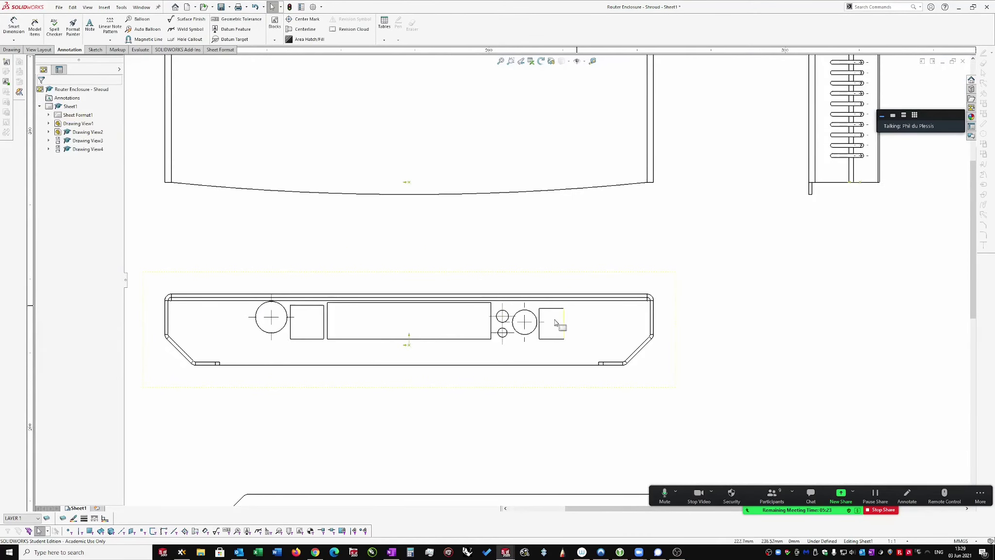
scroll(613, 315, "up", 1)
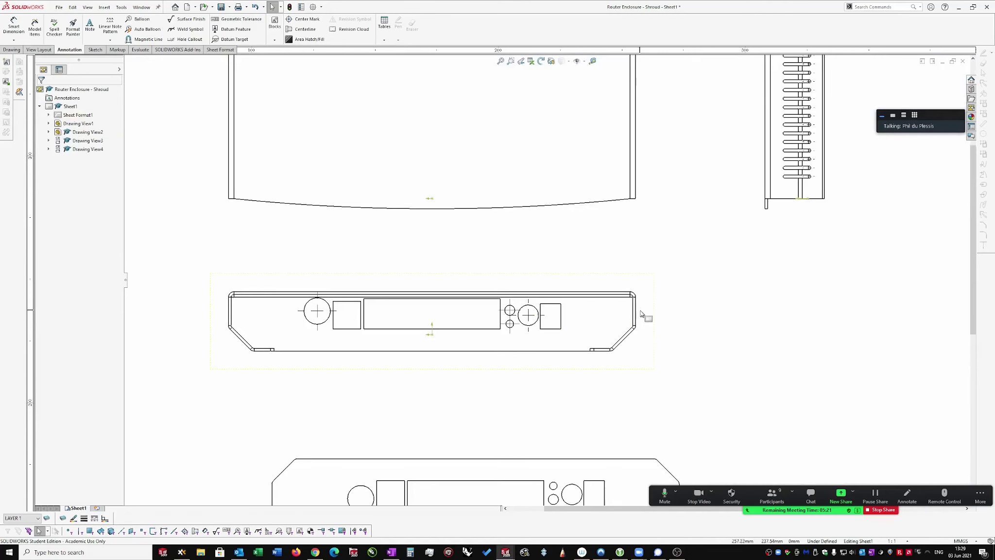
scroll(582, 368, "down", 1)
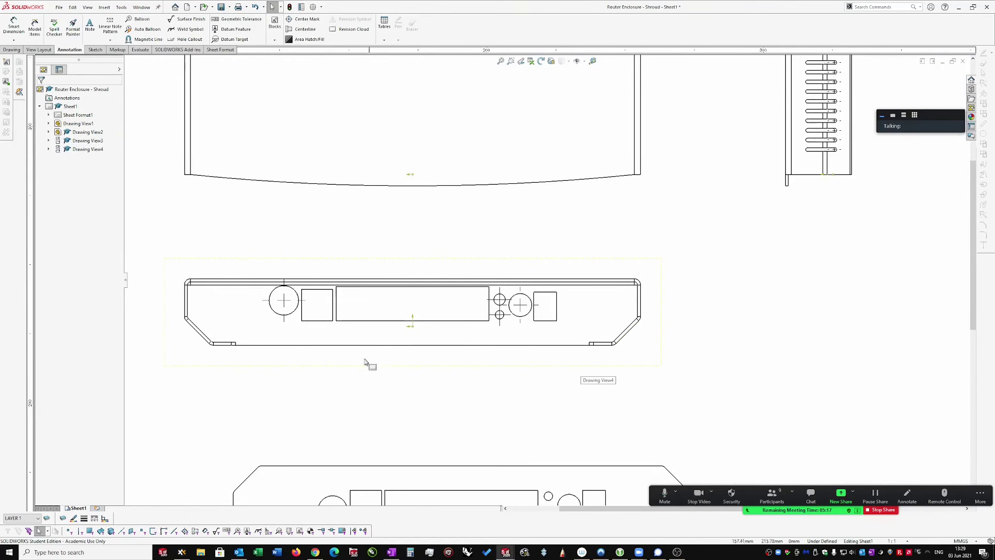
scroll(266, 360, "down", 1)
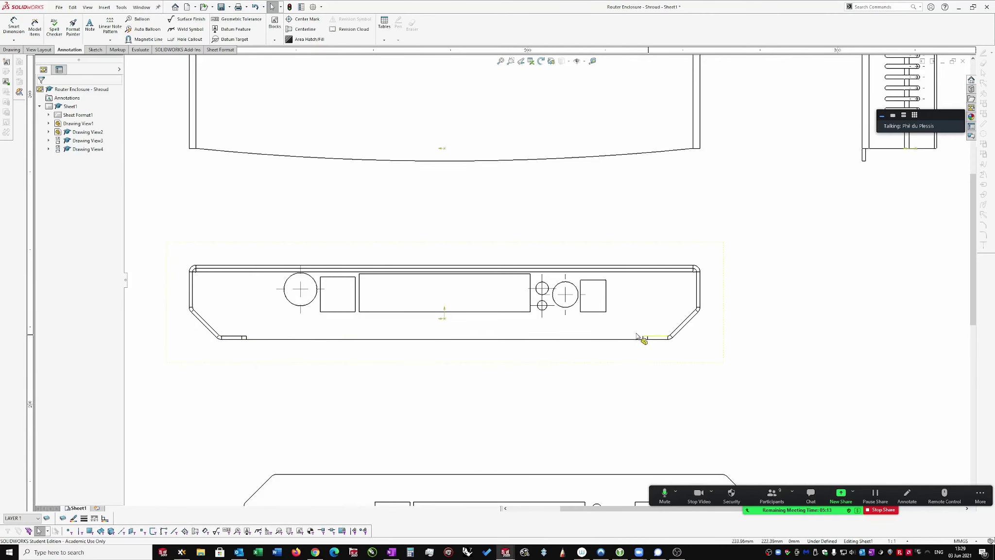
right_click_drag(531, 391, 531, 355)
scroll(265, 345, "down", 2)
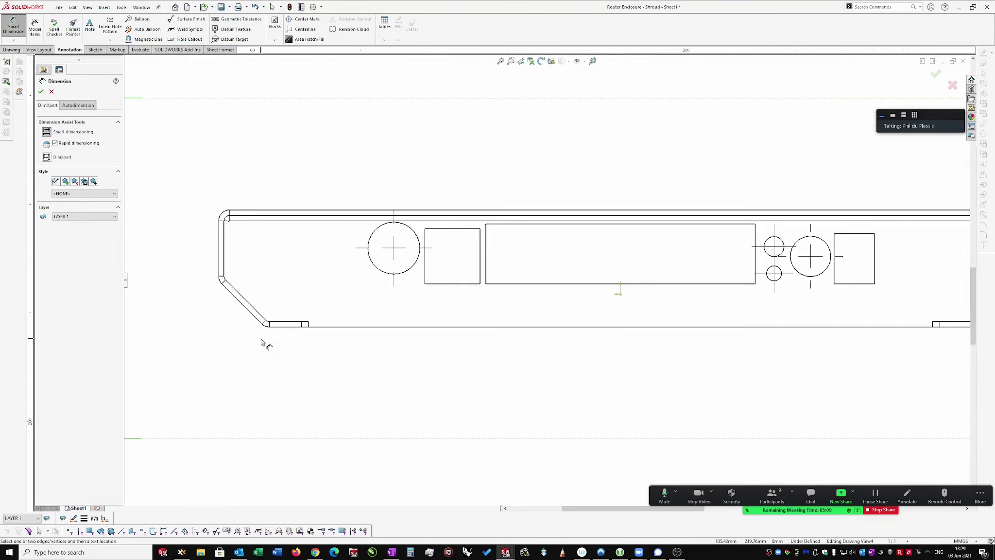
left_click(309, 326)
middle_click_drag(937, 321, 805, 319)
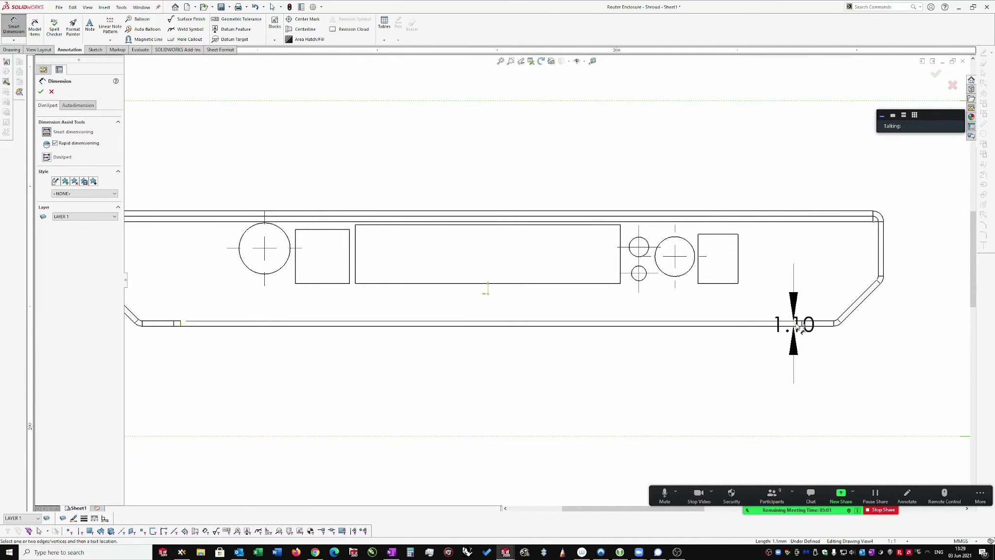
left_click(800, 325)
scroll(554, 340, "up", 2)
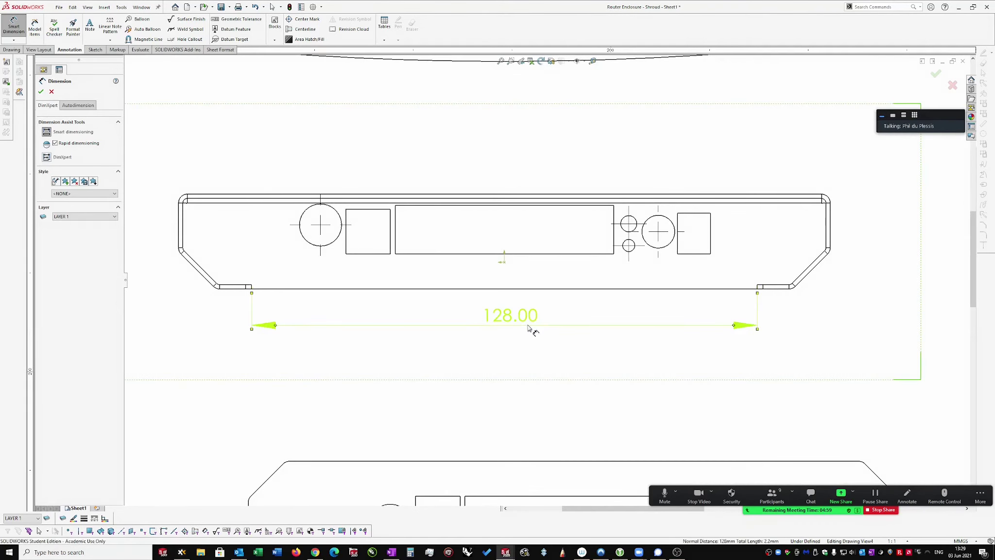
left_click(530, 333)
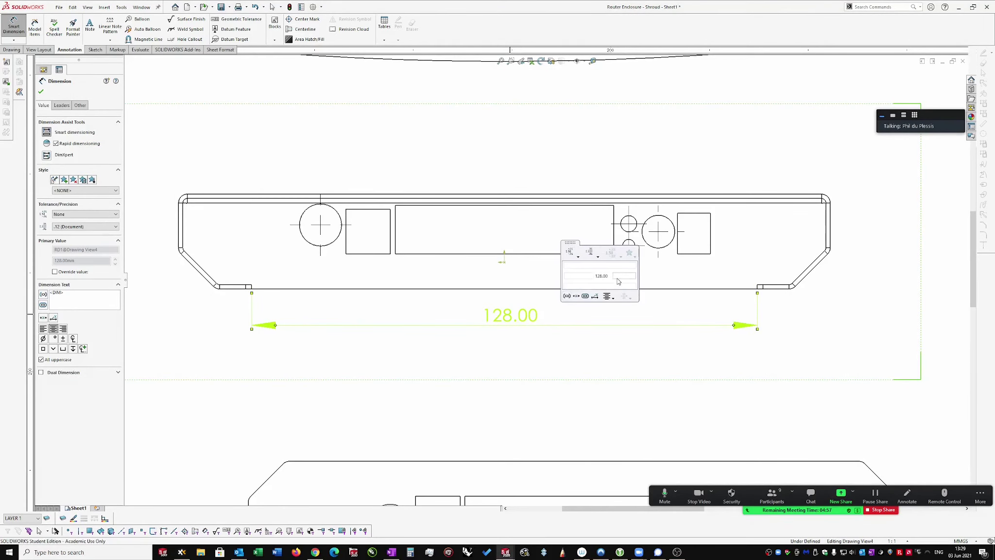
Append the text "critical" to the flange gap dimension.
left_click(619, 277)
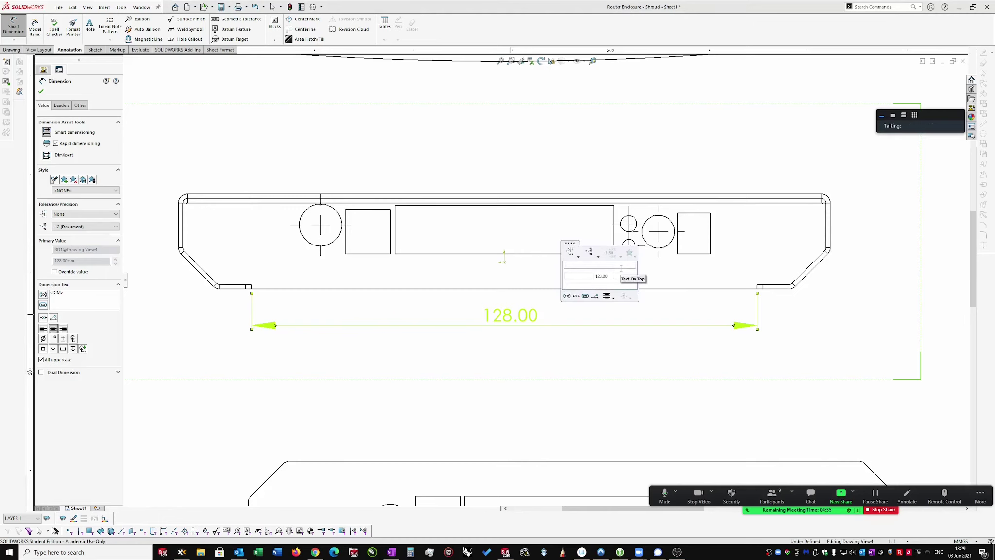
type("critical")
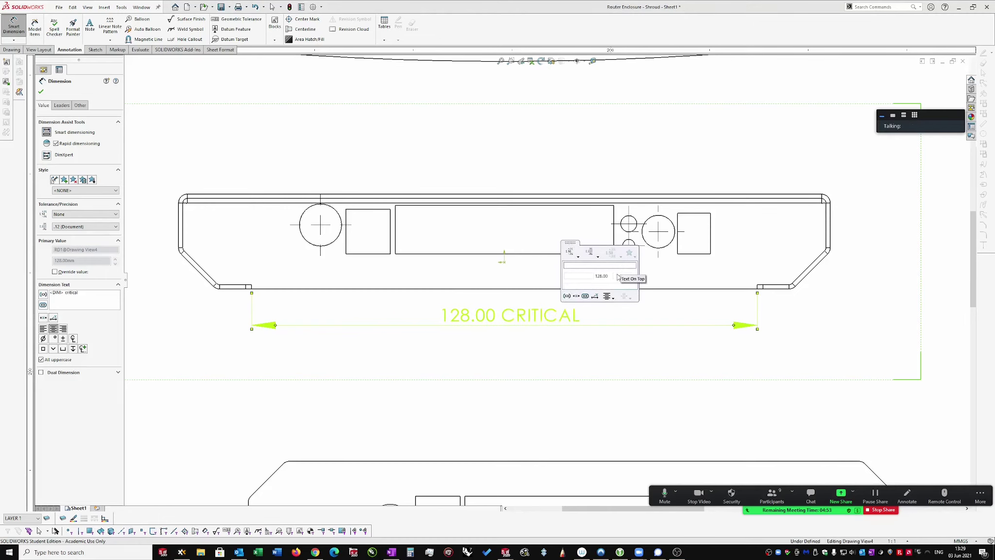
left_click(642, 355)
Dimension the height between the right lower return flange and the top panel, placing it to the right of the connector-cutout view.
scroll(644, 287, "up", 3)
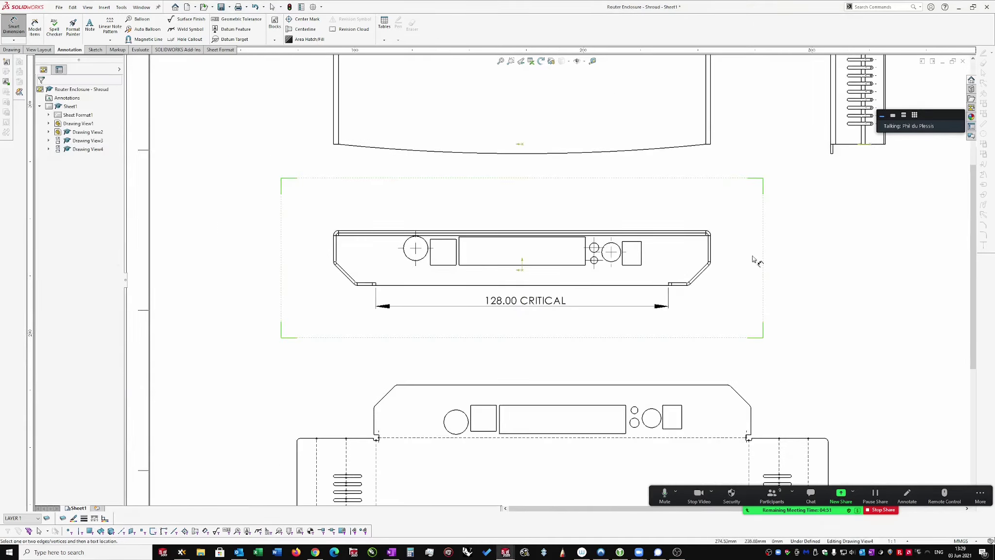
scroll(703, 278, "down", 1)
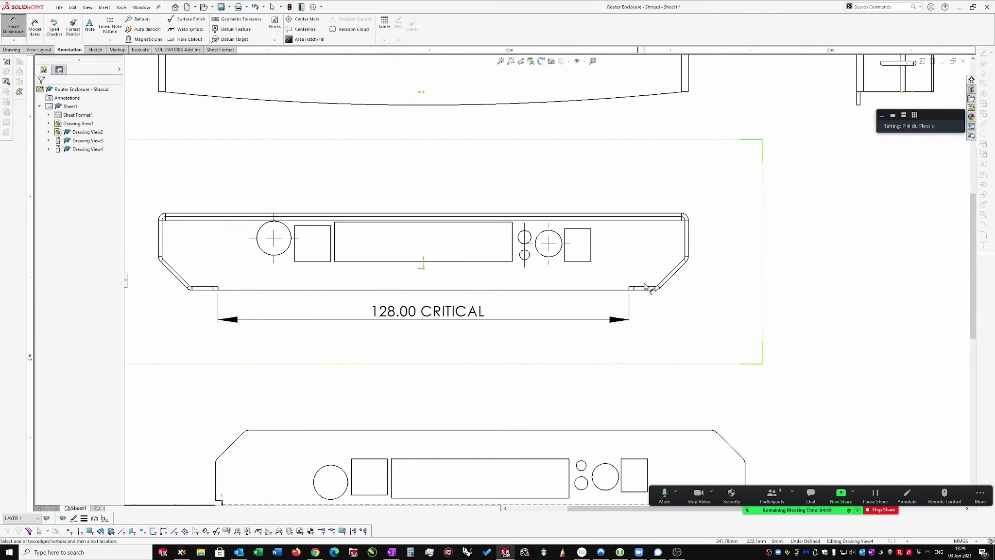
left_click(645, 288)
scroll(651, 258, "down", 2)
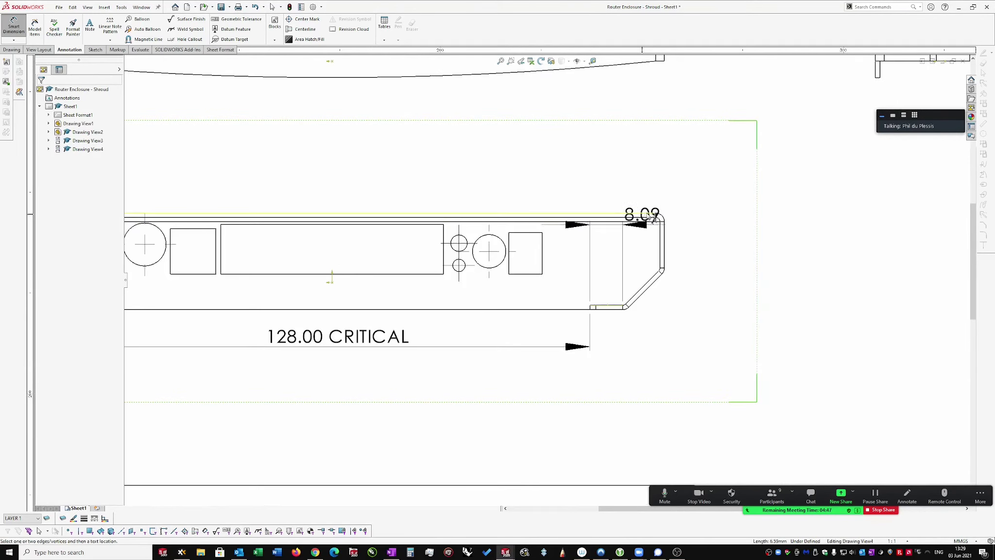
left_click(653, 217)
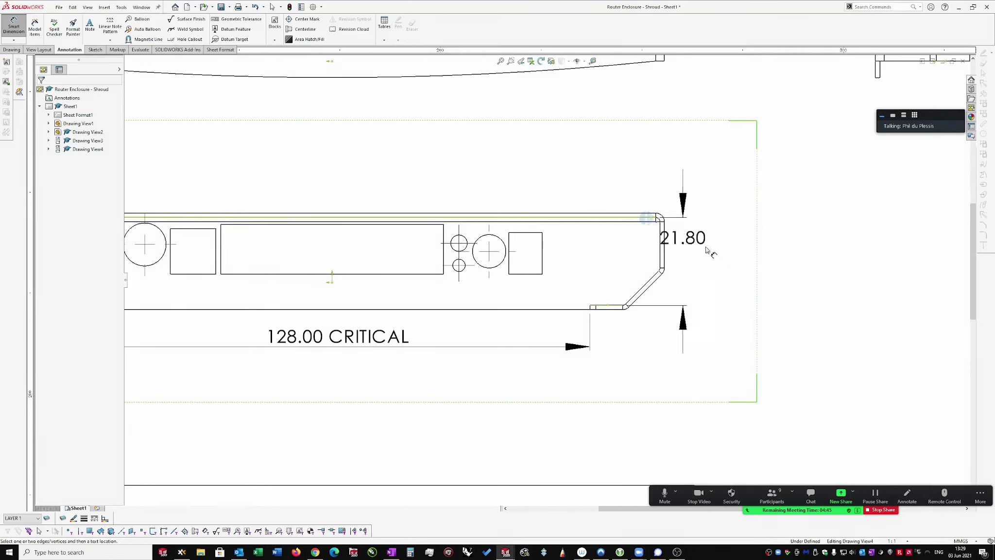
left_click(724, 260)
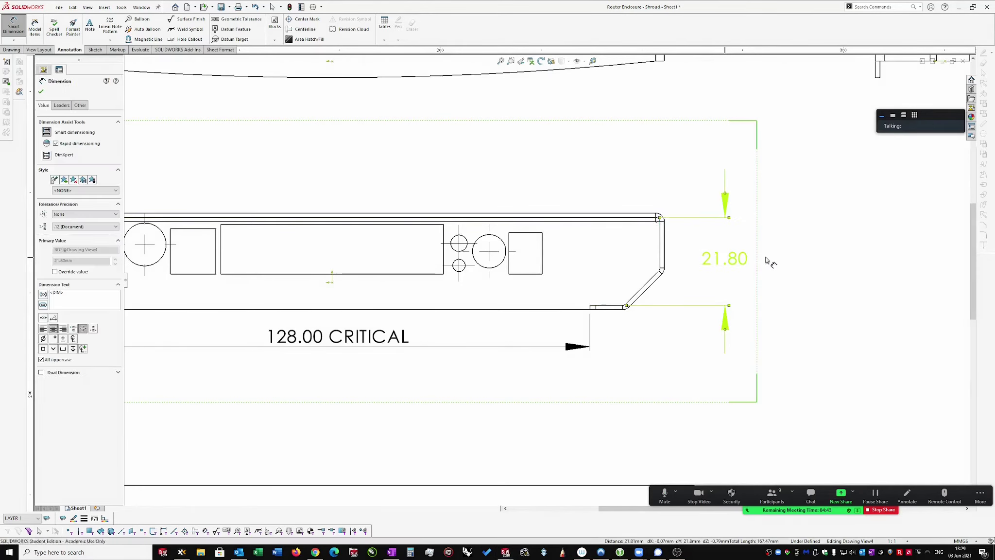
left_click(753, 309)
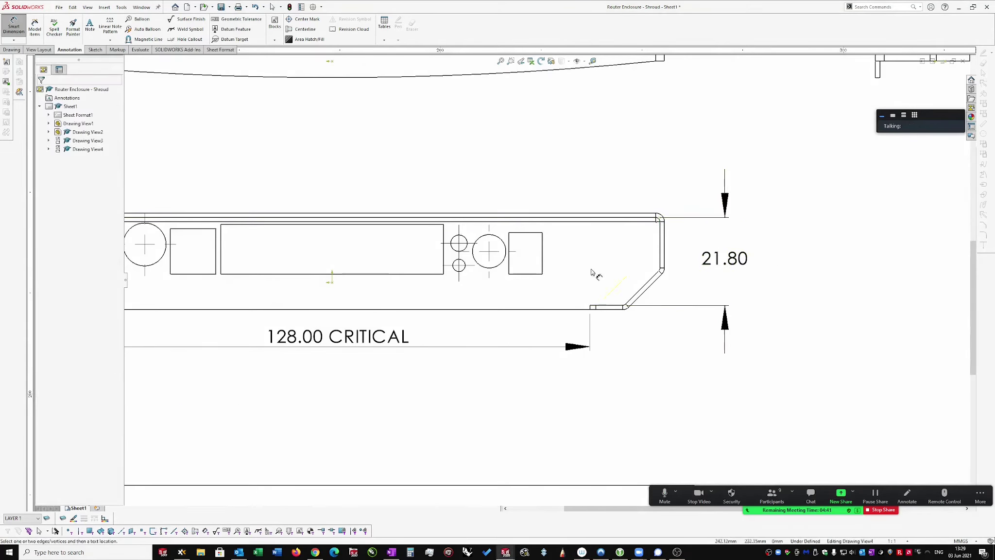
scroll(595, 271, "up", 3)
scroll(632, 257, "down", 2)
left_click(627, 257)
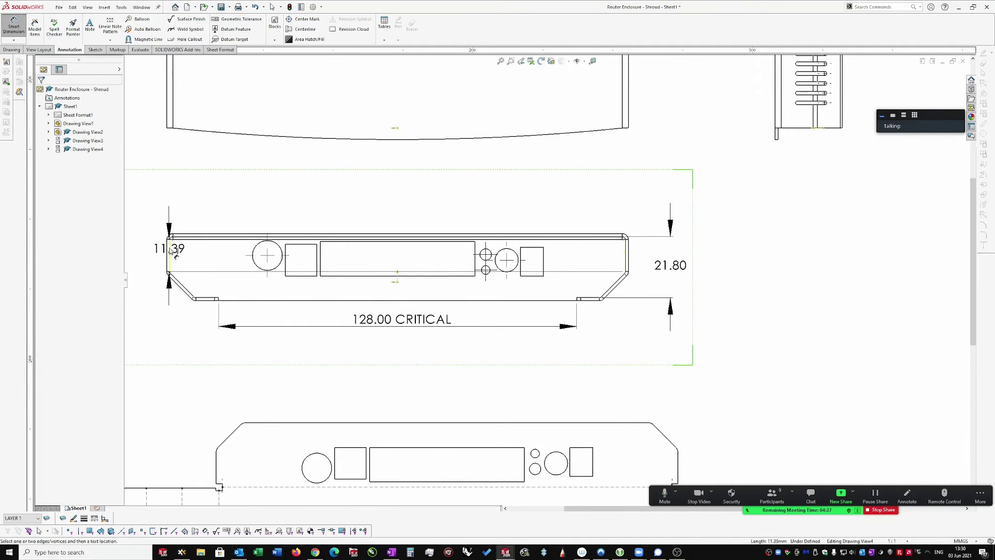
left_click(173, 251)
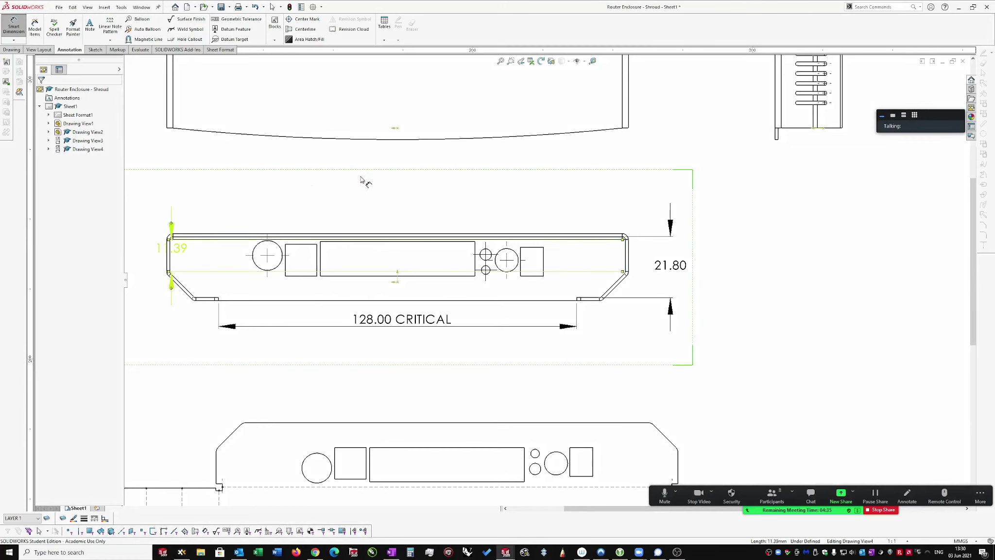
key("Escape")
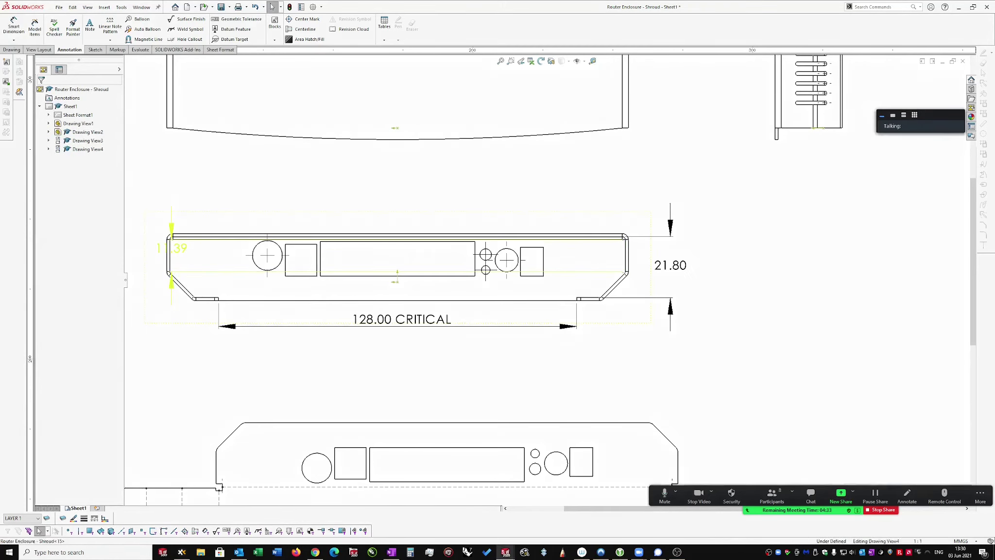
key("Delete")
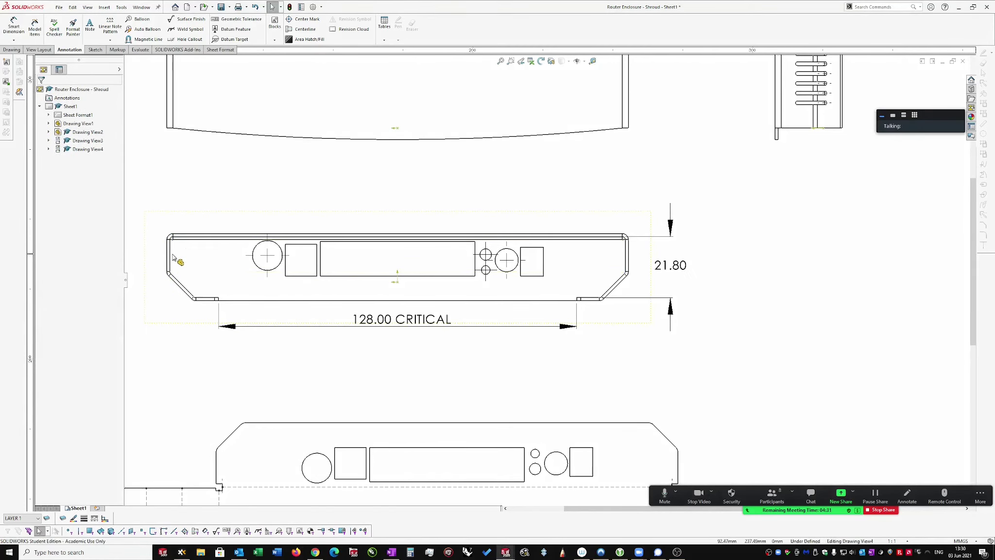
Dimension the width between the inner faces of the two side walls, placing it above the connector-cutout view.
left_click(242, 160)
key("d")
left_click(171, 258)
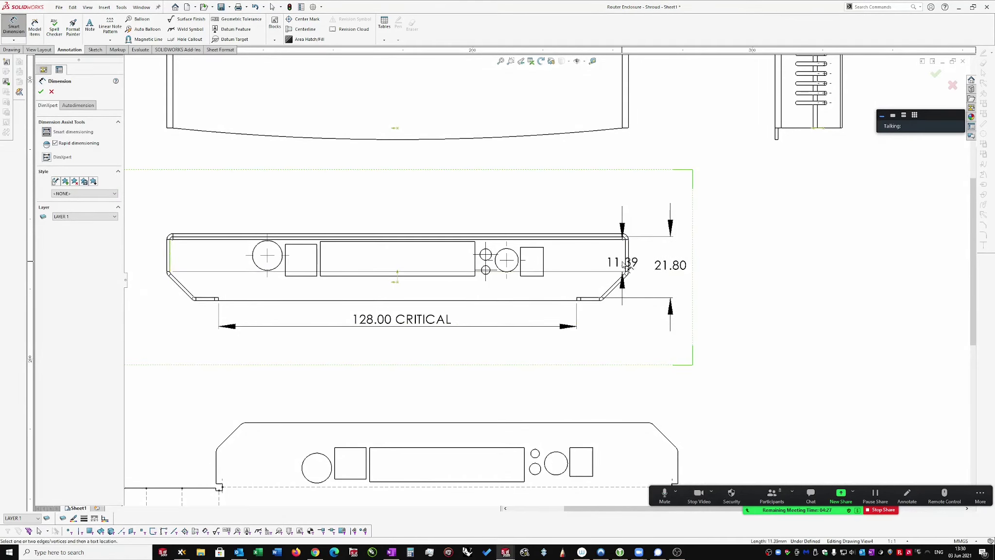
left_click(626, 265)
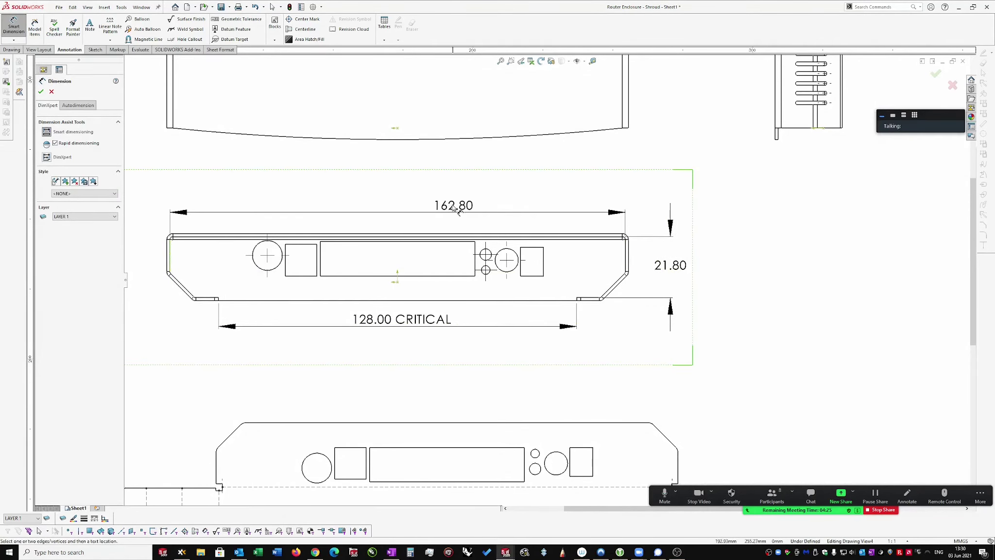
left_click(442, 198)
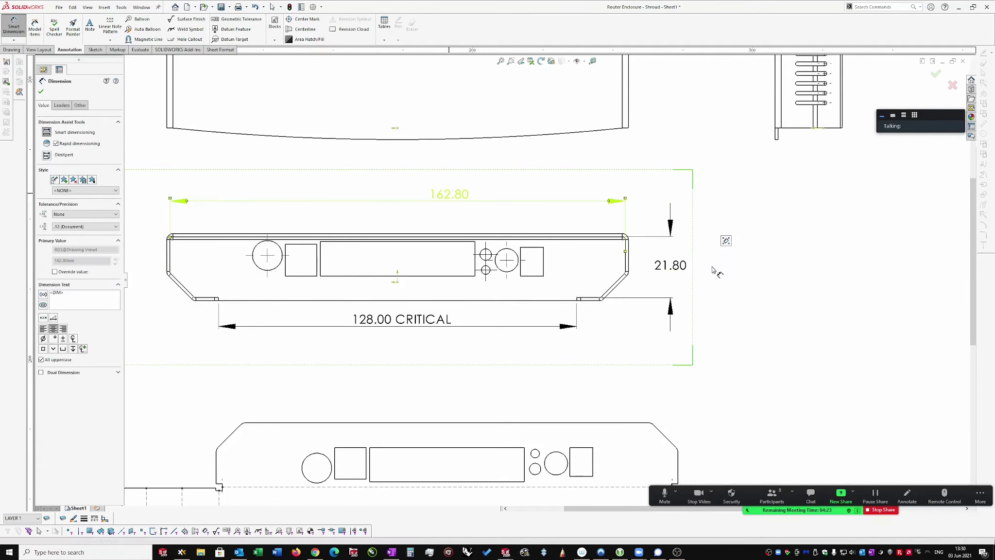
key("Escape")
Add a note reading "DIMENSIONS GIVEN ARE CRITICAL" to the lower right of the connector-cutout view.
scroll(717, 282, "up", 2)
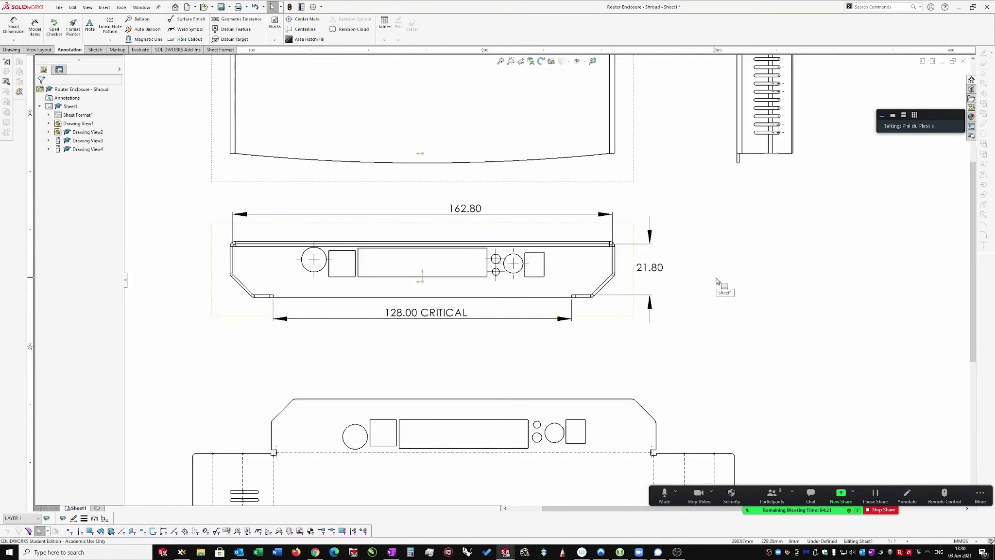
left_click(93, 30)
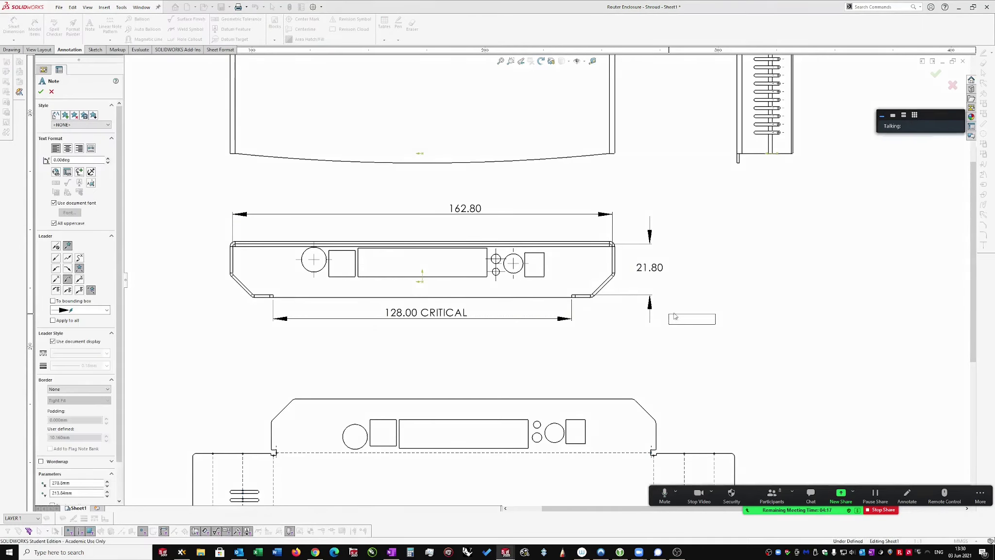
left_click(684, 321)
type("DIMENSIONS GIVEN")
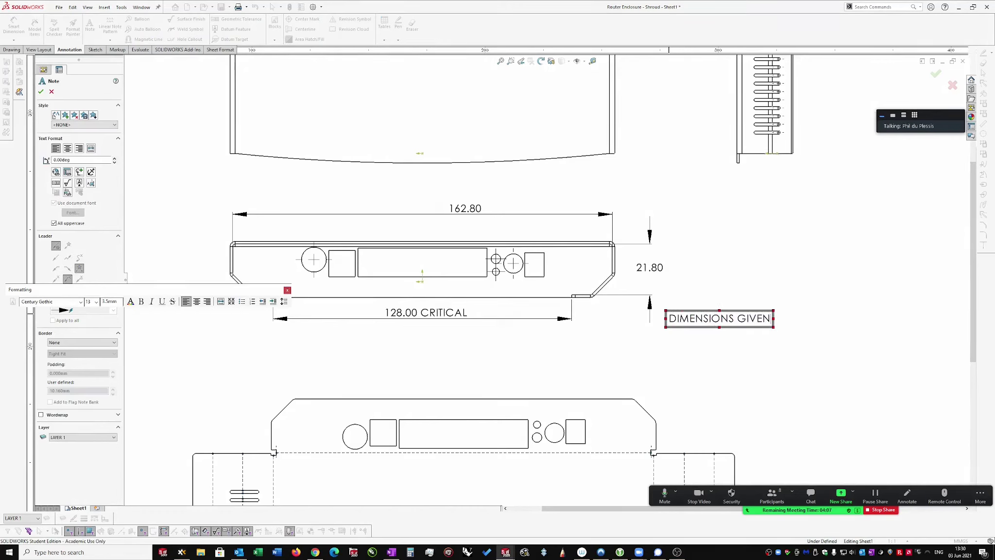
type("ARE CRITICAL")
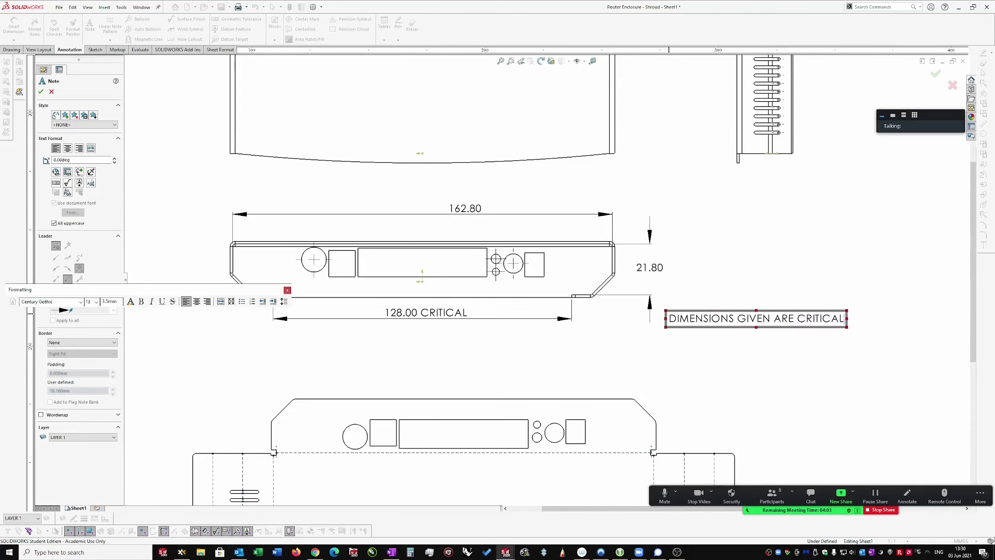
left_click(726, 411)
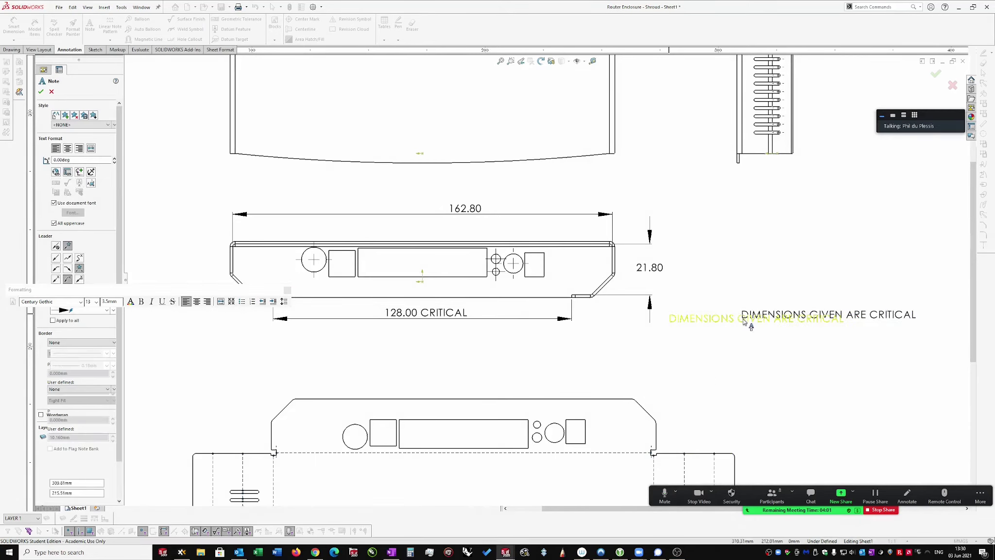
key("Escape")
Move the critical-dimensions note beneath the flange gap dimension, and shift the overall width dimension closer to the view with its text centered.
left_click_drag(755, 322, 533, 350)
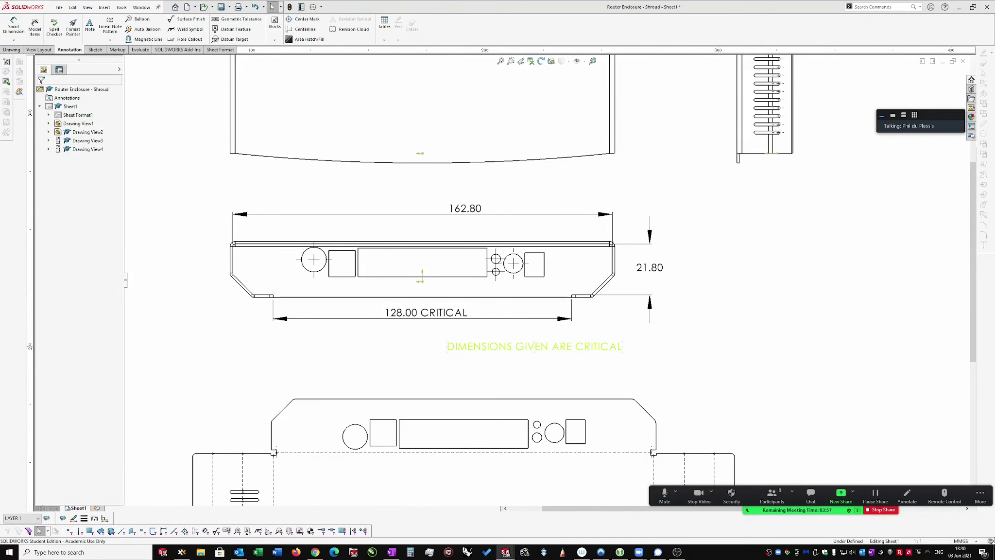
key("Return")
scroll(607, 268, "down", 1)
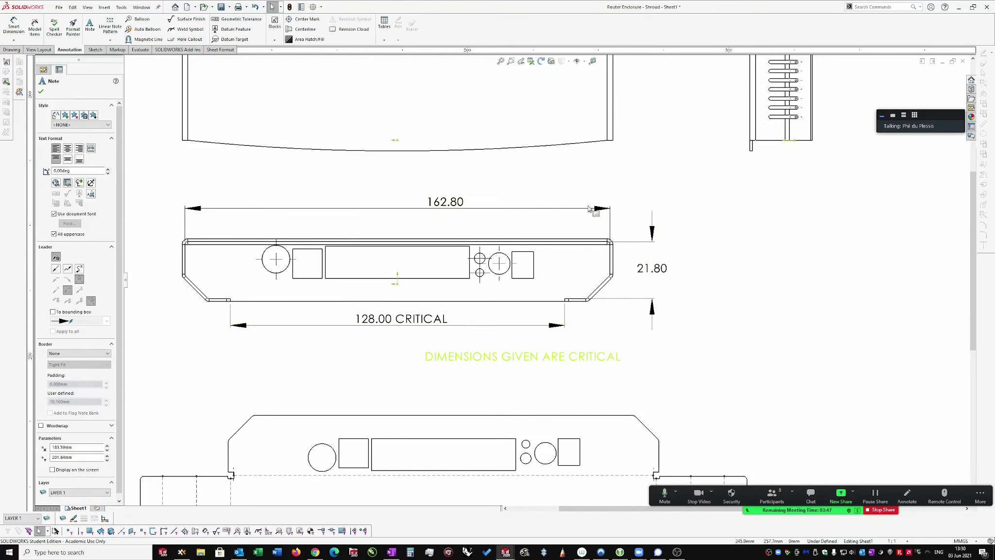
left_click_drag(444, 202, 393, 217)
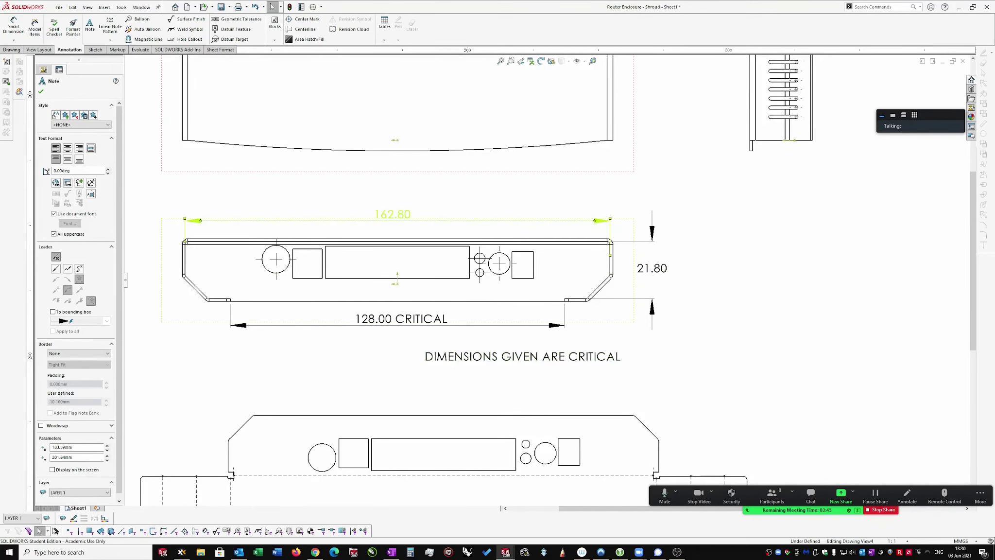
Dimension the top view's overall depth from the straight back edge to the curved front edge, placing it to the right of the view.
key("Escape")
scroll(608, 254, "down", 1)
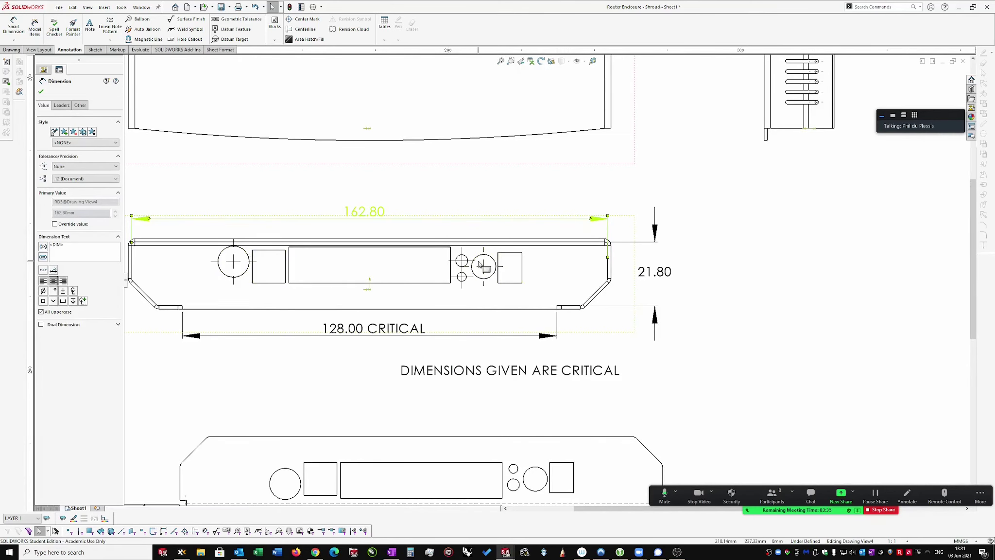
scroll(544, 256, "up", 5)
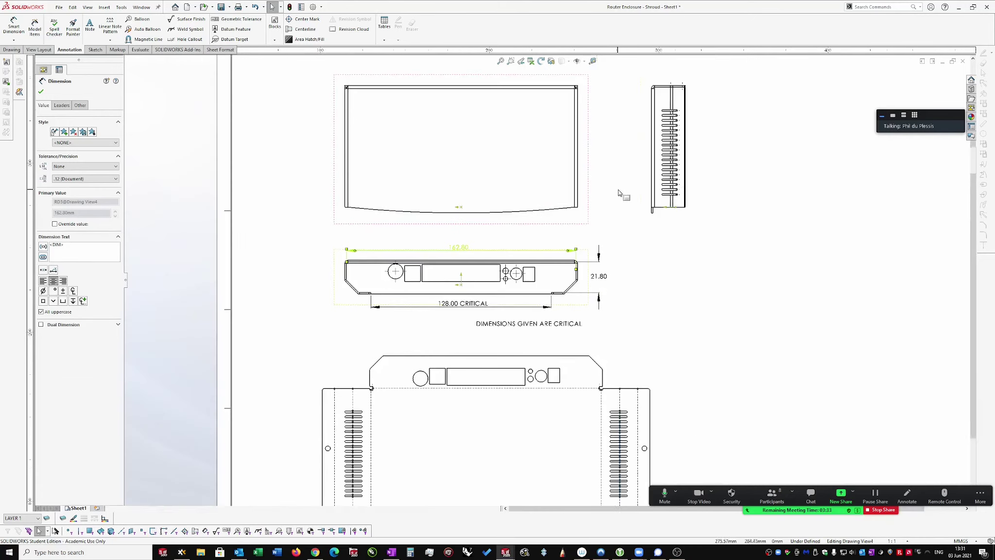
scroll(687, 171, "down", 2)
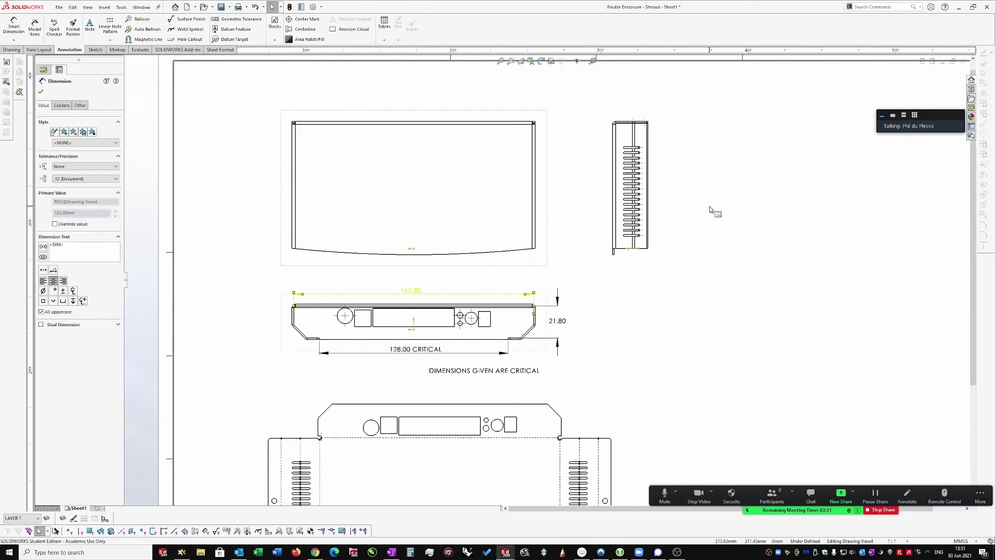
right_click_drag(710, 210, 702, 116)
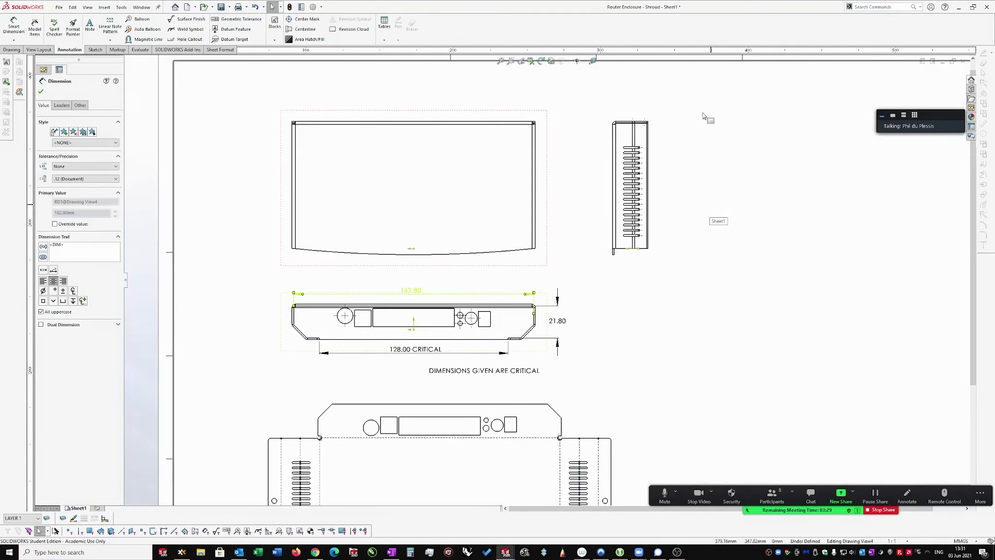
left_click(519, 123)
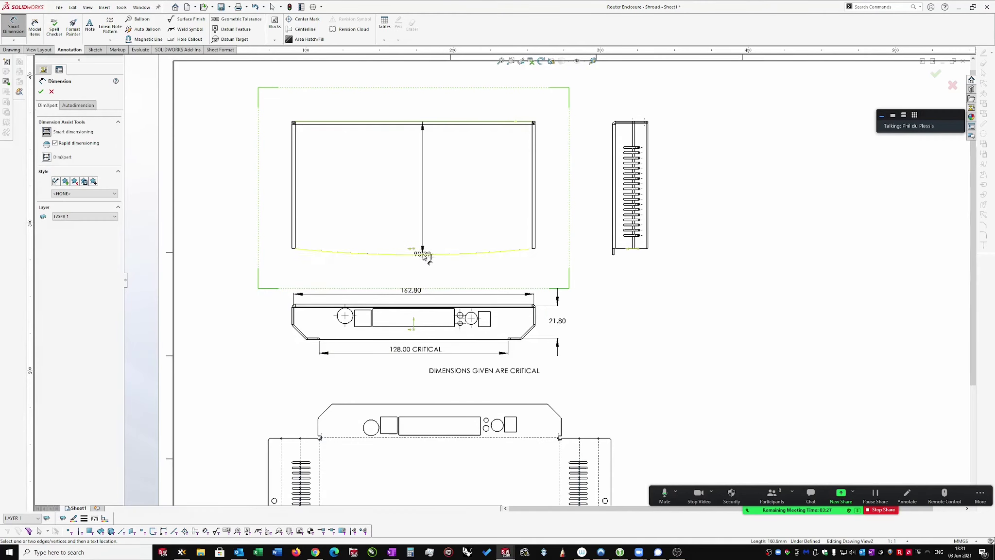
left_click(421, 254)
left_click(559, 195)
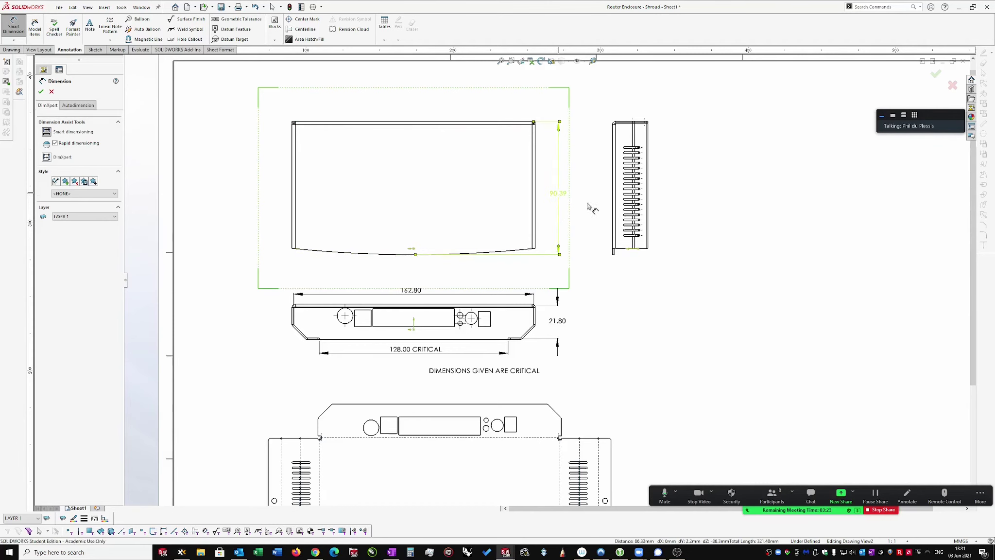
Dimension the side view's overall width between its two long outer edges, placing it above the view.
left_click(617, 138)
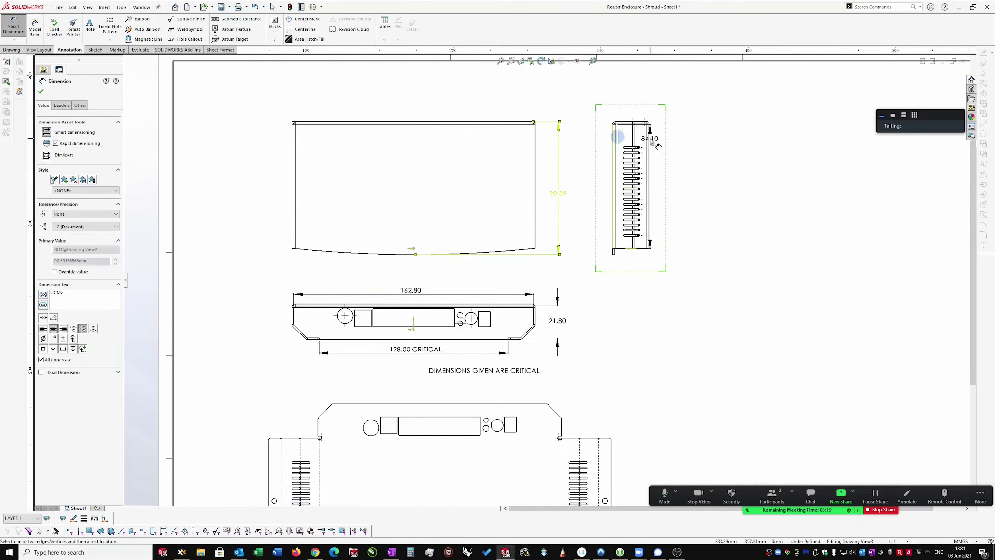
left_click(649, 145)
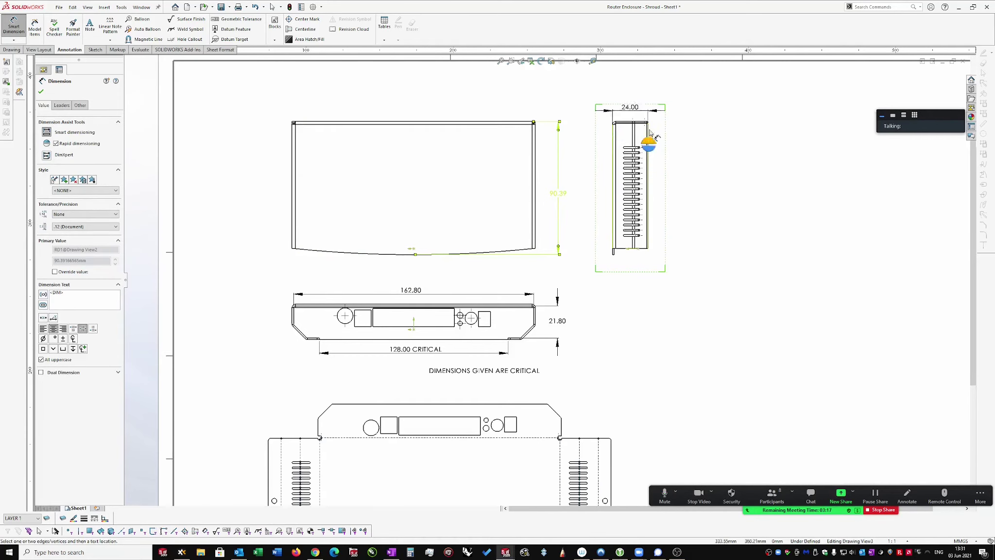
left_click(629, 105)
key("Escape")
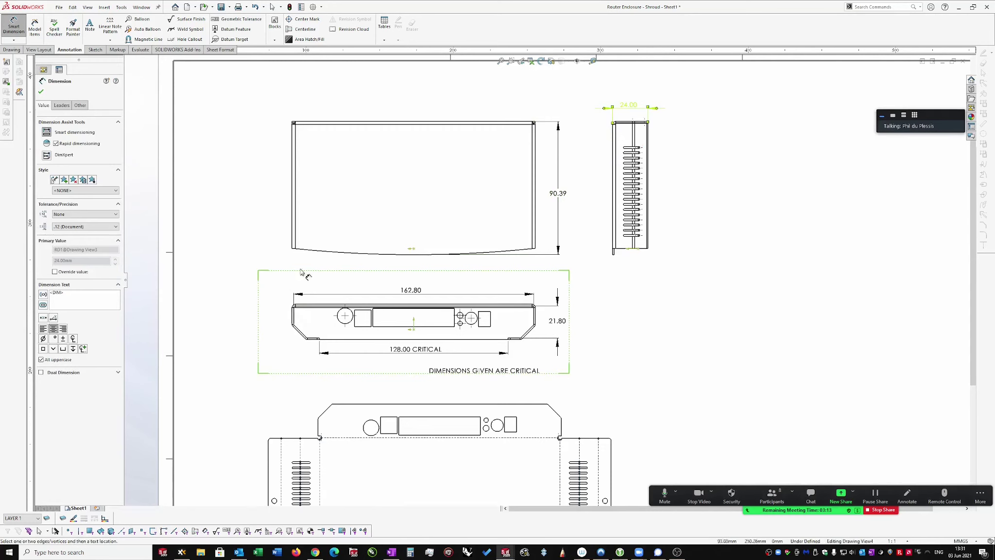
Dimension the top view's overall width between its two outer side edges, placing it above the view.
left_click(292, 178)
left_click(535, 165)
left_click(446, 103)
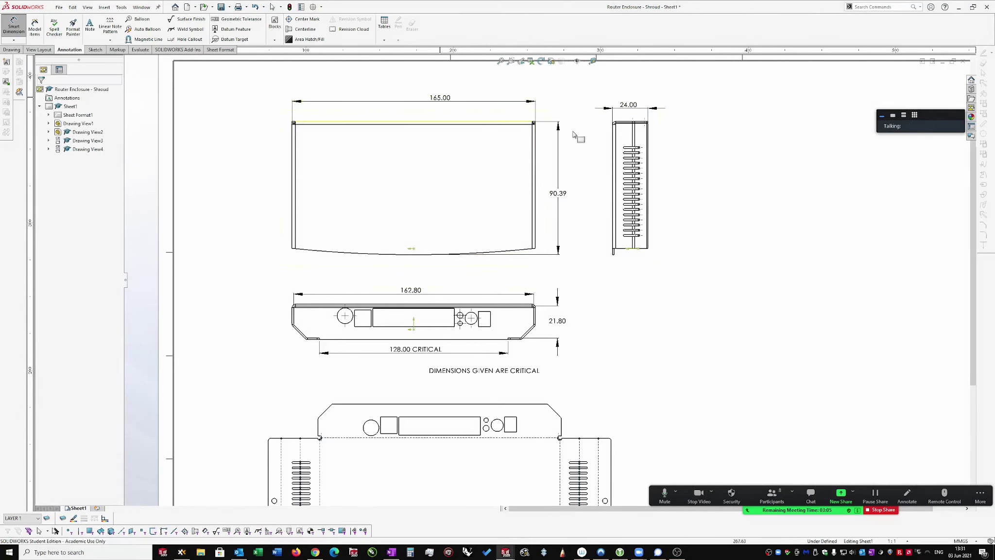
key("Escape")
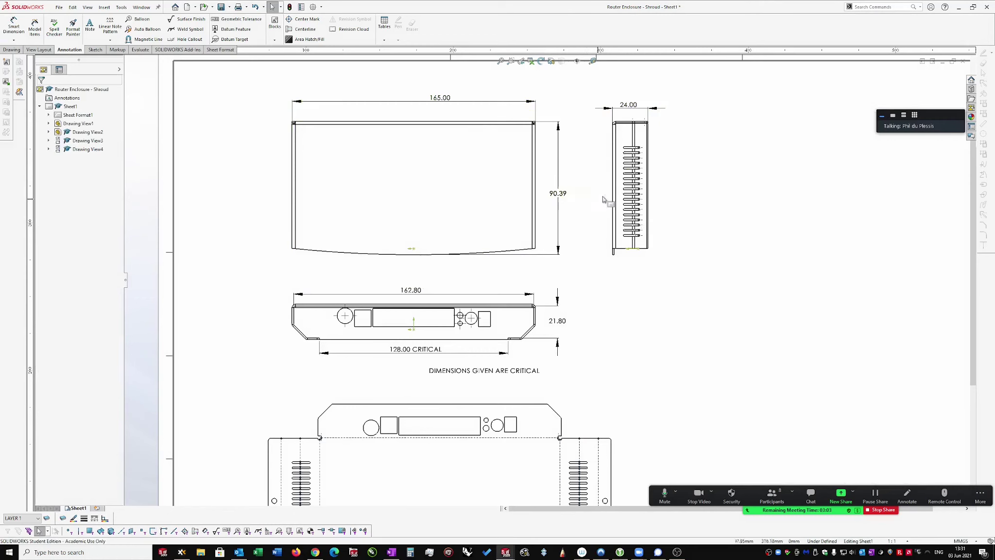
Review the whole sheet, checking the dimensioned views, flat pattern, notes and title block.
scroll(507, 331, "down", 1)
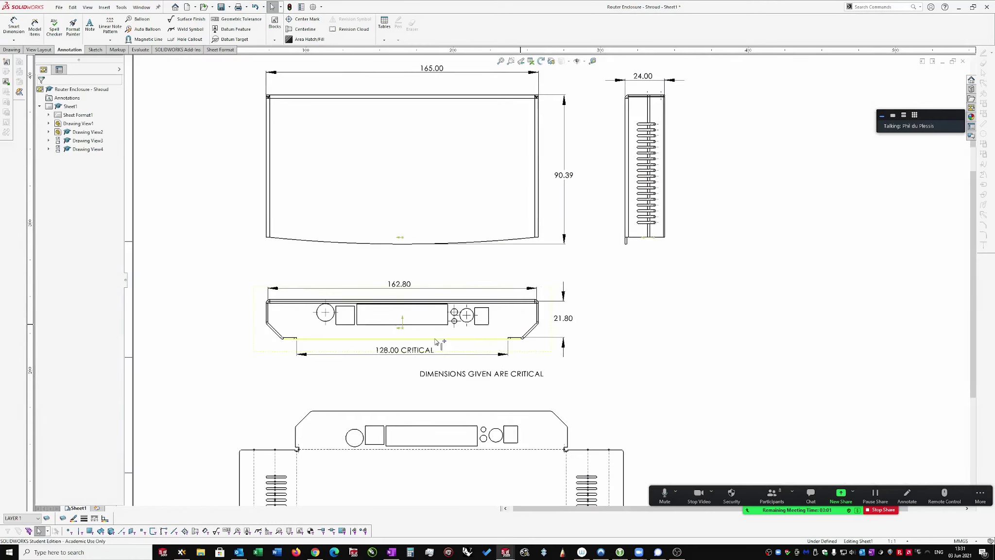
scroll(508, 325, "up", 3)
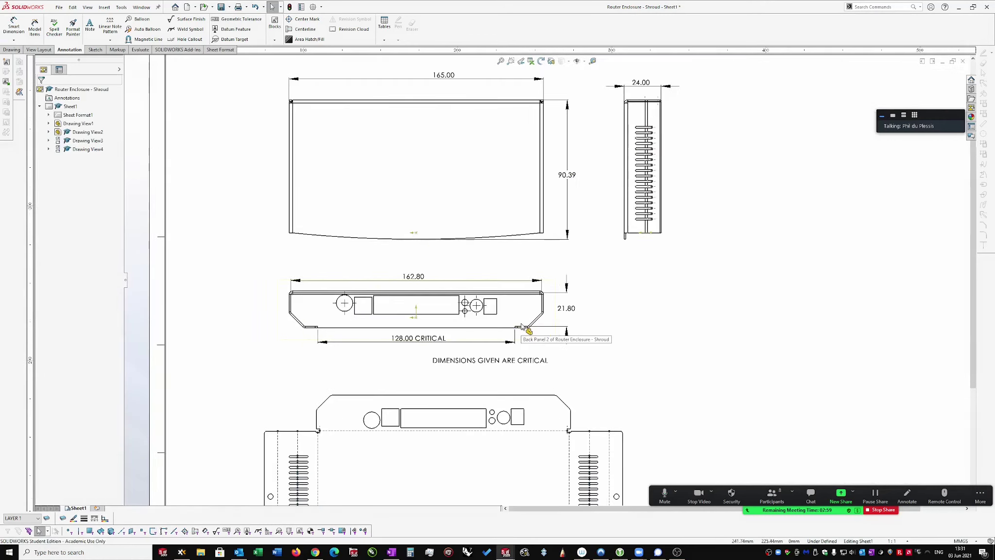
scroll(590, 302, "up", 3)
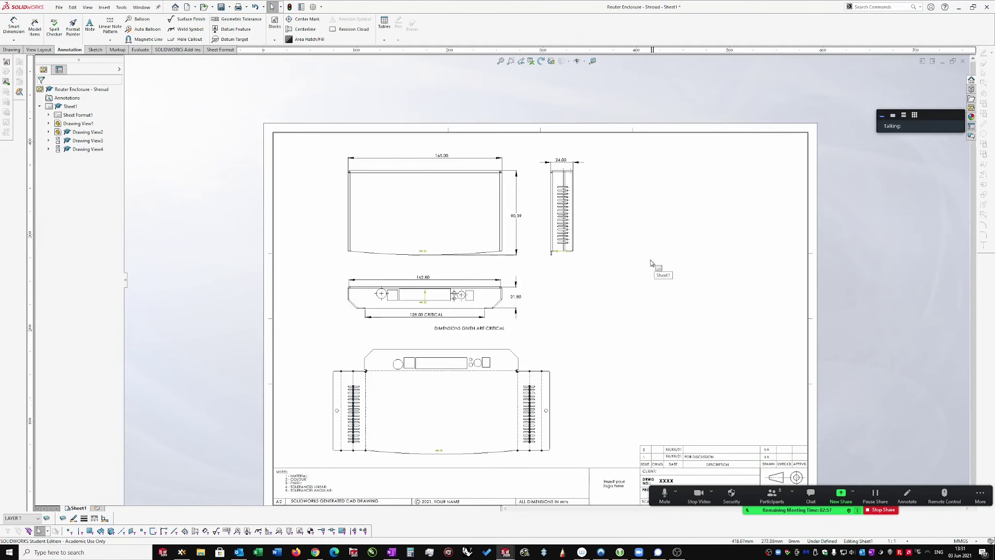
scroll(559, 311, "down", 1)
scroll(578, 318, "up", 3)
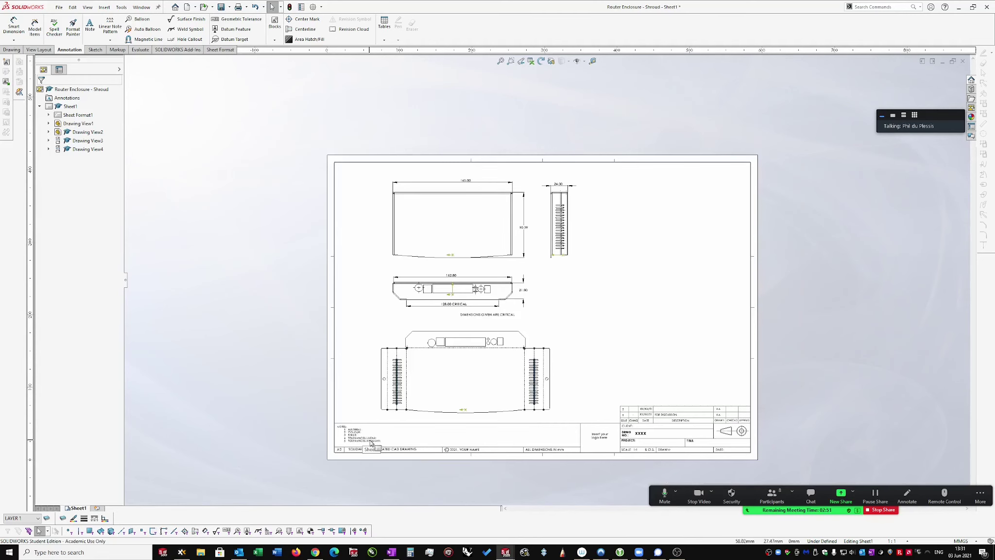
scroll(371, 442, "down", 3)
scroll(659, 249, "up", 1)
scroll(661, 228, "down", 1)
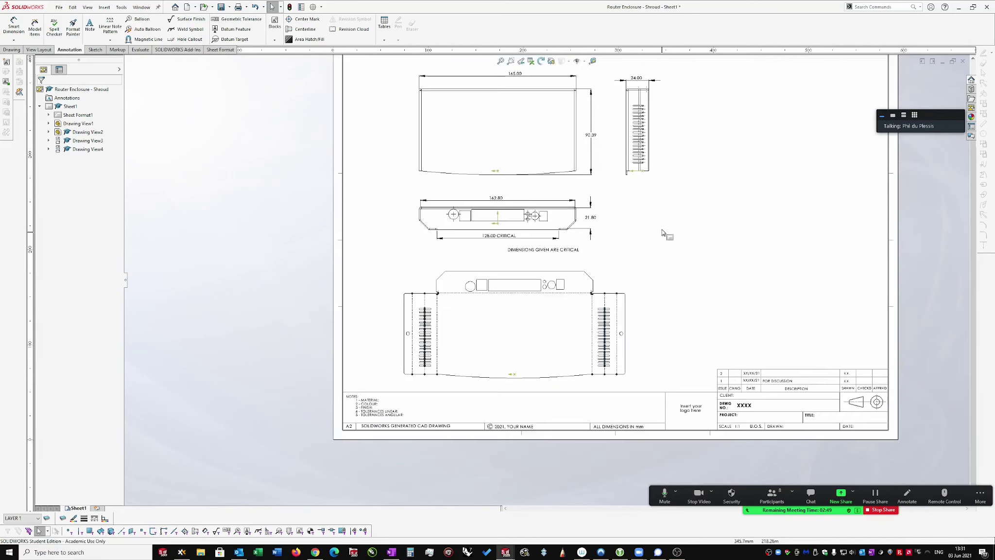
scroll(602, 184, "up", 2)
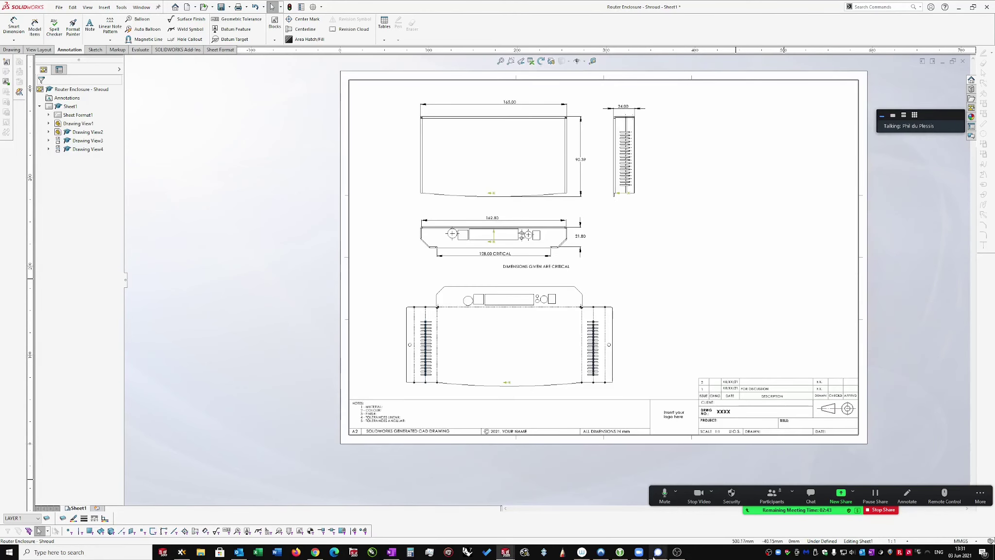
mouse_move(641, 553)
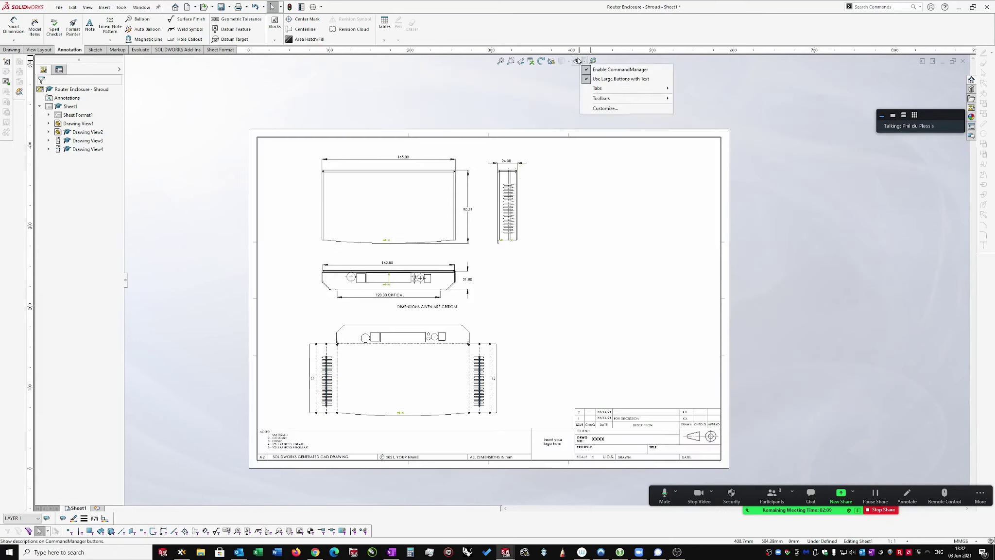
Hide all item types on the sheet, and restore their visibility.
left_click(581, 62)
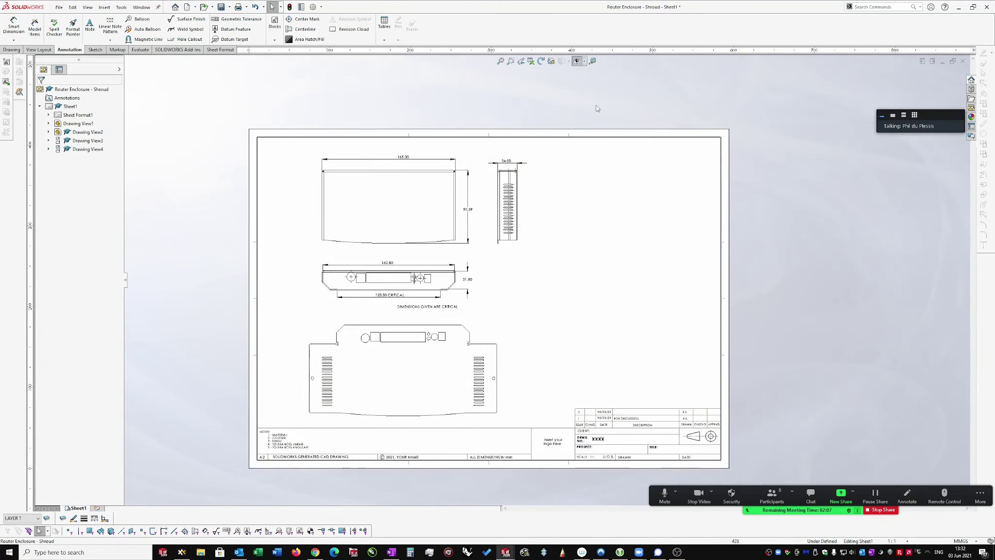
scroll(608, 213, "up", 2)
scroll(694, 315, "down", 1)
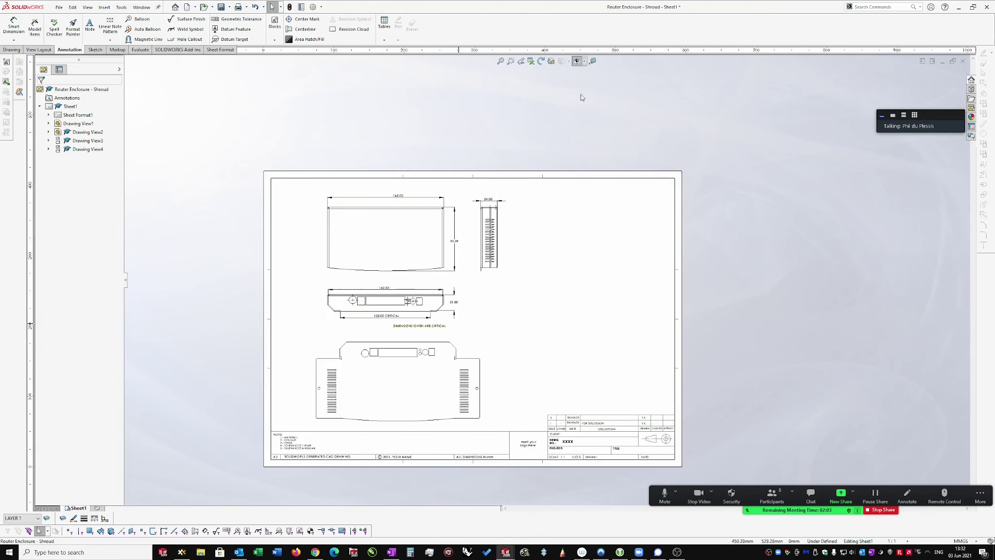
left_click(578, 62)
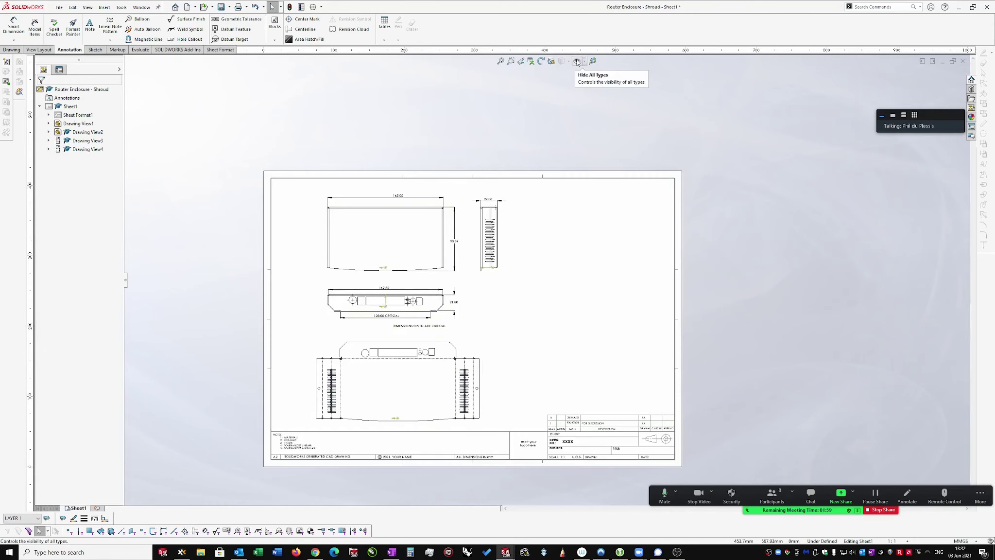
Turn off the display of origins in the drawing views, and toggle the visibility of all item types off and on.
left_click(585, 62)
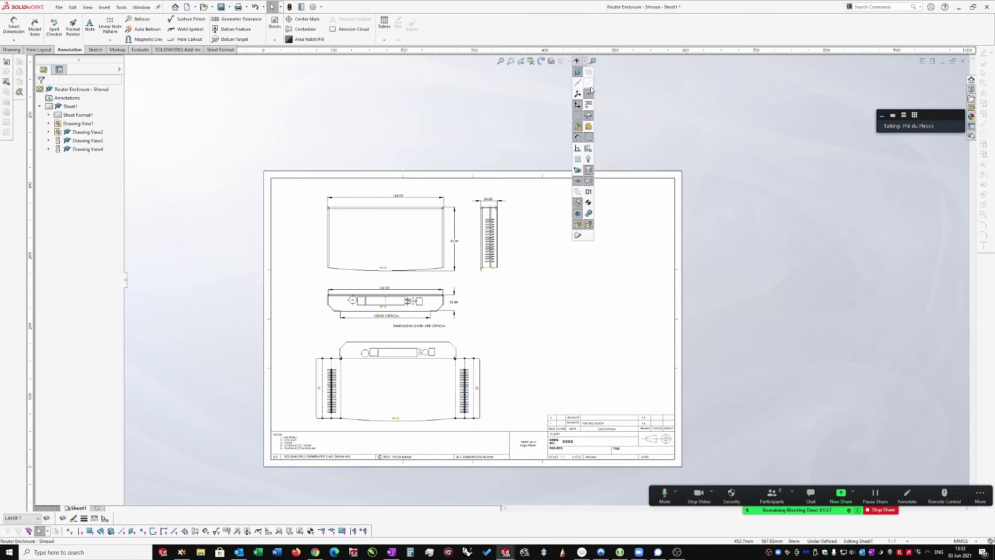
left_click(578, 104)
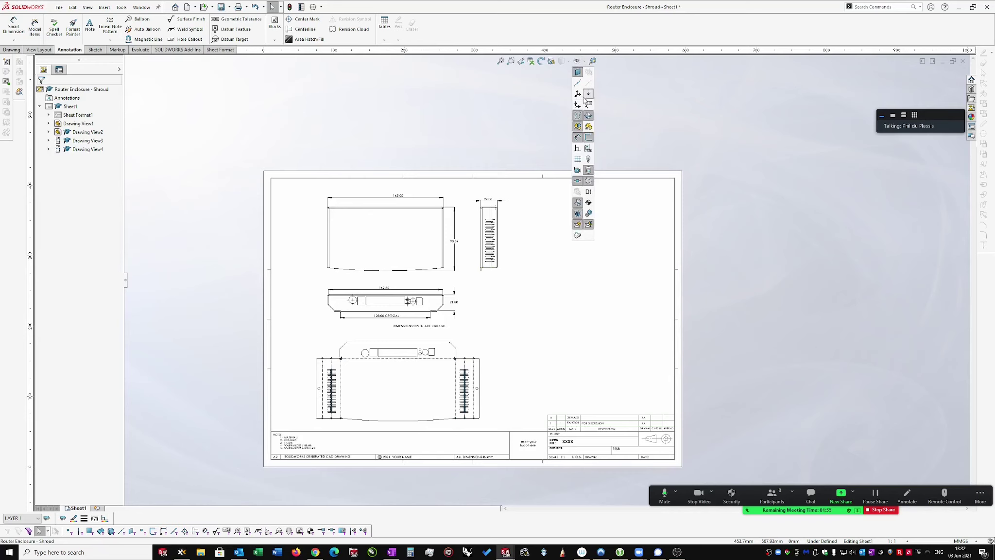
left_click(577, 62)
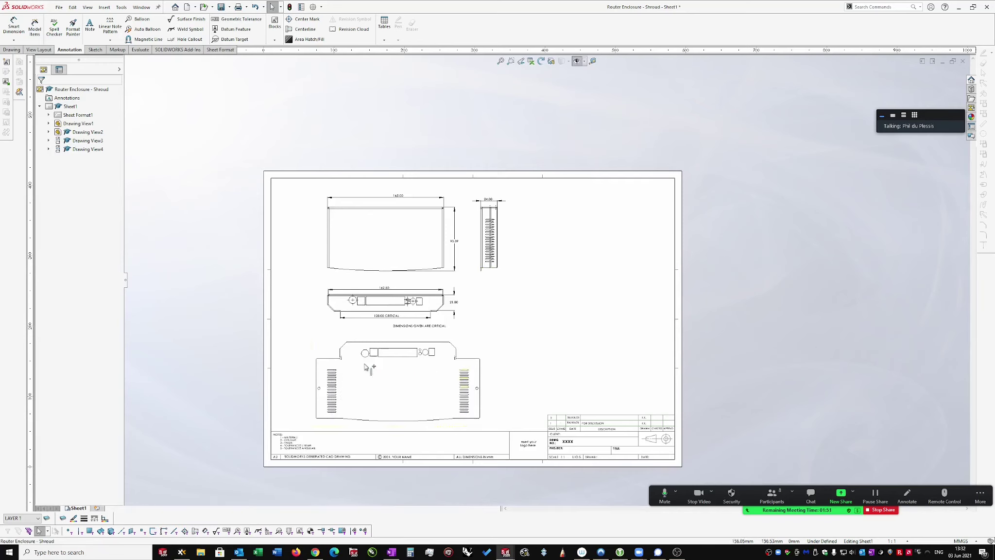
left_click(577, 62)
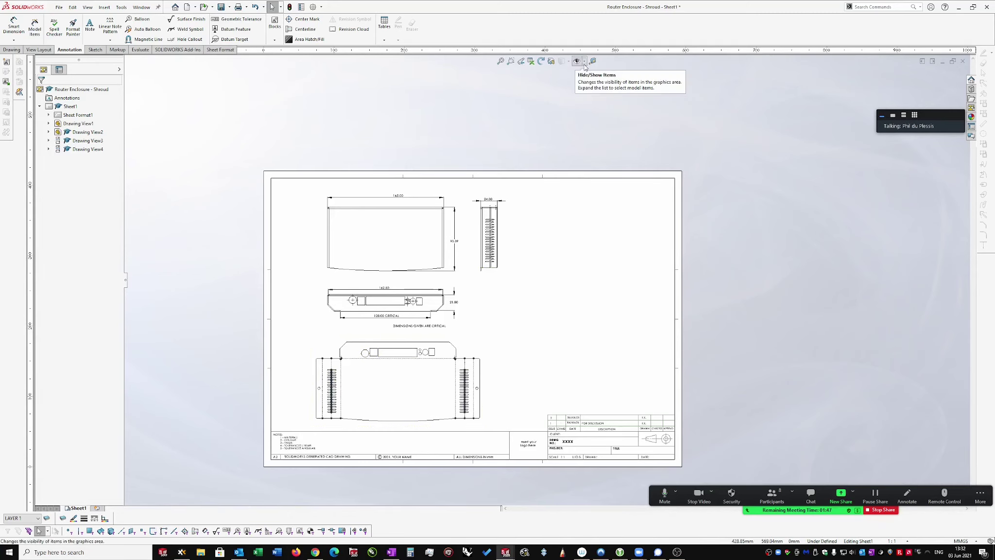
Move the flat pattern view slightly up and left, closer to the critical-dimensions note and clear of the title block.
scroll(465, 428, "down", 3)
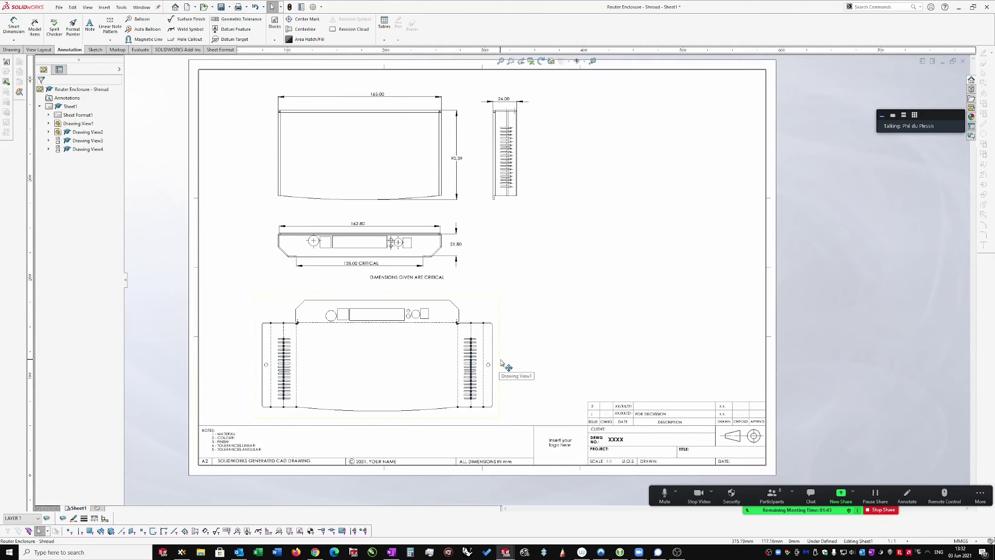
left_click_drag(503, 364, 501, 355)
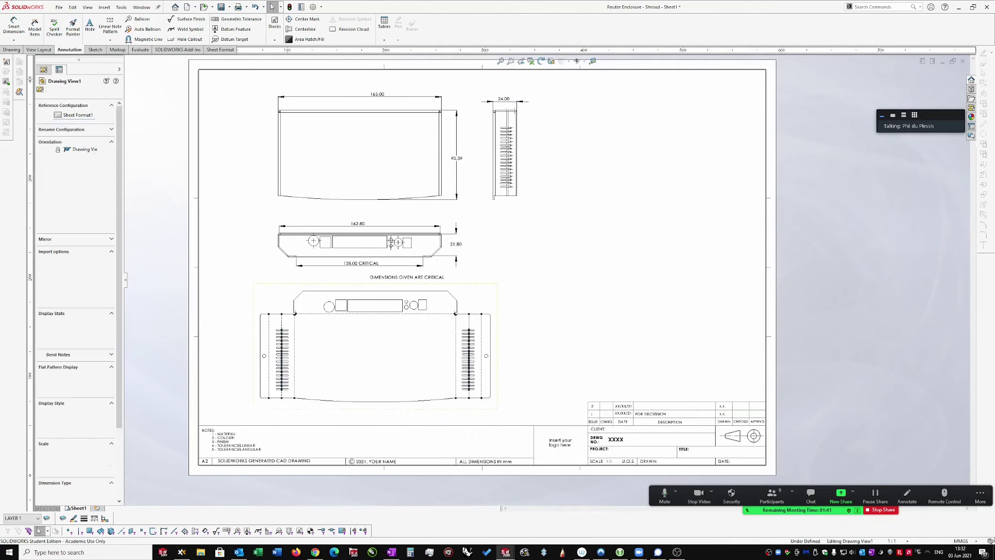
scroll(584, 239, "up", 1)
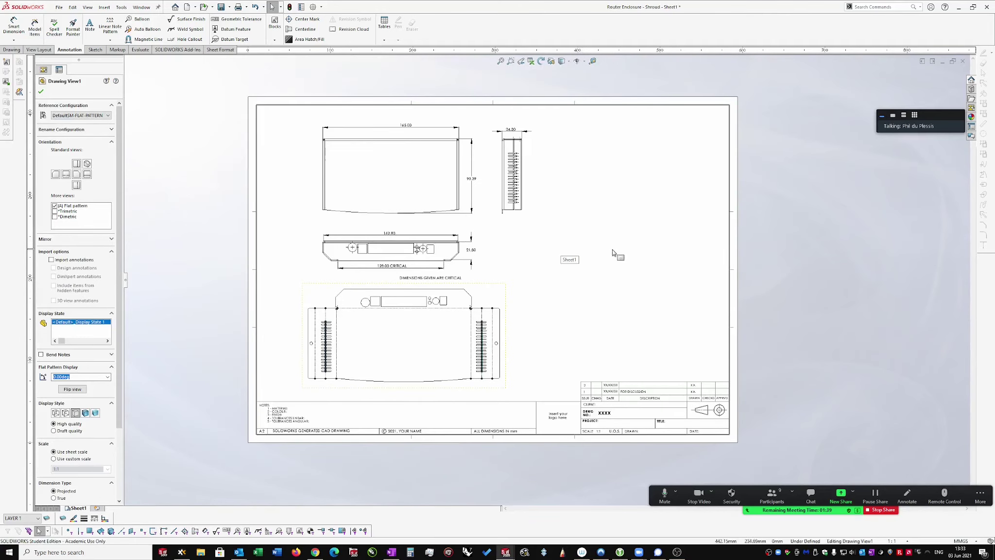
scroll(611, 251, "down", 1)
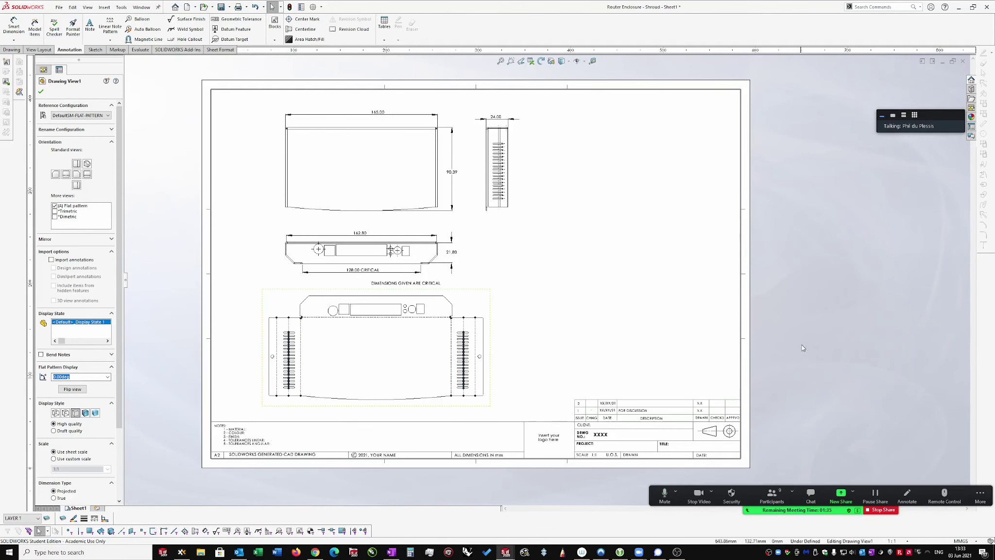
scroll(596, 309, "down", 1)
scroll(597, 292, "up", 2)
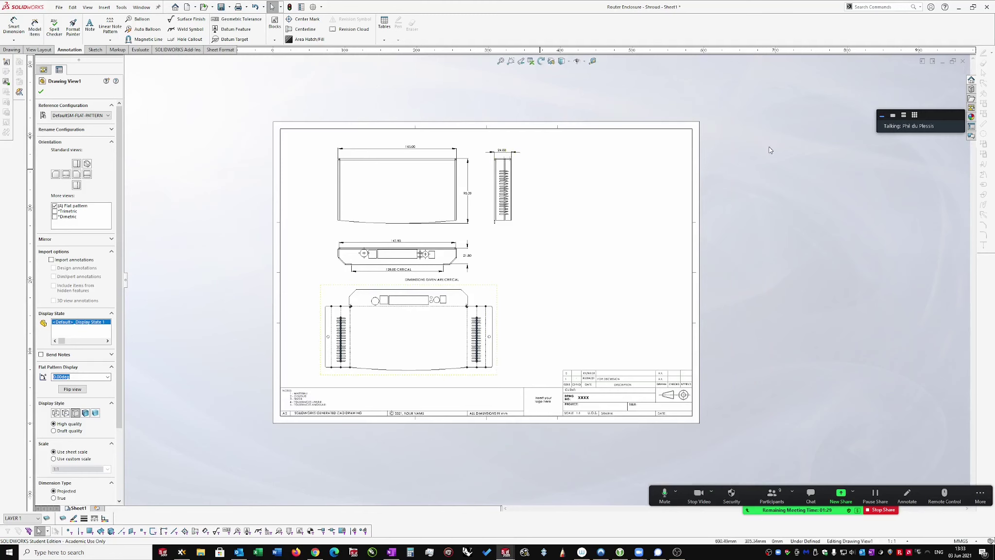
Save the shroud drawing together with all its modified component documents.
key("ctrl+s")
left_click(465, 257)
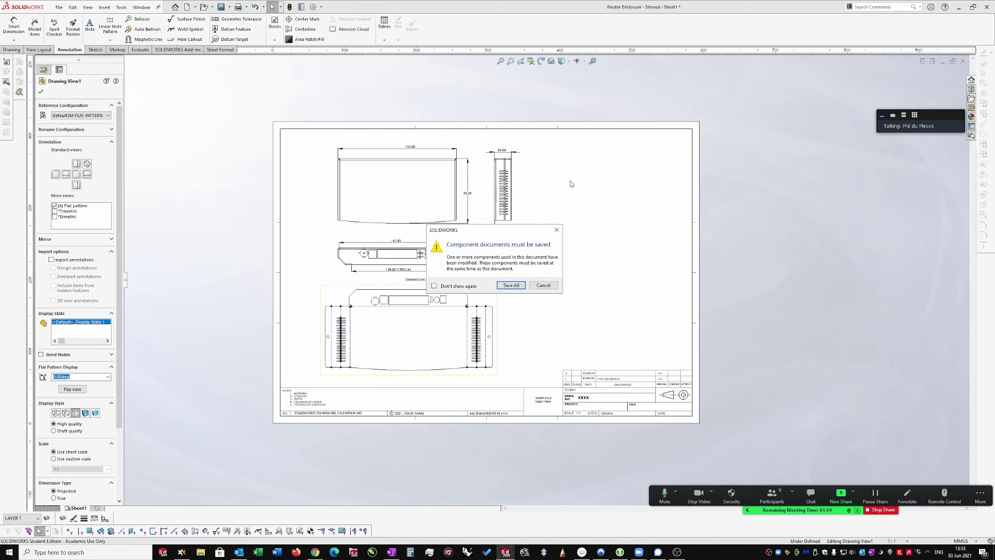
left_click(507, 287)
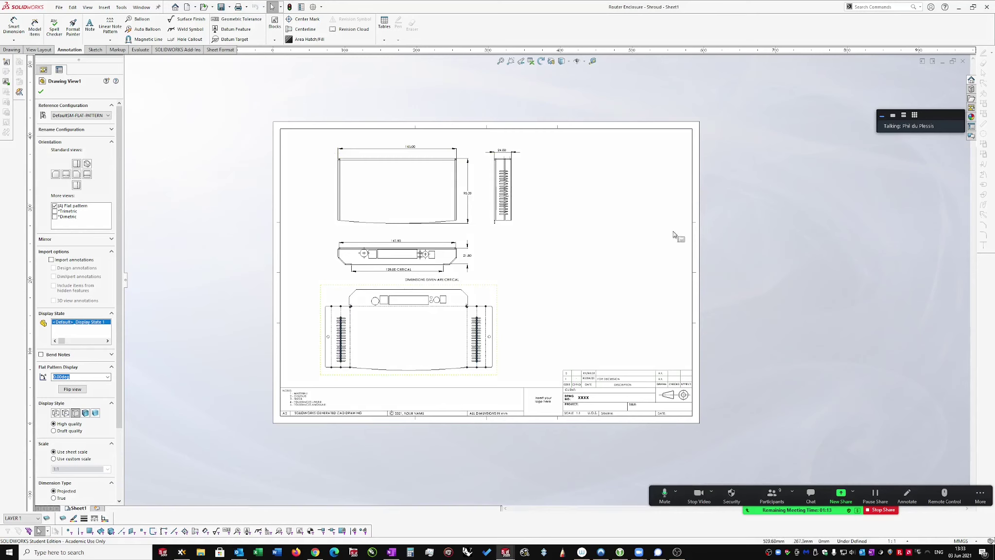
Close the shroud drawing and the shroud part to return to the router enclosure assembly.
left_click(963, 62)
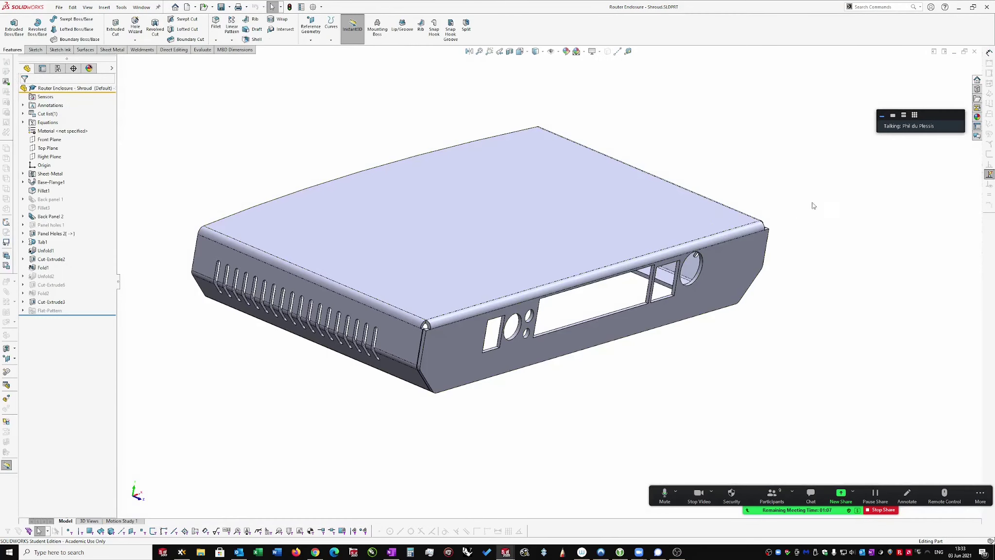
left_click(975, 51)
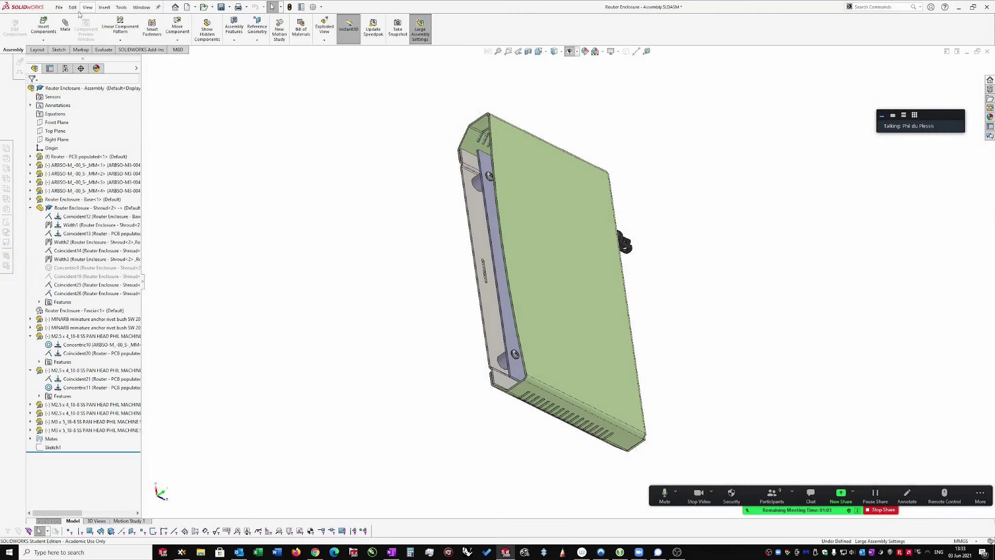
Browse the recent folders and open the Extrusion - Display system_Assembly drawing from the Extrusion - Display system folder.
left_click(58, 7)
mouse_move(97, 39)
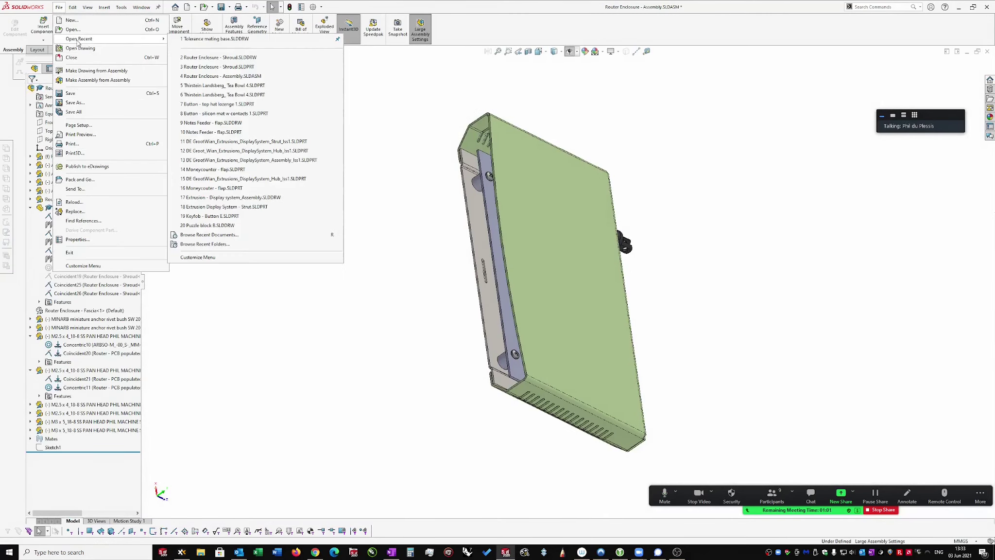
left_click(204, 243)
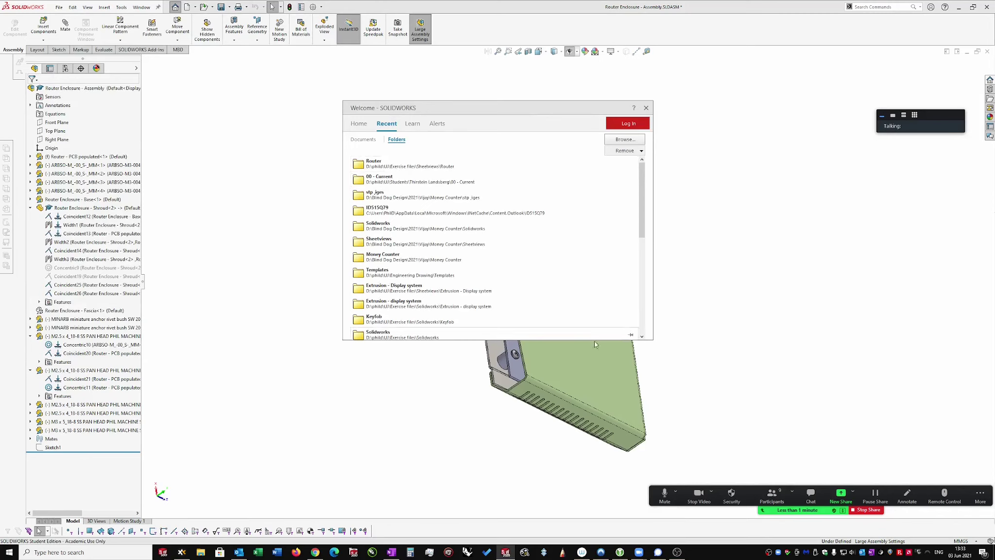
left_click(417, 292)
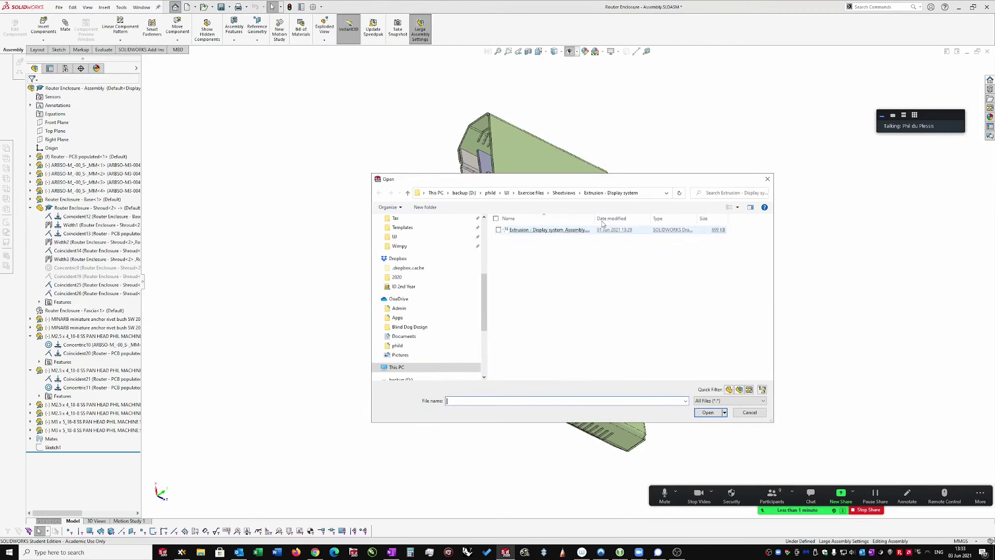
double_click(543, 231)
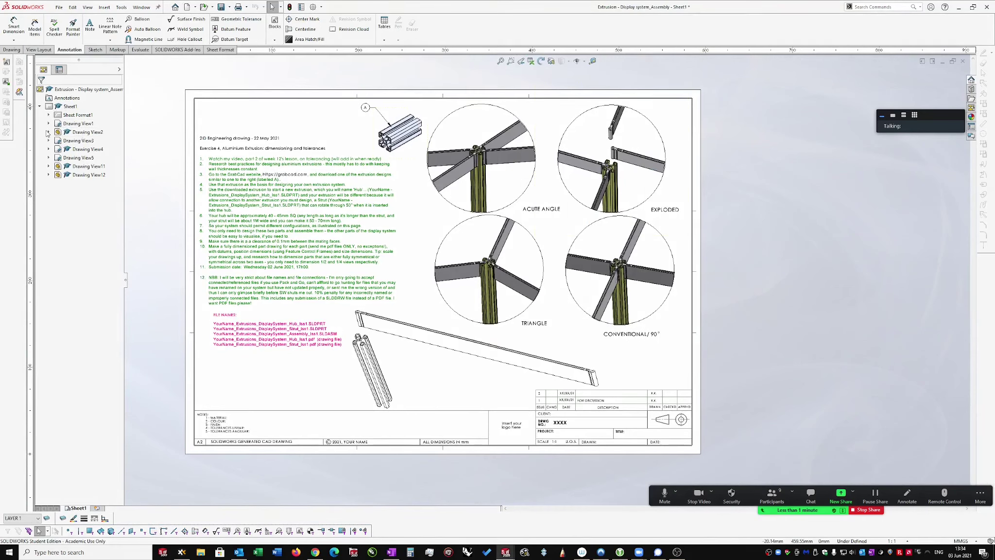
Open the Extrusion Display System - Hub part from the component tree of Drawing View4, and bring up the open documents list.
left_click(49, 131)
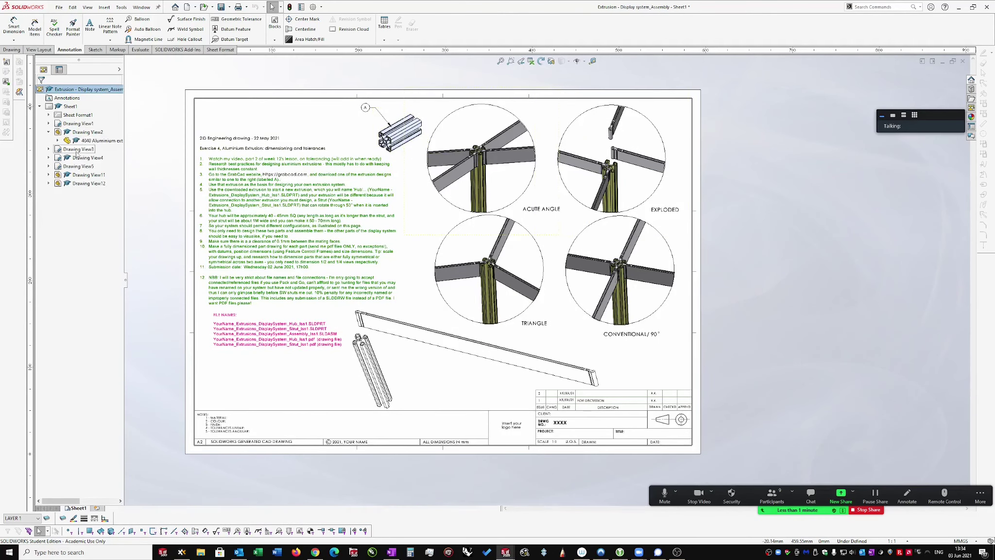
left_click(57, 141)
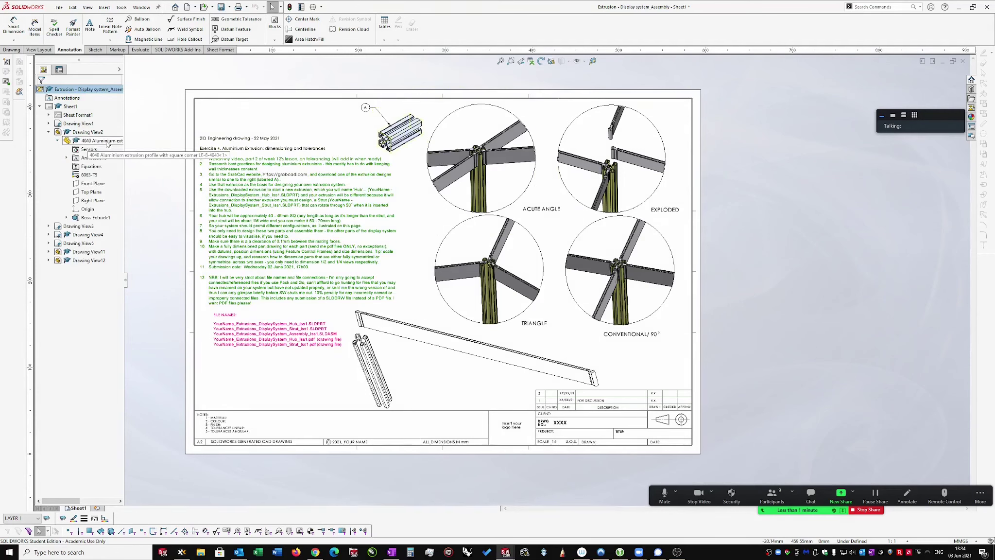
left_click_drag(124, 299, 179, 299)
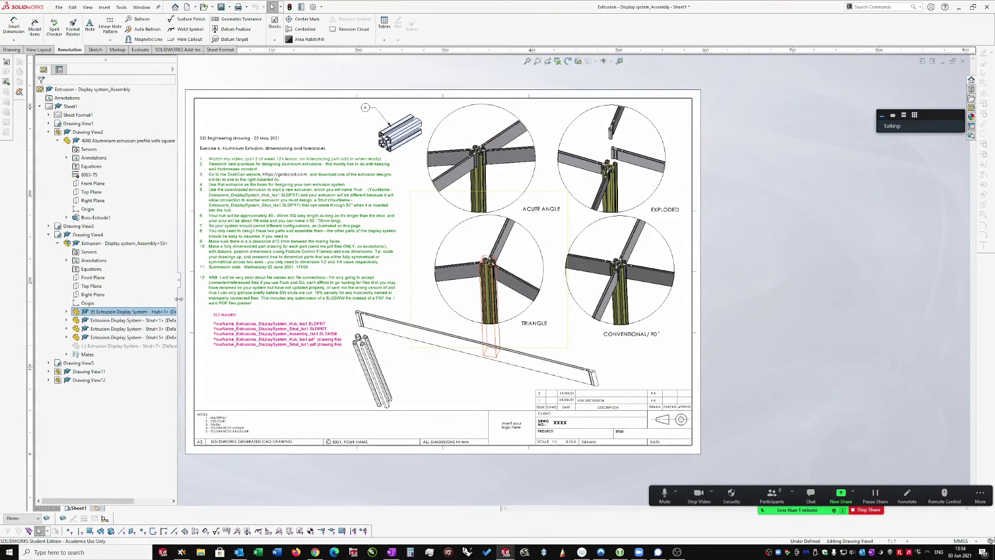
right_click(152, 312)
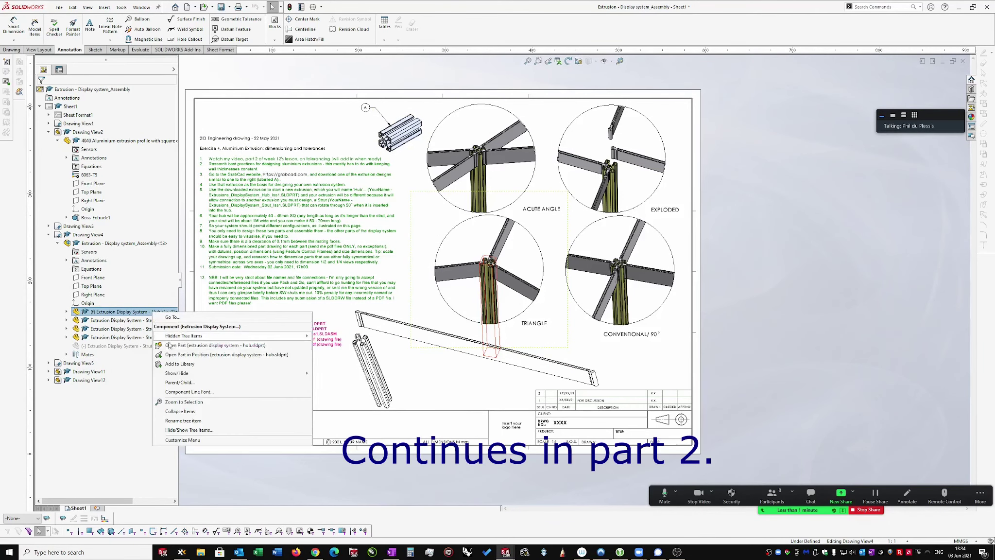
left_click(172, 346)
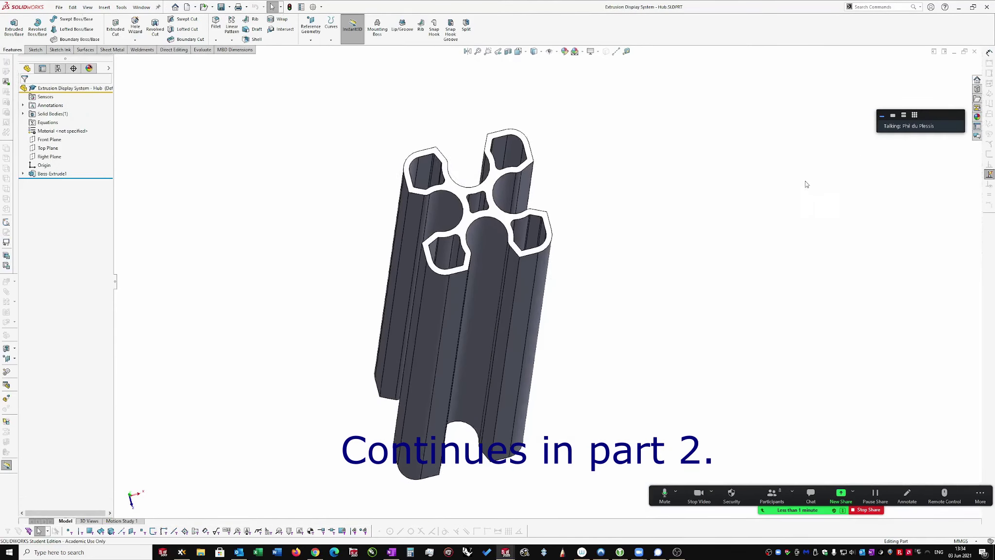
key("ctrl+Tab")
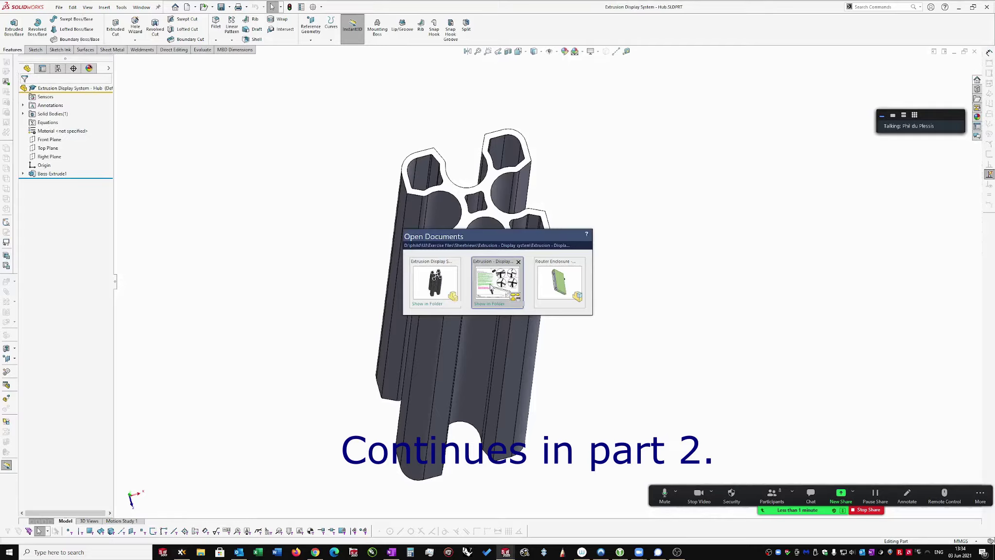